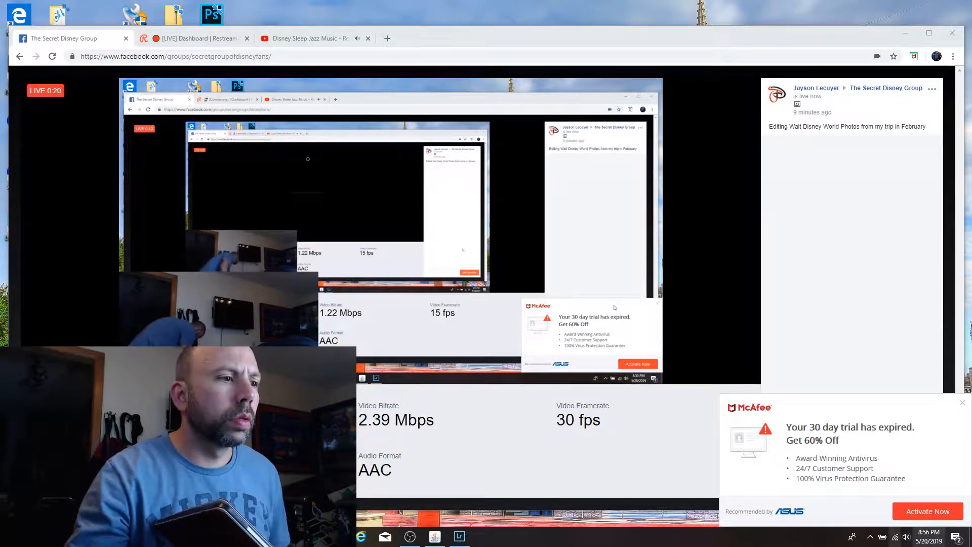
Step: Dismiss the McAfee trial notification and switch to the Lightroom Classic window
{"action": "left_click", "coordinate": [409, 538]}
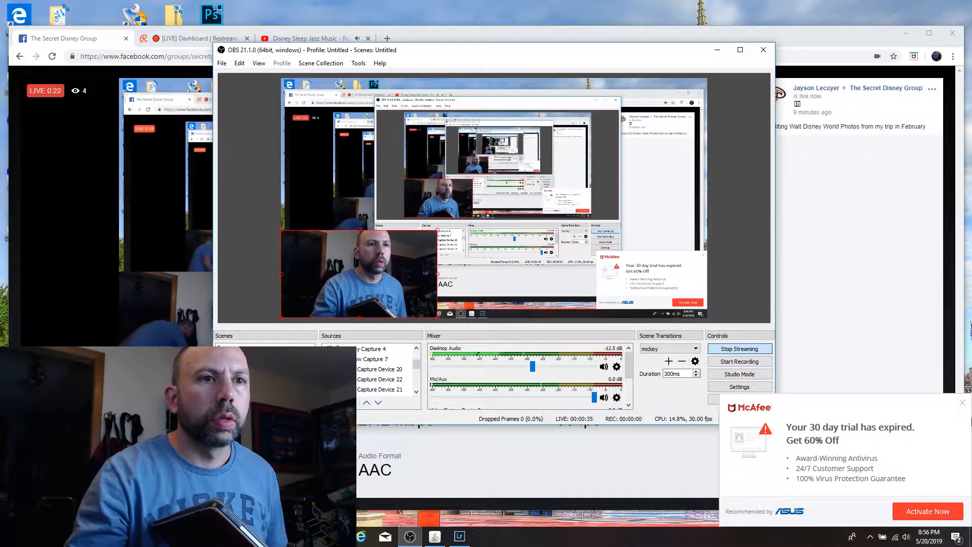
{"action": "left_click", "coordinate": [962, 403]}
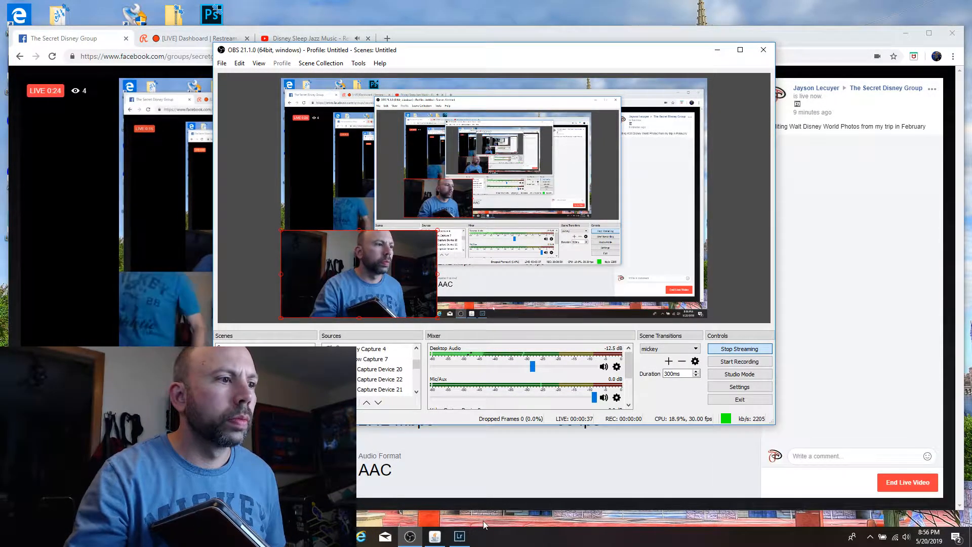
{"action": "left_click", "coordinate": [453, 539]}
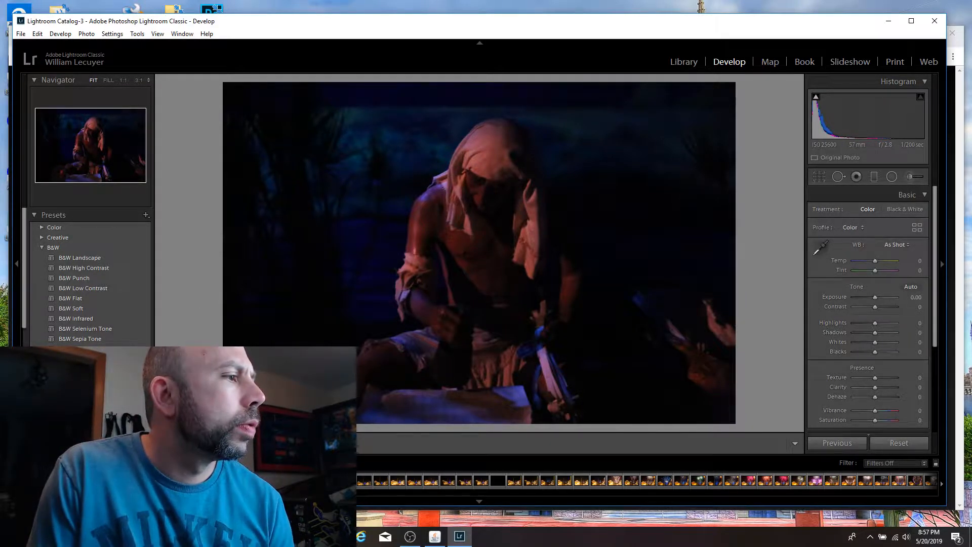
Step: Browse the night shots of the castle on Main Street and inspect the castle's sharpness at 1:1 in one frame
{"action": "left_click", "coordinate": [314, 480]}
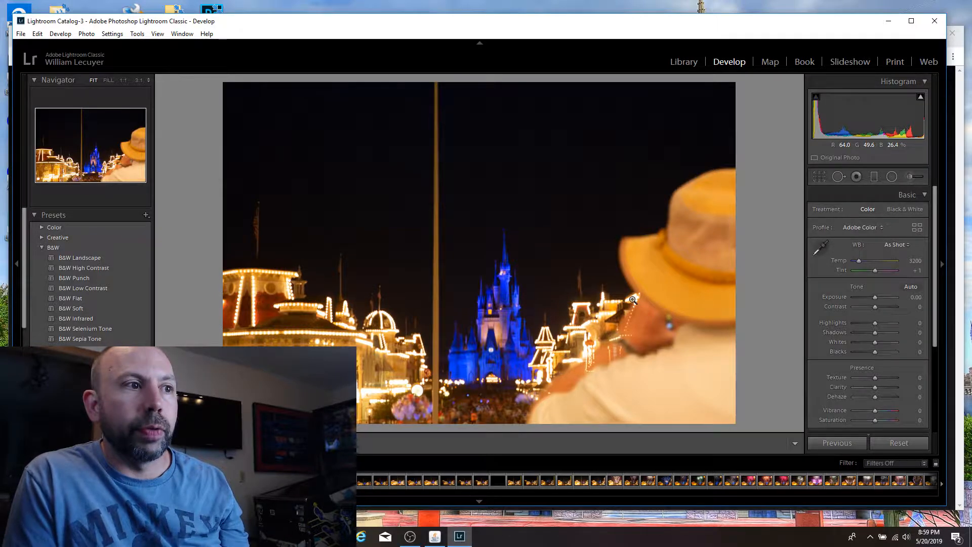
{"action": "key", "text": "Right"}
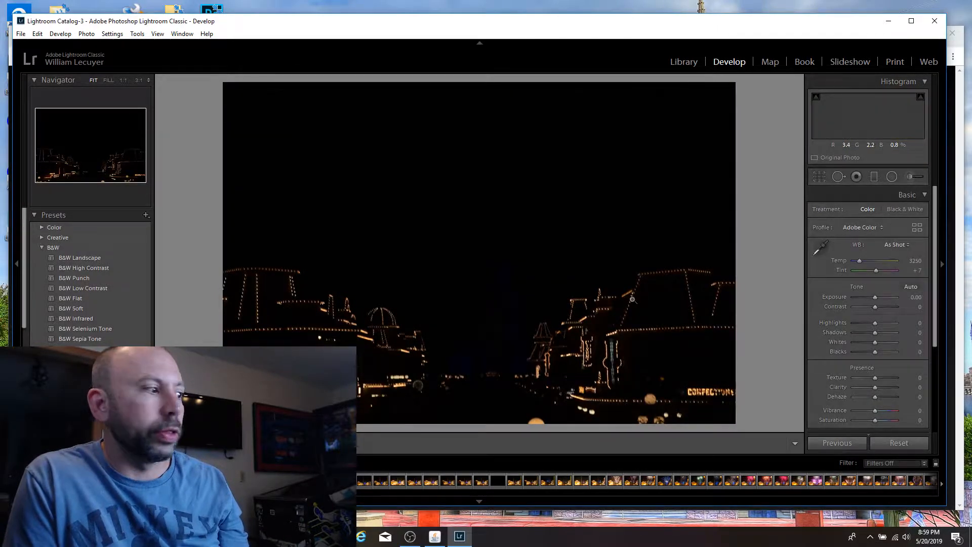
{"action": "key", "text": "Right"}
{"action": "key", "text": "Right"}
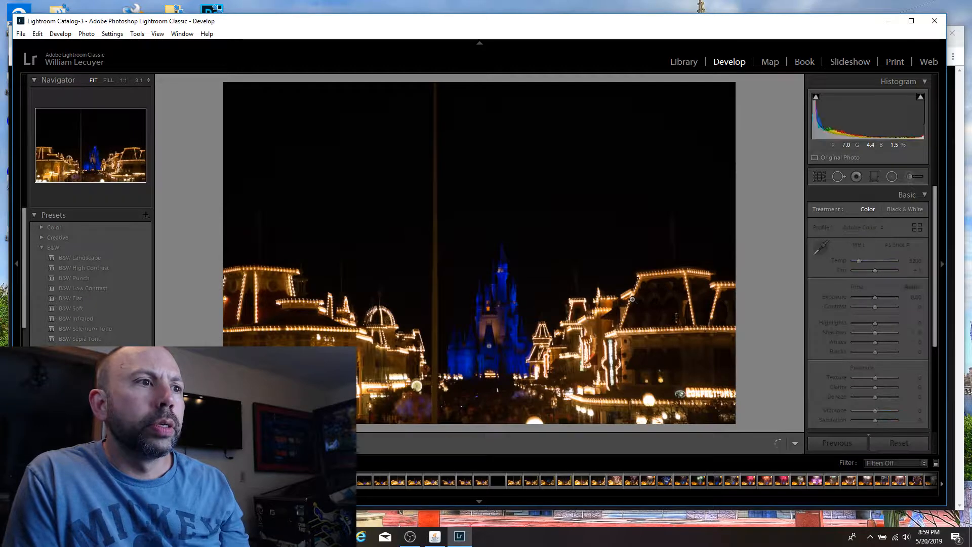
{"action": "key", "text": "Right"}
{"action": "key", "text": "Right"}
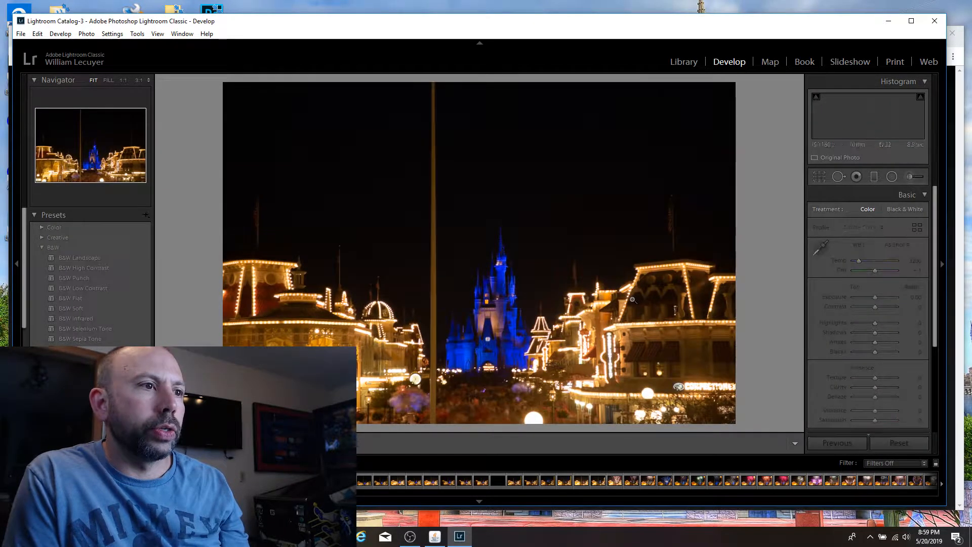
{"action": "key", "text": "Right"}
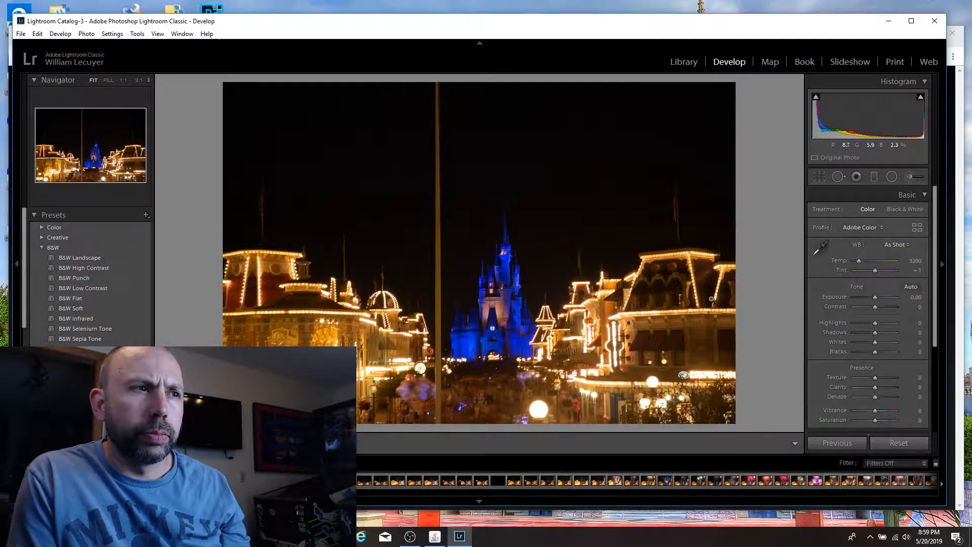
{"action": "left_click", "coordinate": [481, 323]}
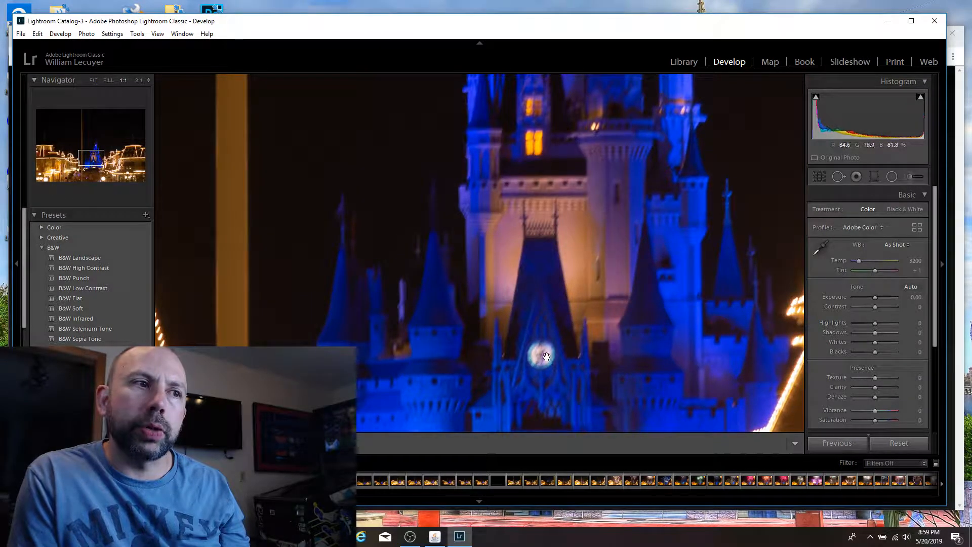
{"action": "left_click", "coordinate": [481, 323]}
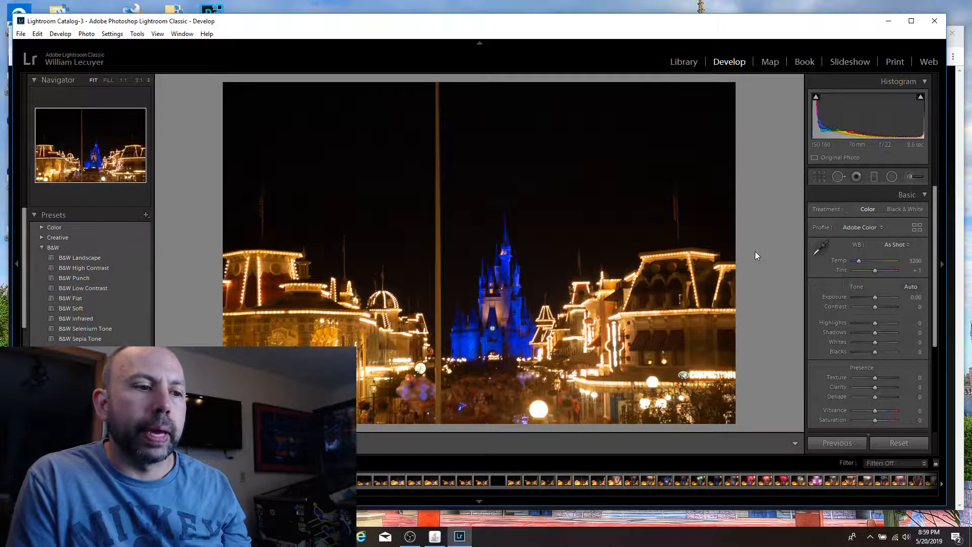
Step: Inspect the castle and the crowd at 1:1 in the next, brighter exposure and flag that photo as a pick
{"action": "key", "text": "Right"}
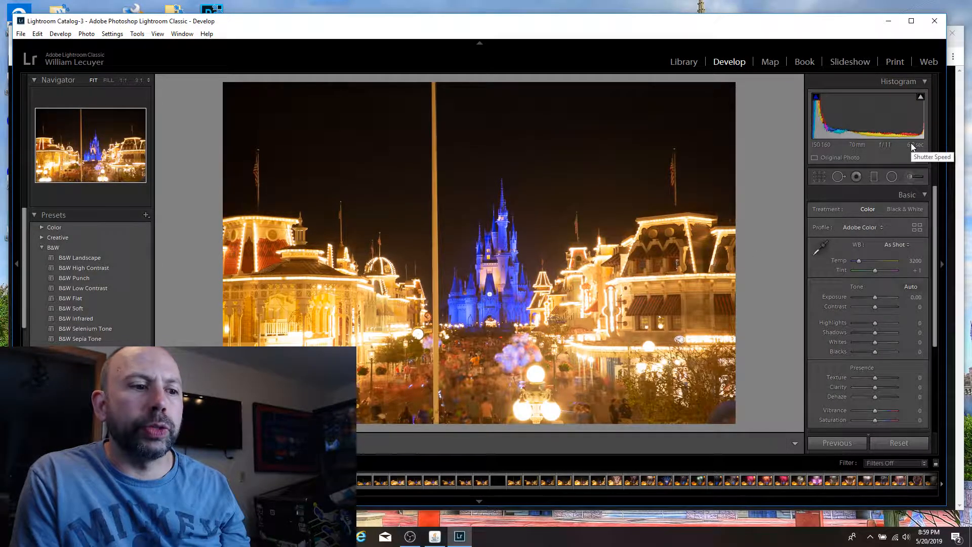
{"action": "left_click", "coordinate": [488, 303]}
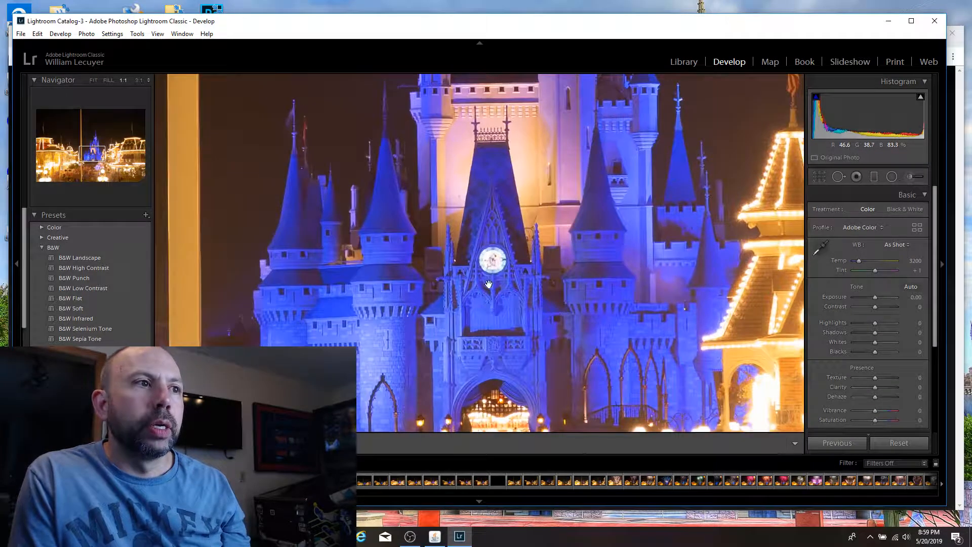
{"action": "left_click", "coordinate": [490, 269]}
{"action": "left_click", "coordinate": [492, 309]}
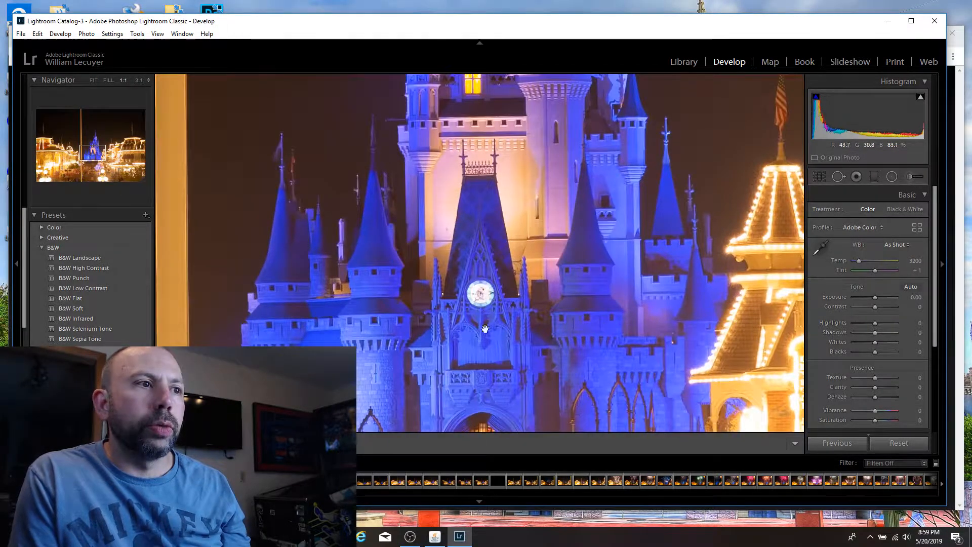
{"action": "left_click", "coordinate": [485, 328]}
{"action": "left_click", "coordinate": [483, 384]}
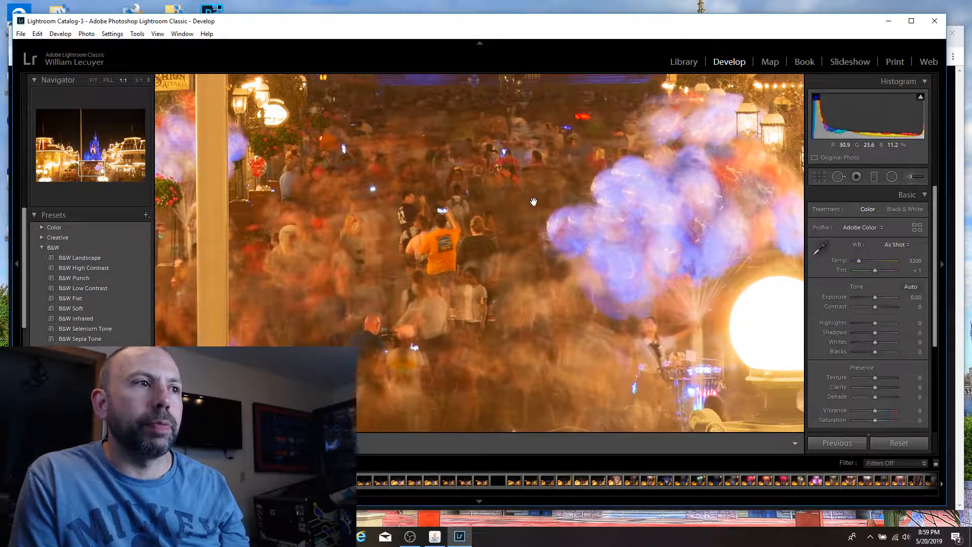
{"action": "left_click", "coordinate": [382, 195]}
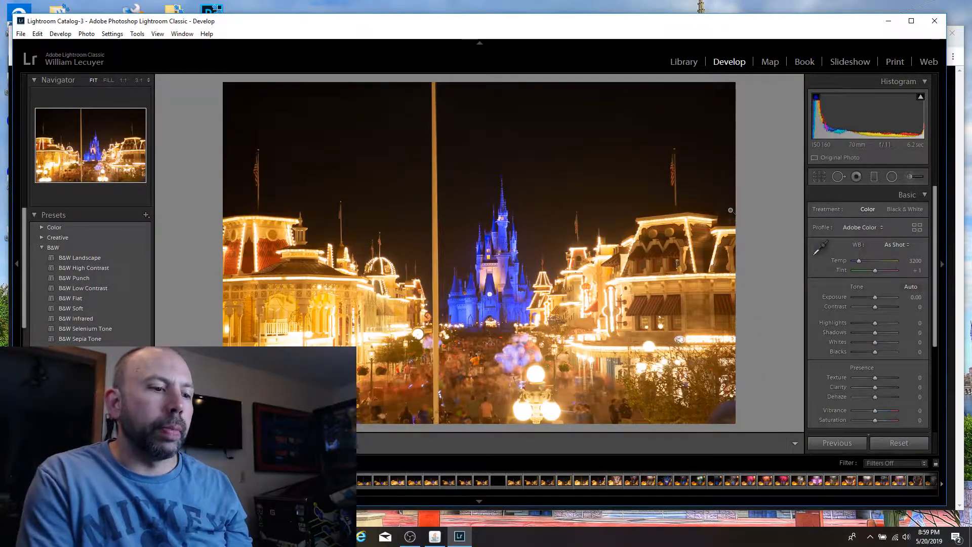
{"action": "key", "text": "p"}
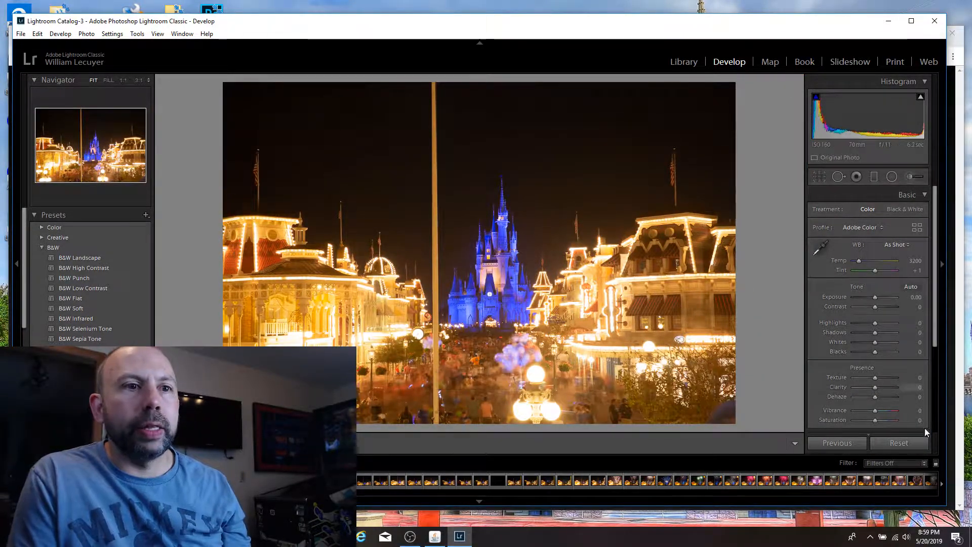
Step: Filter the filmstrip to flagged photos, then widen the flag filter to include unflagged photos as well
{"action": "left_click", "coordinate": [904, 466]}
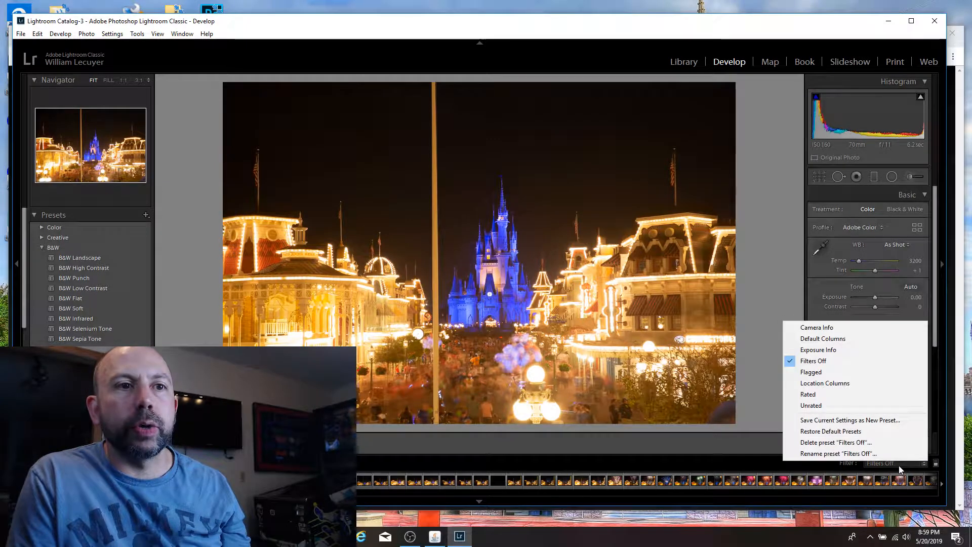
{"action": "left_click", "coordinate": [857, 376]}
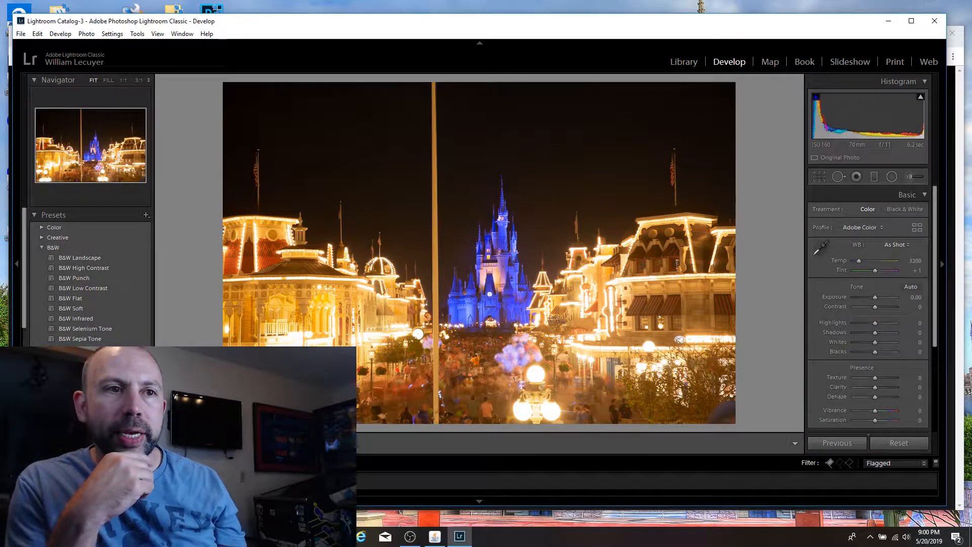
{"action": "left_click", "coordinate": [878, 463]}
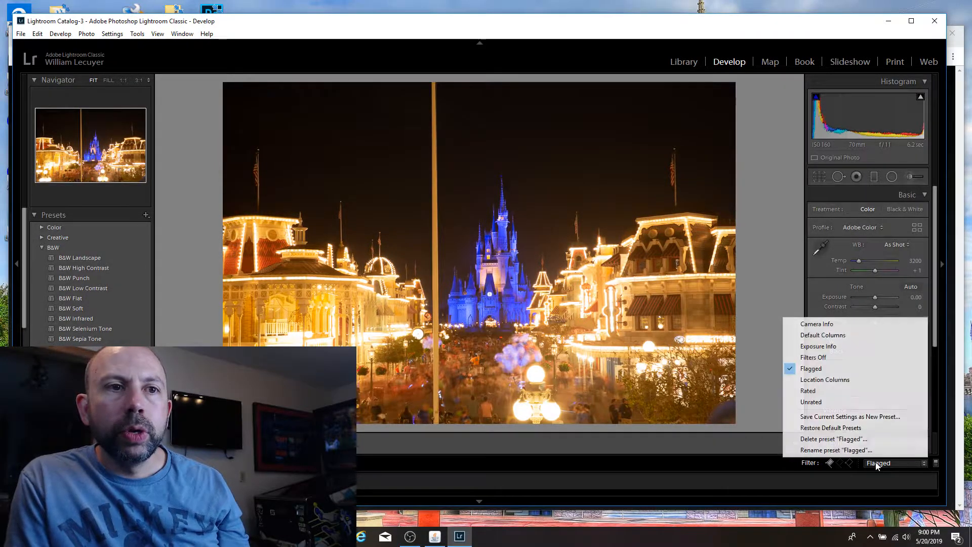
{"action": "left_click", "coordinate": [838, 467]}
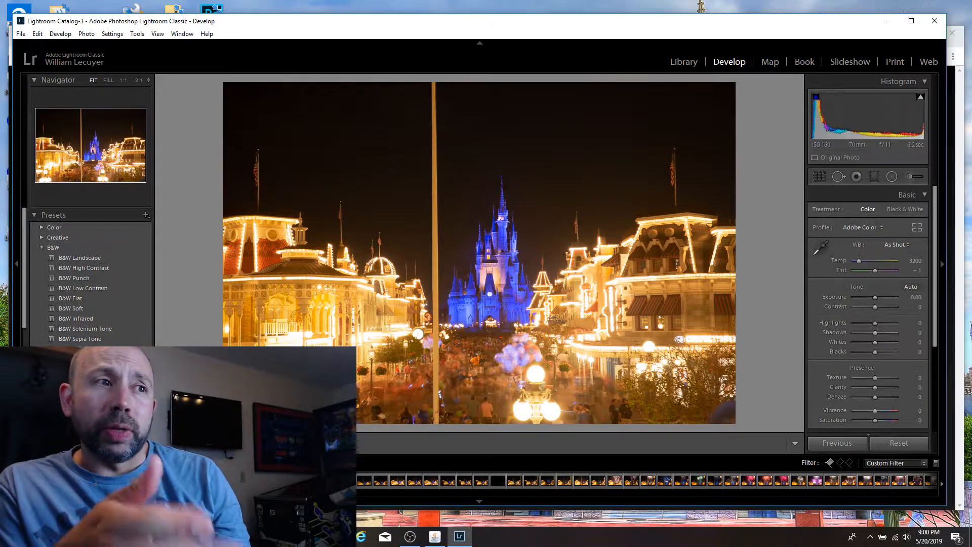
Step: Compare the following castle exposures and flag the 4.4-second shot as a pick
{"action": "key", "text": "Right"}
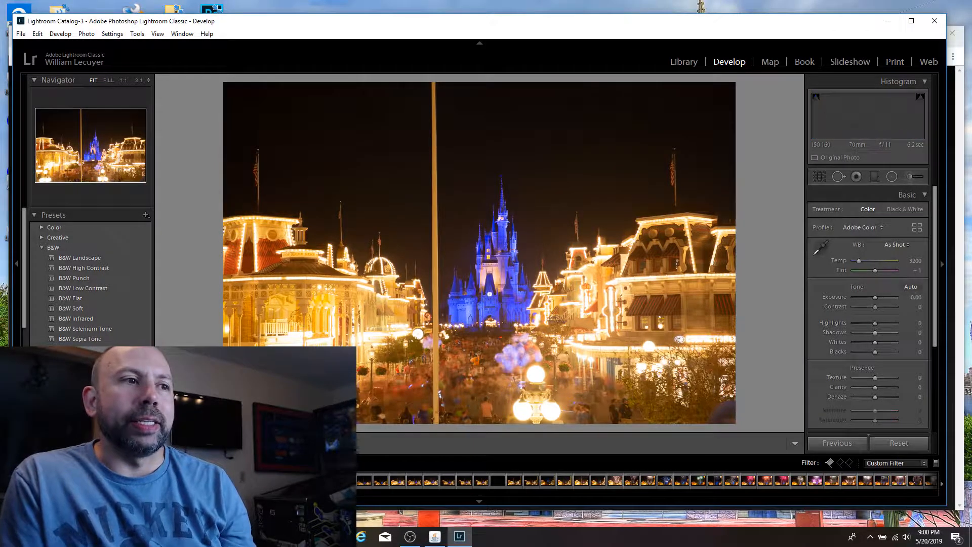
{"action": "key", "text": "Right"}
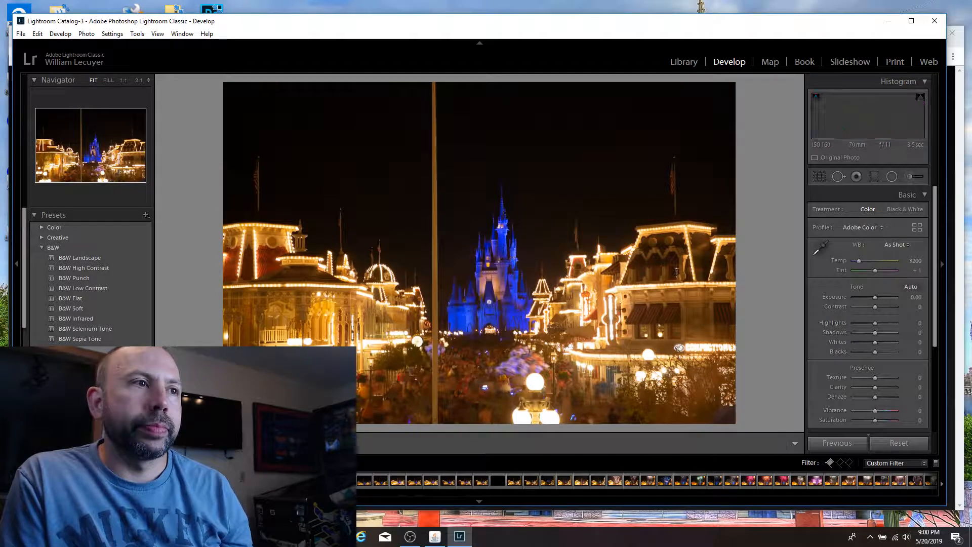
{"action": "key", "text": "Right"}
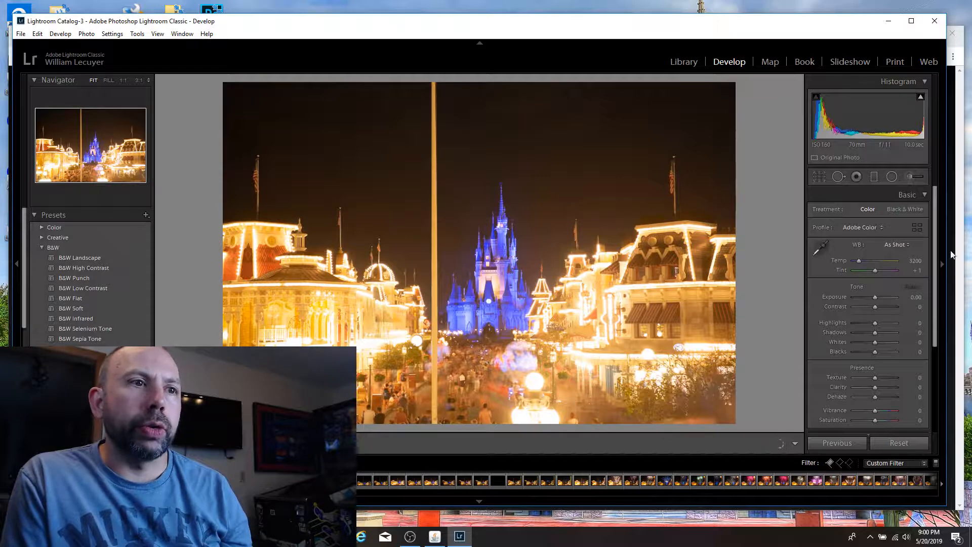
{"action": "key", "text": "Right"}
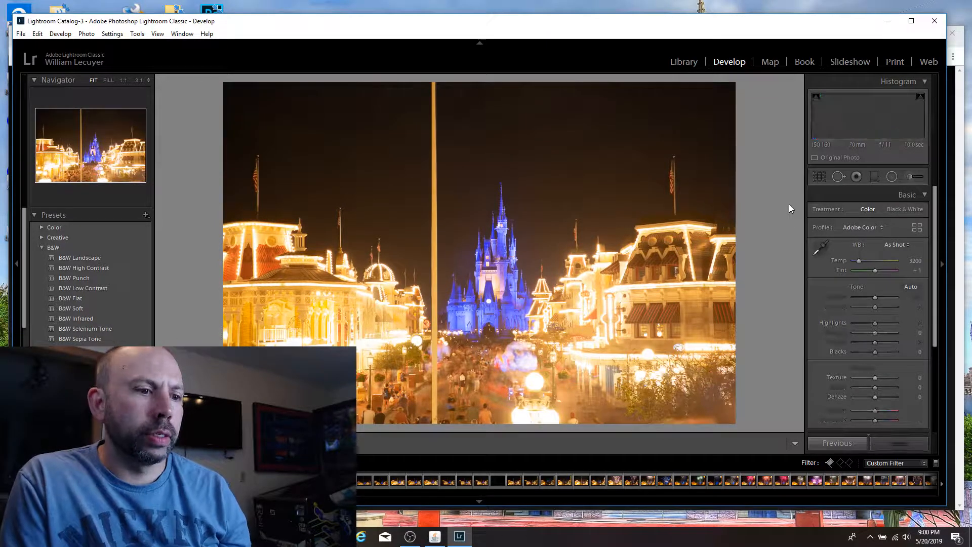
{"action": "key", "text": "Left"}
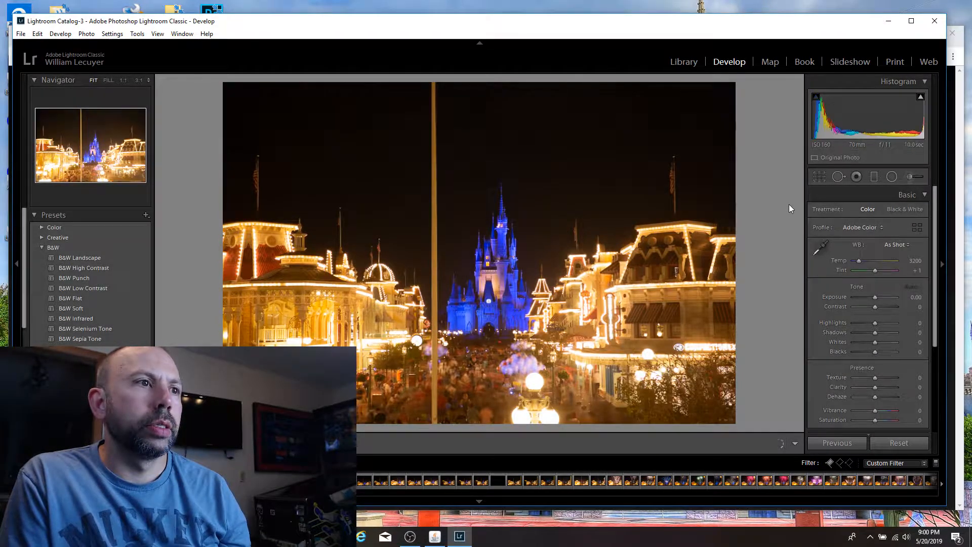
{"action": "key", "text": "Right"}
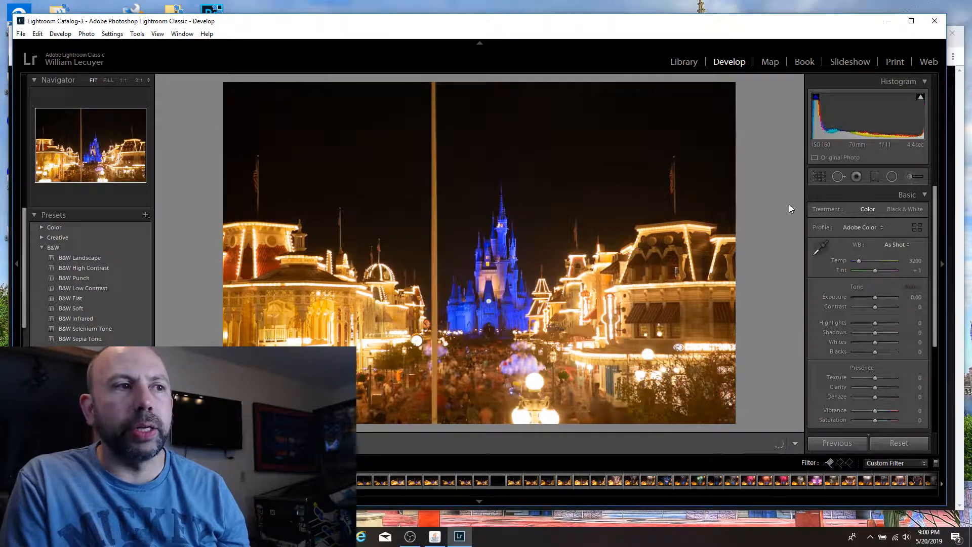
{"action": "key", "text": "p"}
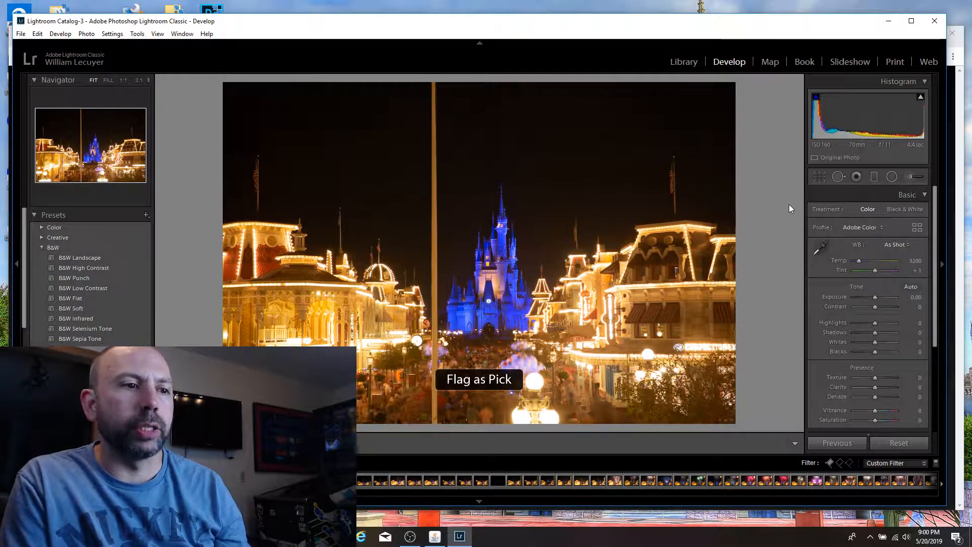
Step: Compare the next Main Street night exposures for obstructions, framing and brightness around the blue-lit castle
{"action": "key", "text": "Right"}
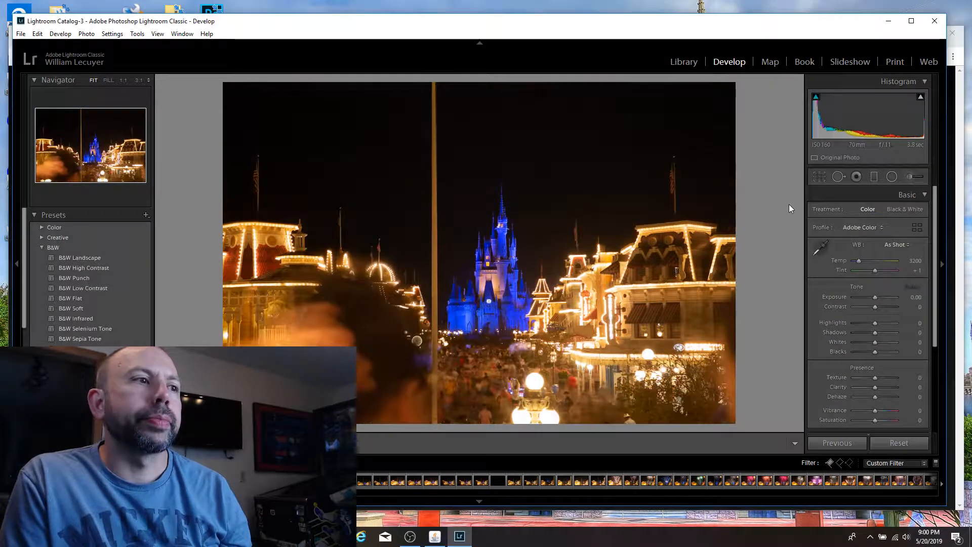
{"action": "key", "text": "Right"}
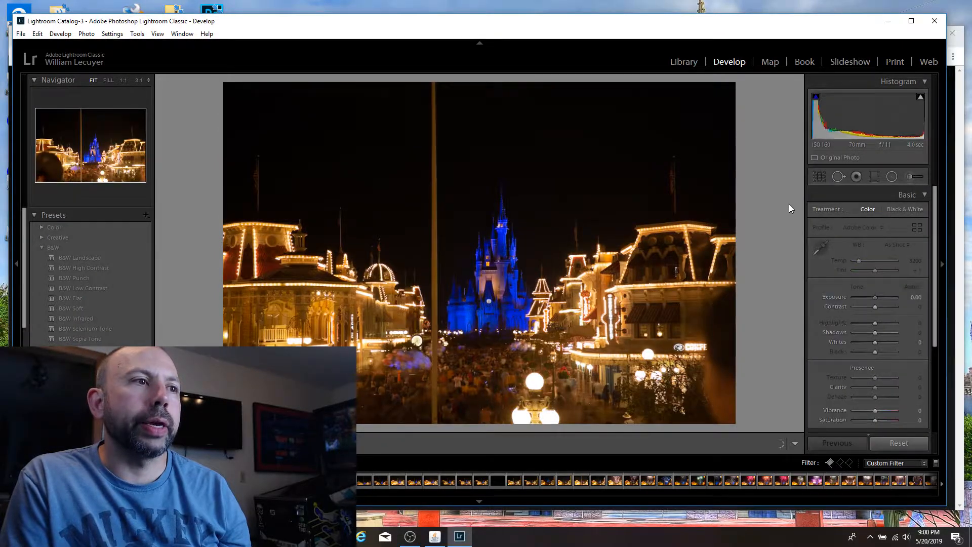
{"action": "key", "text": "Right"}
{"action": "key", "text": "Right"}
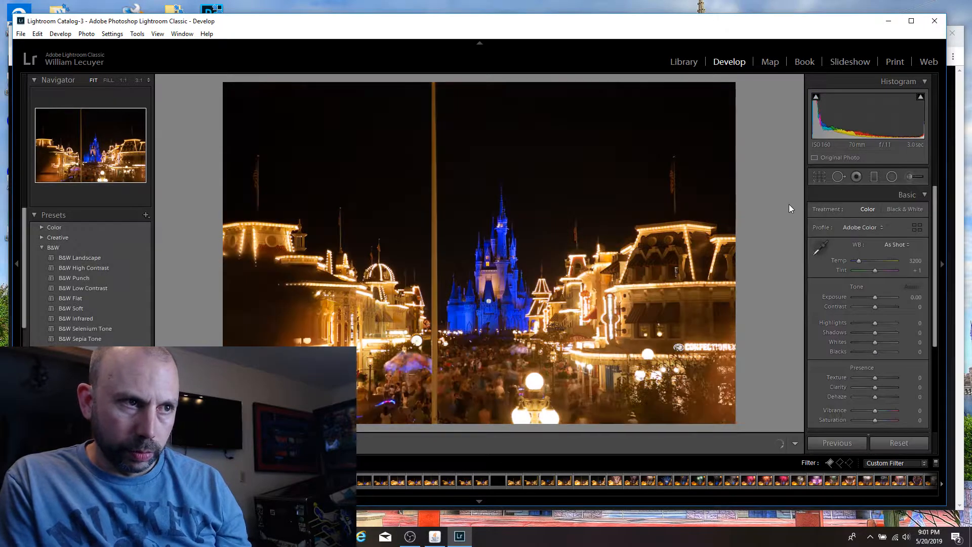
{"action": "key", "text": "Right"}
{"action": "key", "text": "Left"}
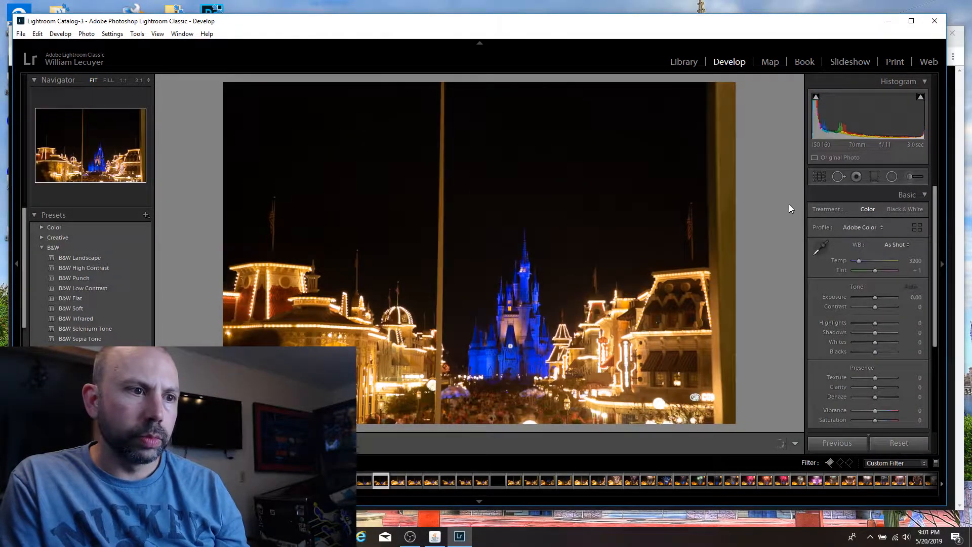
{"action": "key", "text": "Right"}
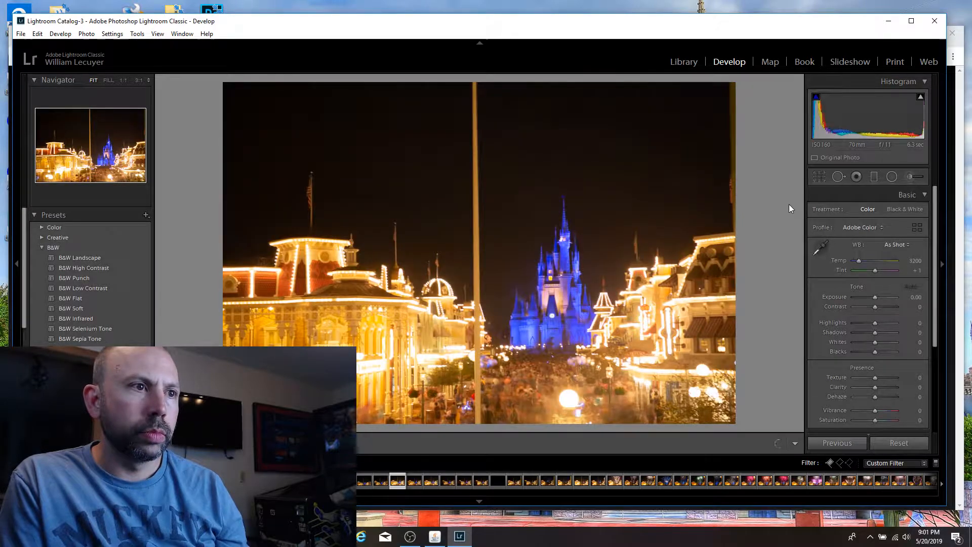
{"action": "key", "text": "Right"}
{"action": "key", "text": "Right"}
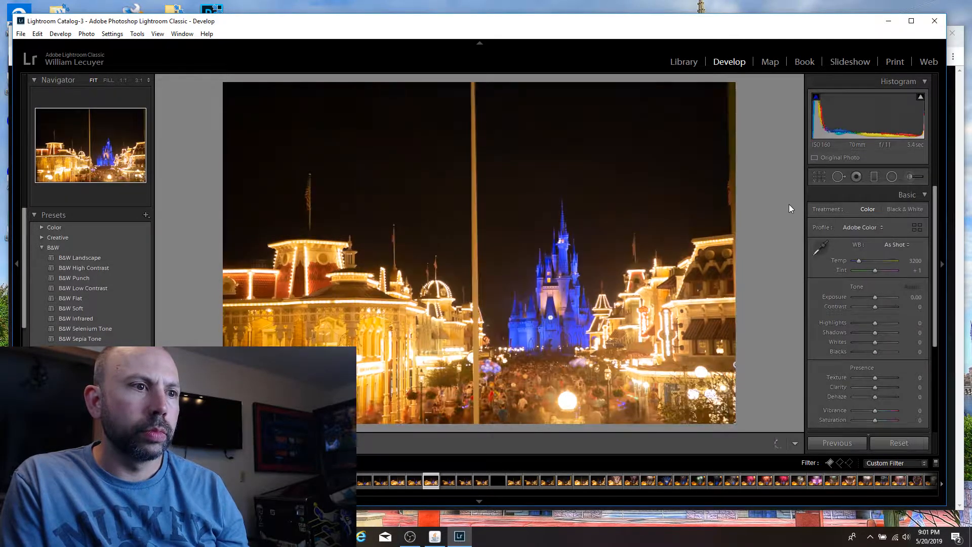
{"action": "key", "text": "Right"}
{"action": "key", "text": "Right"}
{"action": "key", "text": "Right"}
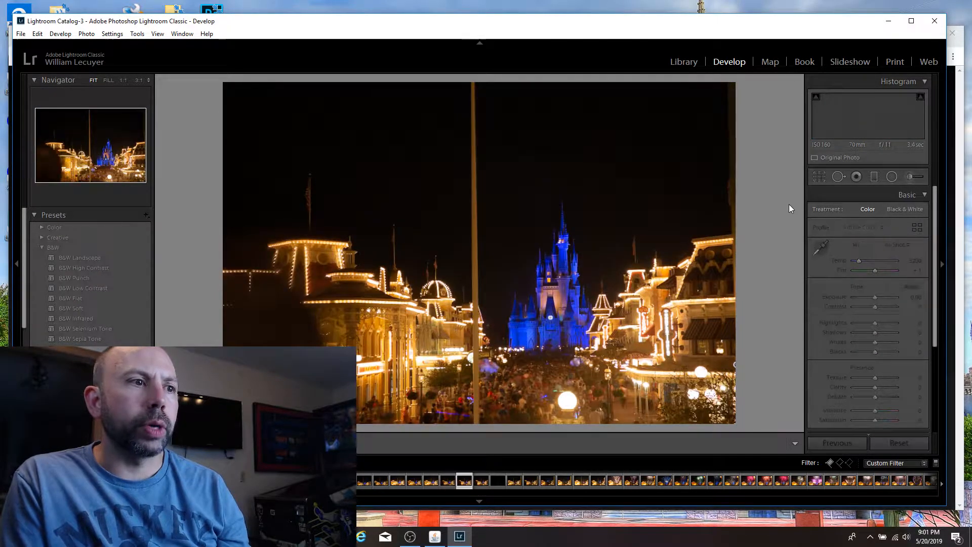
Step: Review the following frames of the darkened castle, including the blue smoke and long-exposure shots
{"action": "key", "text": "Right"}
{"action": "key", "text": "Right"}
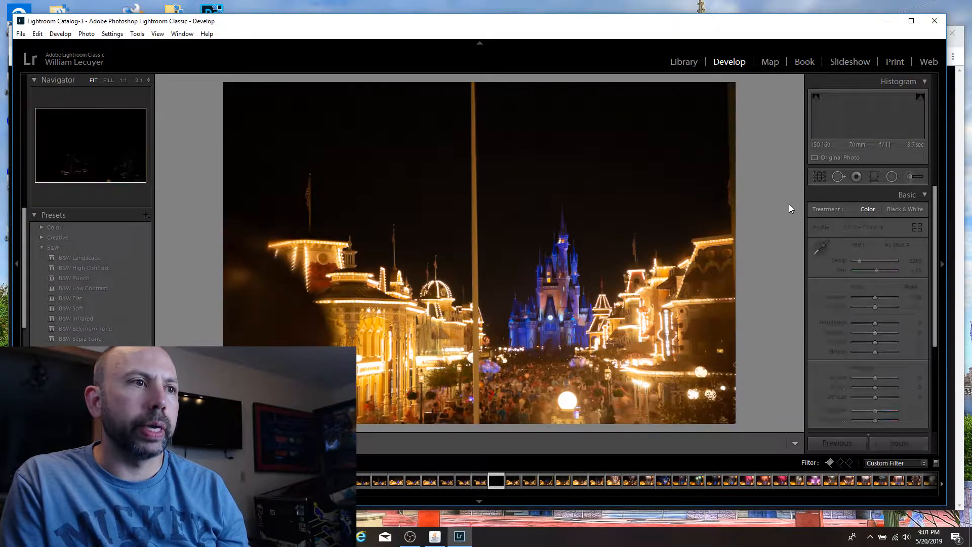
{"action": "key", "text": "Right"}
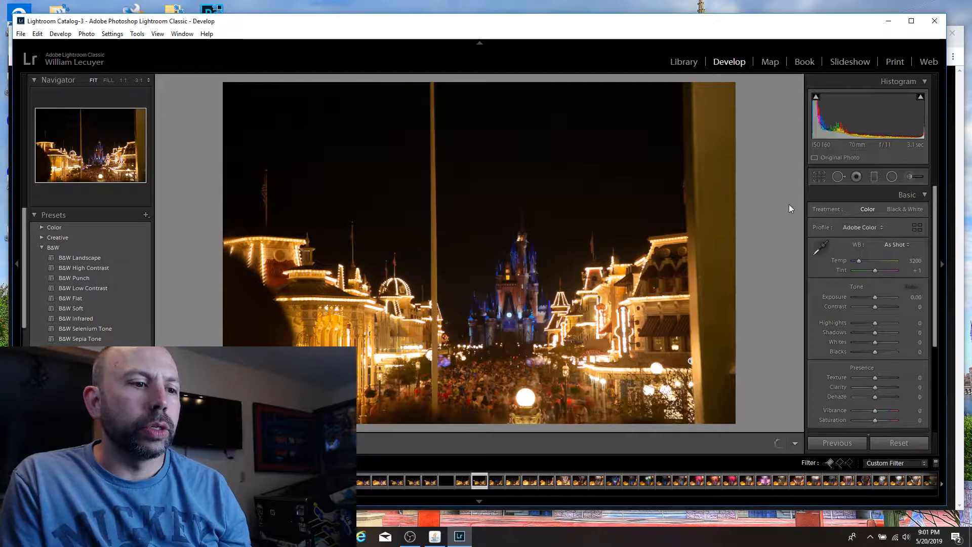
{"action": "key", "text": "Right"}
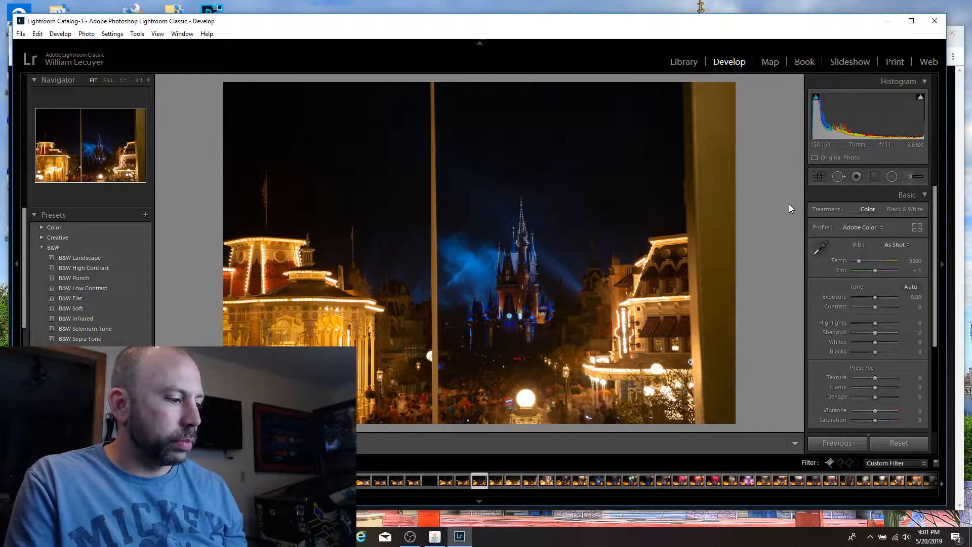
{"action": "key", "text": "Right"}
{"action": "key", "text": "Right"}
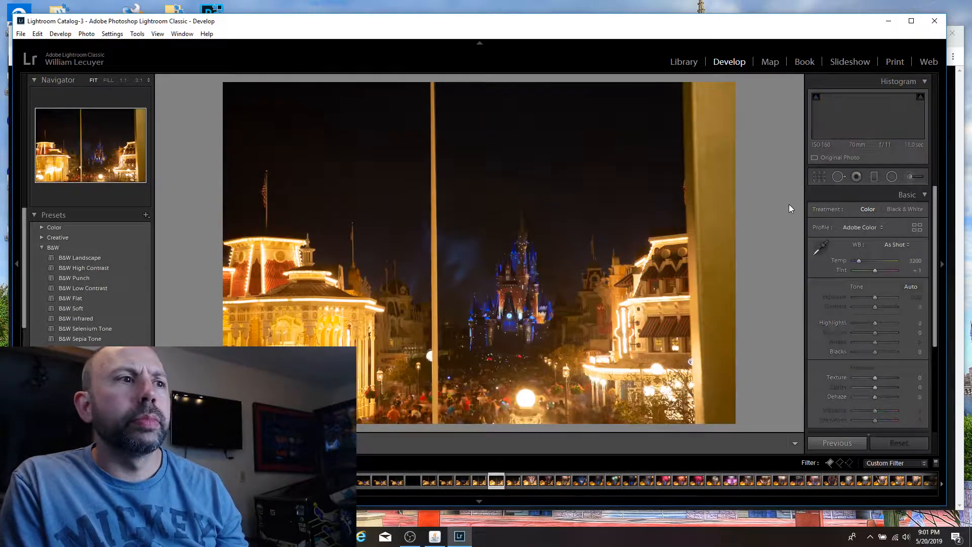
Step: Inspect the castle at 1:1 in the 11-second fireworks shot and flag that photo as a pick
{"action": "key", "text": "Right"}
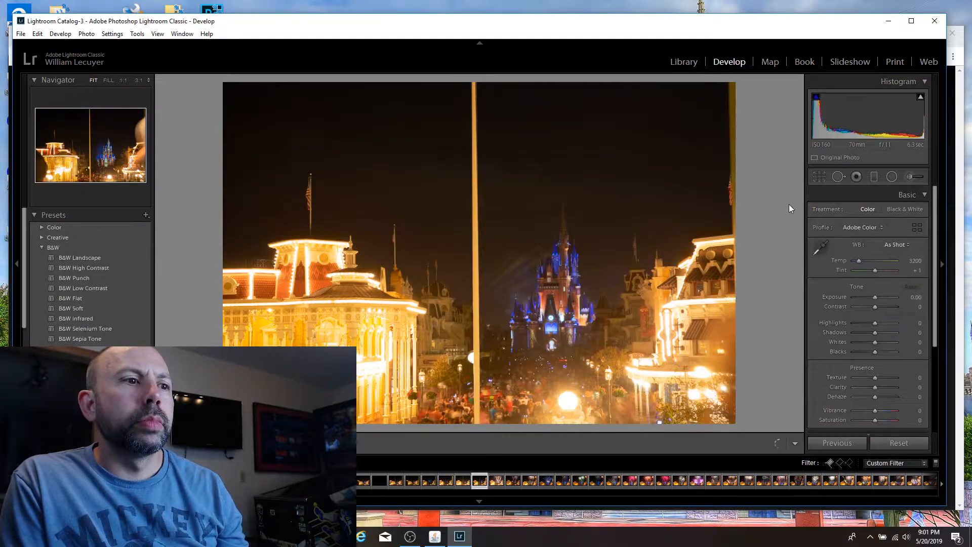
{"action": "key", "text": "Right"}
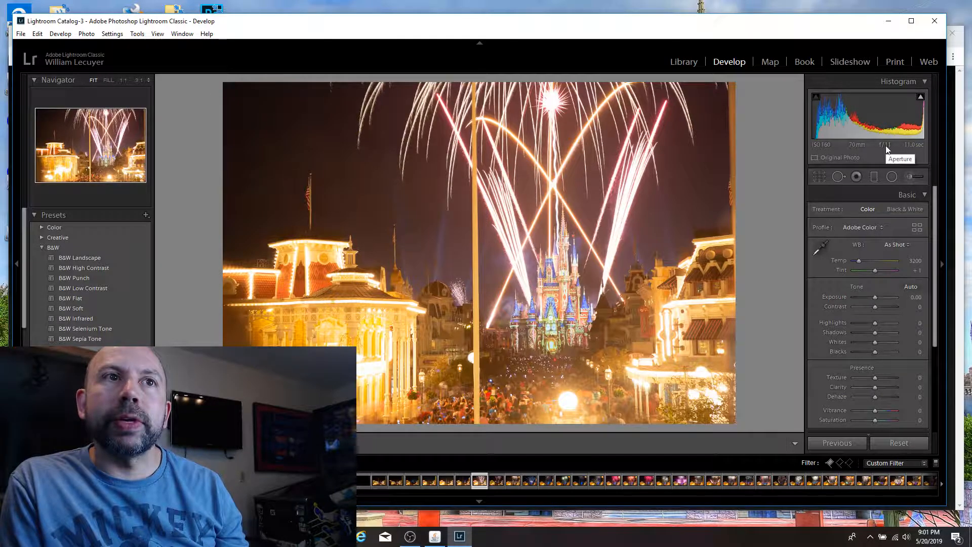
{"action": "left_click", "coordinate": [563, 316]}
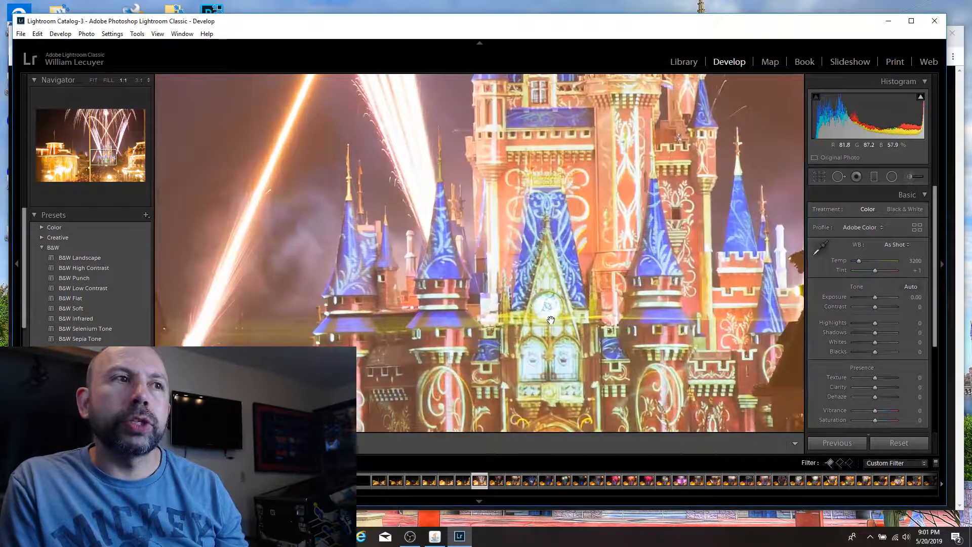
{"action": "left_click", "coordinate": [550, 309]}
{"action": "left_click", "coordinate": [552, 319]}
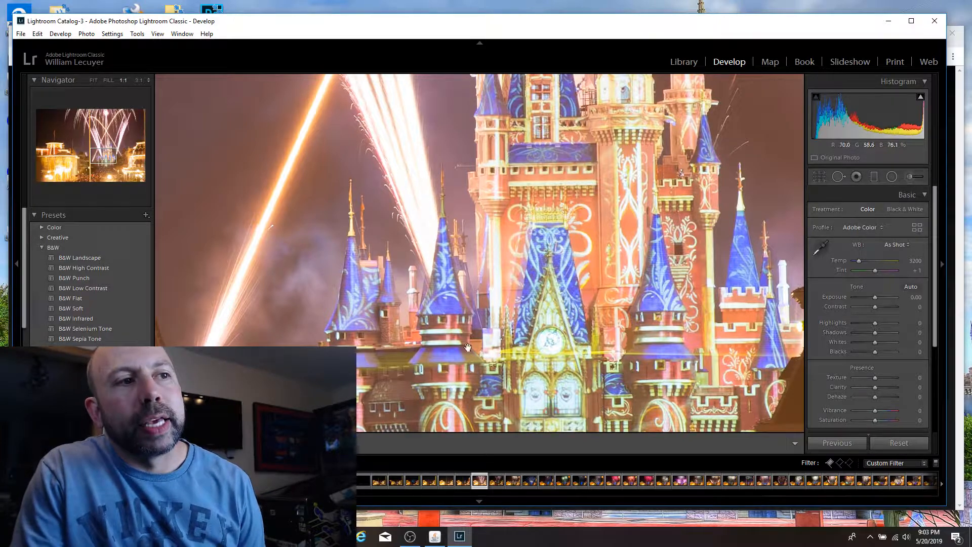
{"action": "left_click", "coordinate": [609, 325]}
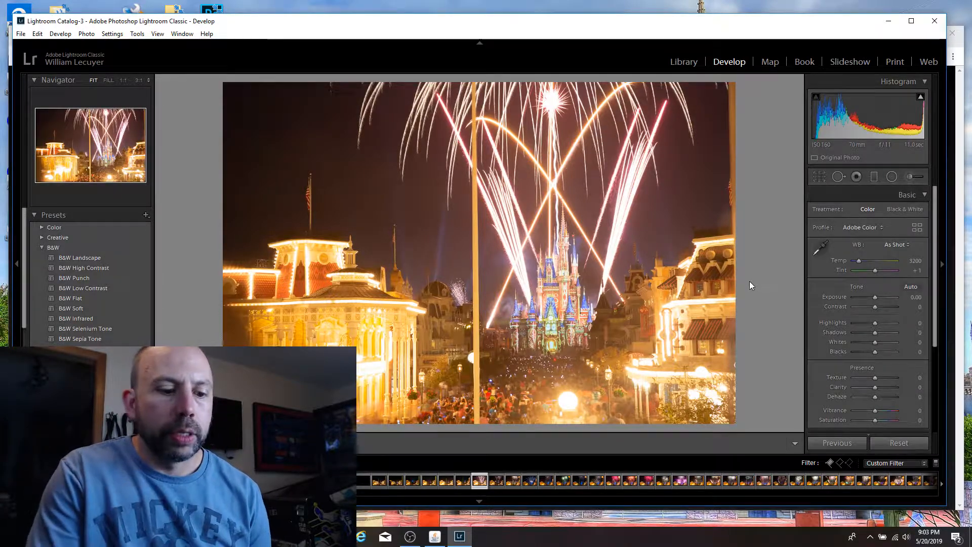
{"action": "key", "text": "p"}
Step: Flag the 7.1-second shot with the large burst over the castle and the 4.1-second shot with blue-white trails as picks
{"action": "key", "text": "Right"}
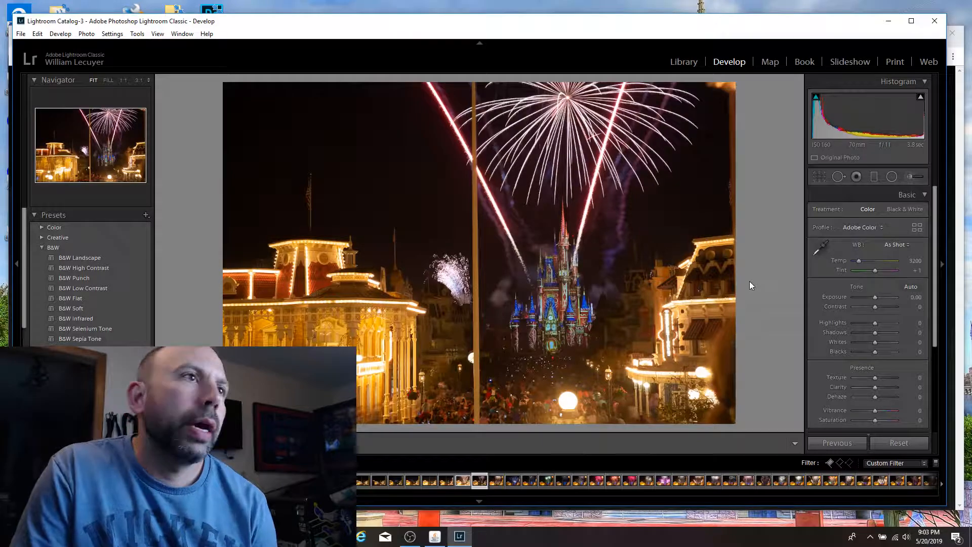
{"action": "key", "text": "Right"}
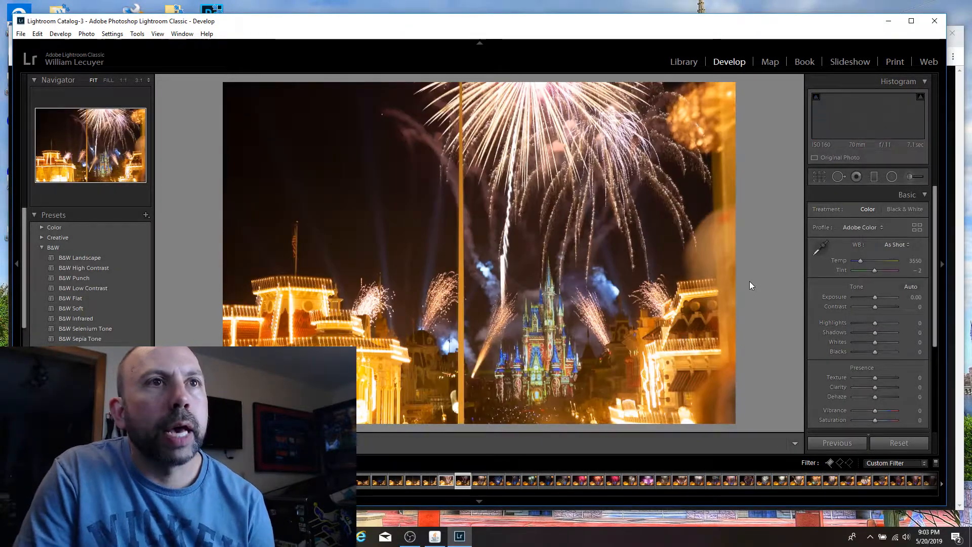
{"action": "key", "text": "Right"}
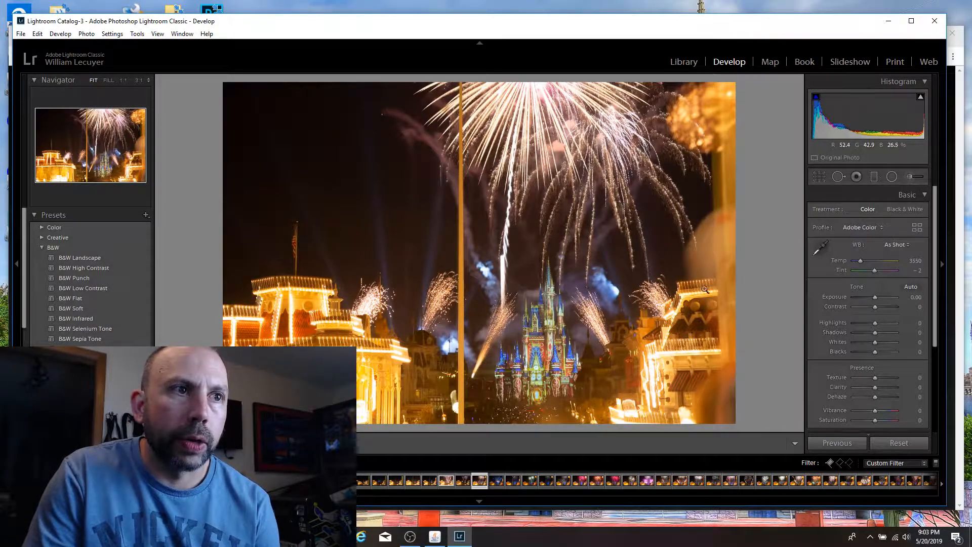
{"action": "key", "text": "p"}
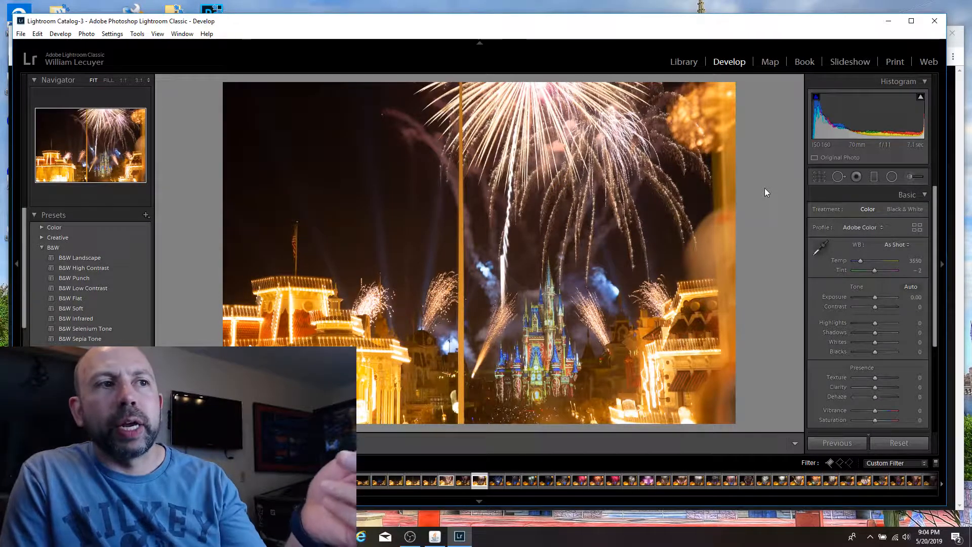
{"action": "key", "text": "Right"}
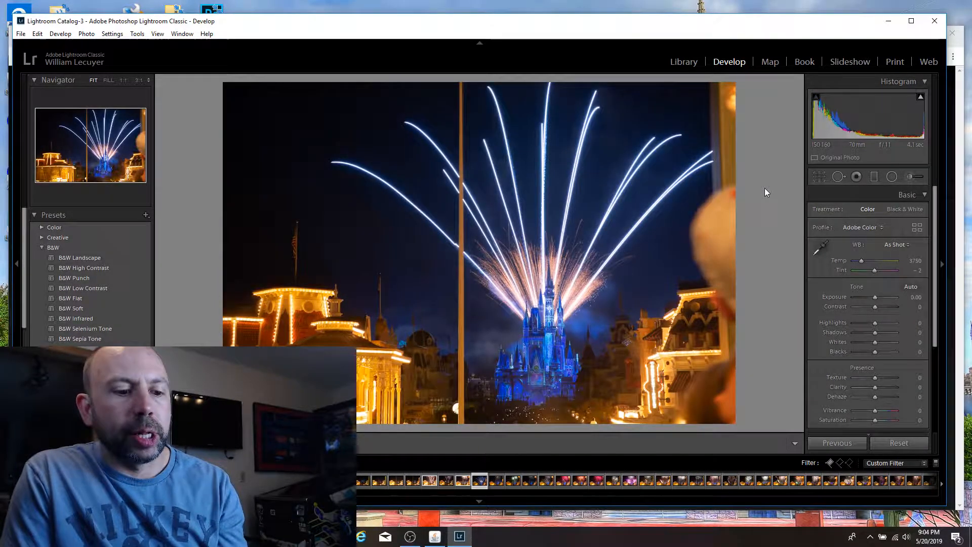
{"action": "key", "text": "p"}
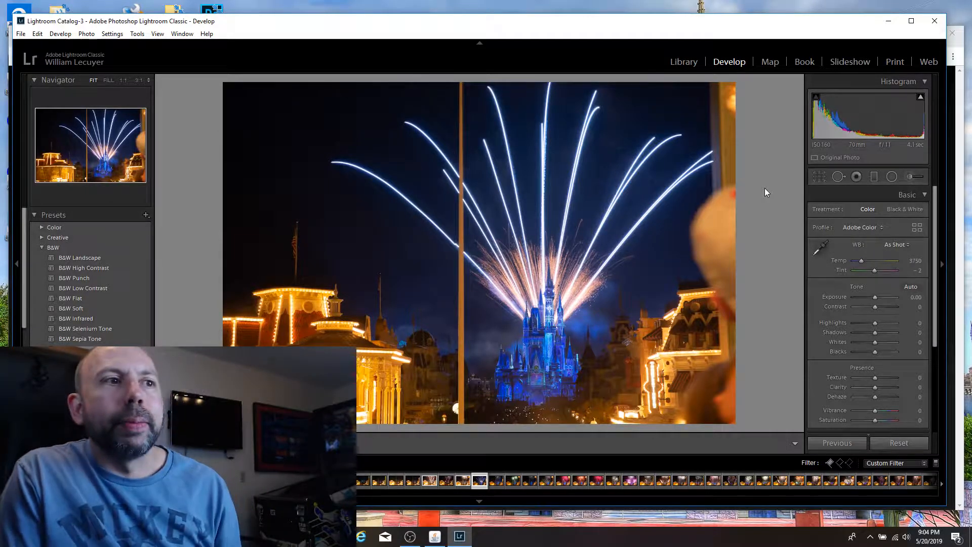
Step: Flag the shot with twin green-and-white bursts and the 6.3-second shot with the fan of white trails as picks
{"action": "key", "text": "Right"}
{"action": "key", "text": "Right"}
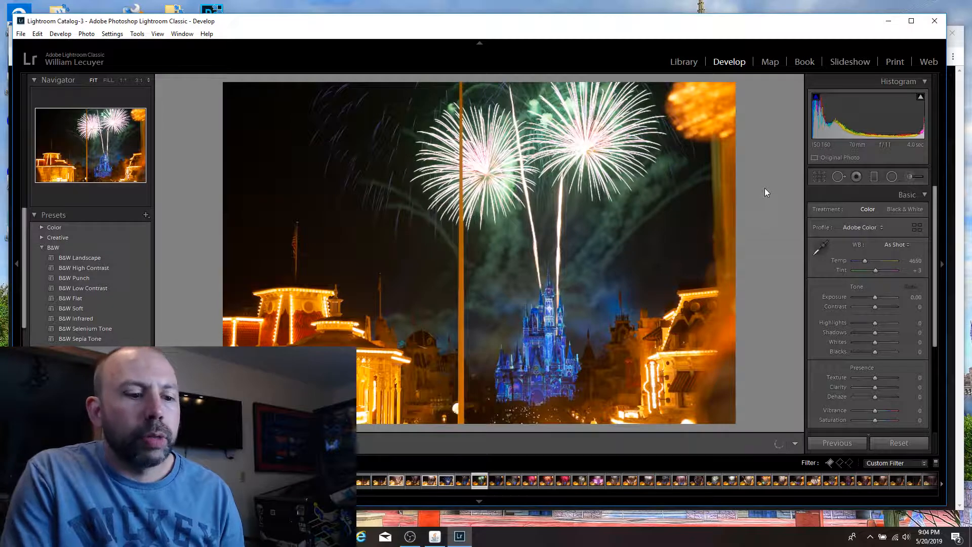
{"action": "key", "text": "p"}
{"action": "key", "text": "Right"}
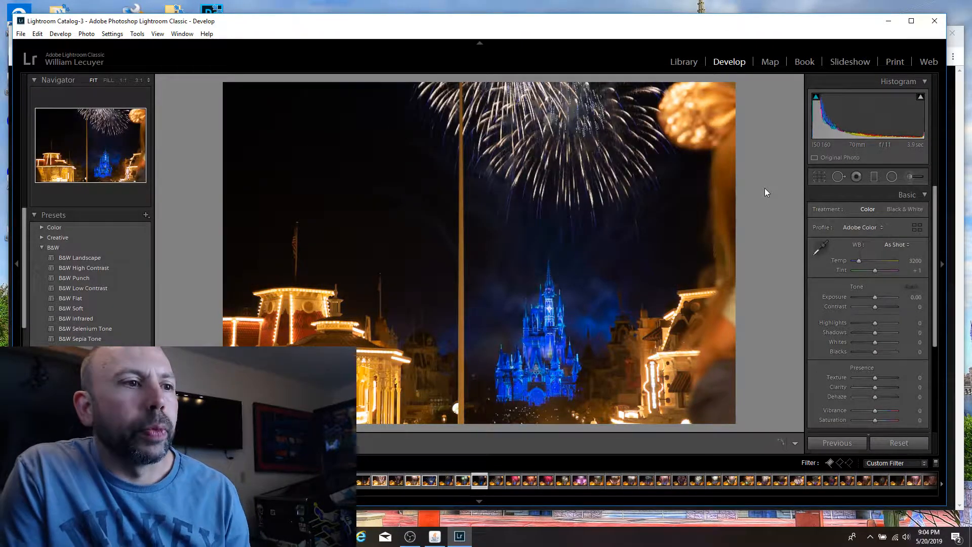
{"action": "key", "text": "Right"}
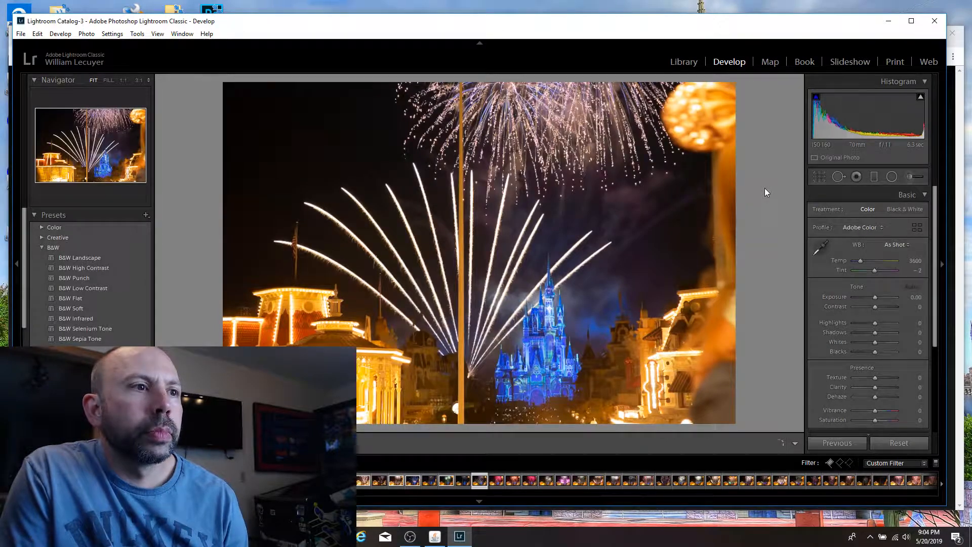
{"action": "key", "text": "p"}
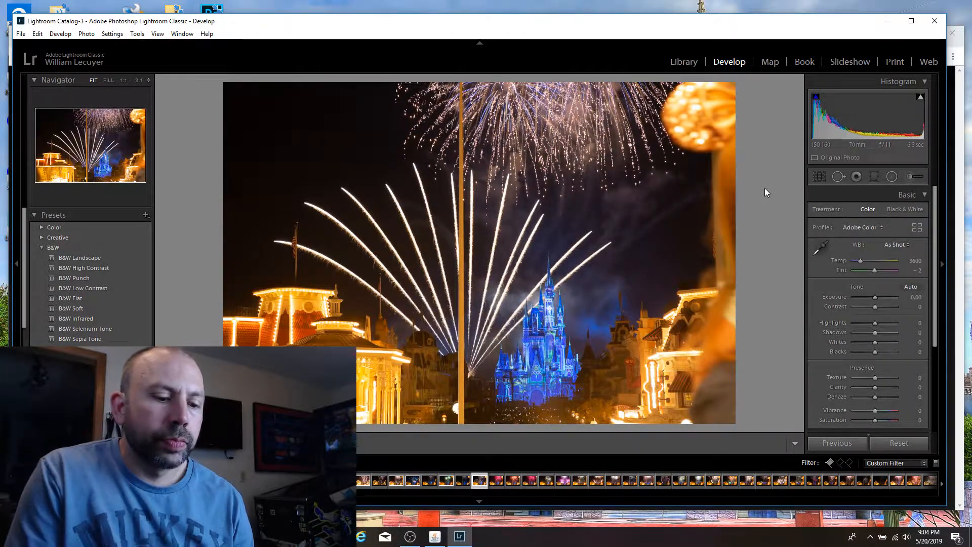
Step: Flag the 7.1-second shot with pink bursts and the pink twin-burst shot with two rising trails as picks
{"action": "key", "text": "Right"}
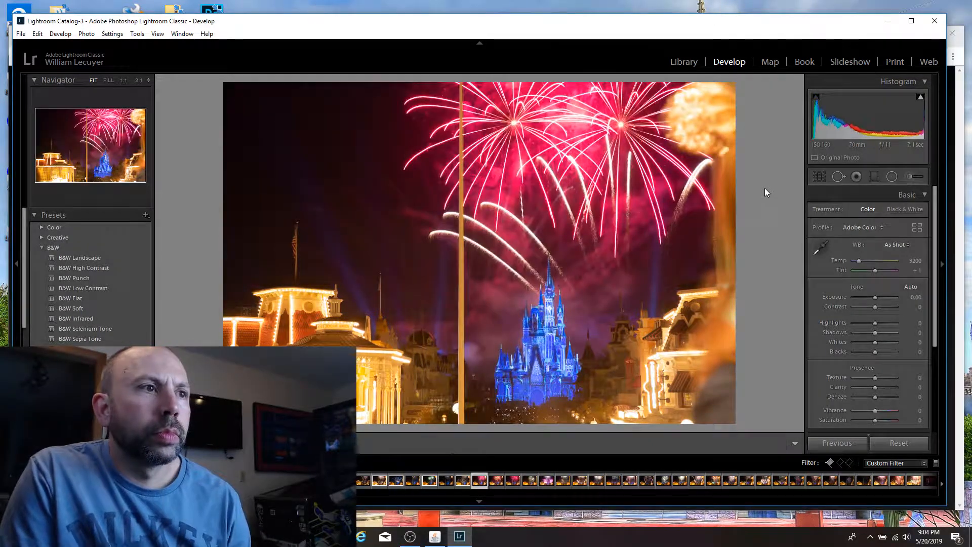
{"action": "key", "text": "p"}
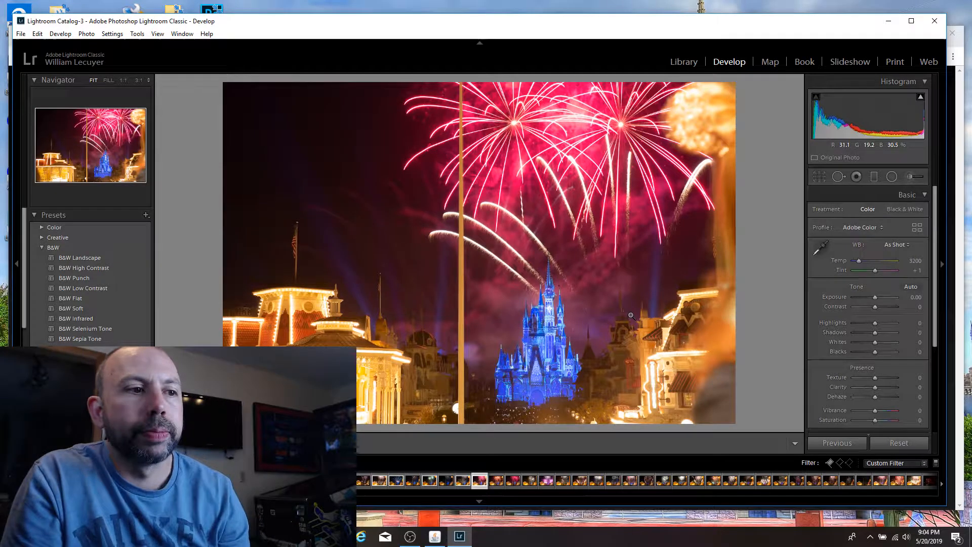
{"action": "key", "text": "Right"}
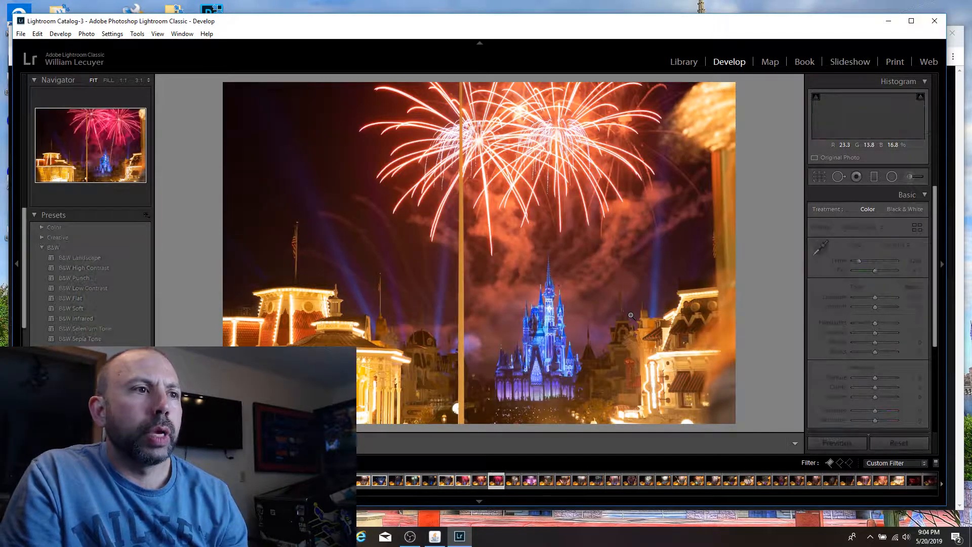
{"action": "key", "text": "p"}
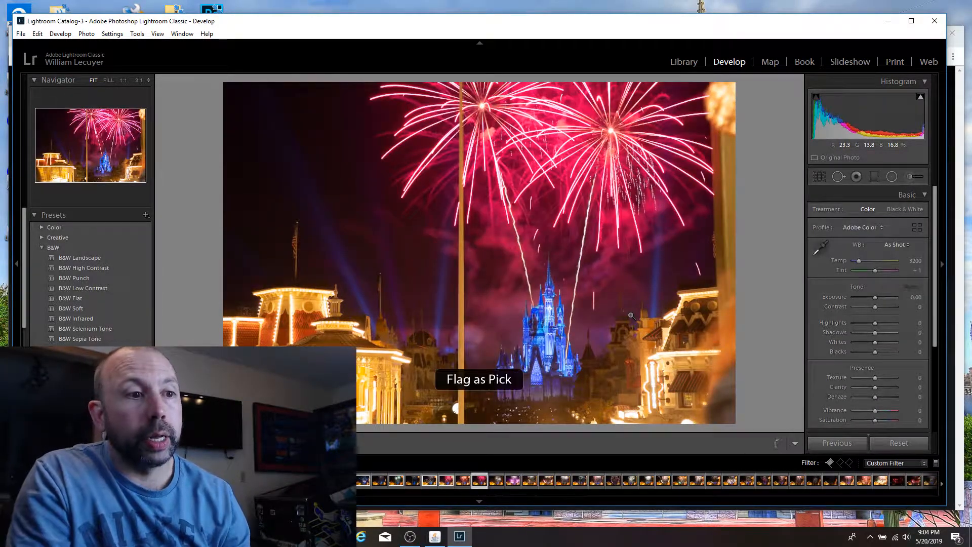
Step: Flag the white triple-burst shot and the purple fireworks shot as picks, ending on the following photo
{"action": "key", "text": "Right"}
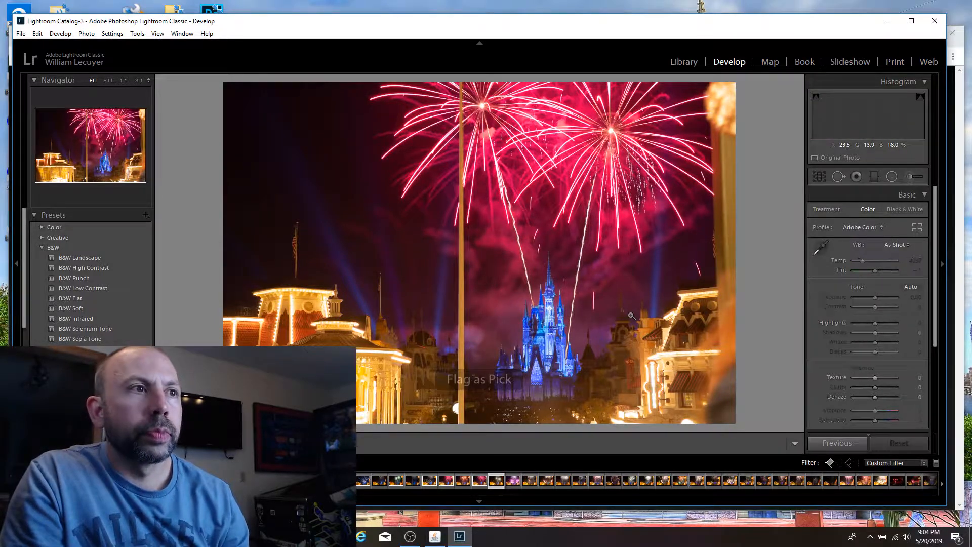
{"action": "key", "text": "p"}
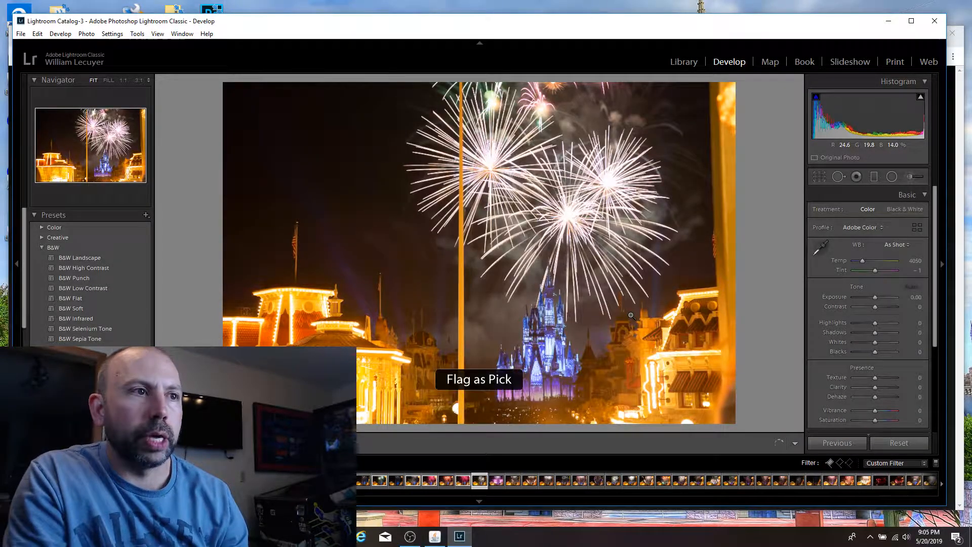
{"action": "key", "text": "Right"}
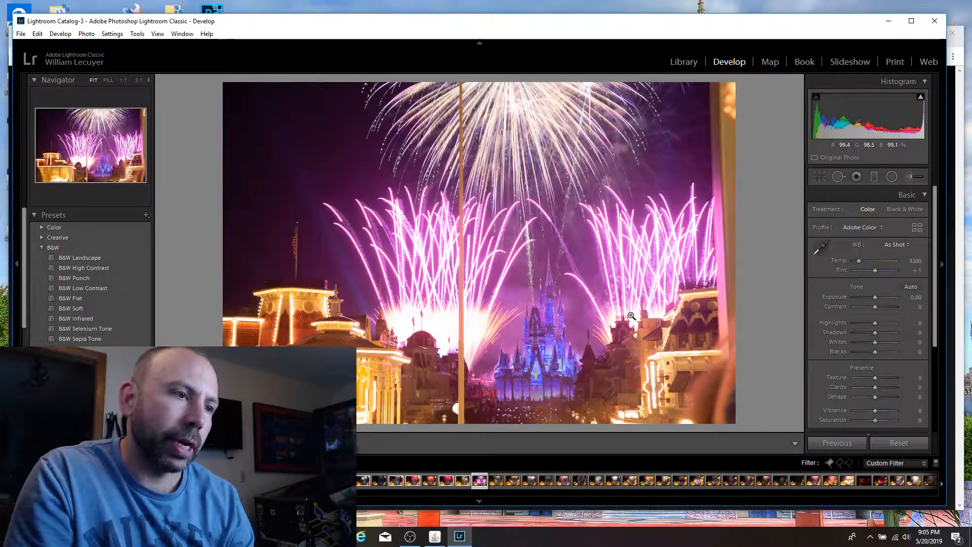
{"action": "key", "text": "p"}
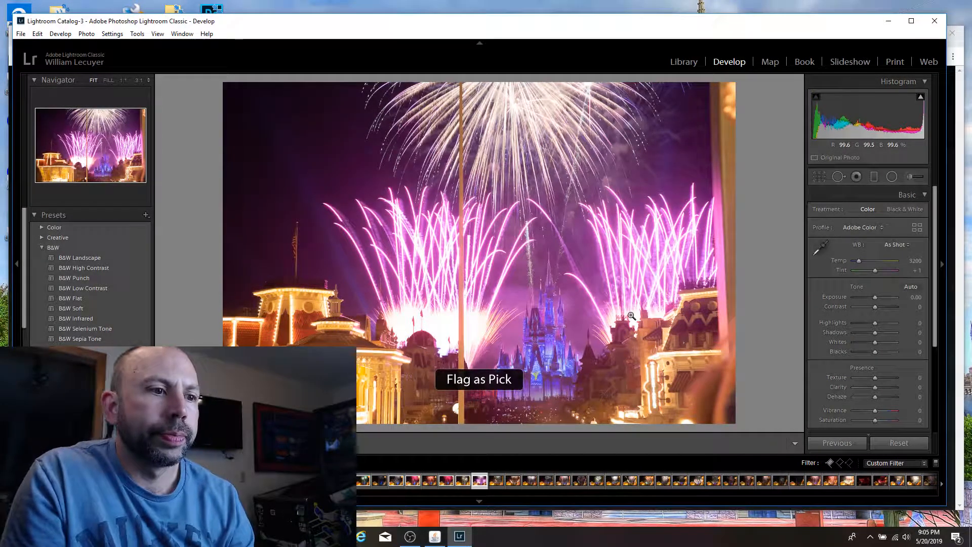
{"action": "key", "text": "Right"}
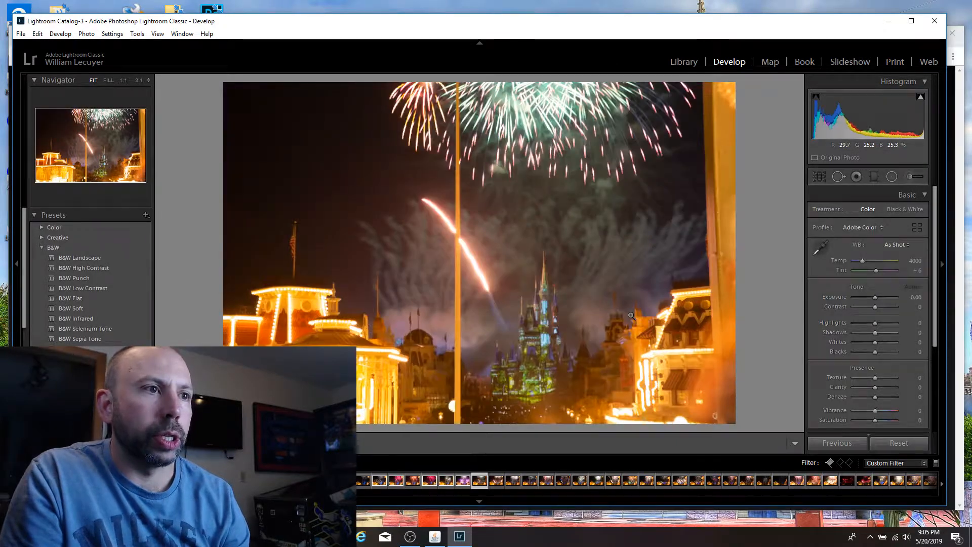
Step: Flag the 15-second shot with twin gold bursts and pink-tipped trails as a pick after checking the castle's sharpness
{"action": "key", "text": "Right"}
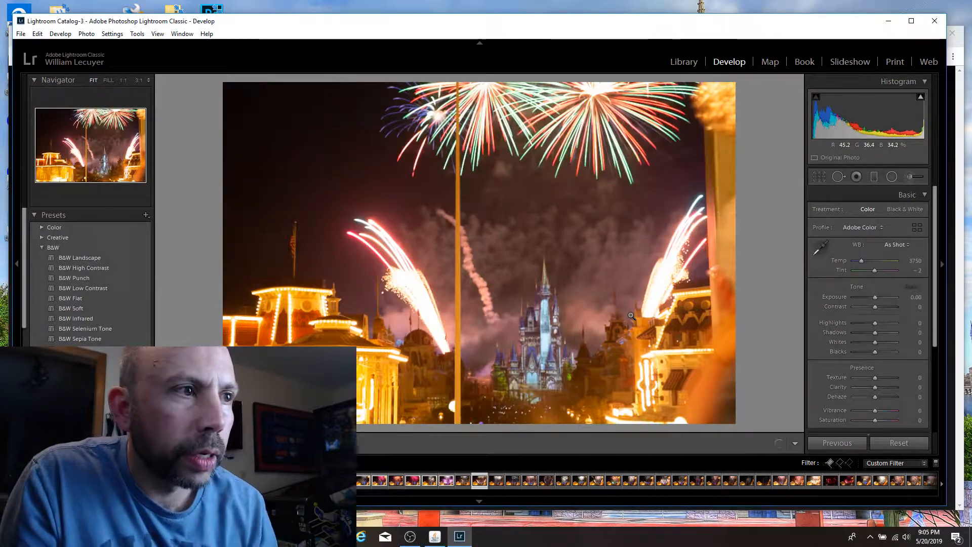
{"action": "key", "text": "Right"}
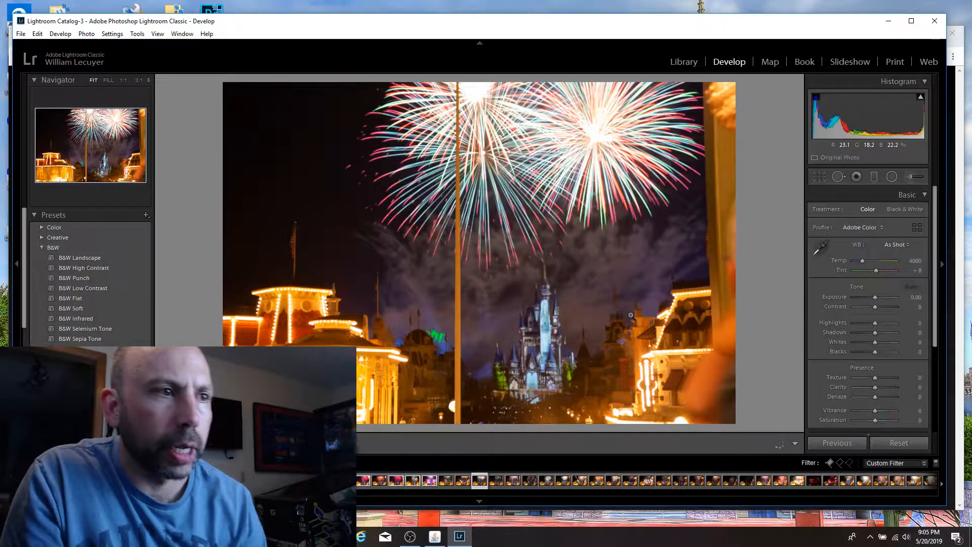
{"action": "left_click", "coordinate": [532, 370]}
{"action": "left_click", "coordinate": [529, 369]}
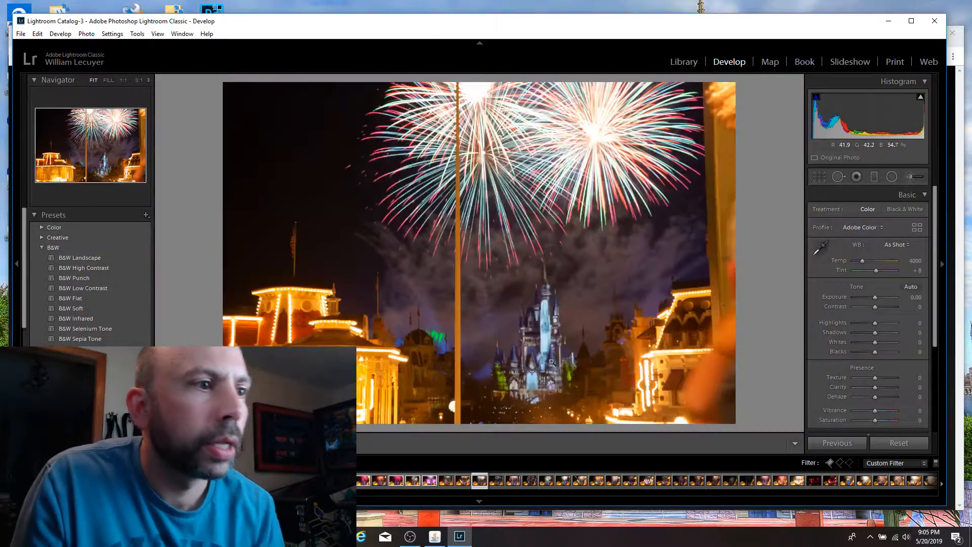
{"action": "key", "text": "Right"}
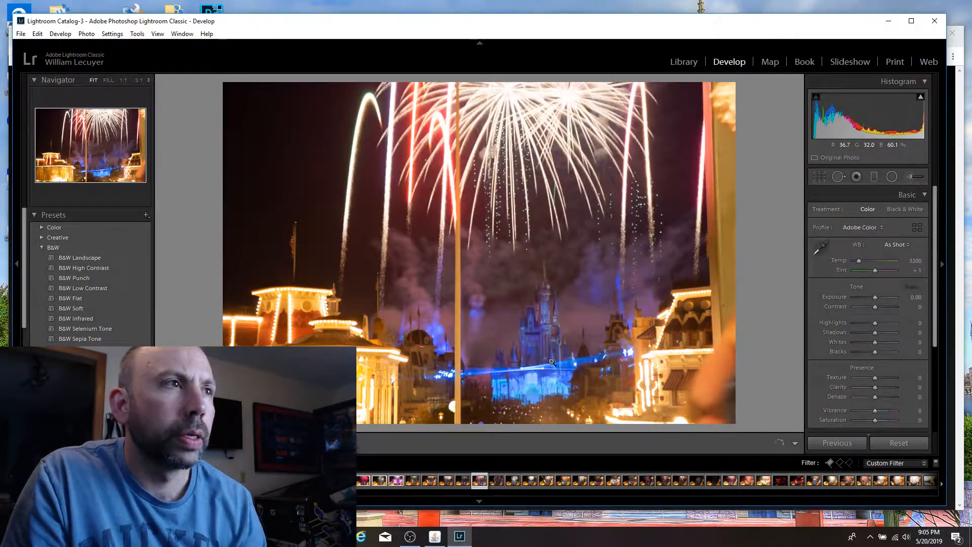
{"action": "key", "text": "Right"}
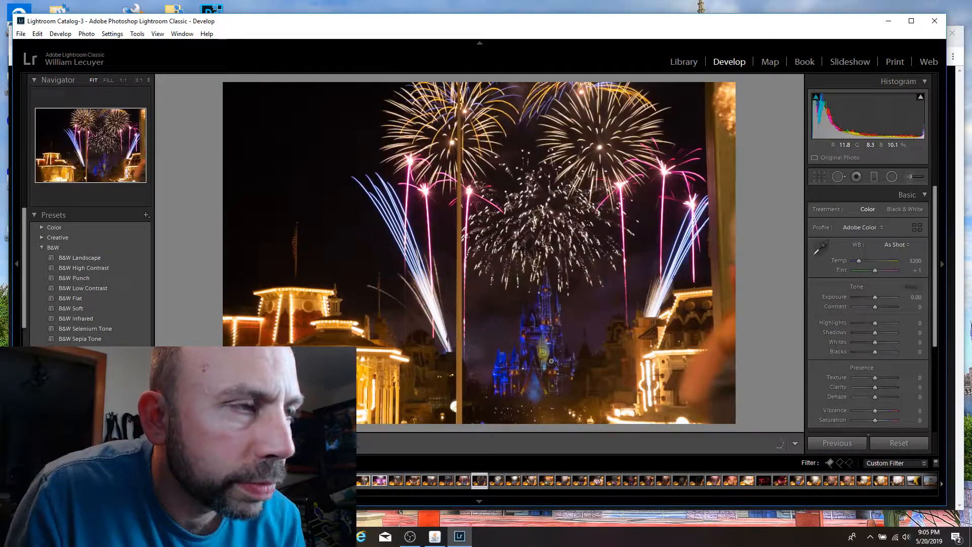
{"action": "left_click", "coordinate": [552, 362]}
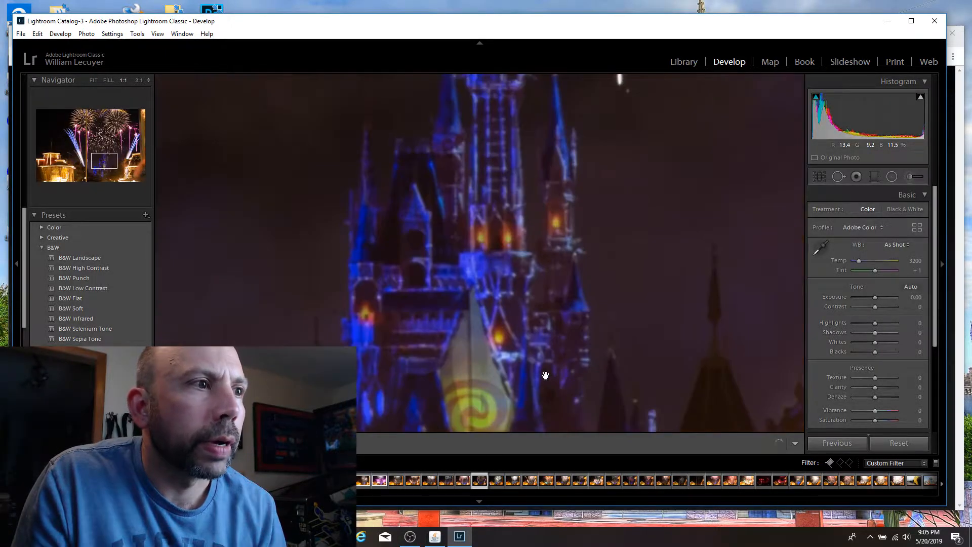
{"action": "left_click", "coordinate": [545, 376]}
{"action": "left_click", "coordinate": [545, 368]}
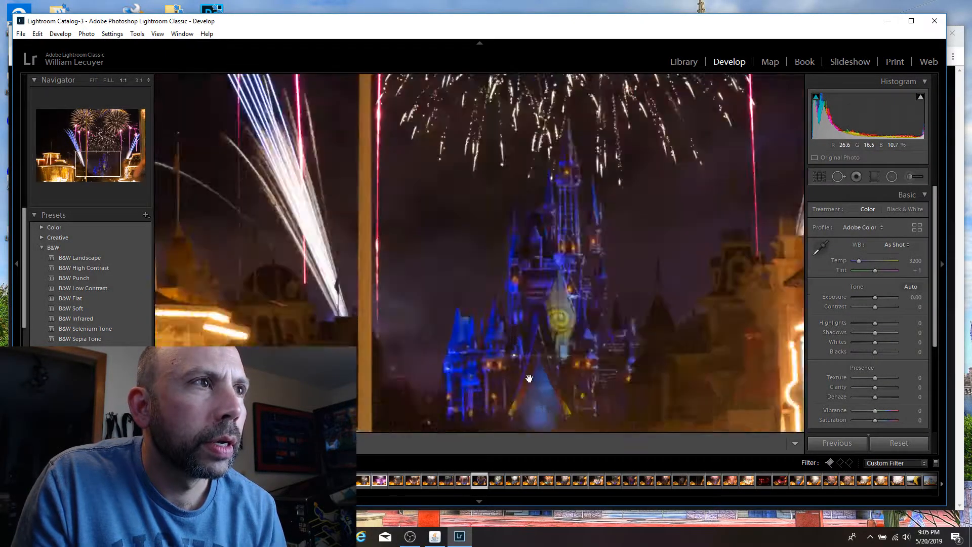
{"action": "left_click", "coordinate": [545, 365]}
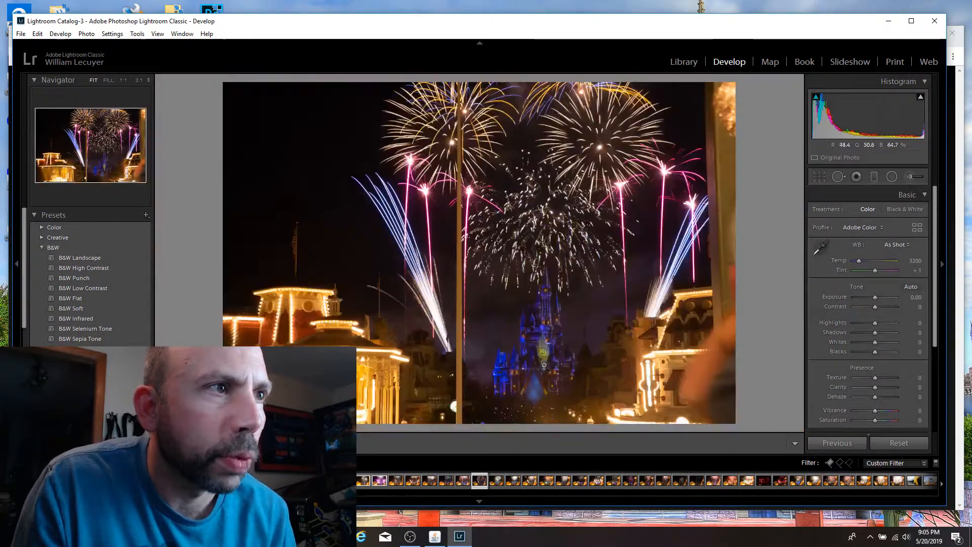
{"action": "key", "text": "p"}
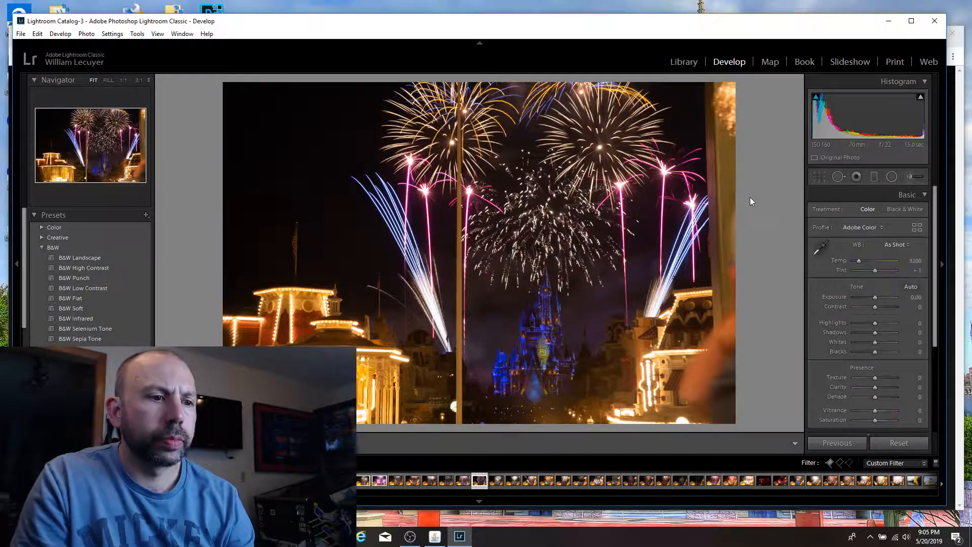
Step: Check the castle's detail in the following 19-second and 23-second white-burst shots and flag both as picks
{"action": "key", "text": "Right"}
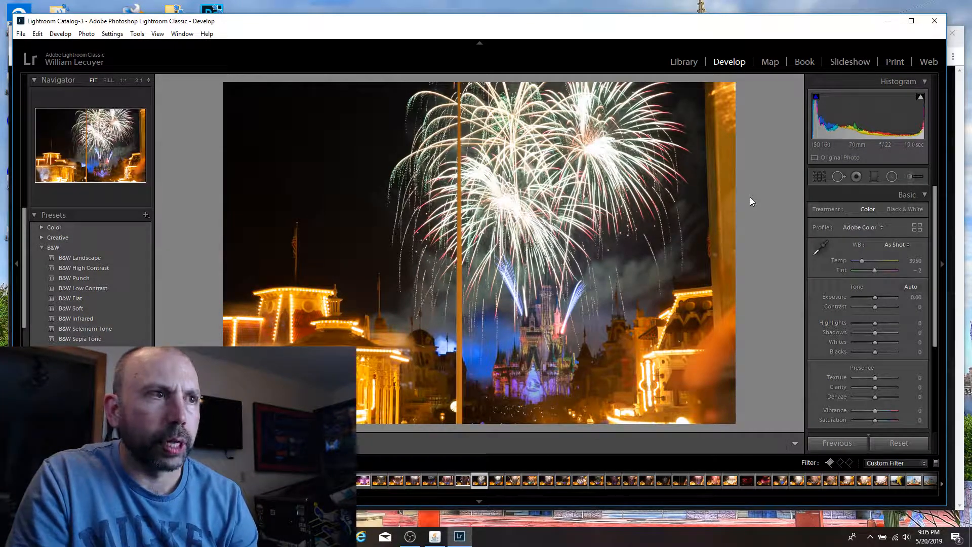
{"action": "left_click", "coordinate": [528, 395]}
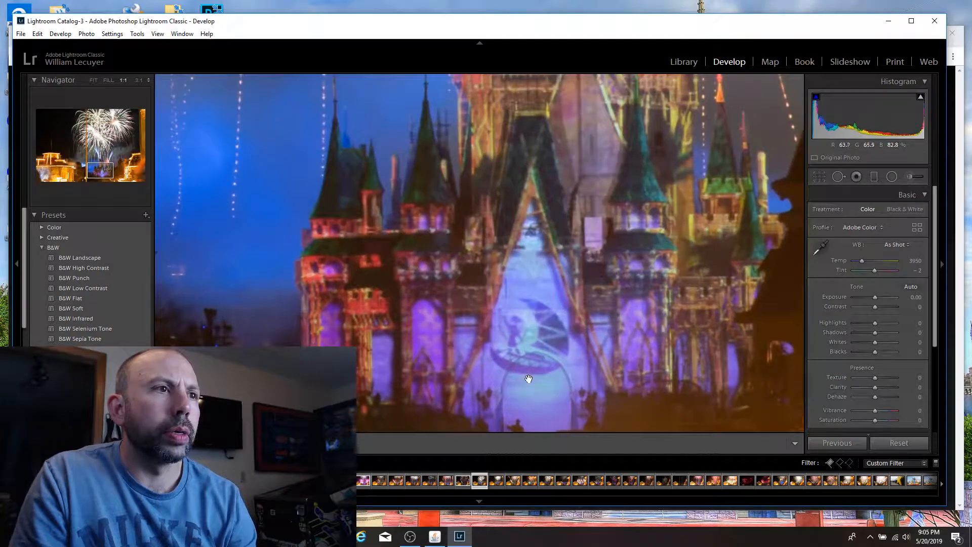
{"action": "left_click", "coordinate": [528, 378]}
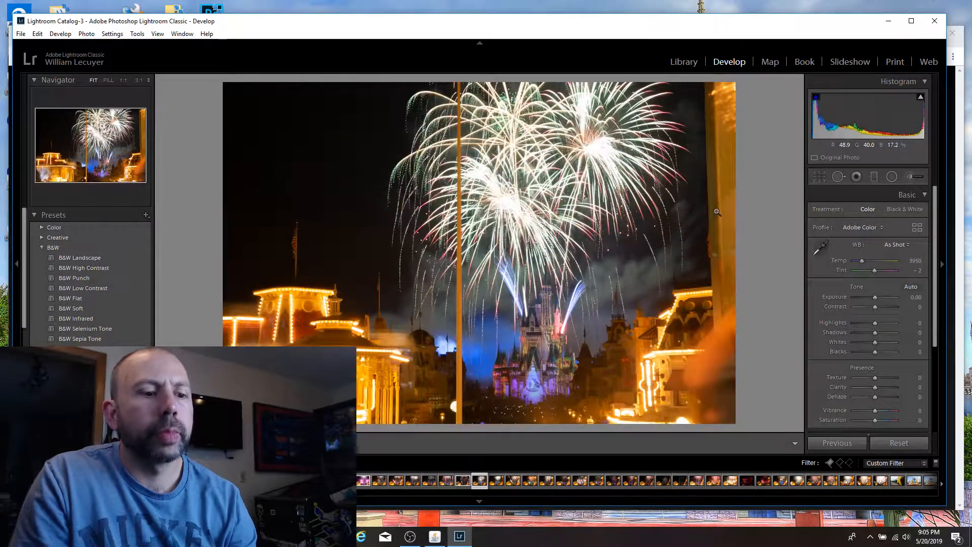
{"action": "key", "text": "p"}
{"action": "key", "text": "Right"}
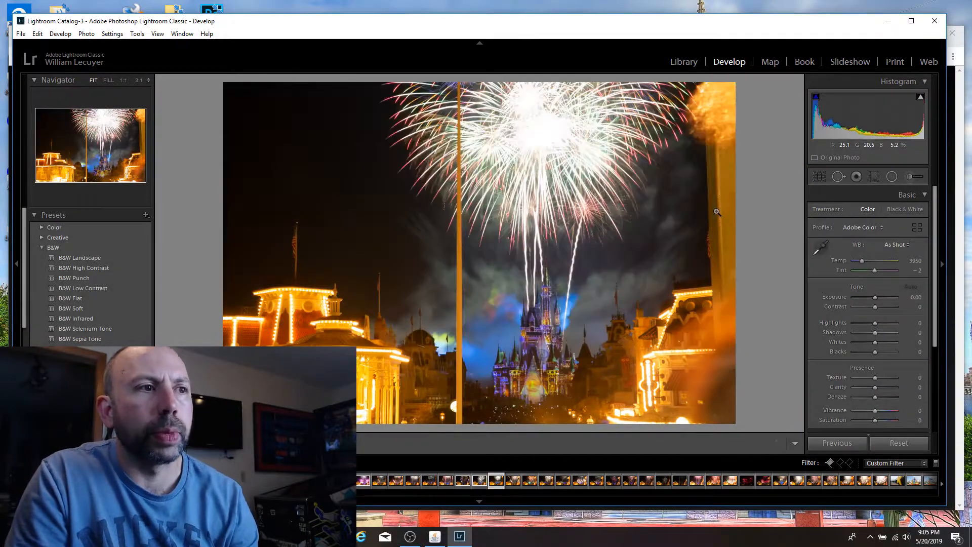
{"action": "left_click", "coordinate": [532, 383]}
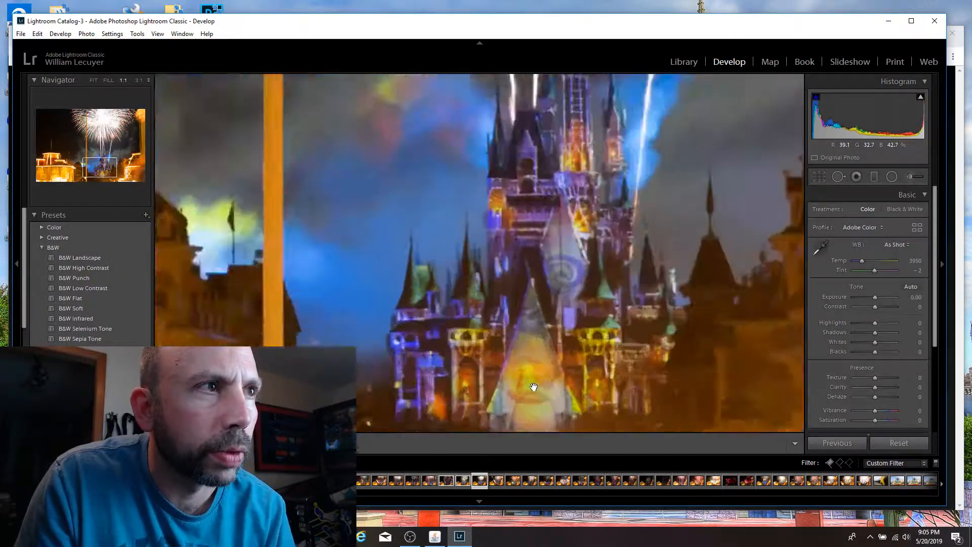
{"action": "left_click", "coordinate": [544, 317]}
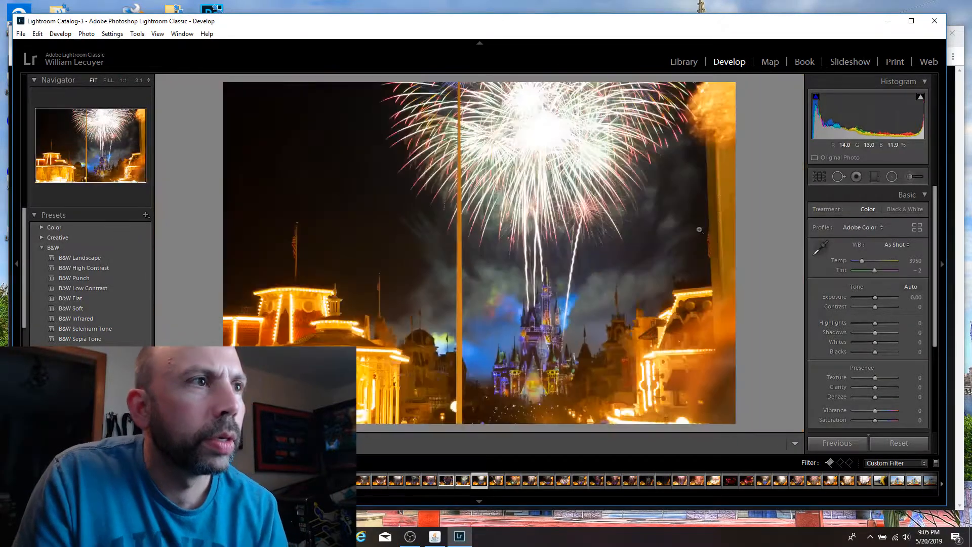
{"action": "key", "text": "p"}
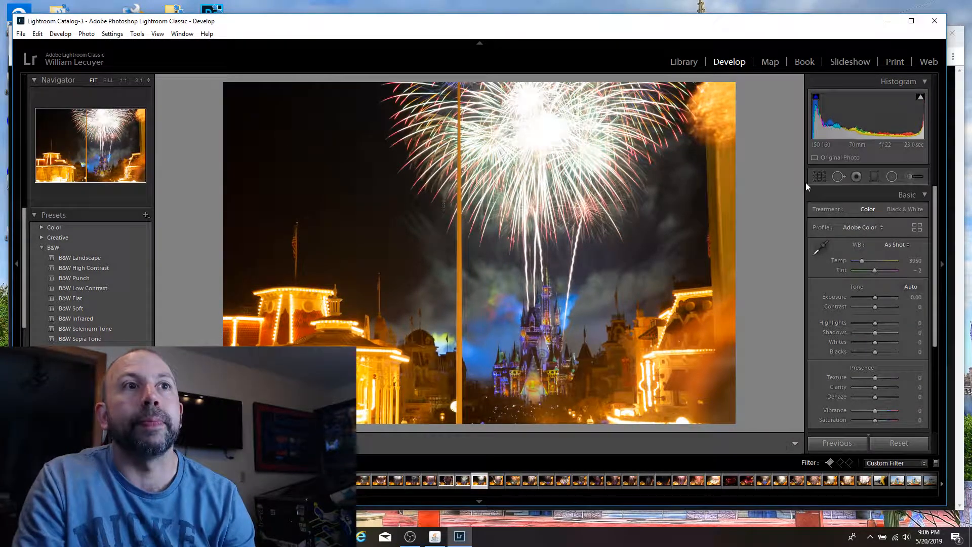
Step: Review the 23-second shot's metadata in the Library module, including its exposure and camera details, and return to Develop
{"action": "scroll", "coordinate": [929, 326], "scroll_direction": "down", "scroll_amount": 3}
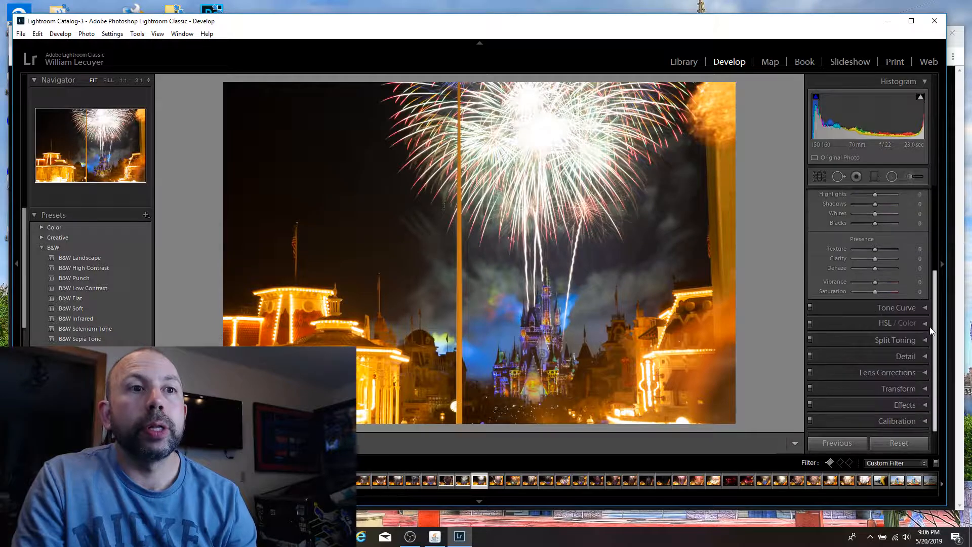
{"action": "scroll", "coordinate": [930, 326], "scroll_direction": "up", "scroll_amount": 3}
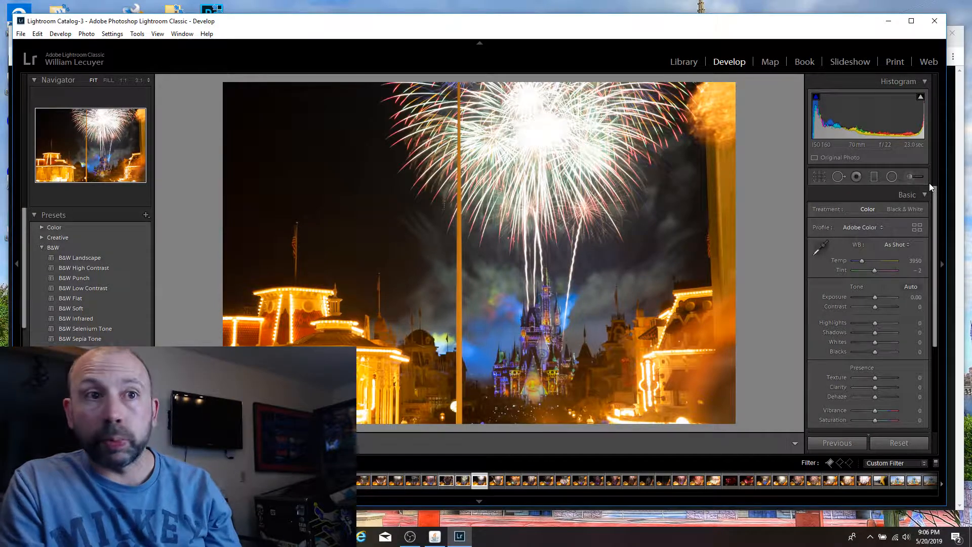
{"action": "left_click", "coordinate": [682, 62]}
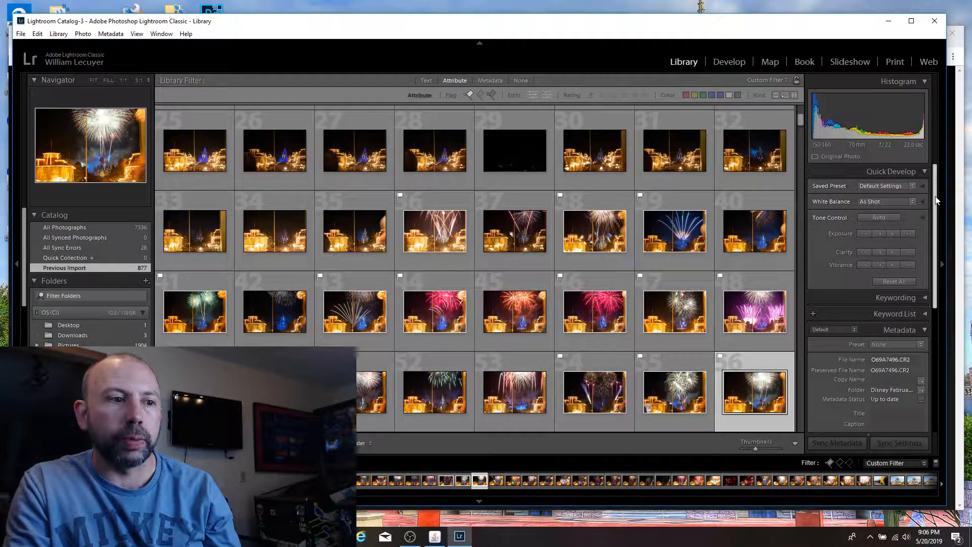
{"action": "left_click_drag", "start_coordinate": [936, 200], "coordinate": [934, 330]}
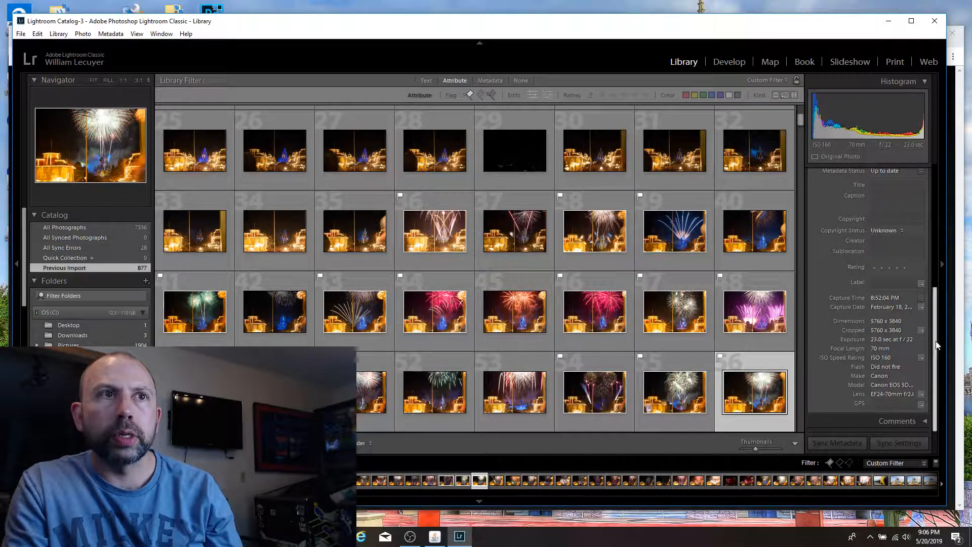
{"action": "left_click_drag", "start_coordinate": [936, 344], "coordinate": [941, 223]}
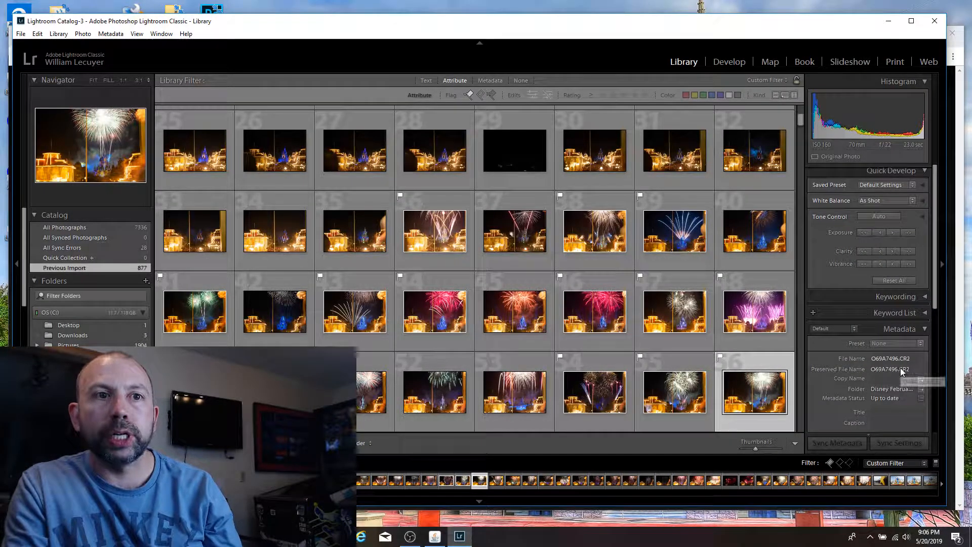
{"action": "left_click", "coordinate": [721, 63]}
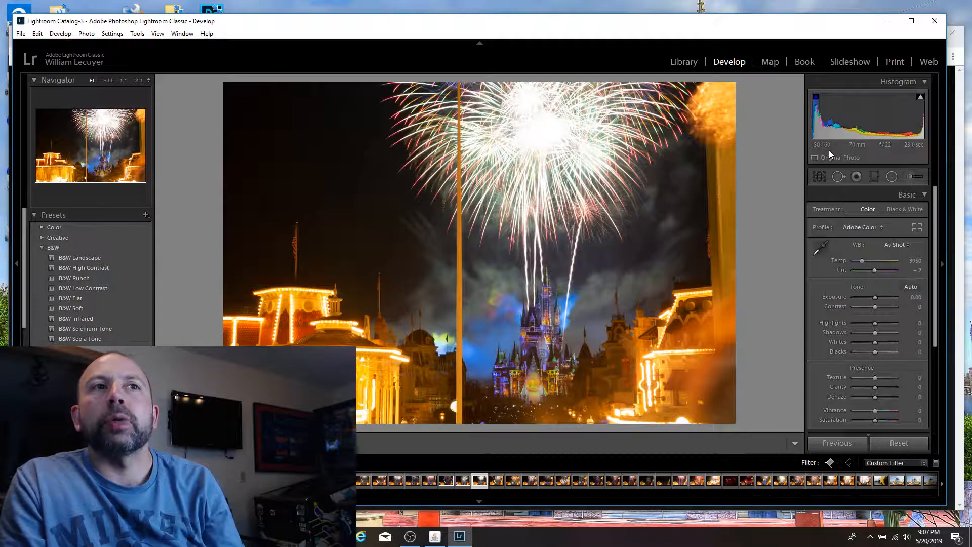
Step: Darken the 23-second fireworks shot by setting Whites to -100 and Exposure to -1.19
{"action": "left_click", "coordinate": [321, 193]}
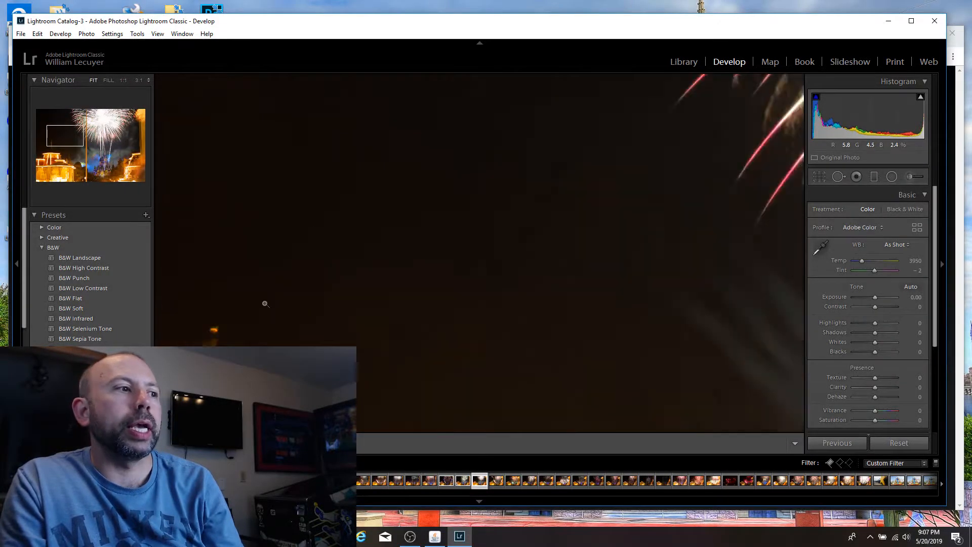
{"action": "left_click", "coordinate": [265, 304]}
{"action": "left_click", "coordinate": [344, 324]}
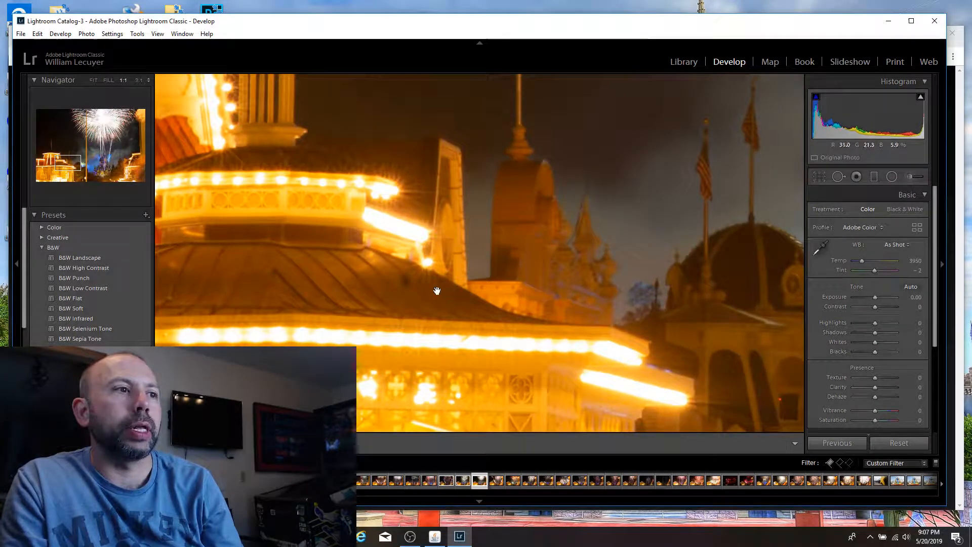
{"action": "left_click", "coordinate": [546, 261]}
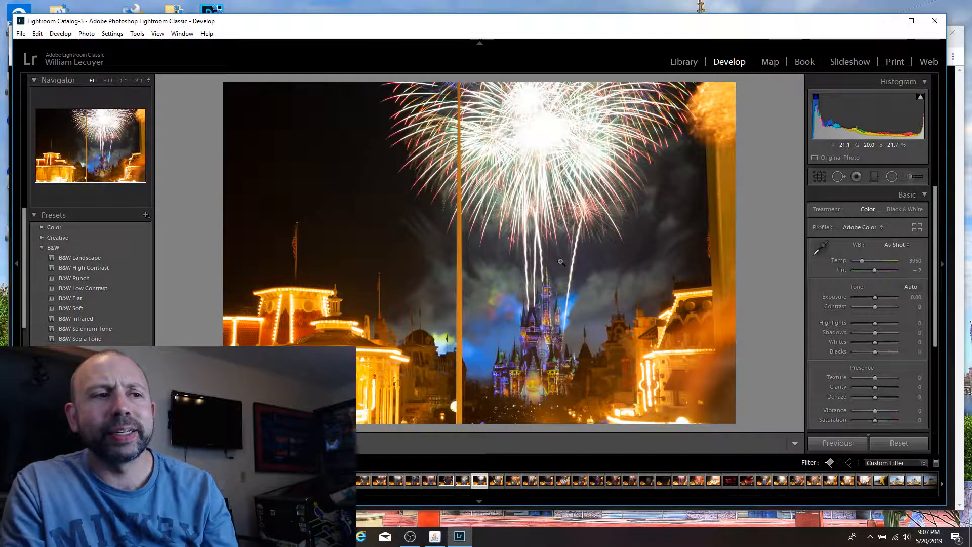
{"action": "left_click", "coordinate": [858, 341]}
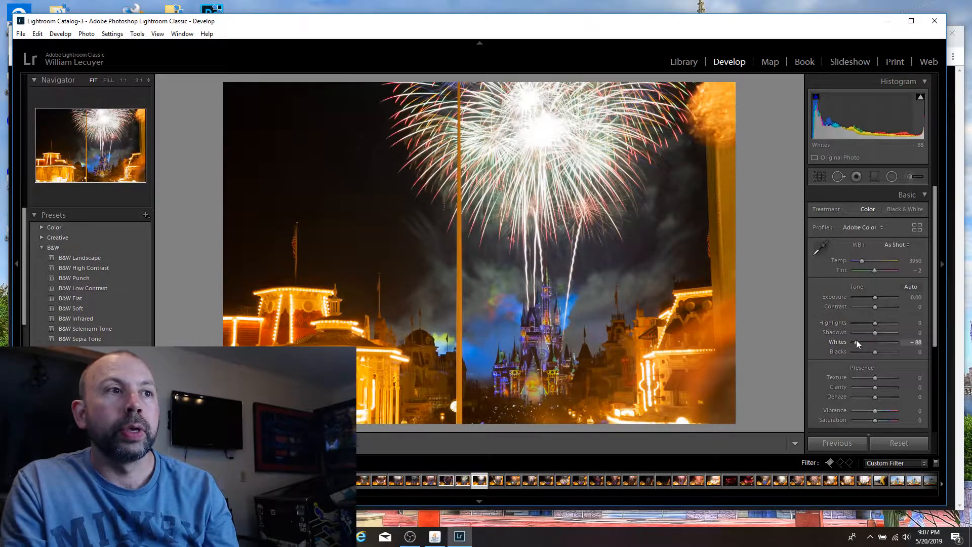
{"action": "mouse_move", "coordinate": [862, 342]}
{"action": "left_mouse_down"}
{"action": "mouse_move", "coordinate": [849, 341]}
{"action": "mouse_move", "coordinate": [888, 343]}
{"action": "mouse_move", "coordinate": [823, 345]}
{"action": "mouse_move", "coordinate": [860, 344]}
{"action": "mouse_move", "coordinate": [849, 342]}
{"action": "left_mouse_up"}
{"action": "left_click_drag", "start_coordinate": [875, 299], "coordinate": [870, 298]}
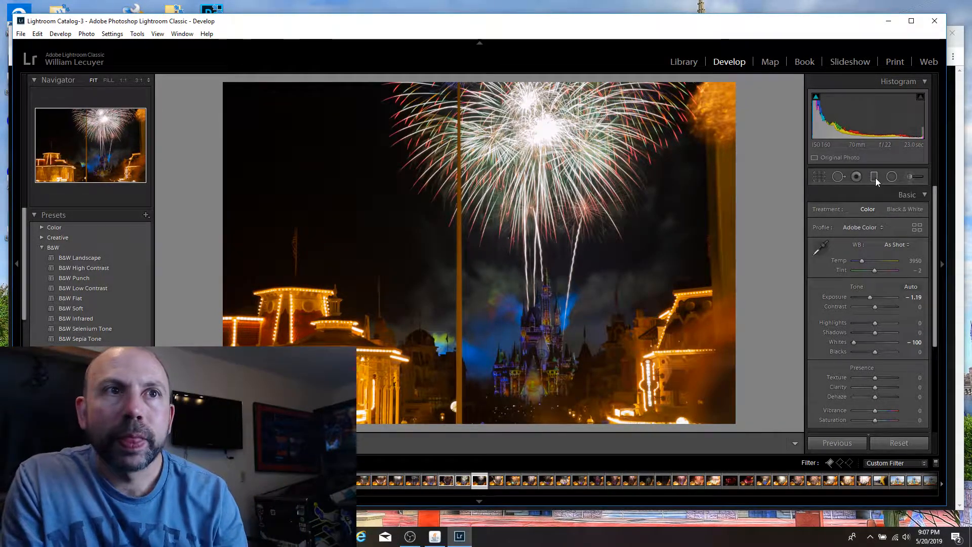
Step: Paint a local adjustment with Exposure 1.00 over the castle from its base up to the spire
{"action": "left_click", "coordinate": [912, 177]}
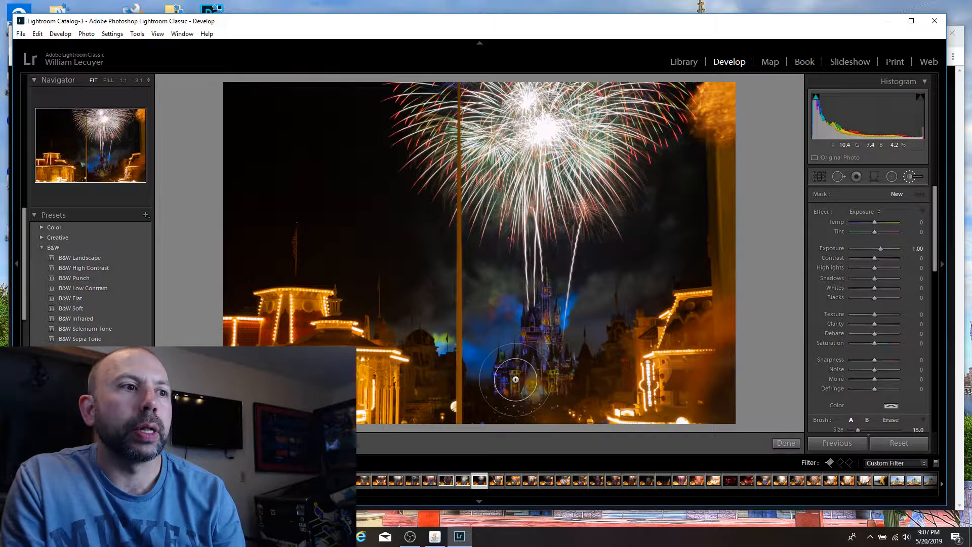
{"action": "mouse_move", "coordinate": [516, 380]}
{"action": "left_mouse_down"}
{"action": "mouse_move", "coordinate": [562, 385]}
{"action": "mouse_move", "coordinate": [537, 384]}
{"action": "mouse_move", "coordinate": [521, 364]}
{"action": "mouse_move", "coordinate": [537, 355]}
{"action": "mouse_move", "coordinate": [545, 294]}
{"action": "left_mouse_up"}
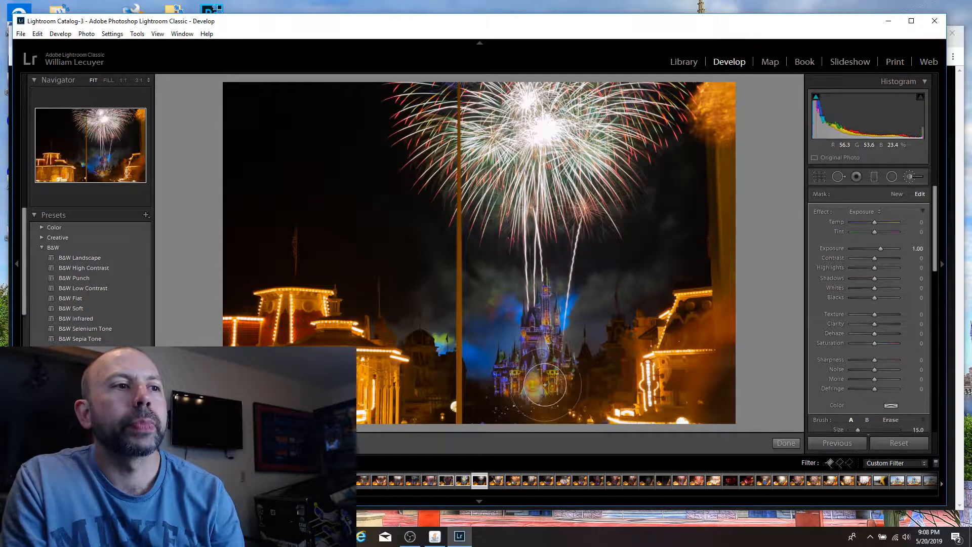
{"action": "mouse_move", "coordinate": [544, 385]}
{"action": "left_mouse_down"}
{"action": "mouse_move", "coordinate": [566, 381]}
{"action": "mouse_move", "coordinate": [511, 375]}
{"action": "mouse_move", "coordinate": [528, 366]}
{"action": "mouse_move", "coordinate": [542, 333]}
{"action": "mouse_move", "coordinate": [548, 283]}
{"action": "left_mouse_up"}
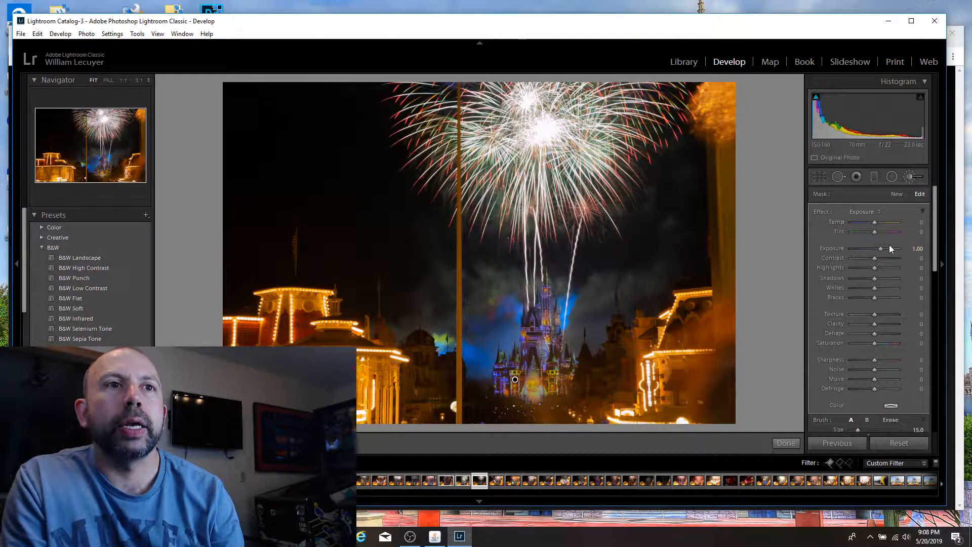
Step: Set the castle brush mask's Exposure to 0.96 and Contrast to 20
{"action": "left_click_drag", "start_coordinate": [882, 246], "coordinate": [876, 246]}
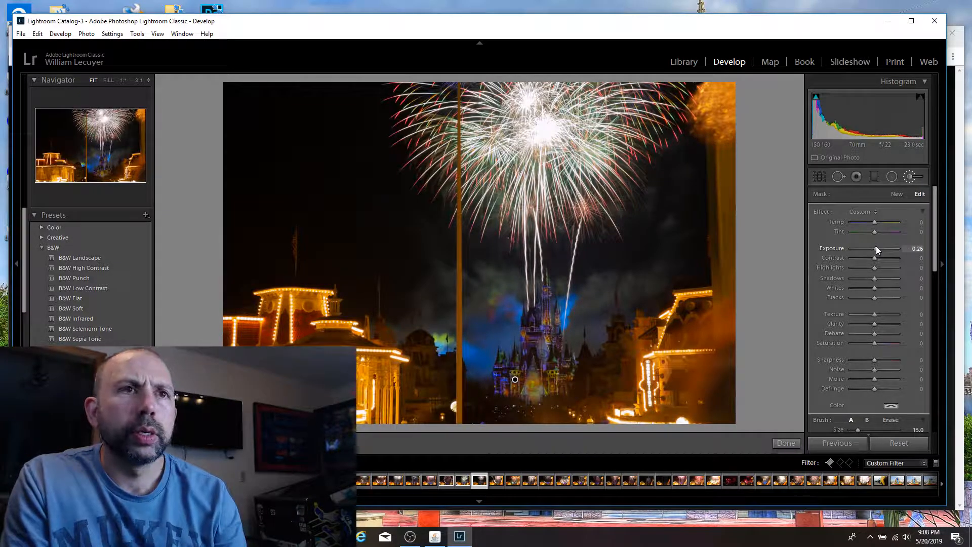
{"action": "left_click_drag", "start_coordinate": [875, 246], "coordinate": [880, 246]}
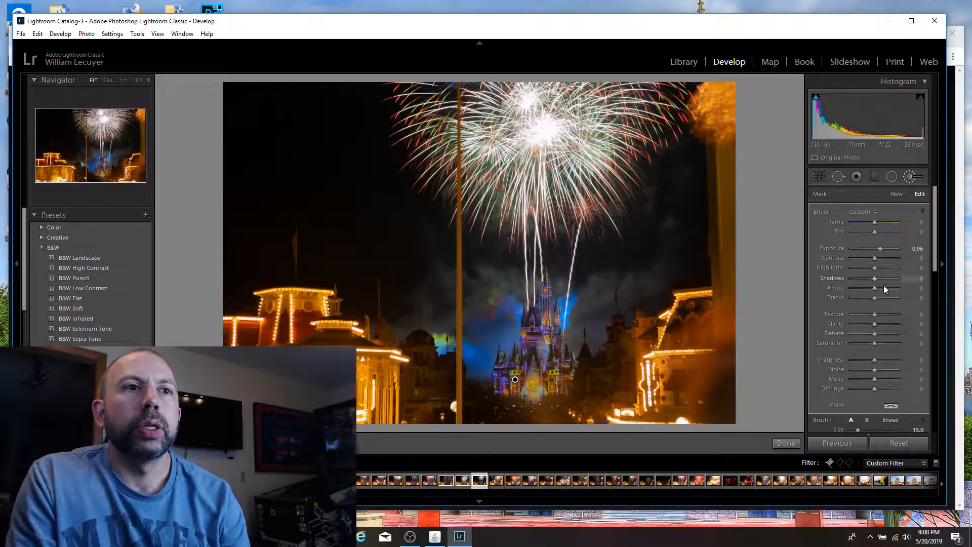
{"action": "left_click", "coordinate": [893, 258]}
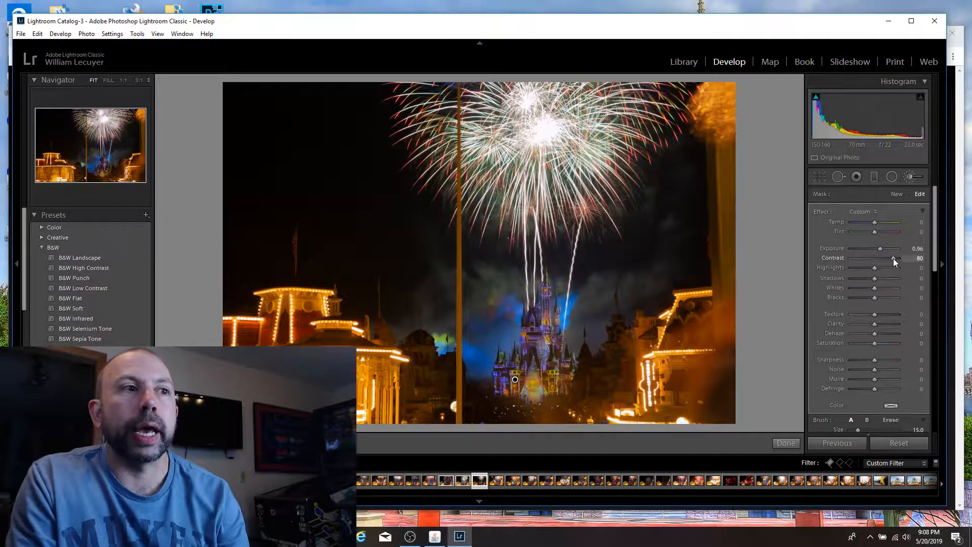
{"action": "mouse_move", "coordinate": [892, 258]}
{"action": "left_mouse_down"}
{"action": "mouse_move", "coordinate": [871, 257]}
{"action": "mouse_move", "coordinate": [879, 257]}
{"action": "left_mouse_up"}
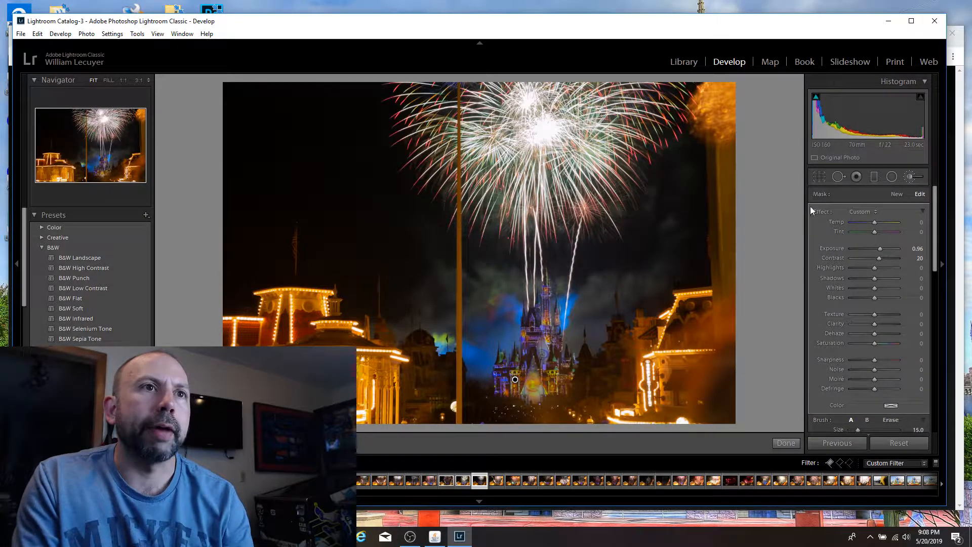
Step: Examine the brightened castle in the 23-second shot at 1:1 magnification and return to the fitted view
{"action": "left_click", "coordinate": [820, 176]}
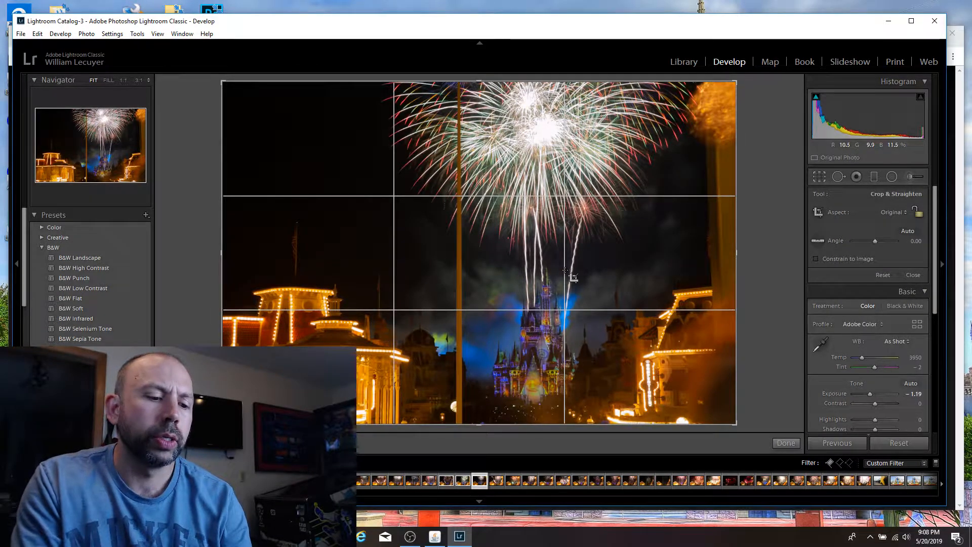
{"action": "key", "text": "p"}
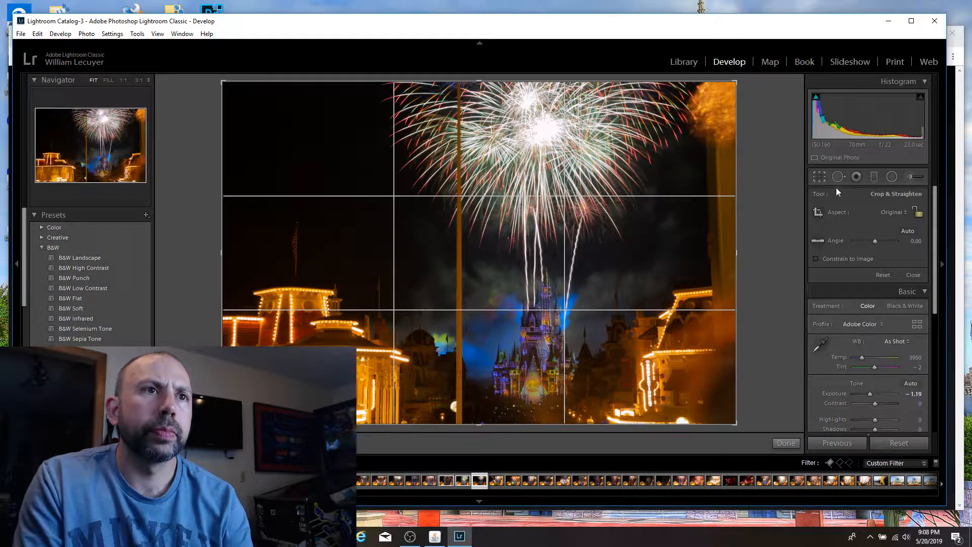
{"action": "left_click", "coordinate": [821, 178]}
{"action": "left_click", "coordinate": [534, 316]}
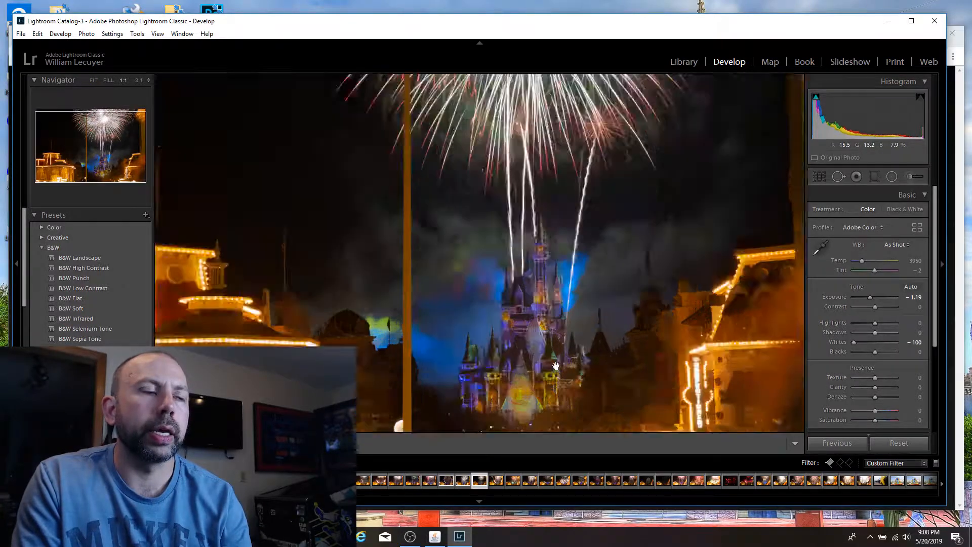
{"action": "left_click", "coordinate": [486, 299]}
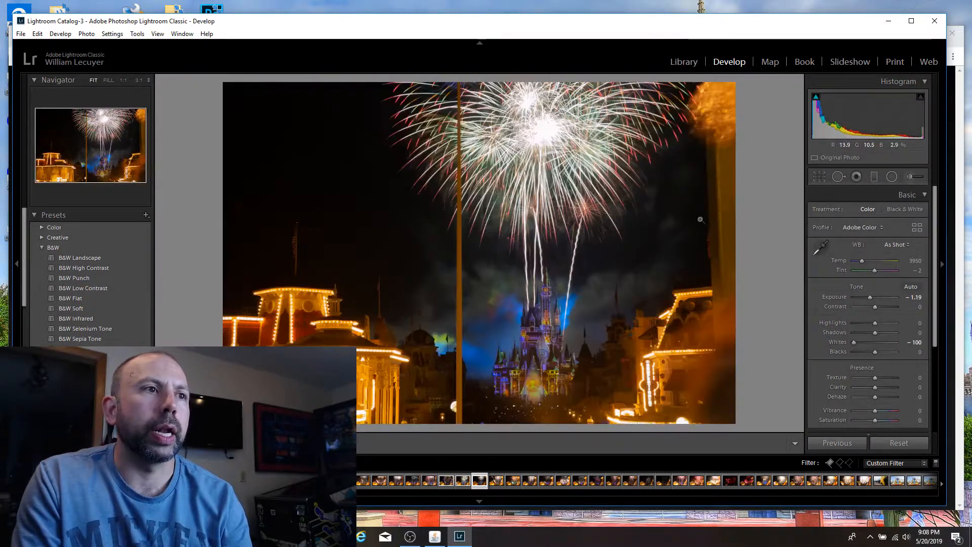
Step: Compare the 23-second shot's original and edited versions in a side-by-side before/after view
{"action": "left_click", "coordinate": [157, 33]}
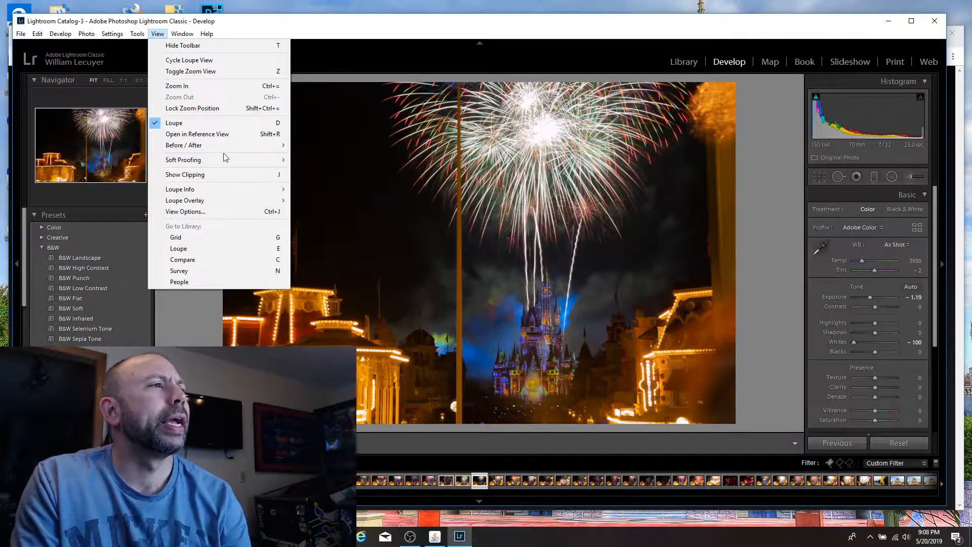
{"action": "mouse_move", "coordinate": [224, 148]}
{"action": "left_click", "coordinate": [355, 146]}
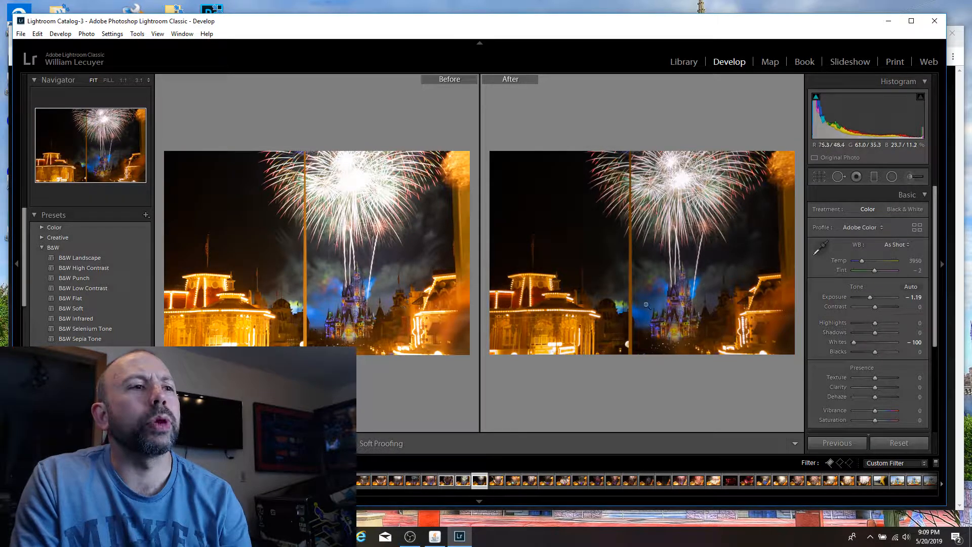
Step: Reselect the castle brush mask on the 23-second shot and raise its Exposure to 1.48
{"action": "left_click", "coordinate": [906, 177]}
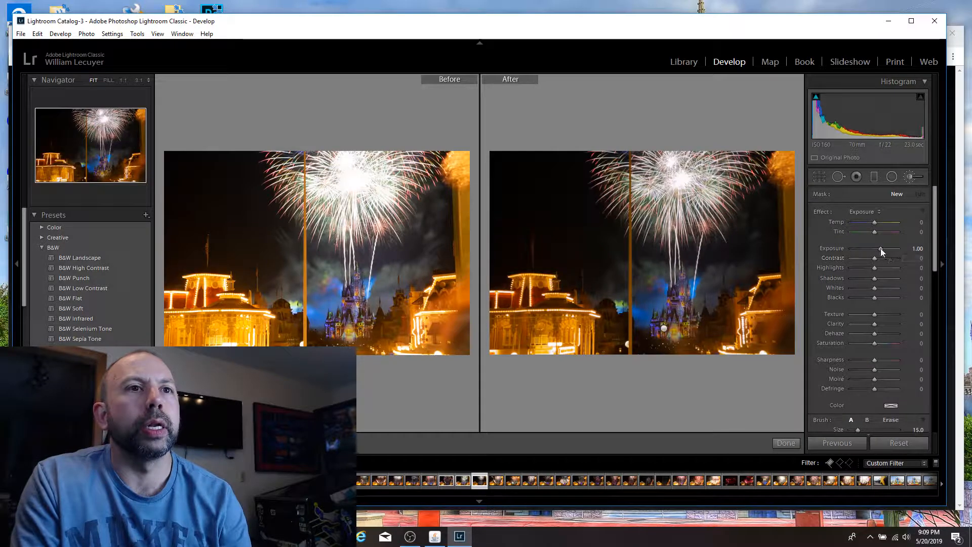
{"action": "mouse_move", "coordinate": [881, 248]}
{"action": "left_mouse_down"}
{"action": "mouse_move", "coordinate": [889, 249]}
{"action": "mouse_move", "coordinate": [879, 248]}
{"action": "left_mouse_up"}
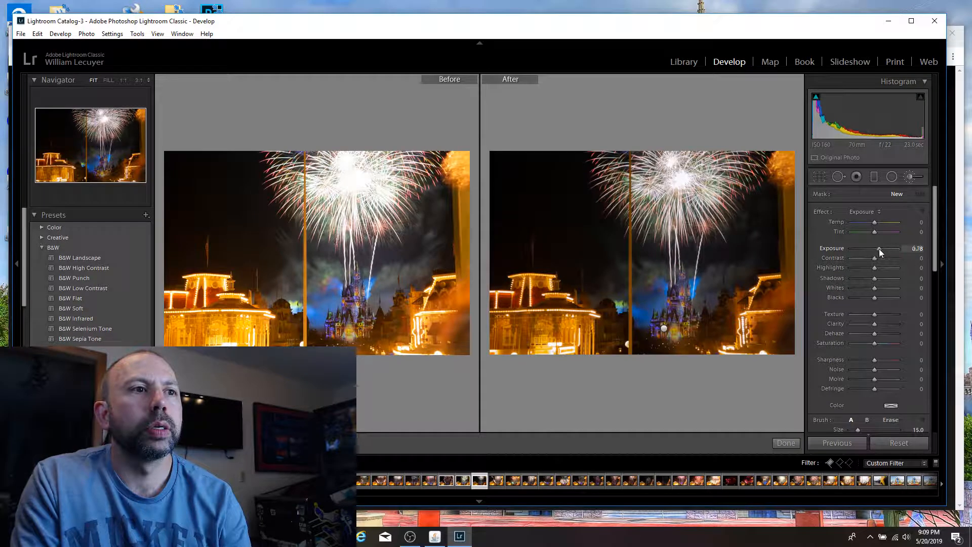
{"action": "left_click", "coordinate": [663, 330]}
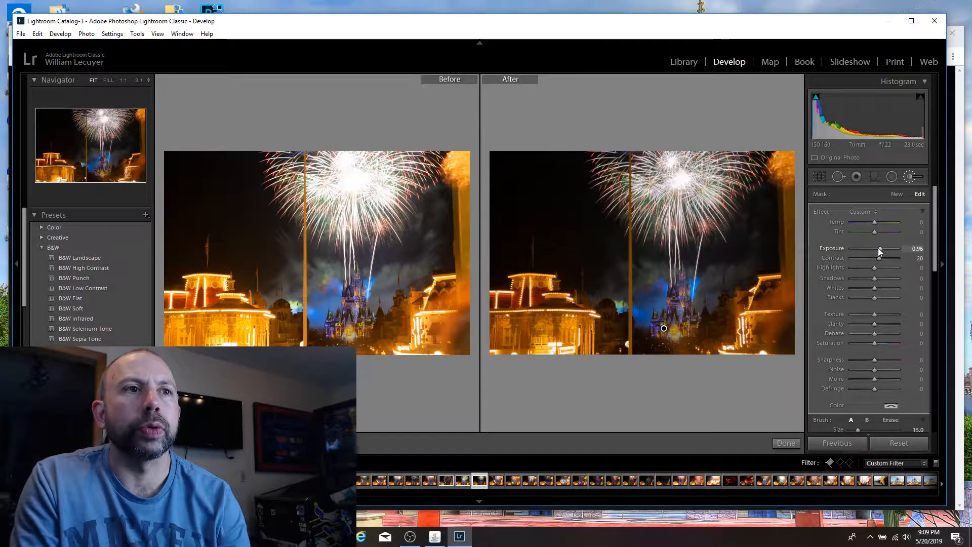
{"action": "left_click_drag", "start_coordinate": [878, 248], "coordinate": [880, 248]}
{"action": "left_click_drag", "start_coordinate": [881, 248], "coordinate": [881, 248]}
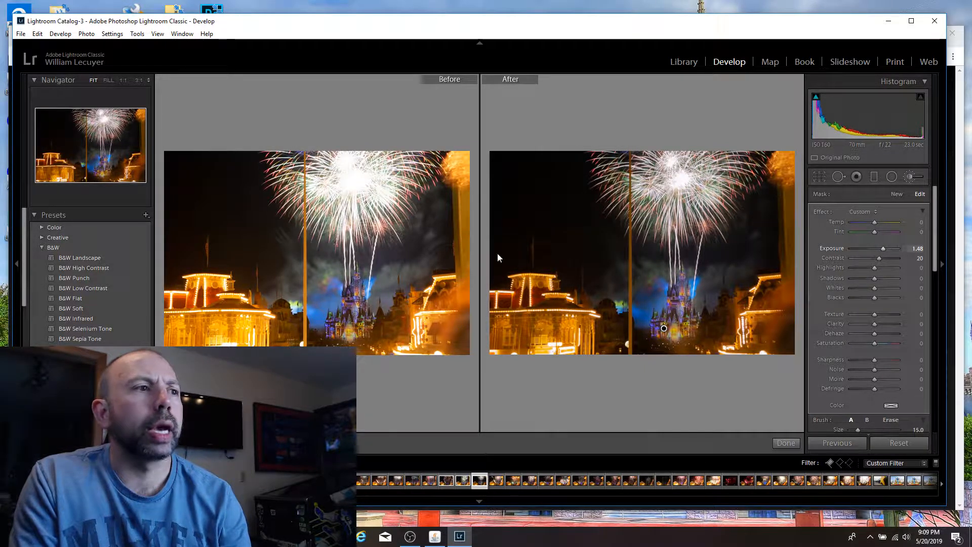
Step: Leave the before/after comparison, move on to the adjacent 24-second shot and set its Whites to -100
{"action": "left_click", "coordinate": [815, 177]}
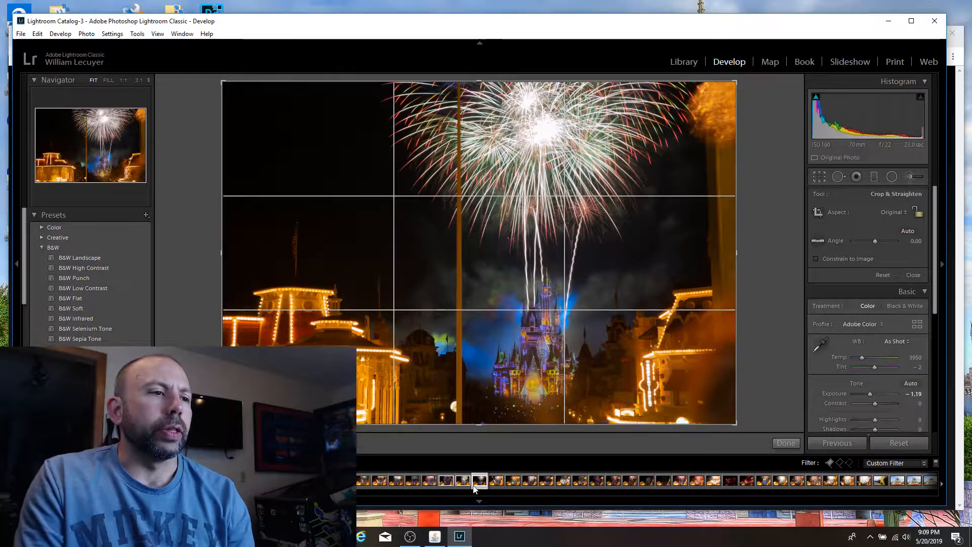
{"action": "left_click", "coordinate": [818, 177]}
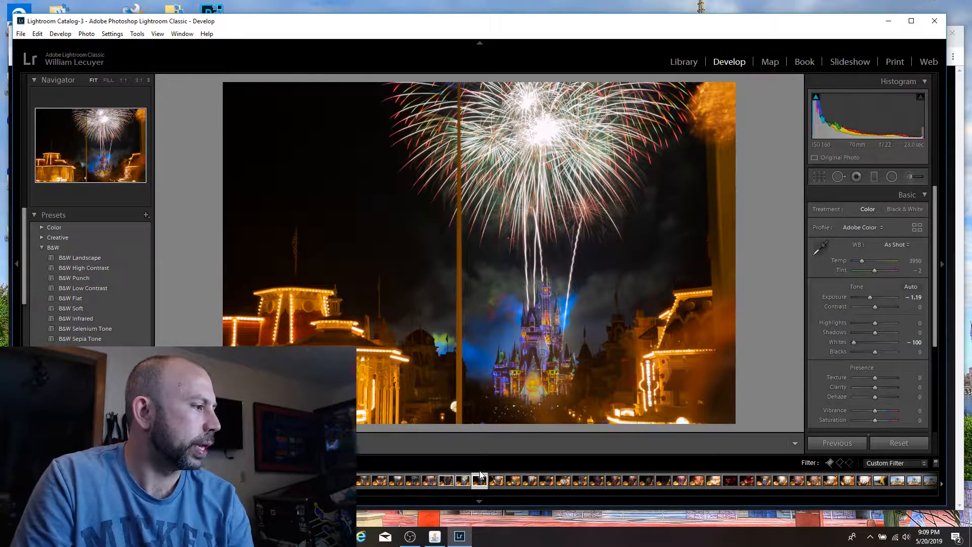
{"action": "key", "text": "Right"}
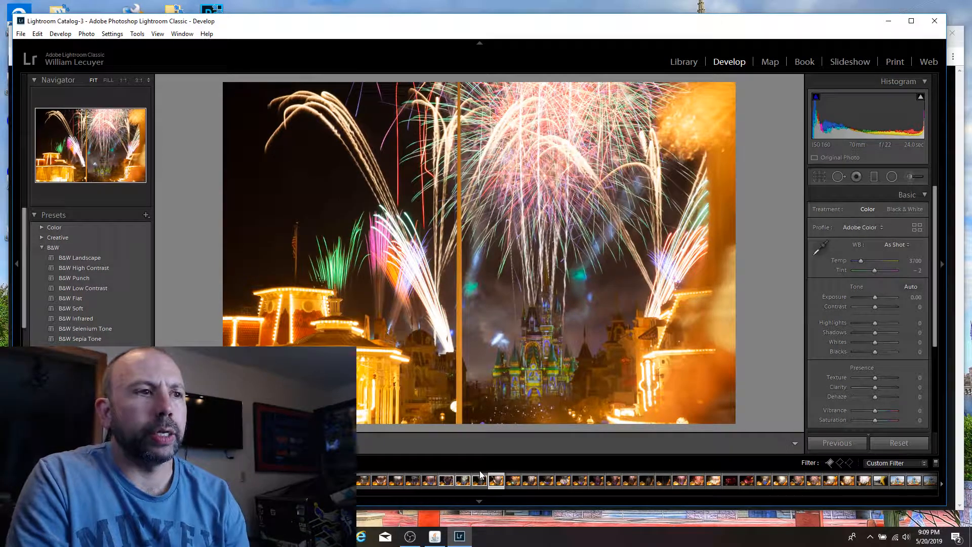
{"action": "key", "text": "p"}
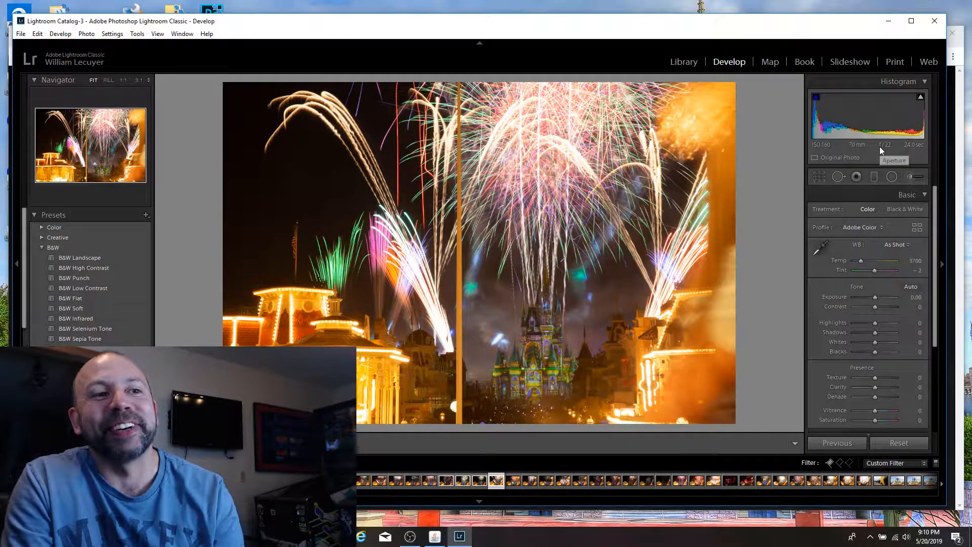
{"action": "left_click", "coordinate": [855, 343]}
{"action": "mouse_move", "coordinate": [857, 344]}
{"action": "left_mouse_down"}
{"action": "mouse_move", "coordinate": [870, 342]}
{"action": "mouse_move", "coordinate": [843, 341]}
{"action": "left_mouse_up"}
{"action": "key", "text": "p"}
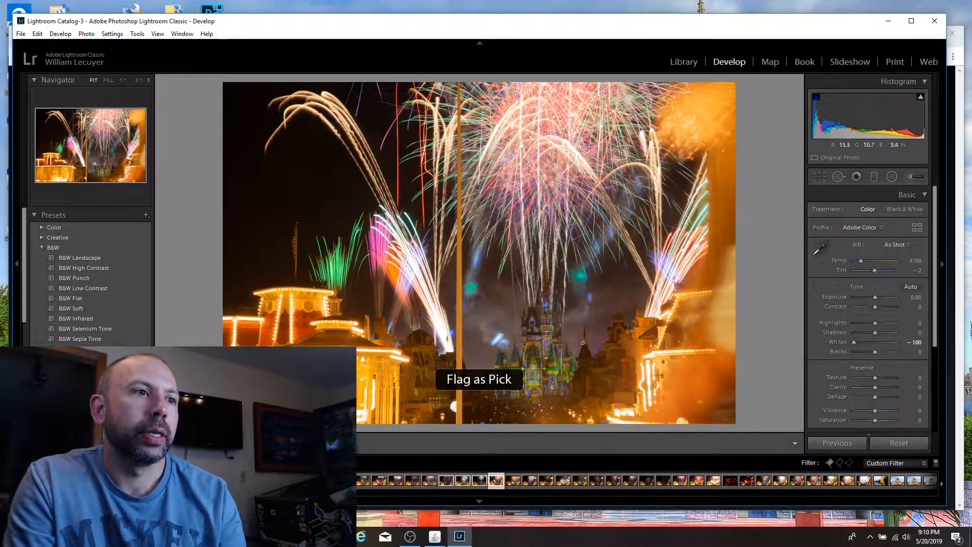
Step: Brush a local adjustment over the castle from its base up to the spire and set the mask's Exposure to 0.61
{"action": "left_click", "coordinate": [890, 178]}
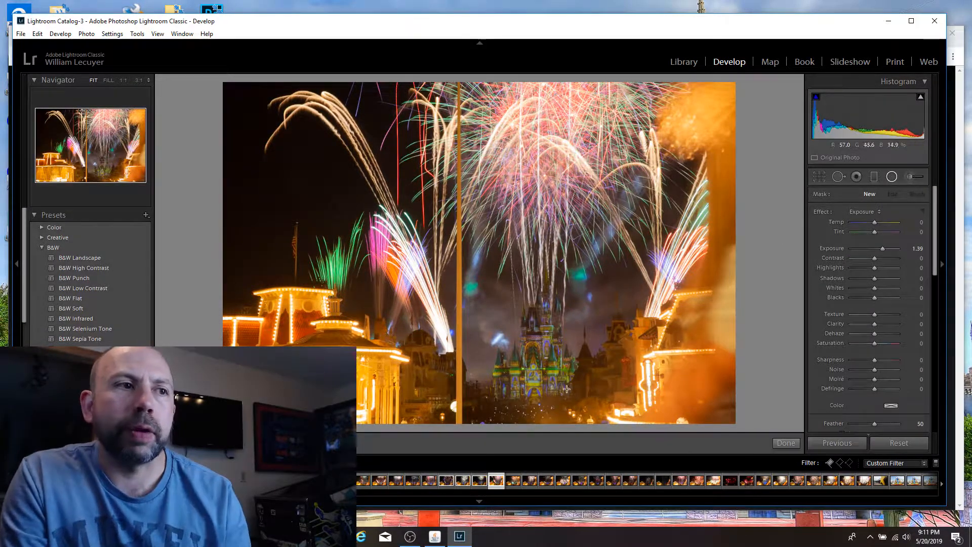
{"action": "left_click", "coordinate": [909, 181]}
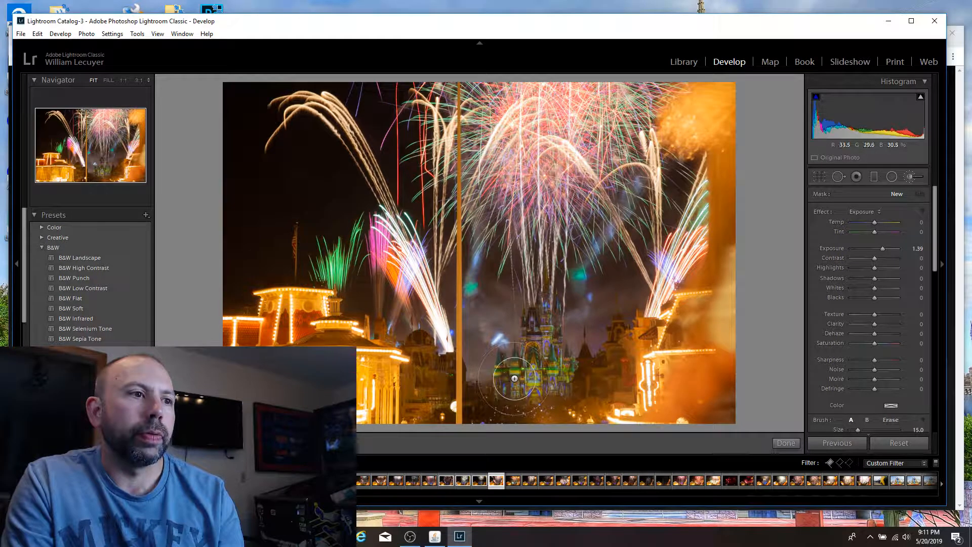
{"action": "mouse_move", "coordinate": [525, 376]}
{"action": "left_mouse_down"}
{"action": "mouse_move", "coordinate": [548, 377]}
{"action": "mouse_move", "coordinate": [537, 330]}
{"action": "mouse_move", "coordinate": [546, 291]}
{"action": "left_mouse_up"}
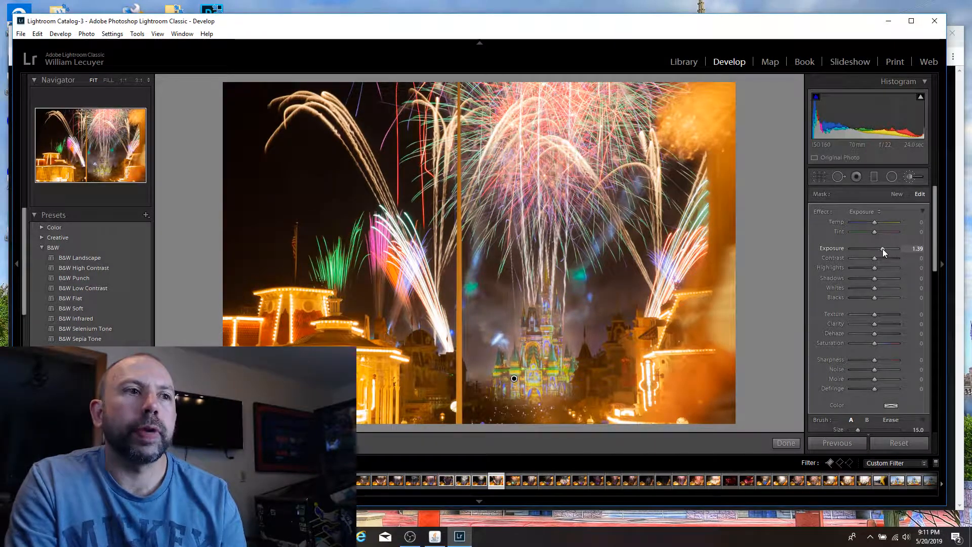
{"action": "left_click_drag", "start_coordinate": [883, 248], "coordinate": [877, 248]}
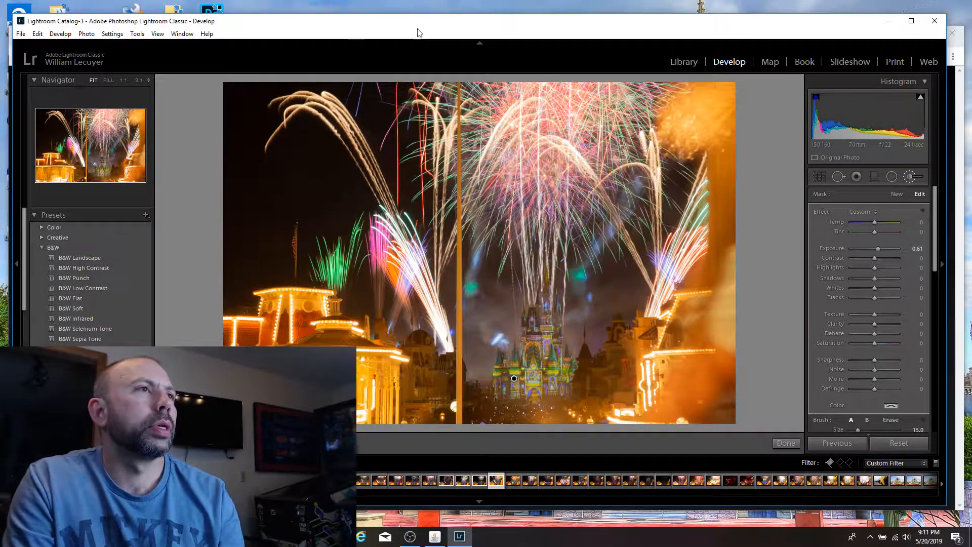
{"action": "left_click", "coordinate": [38, 33]}
{"action": "left_click", "coordinate": [36, 45]}
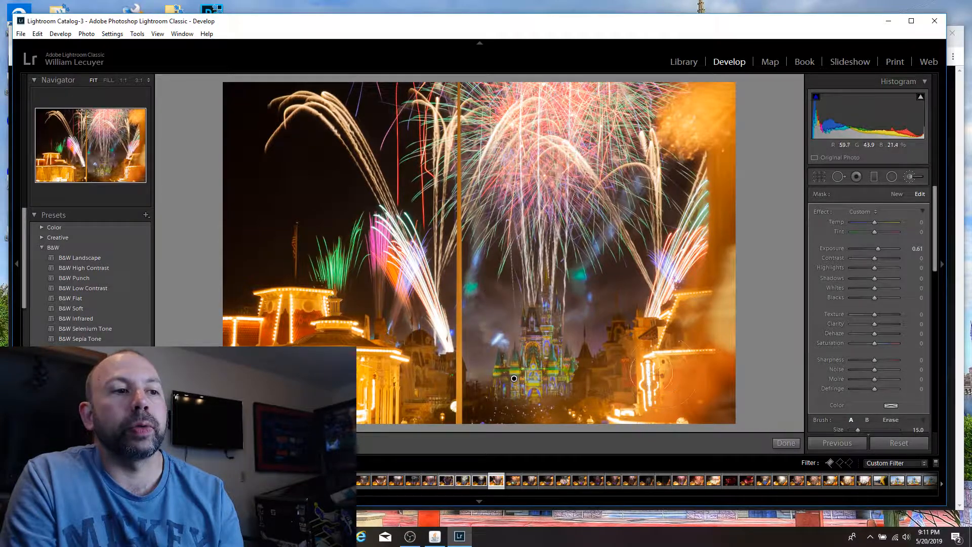
Step: Finish the castle brushing, flag the 24-second shot as a pick and check the castle up close
{"action": "left_click", "coordinate": [819, 177]}
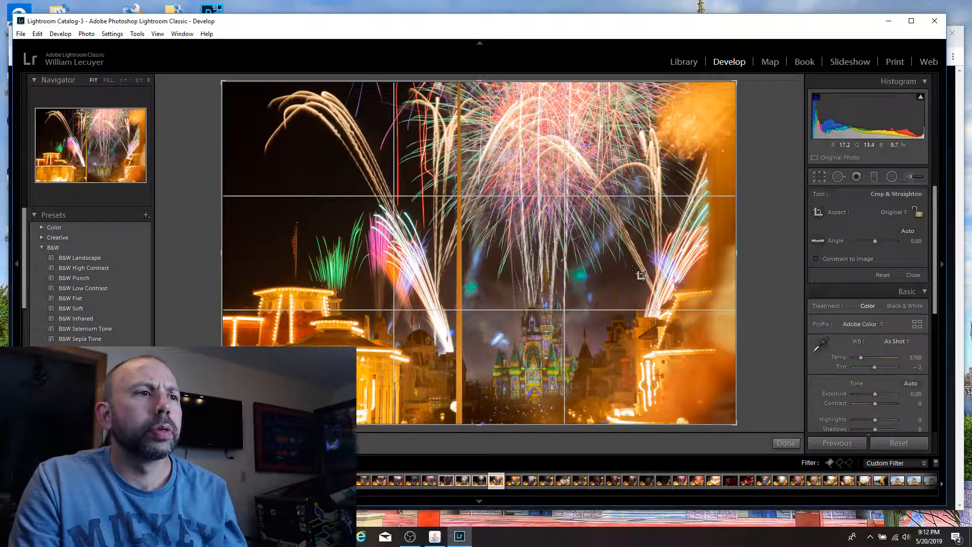
{"action": "left_click", "coordinate": [817, 178]}
{"action": "key", "text": "p"}
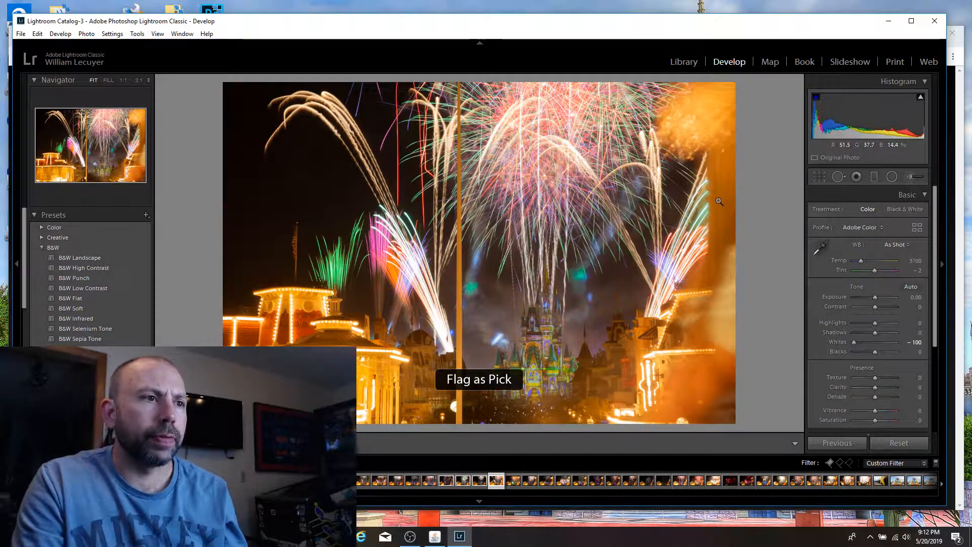
{"action": "left_click", "coordinate": [537, 381]}
{"action": "left_click", "coordinate": [537, 376]}
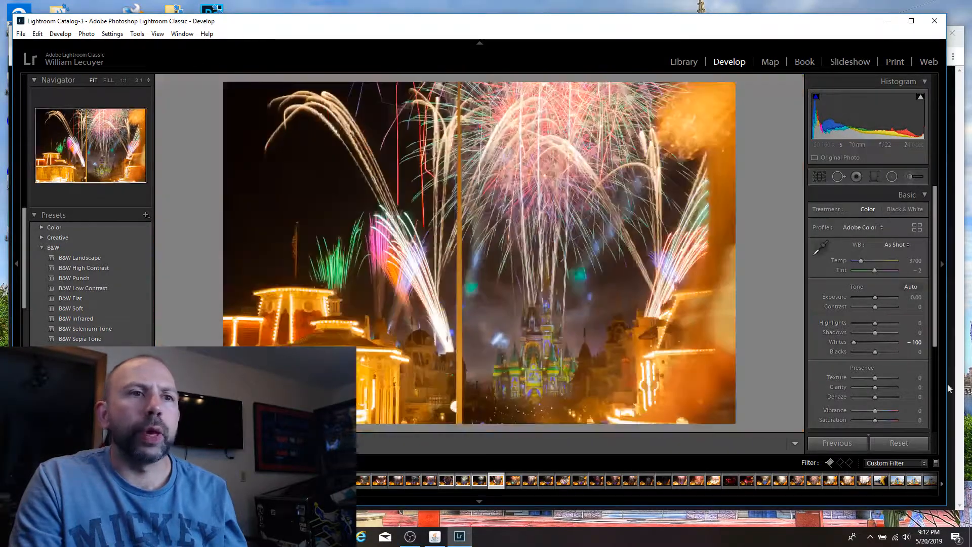
Step: Sharpen the 24-second shot by trying an Amount of 150, checking the castle up close and reducing the Amount to 100
{"action": "left_click_drag", "start_coordinate": [936, 287], "coordinate": [927, 363]}
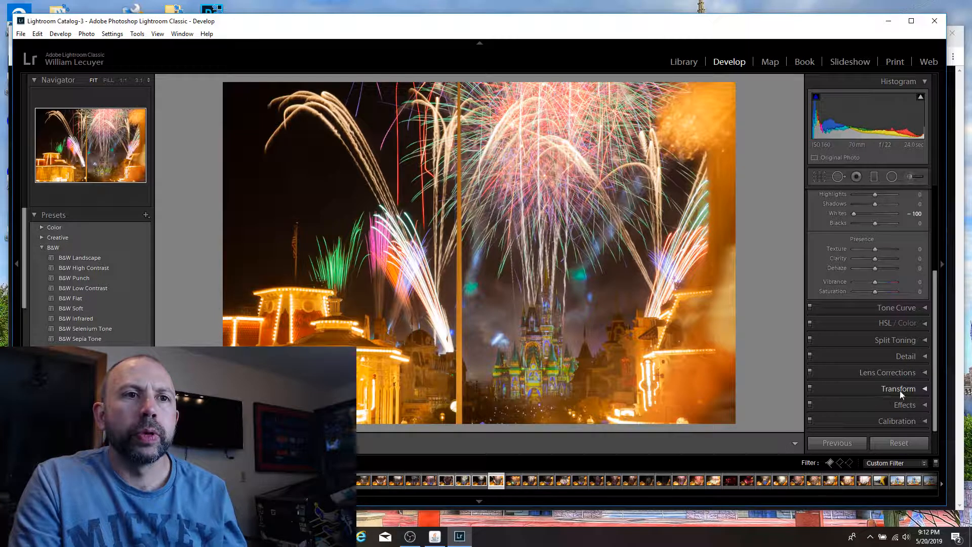
{"action": "left_click", "coordinate": [903, 354]}
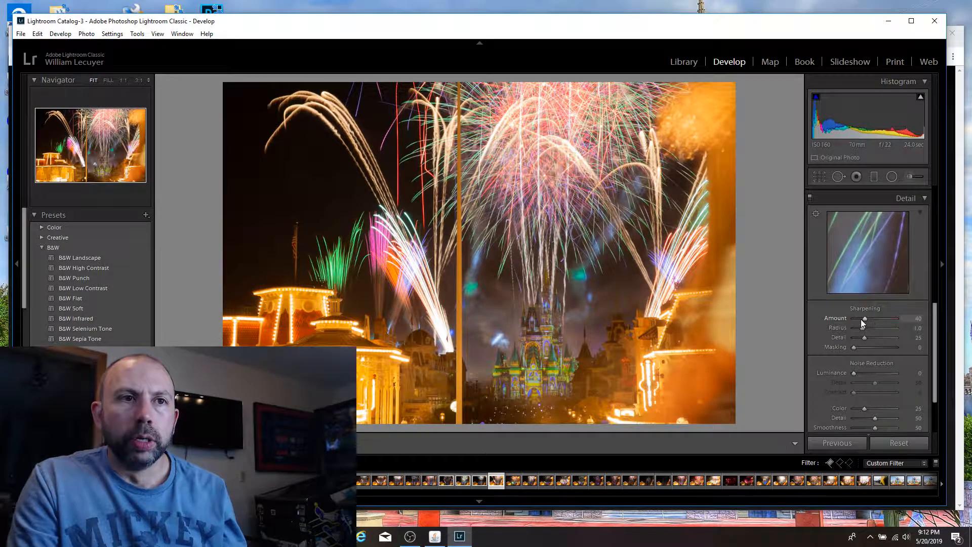
{"action": "left_click_drag", "start_coordinate": [864, 319], "coordinate": [897, 320]}
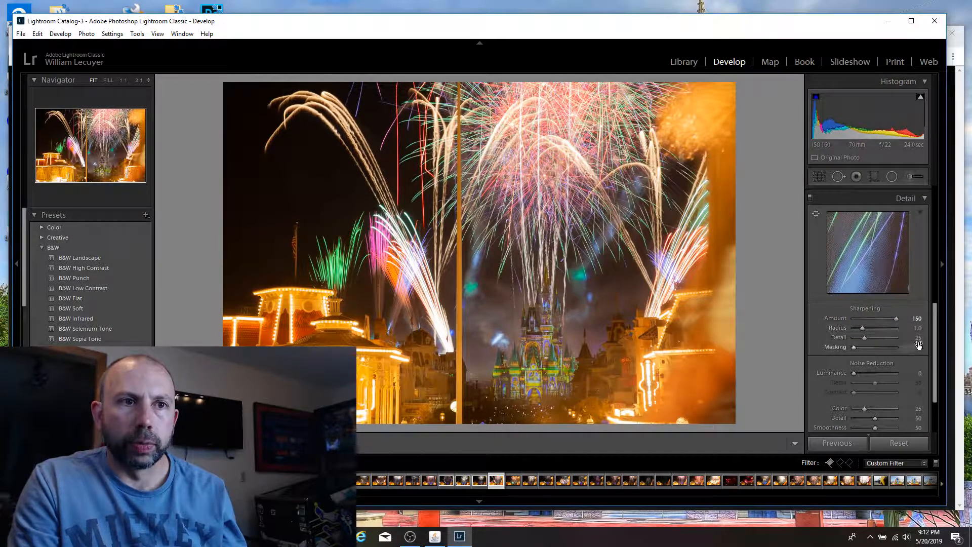
{"action": "scroll", "coordinate": [931, 324], "scroll_direction": "down", "scroll_amount": 3}
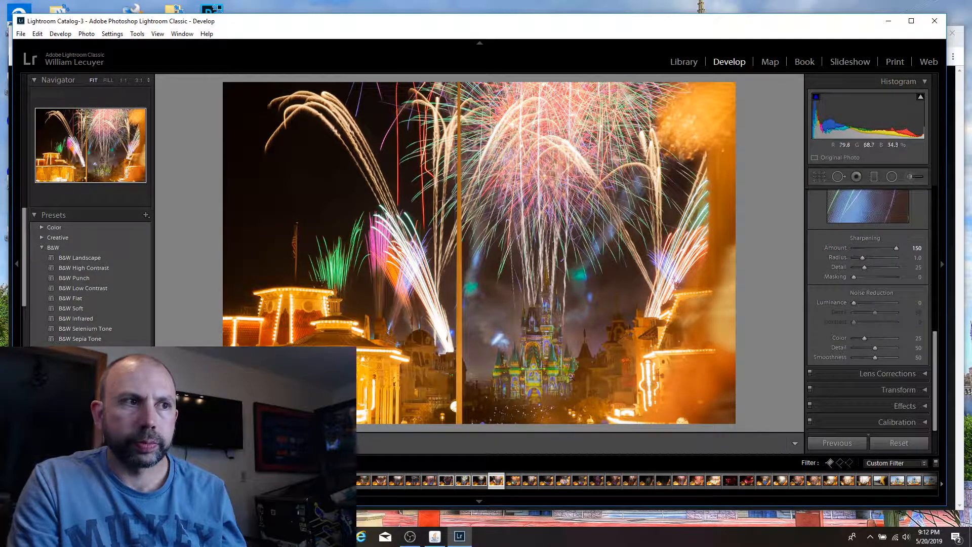
{"action": "left_click", "coordinate": [522, 370]}
{"action": "left_click", "coordinate": [544, 350]}
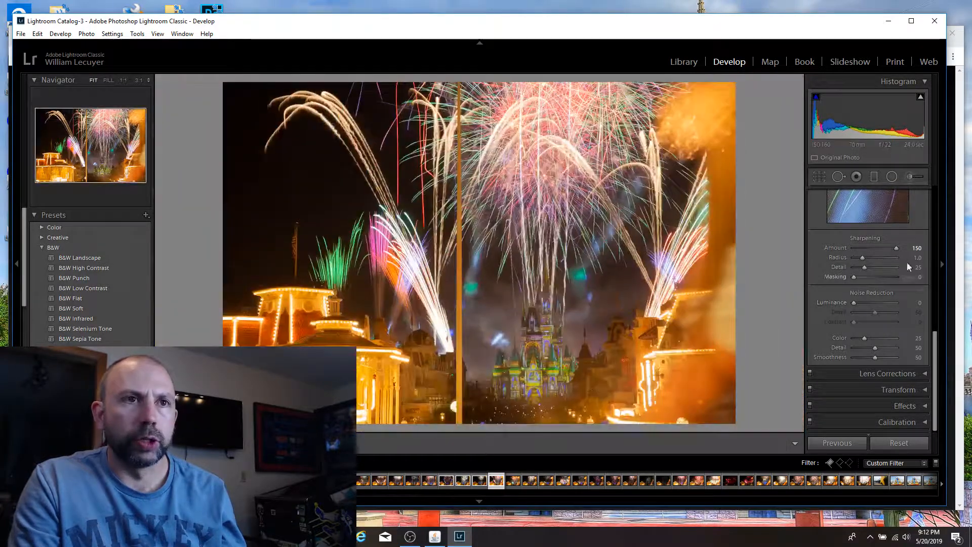
{"action": "left_click_drag", "start_coordinate": [898, 248], "coordinate": [882, 247]}
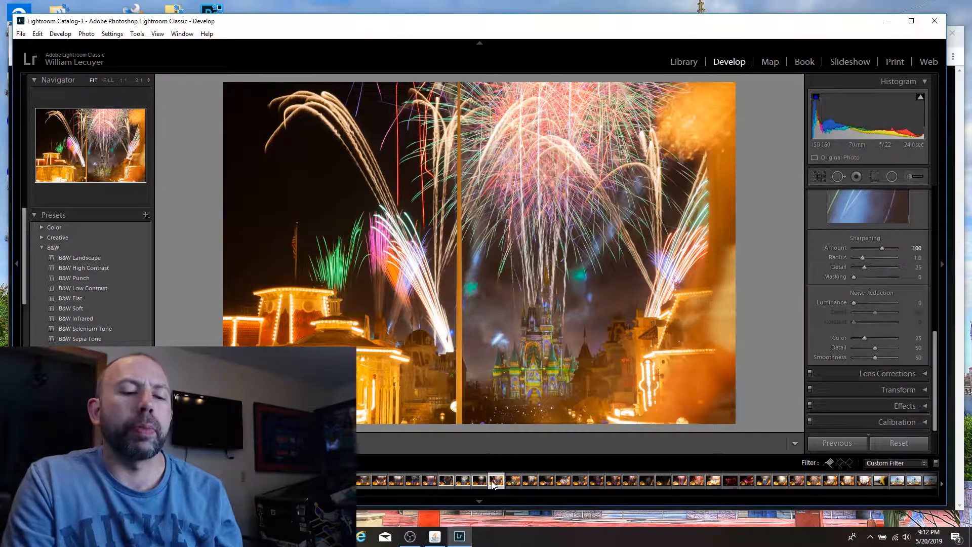
Step: Flag the 21-second multi-burst shot and the 20-second shot with fireworks fanning around the castle as picks, and open the Library module
{"action": "key", "text": "Right"}
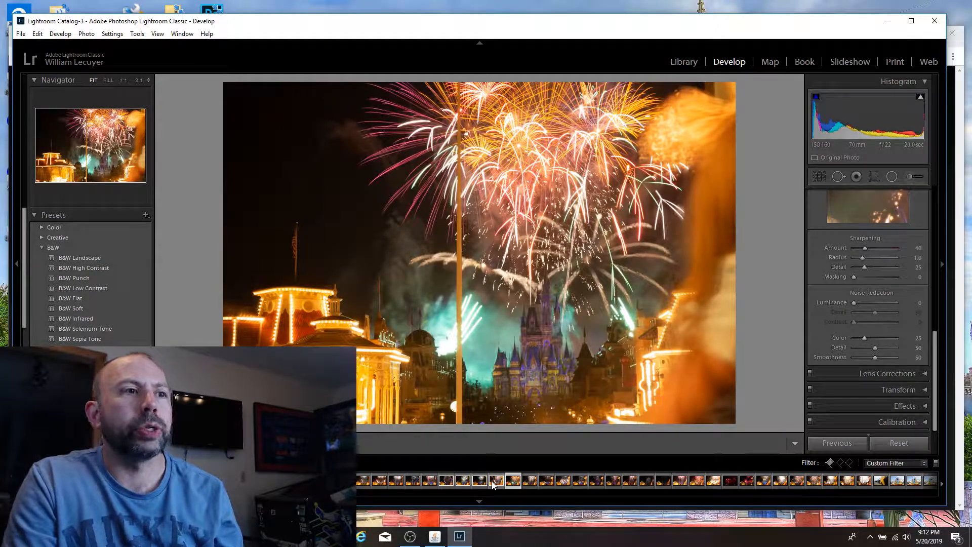
{"action": "key", "text": "Left"}
{"action": "key", "text": "Left"}
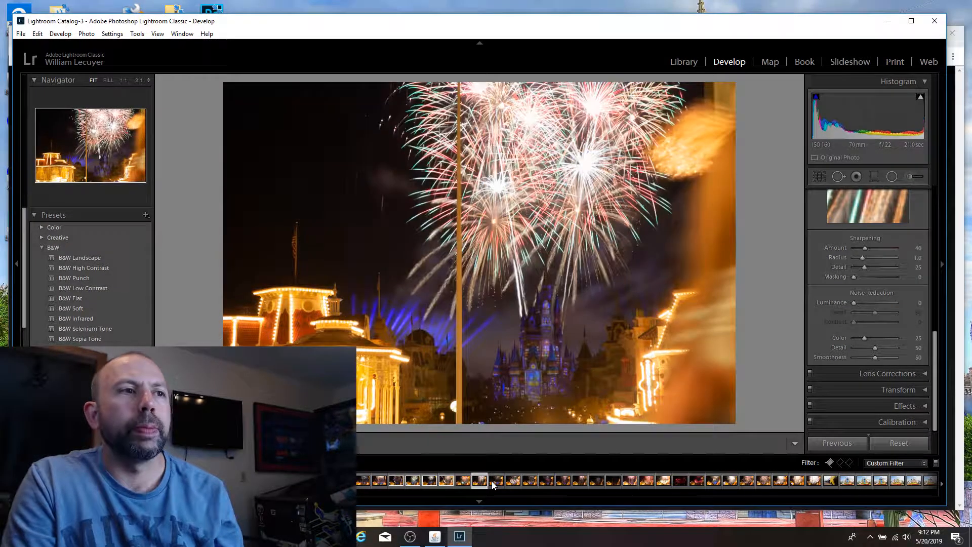
{"action": "key", "text": "p"}
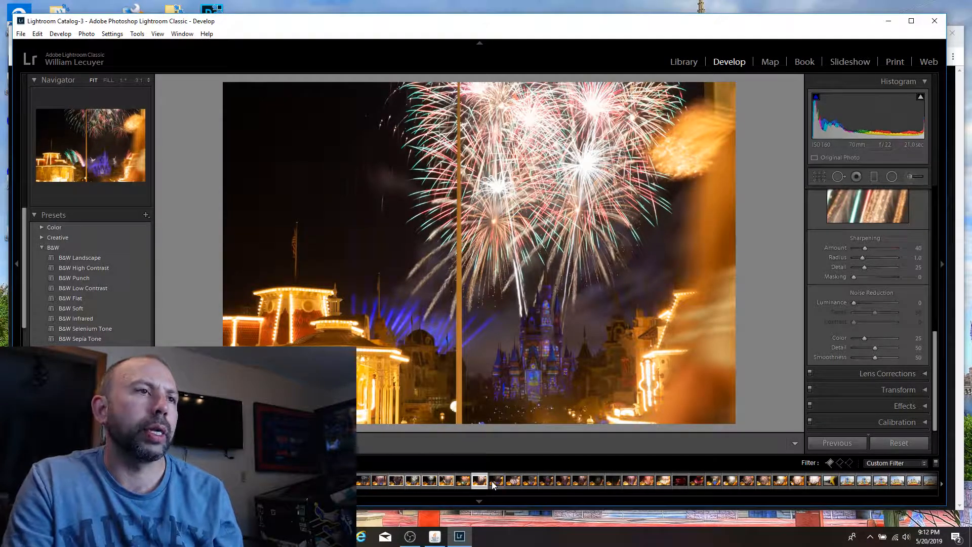
{"action": "key", "text": "Right"}
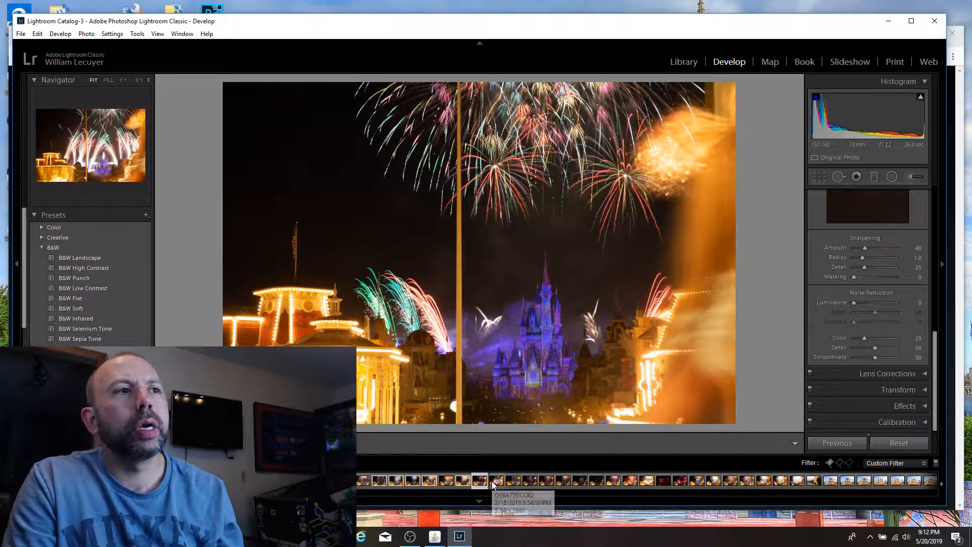
{"action": "left_click", "coordinate": [493, 482]}
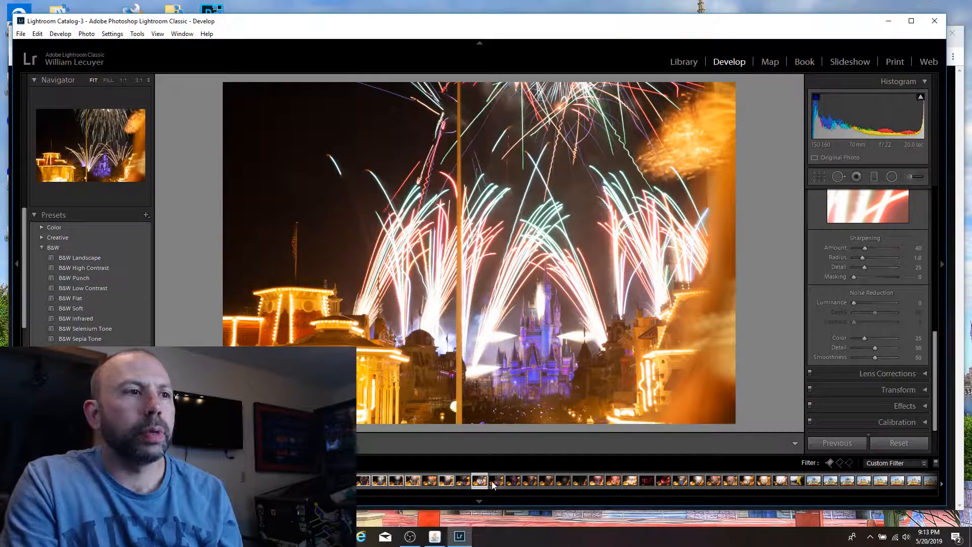
{"action": "key", "text": "p"}
{"action": "left_click", "coordinate": [694, 67]}
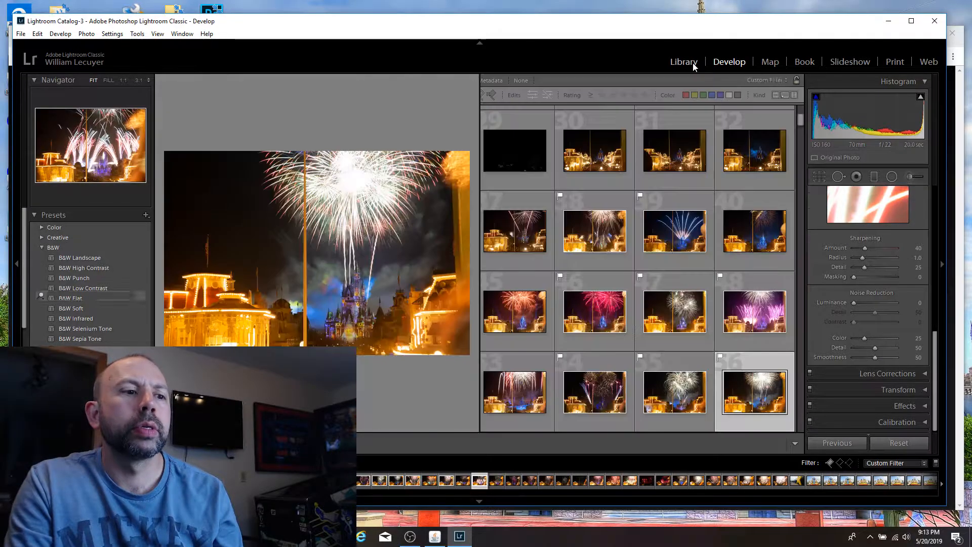
Step: Open the 20-second fanned-fireworks shot in the Develop module and set its Whites to −100 and Exposure to −1.79
{"action": "left_click", "coordinate": [725, 66]}
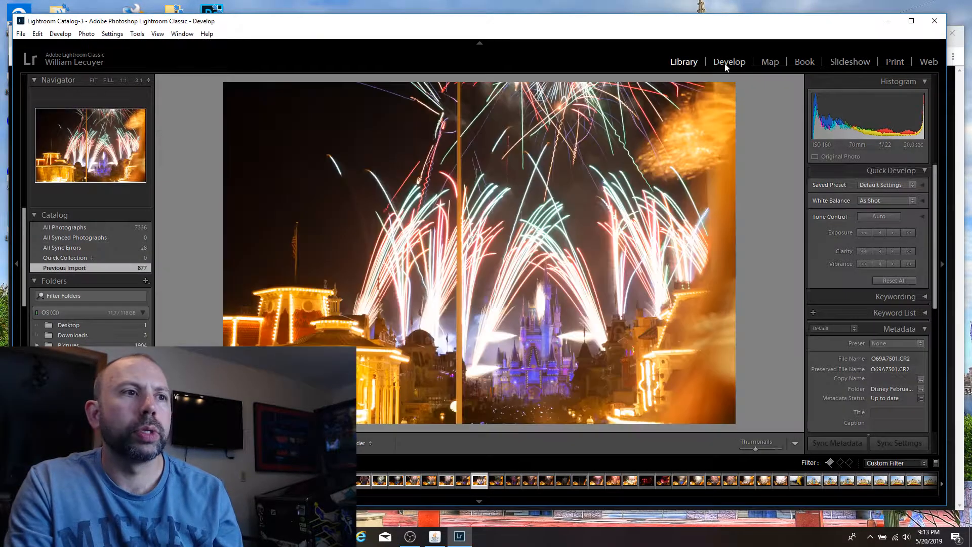
{"action": "left_click_drag", "start_coordinate": [935, 349], "coordinate": [936, 210]}
{"action": "left_click_drag", "start_coordinate": [863, 348], "coordinate": [857, 339]}
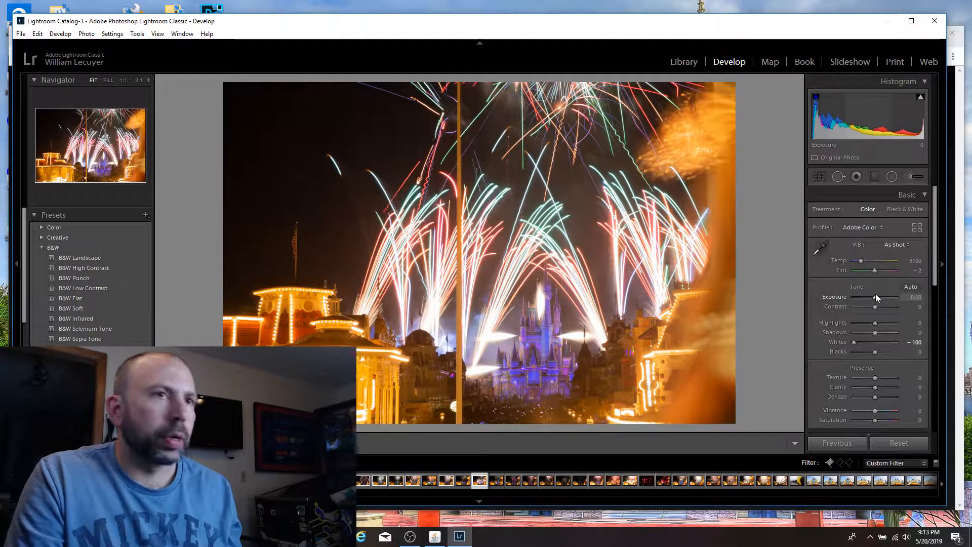
{"action": "left_click_drag", "start_coordinate": [874, 297], "coordinate": [867, 296]}
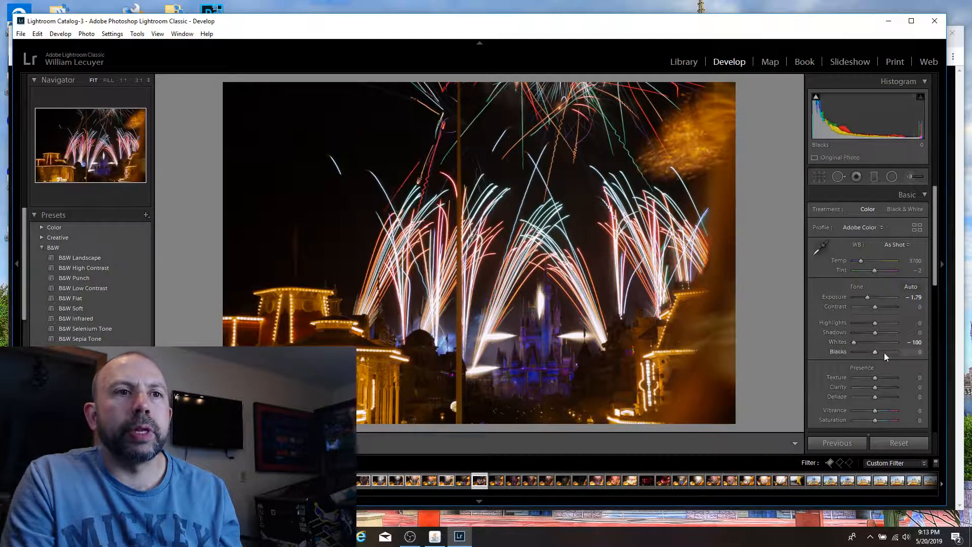
Step: Brush a local adjustment with Exposure 1.39 over the castle, the surrounding buildings and the crowd, and look at the photo's crop overlay
{"action": "left_click", "coordinate": [909, 176]}
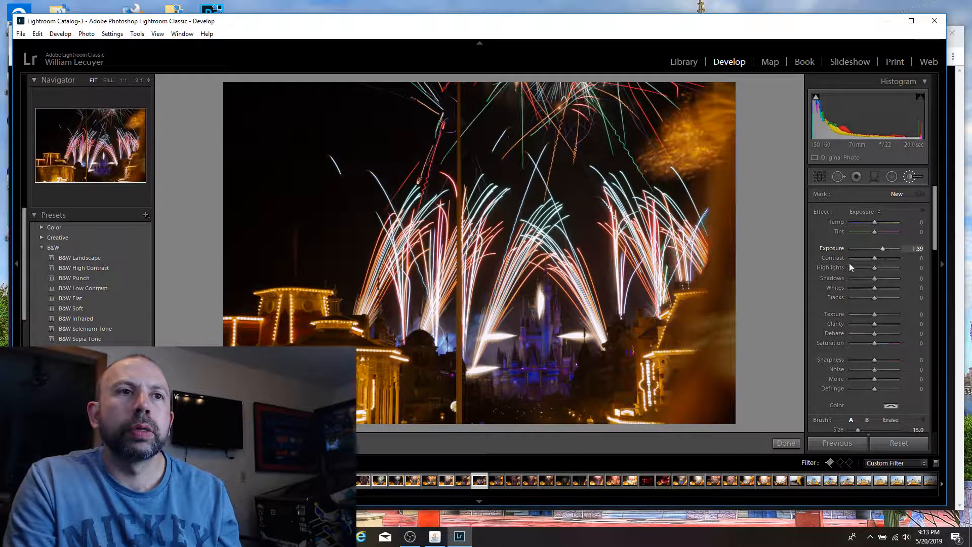
{"action": "mouse_move", "coordinate": [520, 373]}
{"action": "left_mouse_down"}
{"action": "mouse_move", "coordinate": [564, 367]}
{"action": "mouse_move", "coordinate": [546, 372]}
{"action": "mouse_move", "coordinate": [537, 350]}
{"action": "mouse_move", "coordinate": [542, 294]}
{"action": "mouse_move", "coordinate": [537, 380]}
{"action": "mouse_move", "coordinate": [563, 381]}
{"action": "mouse_move", "coordinate": [514, 388]}
{"action": "left_mouse_up"}
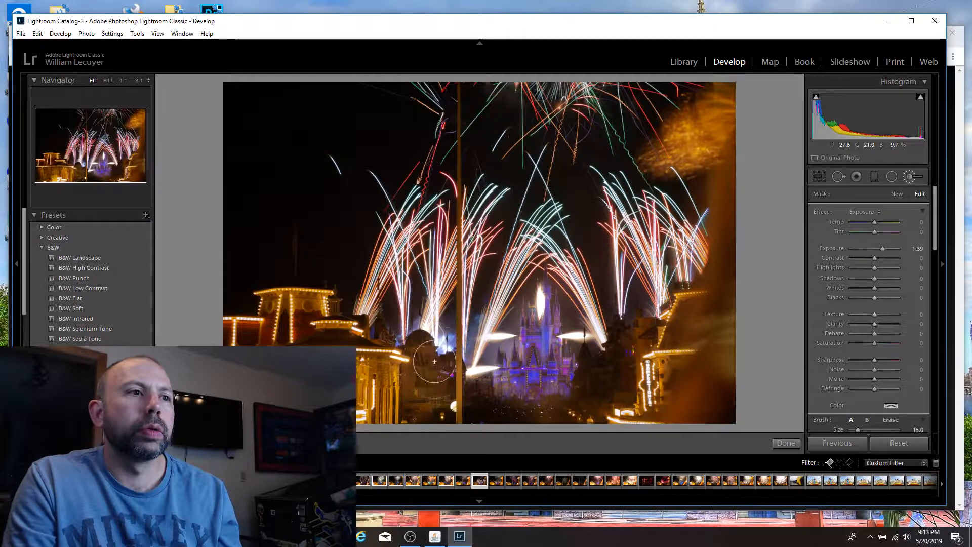
{"action": "mouse_move", "coordinate": [592, 368]}
{"action": "left_mouse_down"}
{"action": "mouse_move", "coordinate": [611, 376]}
{"action": "mouse_move", "coordinate": [616, 388]}
{"action": "mouse_move", "coordinate": [600, 365]}
{"action": "mouse_move", "coordinate": [624, 340]}
{"action": "mouse_move", "coordinate": [628, 387]}
{"action": "mouse_move", "coordinate": [639, 372]}
{"action": "mouse_move", "coordinate": [598, 392]}
{"action": "left_mouse_up"}
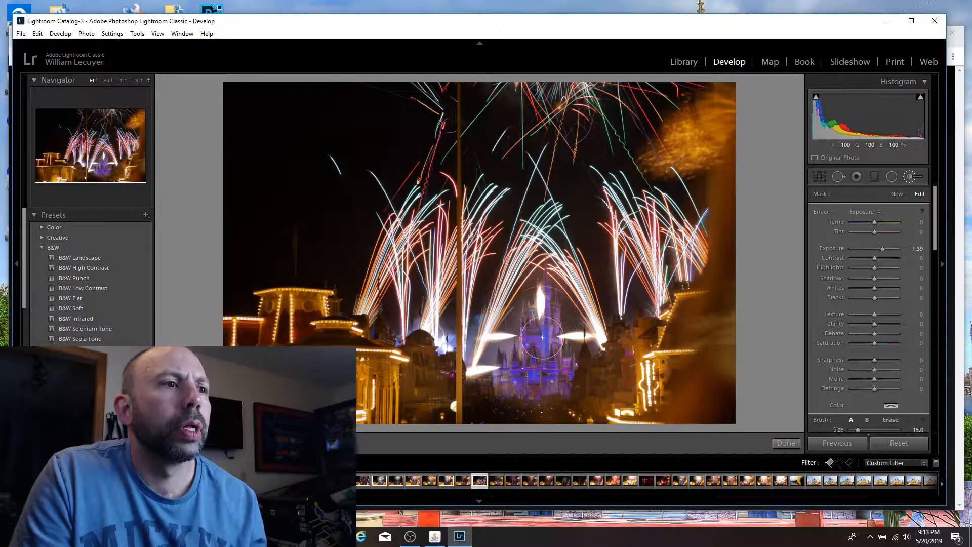
{"action": "mouse_move", "coordinate": [511, 377]}
{"action": "left_mouse_down"}
{"action": "mouse_move", "coordinate": [562, 377]}
{"action": "mouse_move", "coordinate": [512, 390]}
{"action": "mouse_move", "coordinate": [522, 359]}
{"action": "mouse_move", "coordinate": [436, 388]}
{"action": "left_mouse_up"}
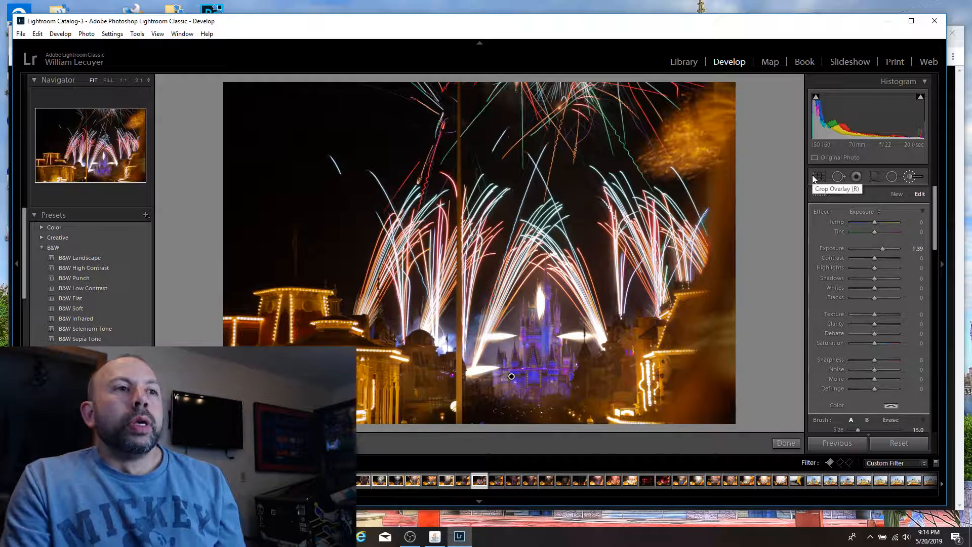
{"action": "mouse_move", "coordinate": [691, 384]}
{"action": "left_mouse_down"}
{"action": "mouse_move", "coordinate": [718, 366]}
{"action": "mouse_move", "coordinate": [736, 218]}
{"action": "mouse_move", "coordinate": [724, 137]}
{"action": "mouse_move", "coordinate": [692, 141]}
{"action": "mouse_move", "coordinate": [730, 115]}
{"action": "left_mouse_up"}
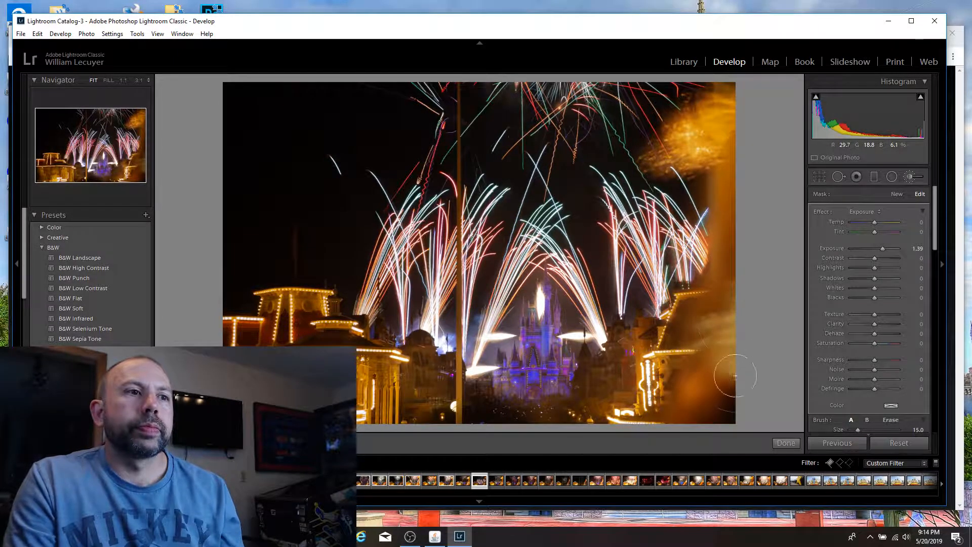
{"action": "left_click_drag", "start_coordinate": [576, 412], "coordinate": [404, 410]}
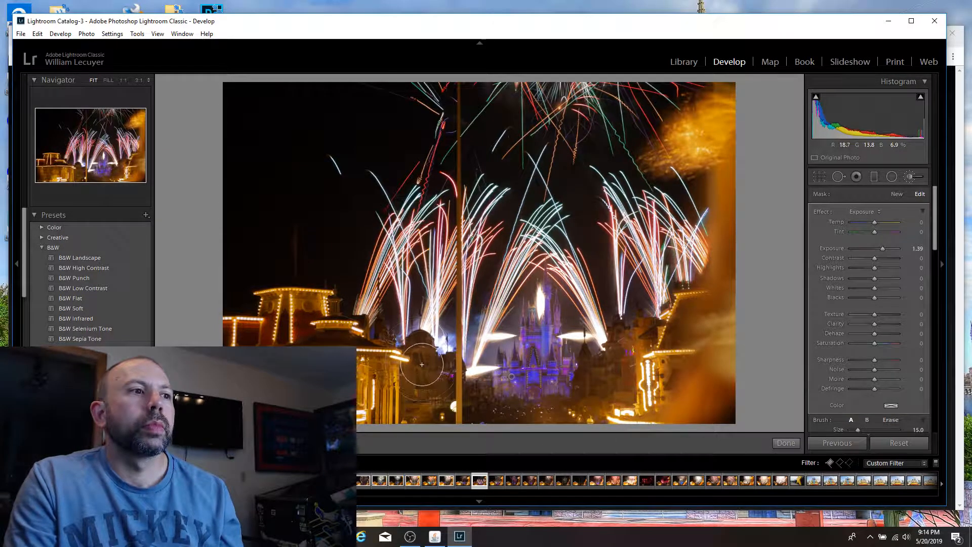
{"action": "left_click", "coordinate": [821, 178]}
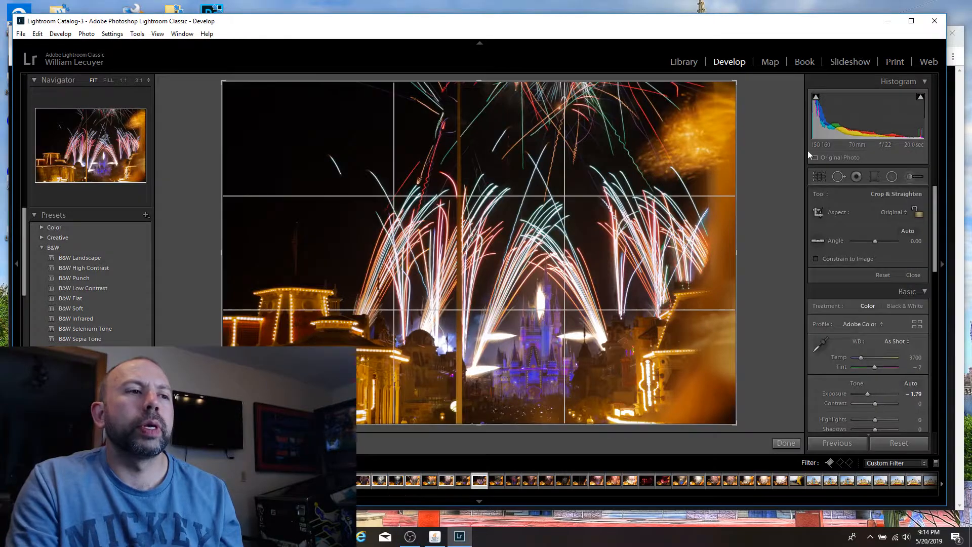
{"action": "double_click", "coordinate": [439, 368]}
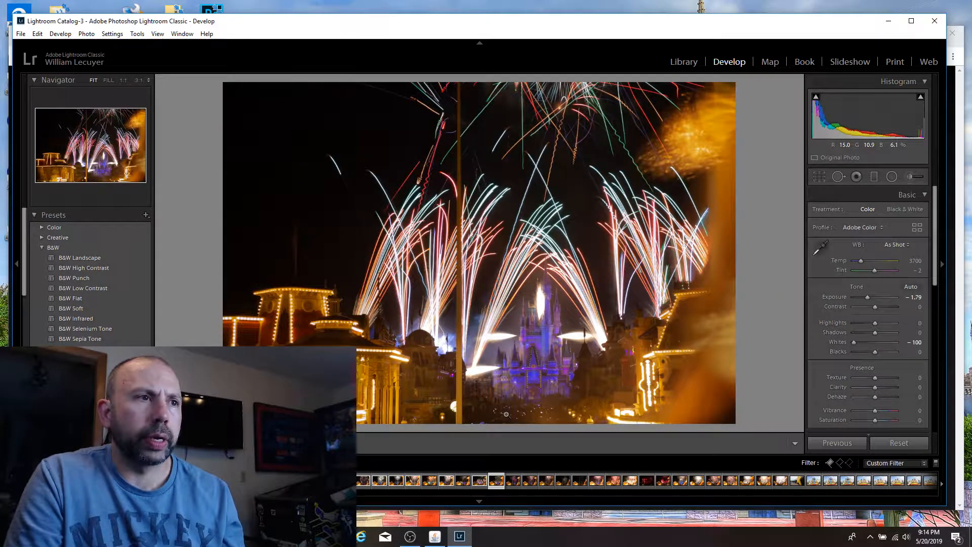
Step: Flag the 14-second shot with pink bursts and the 46-second shot with a pink burst over the blue castle as picks
{"action": "key", "text": "Right"}
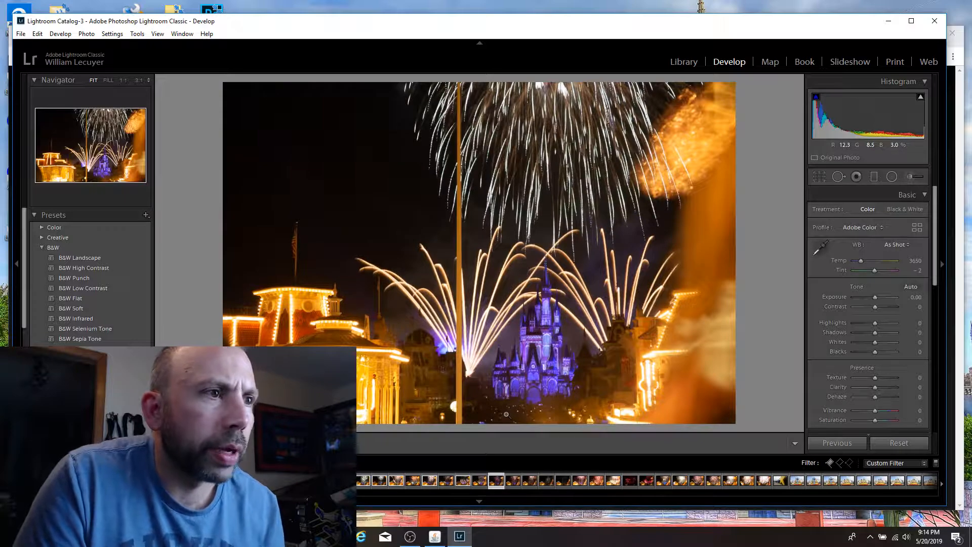
{"action": "key", "text": "Right"}
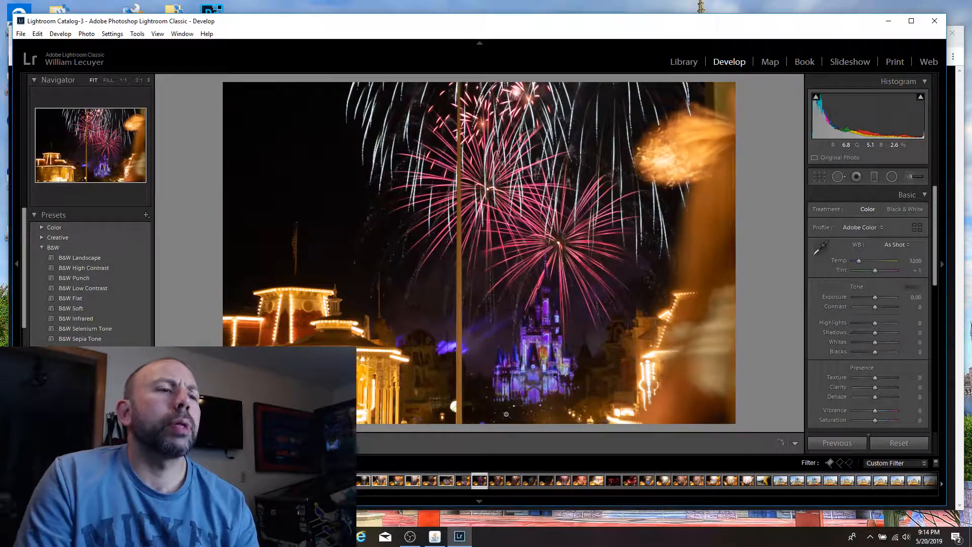
{"action": "key", "text": "p"}
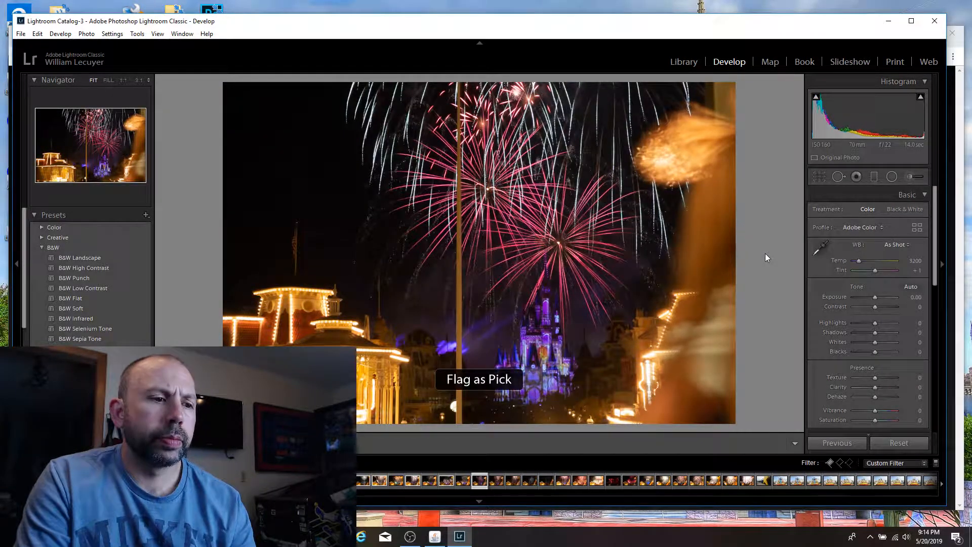
{"action": "key", "text": "Right"}
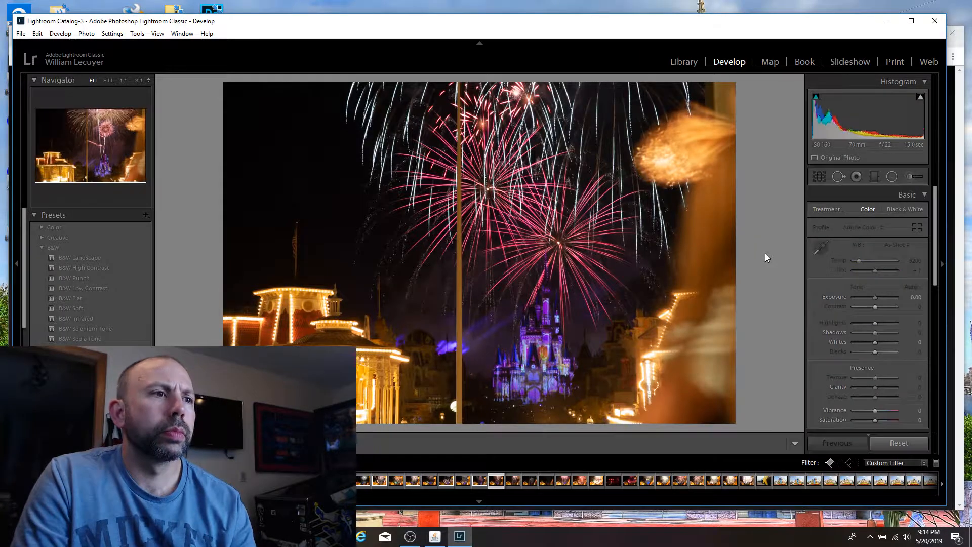
{"action": "key", "text": "Right"}
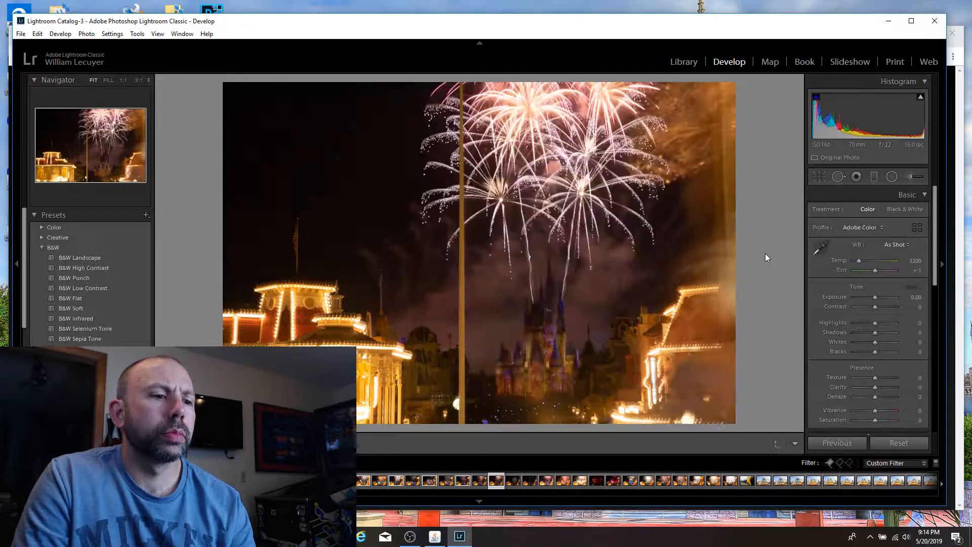
{"action": "key", "text": "Right"}
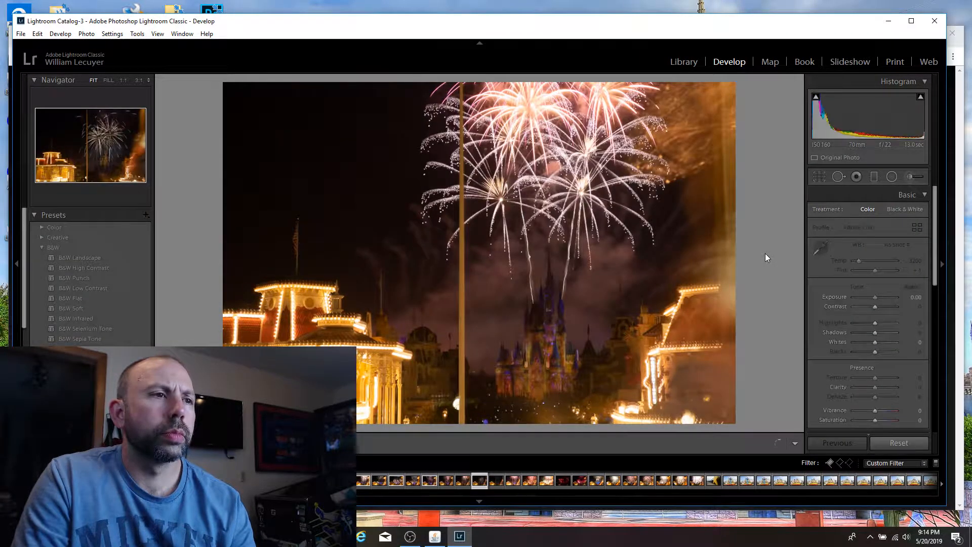
{"action": "key", "text": "Right"}
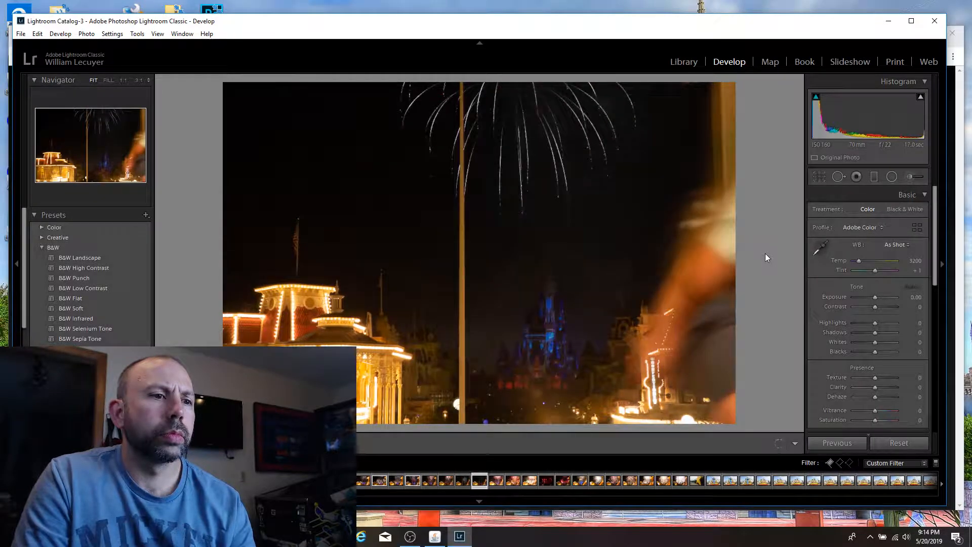
{"action": "key", "text": "Right"}
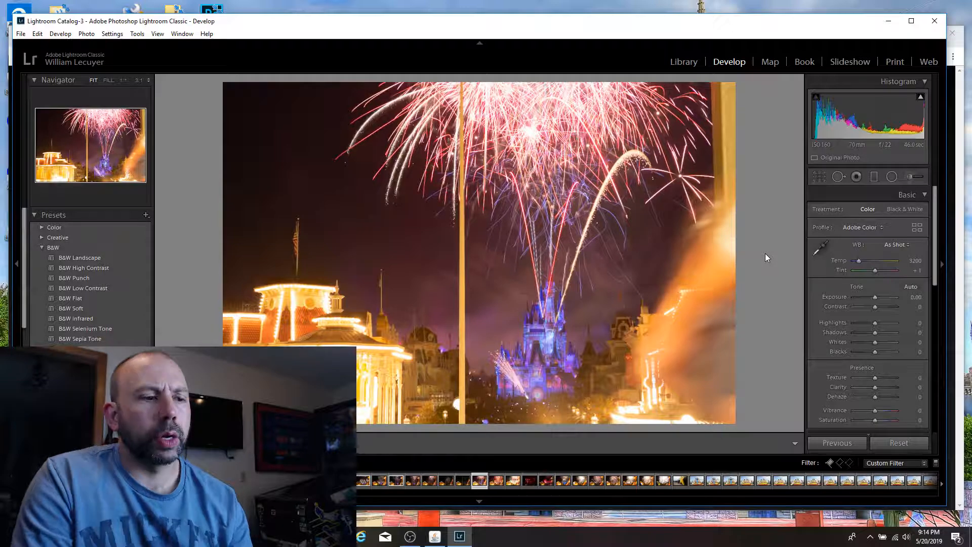
{"action": "key", "text": "p"}
Step: Flag the overexposed 34-second shot with green and red fireworks as a pick and set its Exposure to −2.02 and Whites to −24
{"action": "key", "text": "Right"}
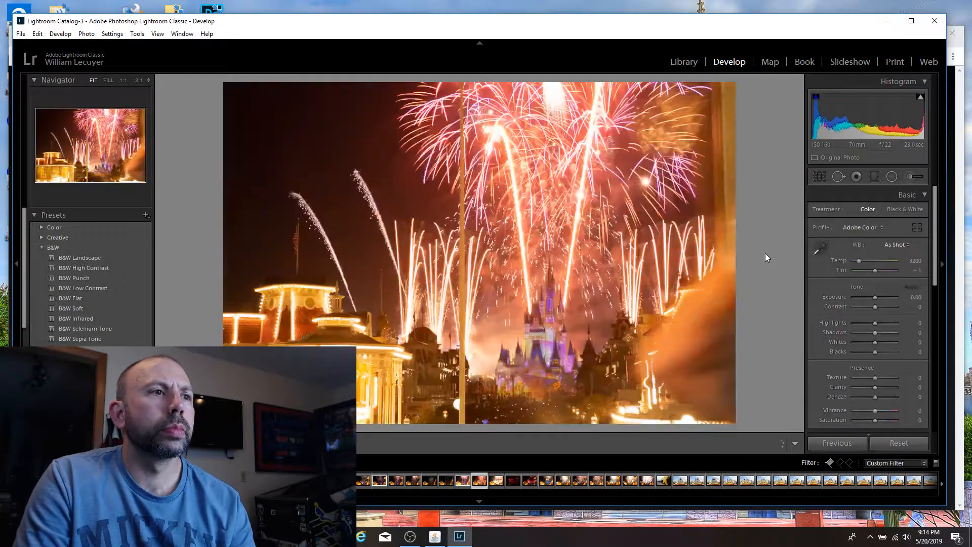
{"action": "key", "text": "Right"}
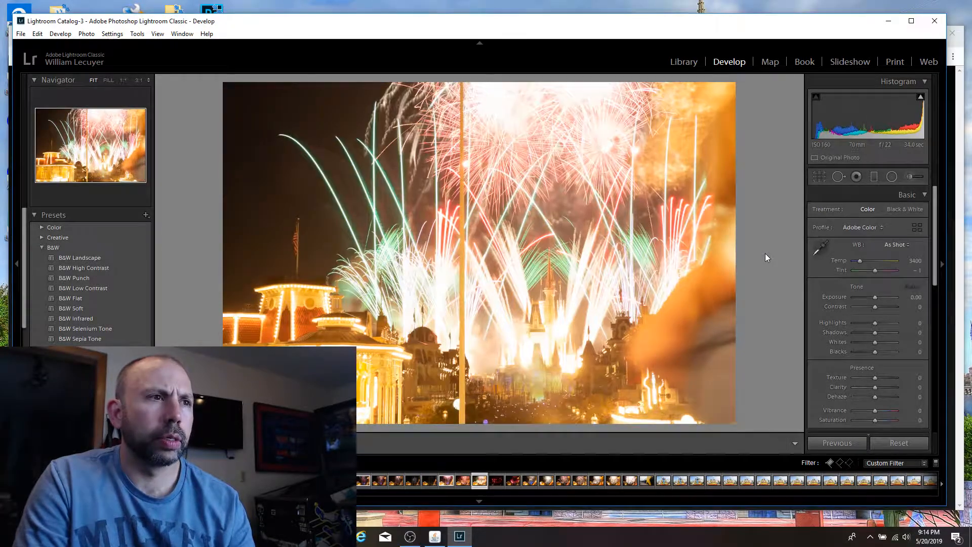
{"action": "key", "text": "p"}
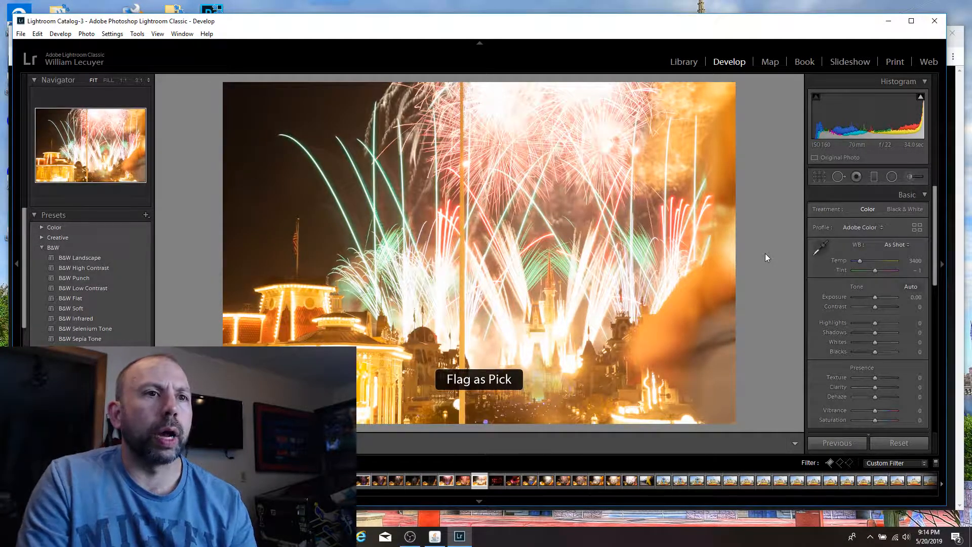
{"action": "left_click_drag", "start_coordinate": [875, 295], "coordinate": [865, 294]}
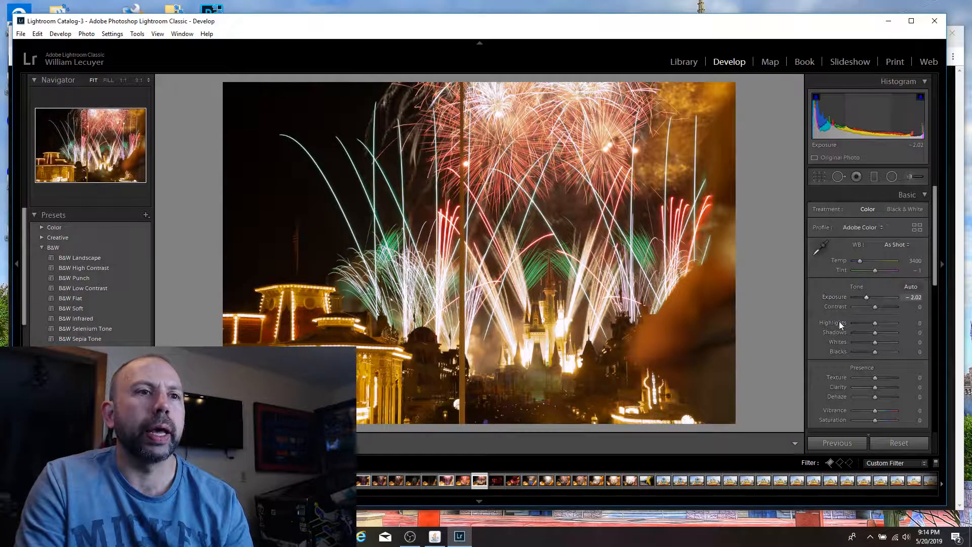
{"action": "left_click", "coordinate": [854, 341]}
{"action": "mouse_move", "coordinate": [856, 344]}
{"action": "left_mouse_down"}
{"action": "mouse_move", "coordinate": [877, 342]}
{"action": "mouse_move", "coordinate": [840, 345]}
{"action": "mouse_move", "coordinate": [870, 344]}
{"action": "left_mouse_up"}
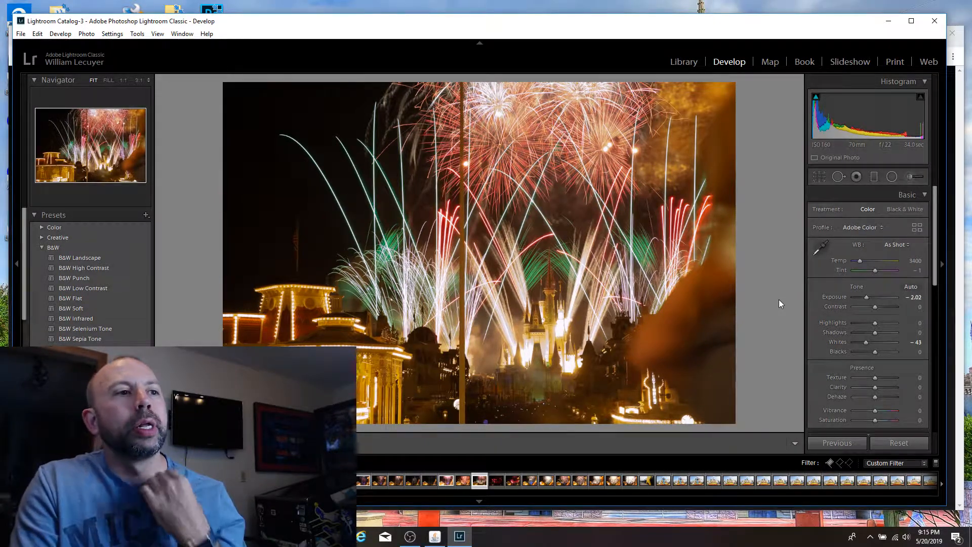
{"action": "left_click", "coordinate": [411, 304]}
{"action": "left_click", "coordinate": [436, 249]}
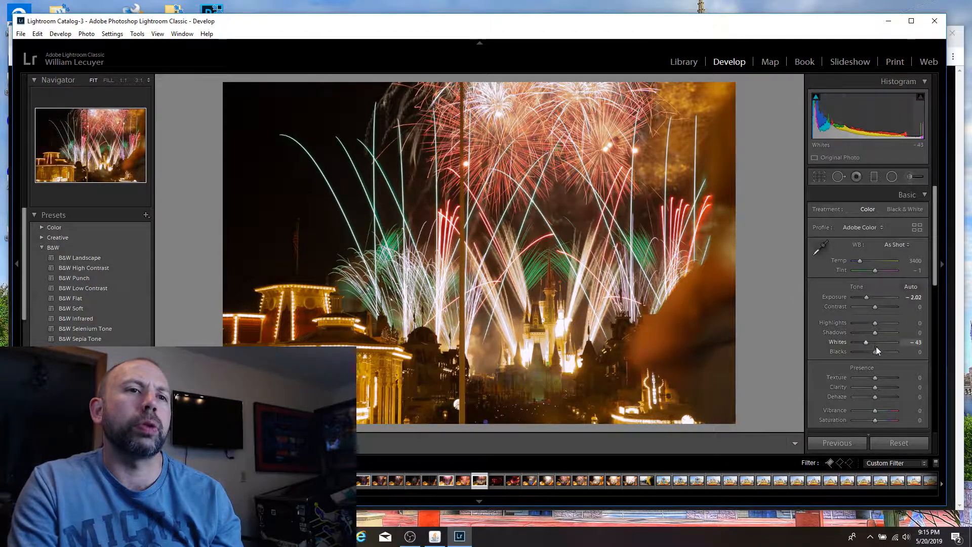
{"action": "left_click_drag", "start_coordinate": [873, 342], "coordinate": [863, 341]}
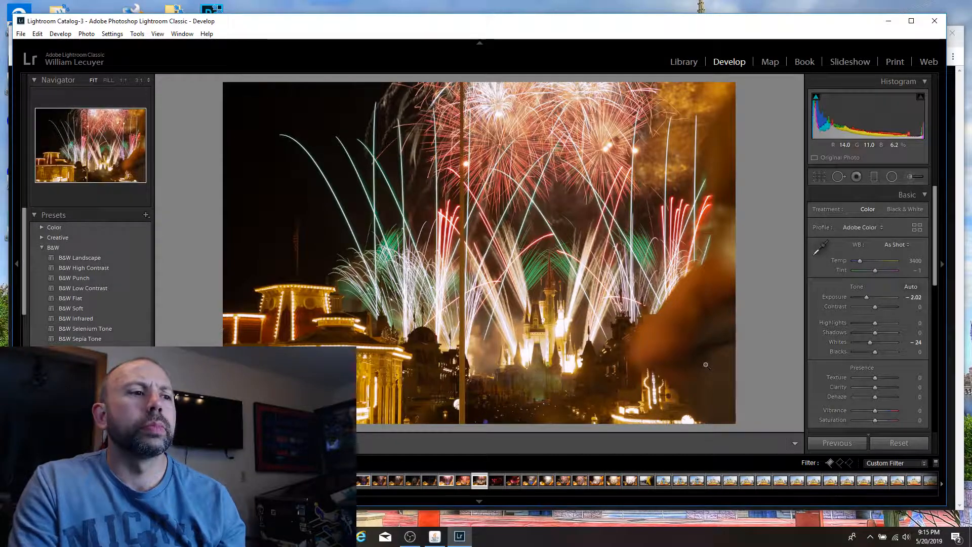
Step: Flag the shot with golden fireworks over the blue castle and the 25-second shot with the large white burst as picks
{"action": "key", "text": "Right"}
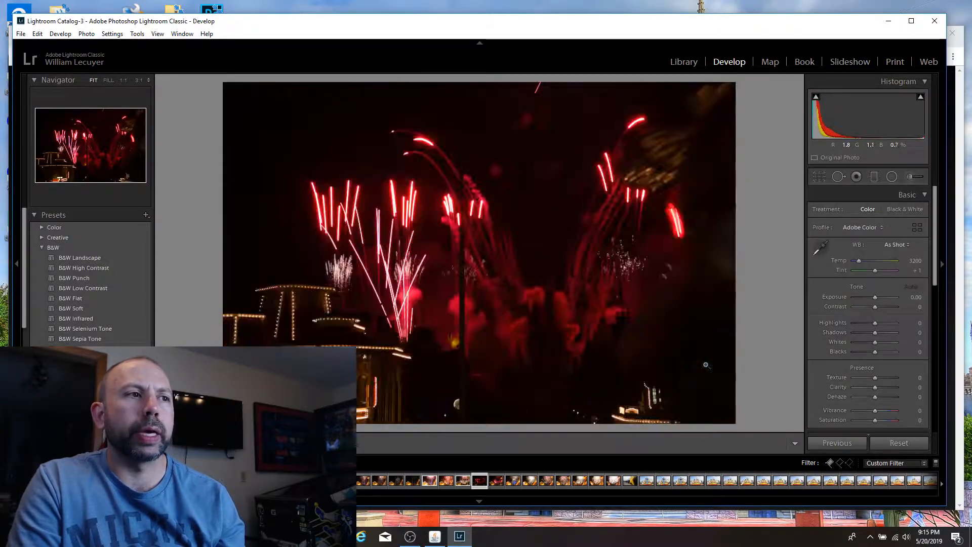
{"action": "key", "text": "Right"}
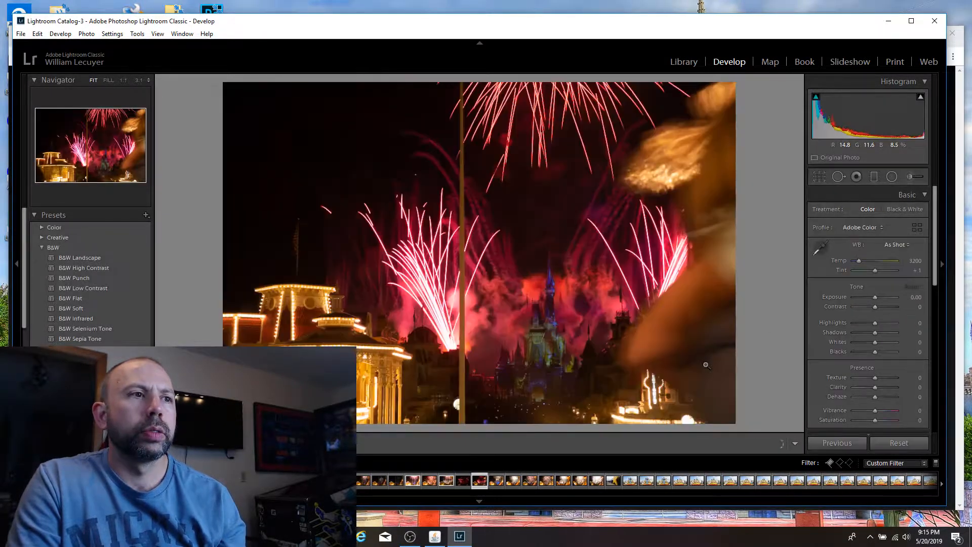
{"action": "key", "text": "Right"}
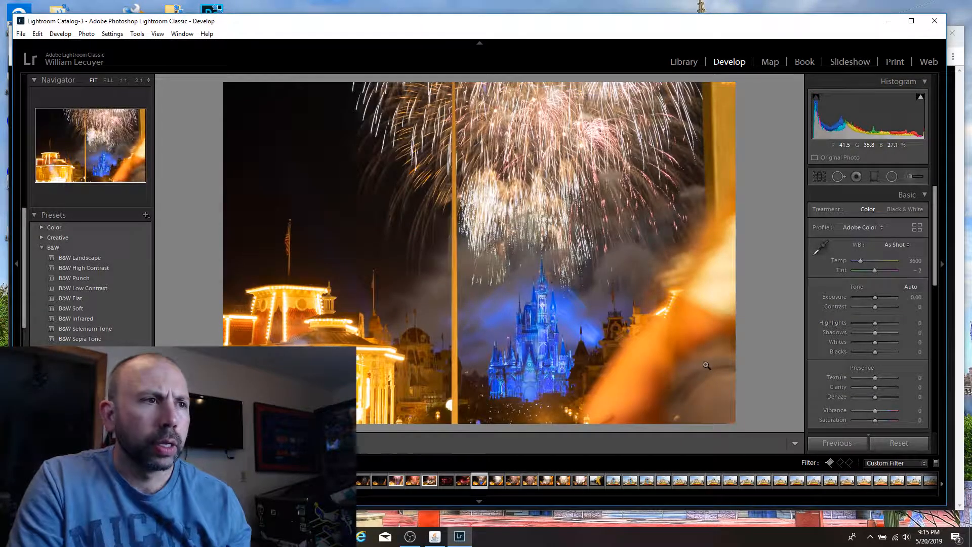
{"action": "key", "text": "p"}
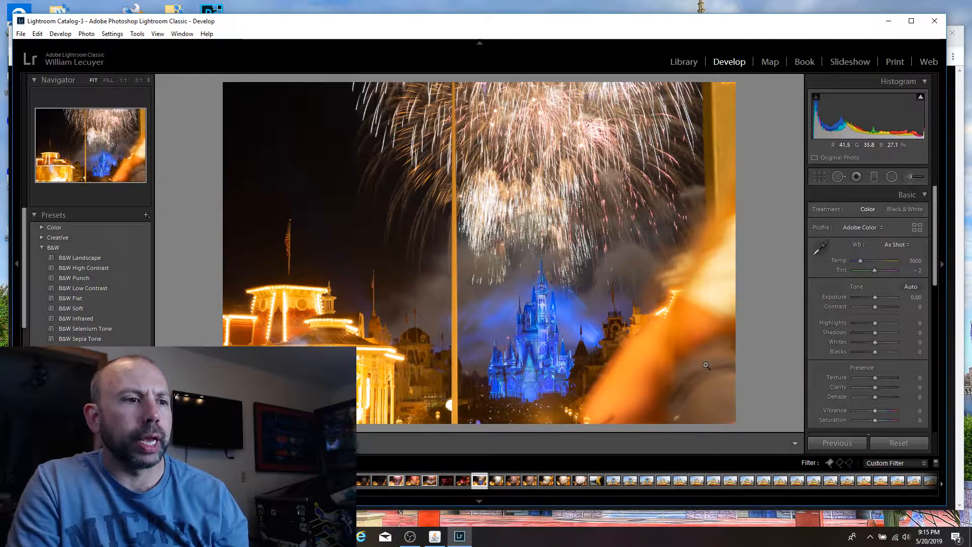
{"action": "key", "text": "Right"}
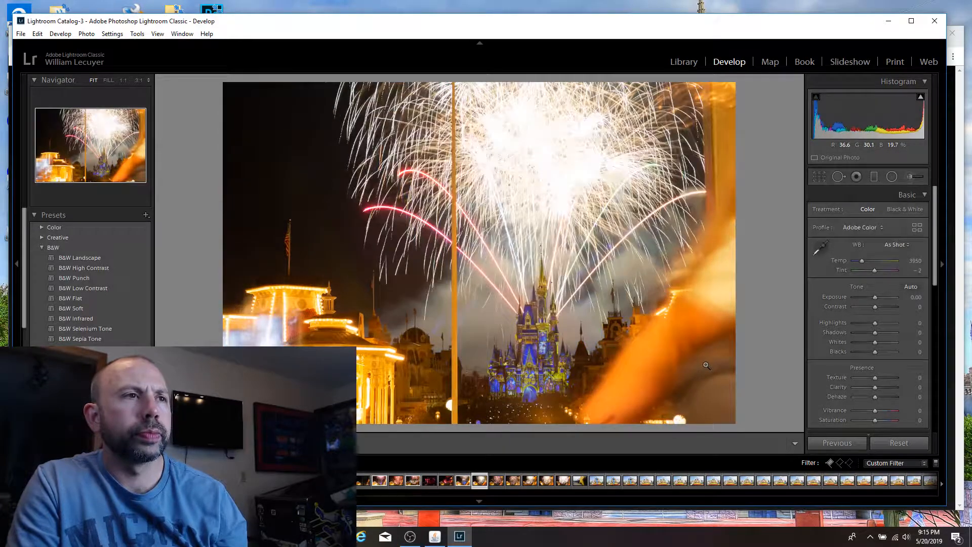
{"action": "key", "text": "p"}
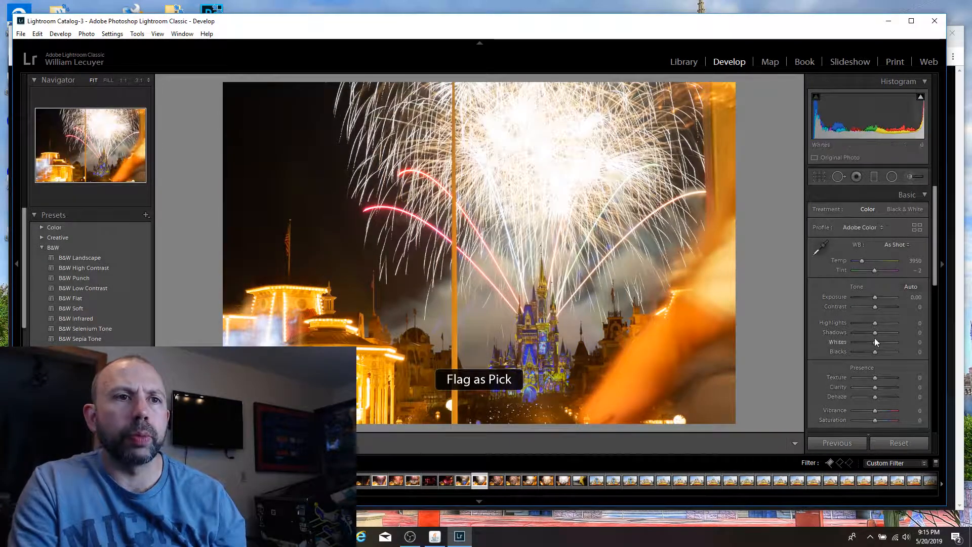
Step: Set the Whites to −57 and the Exposure to −1.19 on the 25-second shot with the large white burst
{"action": "left_click_drag", "start_coordinate": [876, 342], "coordinate": [861, 341]}
{"action": "left_click_drag", "start_coordinate": [875, 294], "coordinate": [868, 294]}
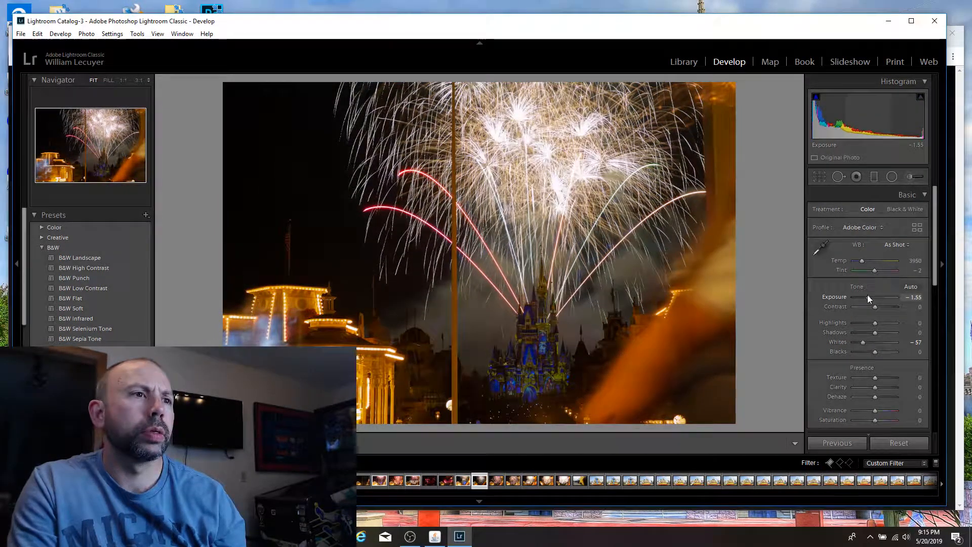
{"action": "left_click_drag", "start_coordinate": [868, 295], "coordinate": [868, 295]}
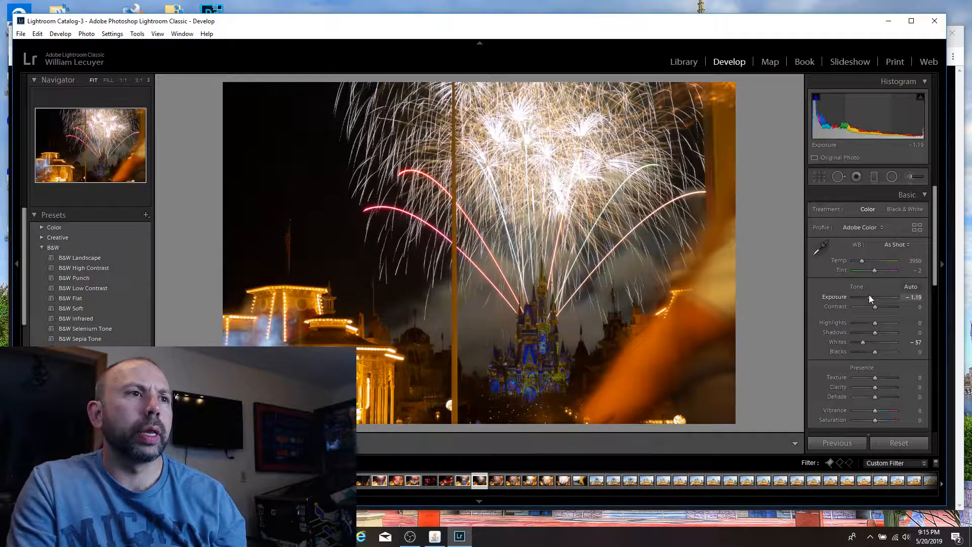
Step: Brush two local adjustments with Exposure 1.39 over the castle, one from its lower walls to the towers and one from the towers down
{"action": "left_click", "coordinate": [892, 180]}
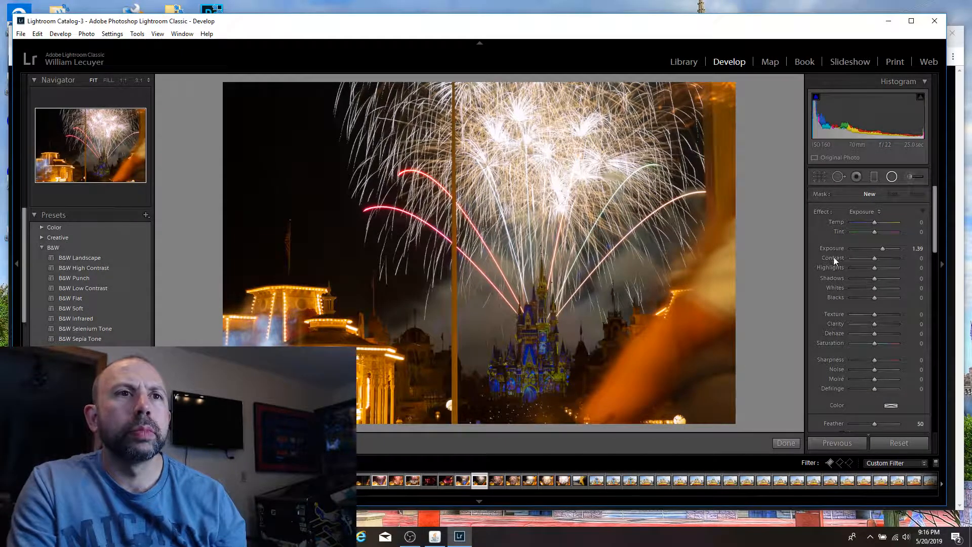
{"action": "left_click", "coordinate": [910, 176]}
{"action": "mouse_move", "coordinate": [498, 378]}
{"action": "left_mouse_down"}
{"action": "mouse_move", "coordinate": [559, 368]}
{"action": "mouse_move", "coordinate": [538, 350]}
{"action": "mouse_move", "coordinate": [541, 310]}
{"action": "left_mouse_up"}
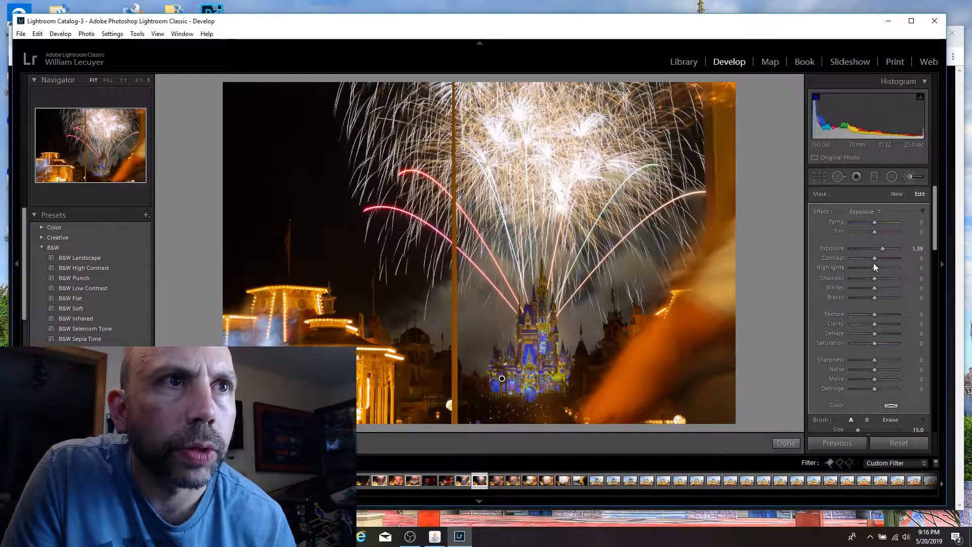
{"action": "left_click", "coordinate": [910, 177]}
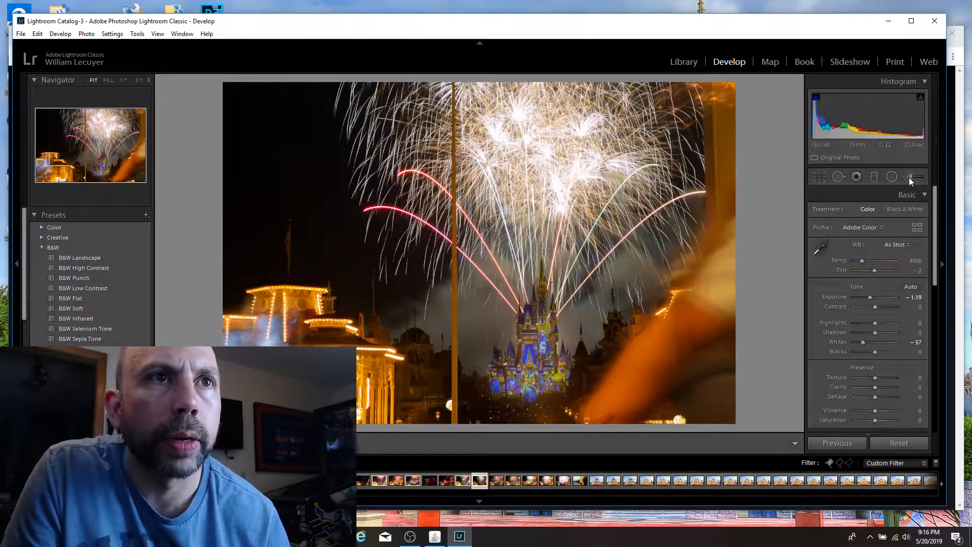
{"action": "left_click", "coordinate": [910, 176]}
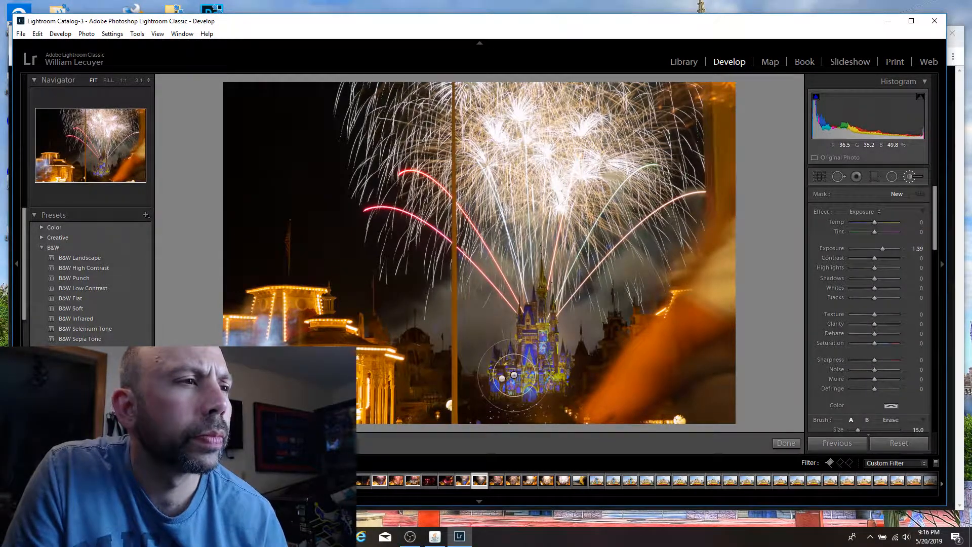
{"action": "mouse_move", "coordinate": [541, 319]}
{"action": "left_mouse_down"}
{"action": "mouse_move", "coordinate": [542, 334]}
{"action": "mouse_move", "coordinate": [534, 313]}
{"action": "mouse_move", "coordinate": [555, 376]}
{"action": "mouse_move", "coordinate": [532, 379]}
{"action": "left_mouse_up"}
Step: Lower the Exposure of the first castle brush adjustment to 0.61 and finish the brush editing
{"action": "left_click", "coordinate": [502, 378]}
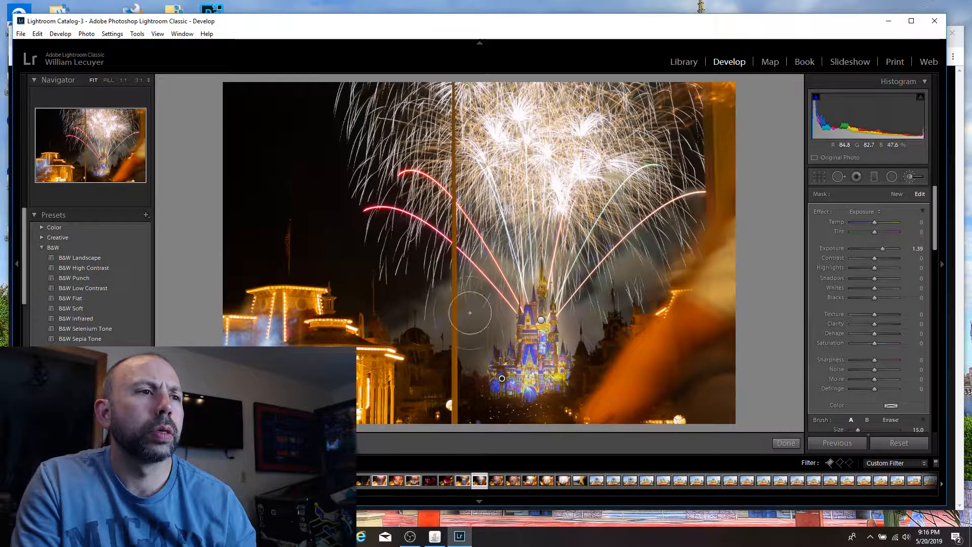
{"action": "left_click_drag", "start_coordinate": [885, 250], "coordinate": [879, 250]}
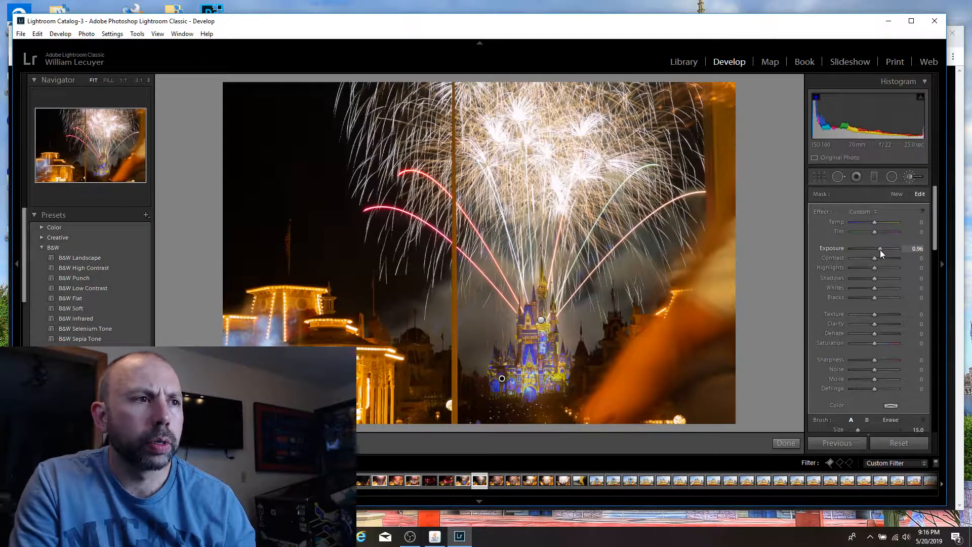
{"action": "left_click_drag", "start_coordinate": [880, 250], "coordinate": [876, 250]}
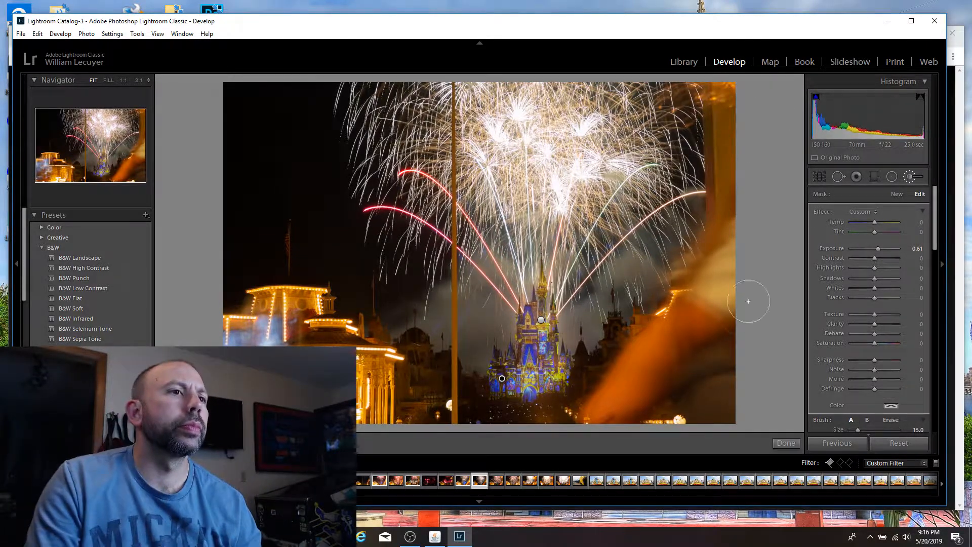
{"action": "left_click", "coordinate": [693, 62]}
{"action": "left_click", "coordinate": [734, 62]}
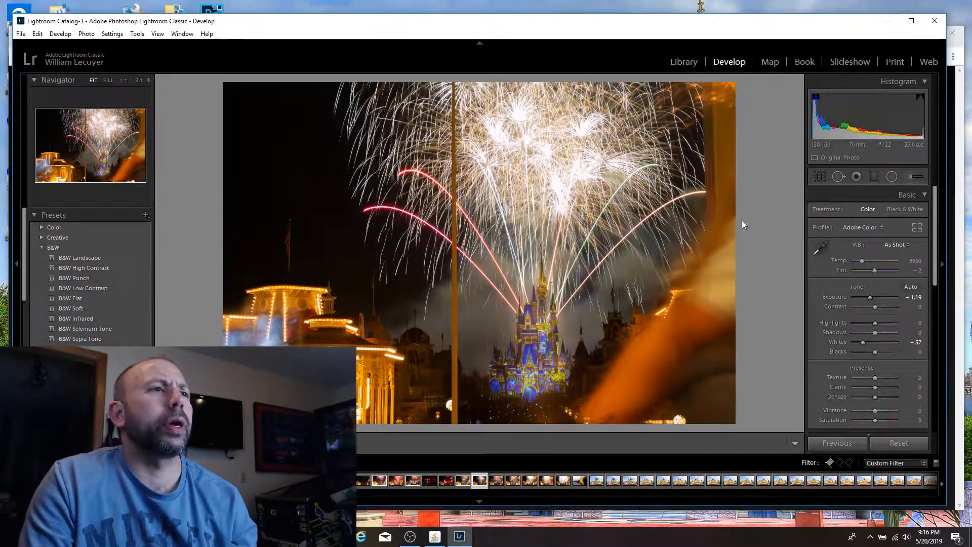
Step: Flag the 14-second shot with pink bursts and crossing golden trails as a pick and set its Exposure to +0.48 and Whites to −76
{"action": "key", "text": "Right"}
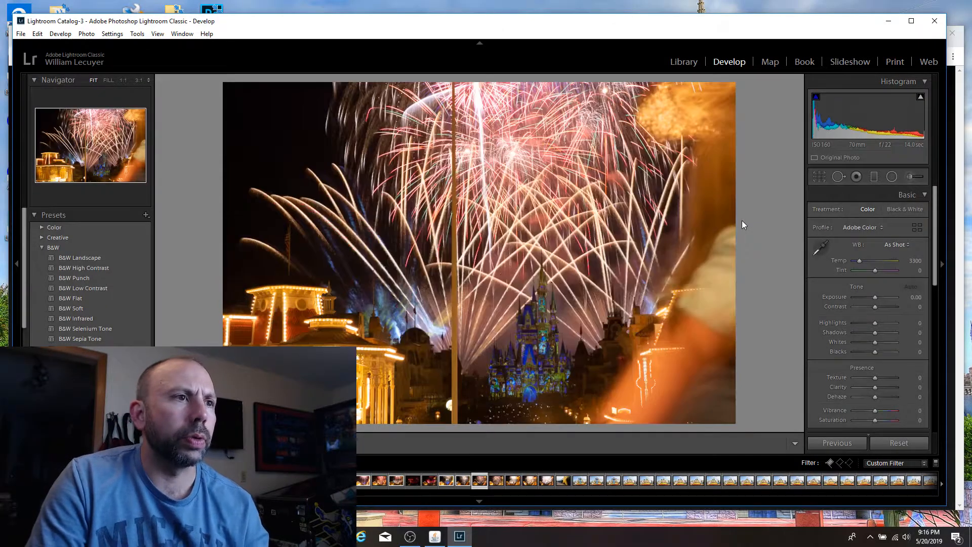
{"action": "key", "text": "p"}
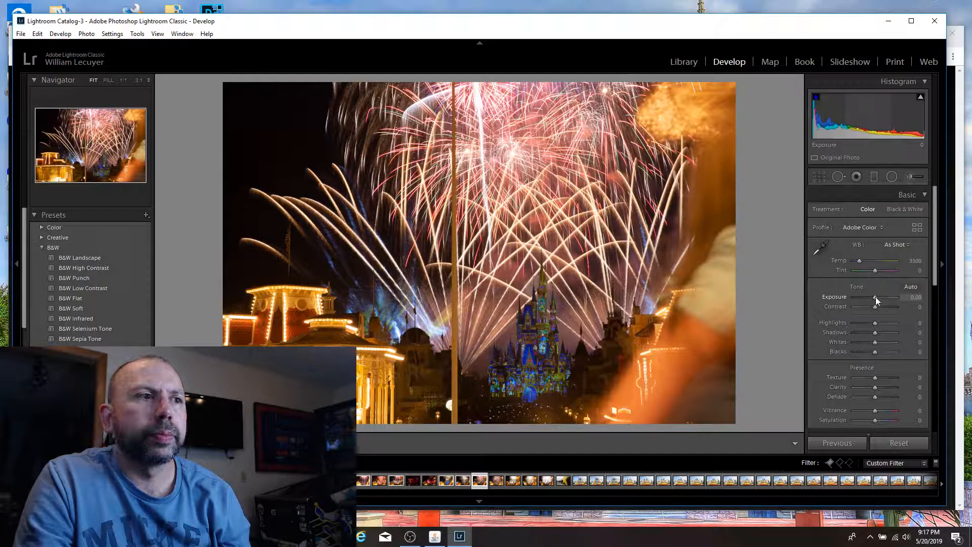
{"action": "left_click_drag", "start_coordinate": [876, 297], "coordinate": [877, 297]}
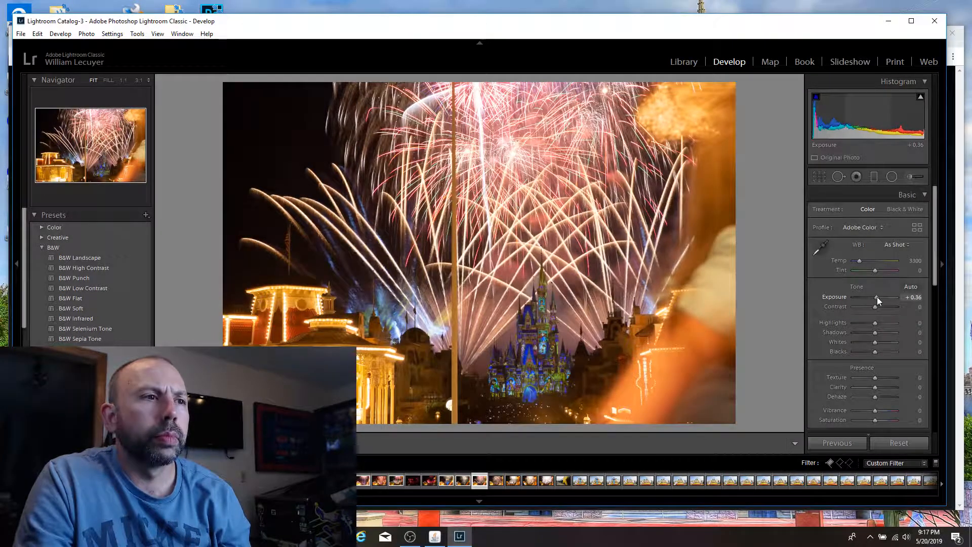
{"action": "left_click_drag", "start_coordinate": [877, 296], "coordinate": [878, 296]}
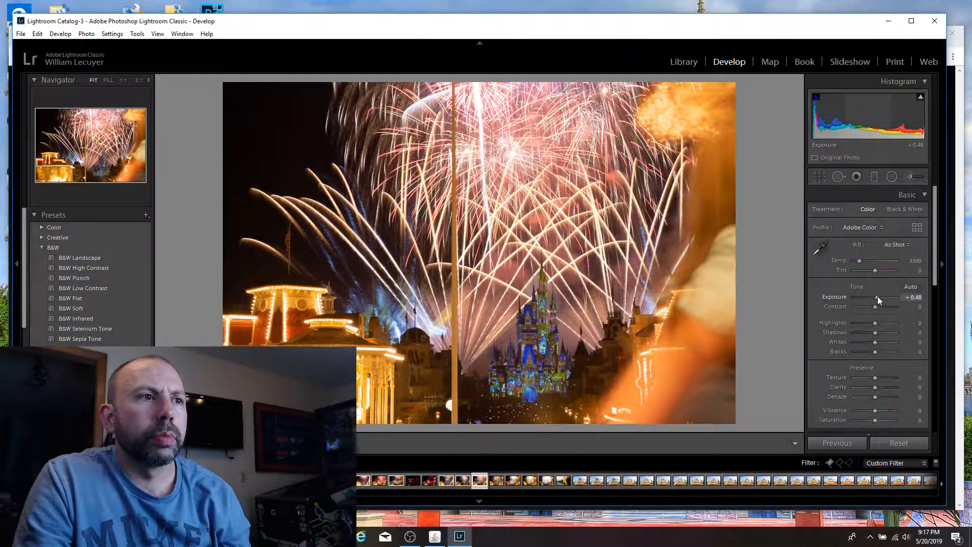
{"action": "mouse_move", "coordinate": [873, 342]}
{"action": "left_mouse_down"}
{"action": "mouse_move", "coordinate": [833, 342]}
{"action": "mouse_move", "coordinate": [866, 342]}
{"action": "mouse_move", "coordinate": [849, 342]}
{"action": "mouse_move", "coordinate": [858, 342]}
{"action": "left_mouse_up"}
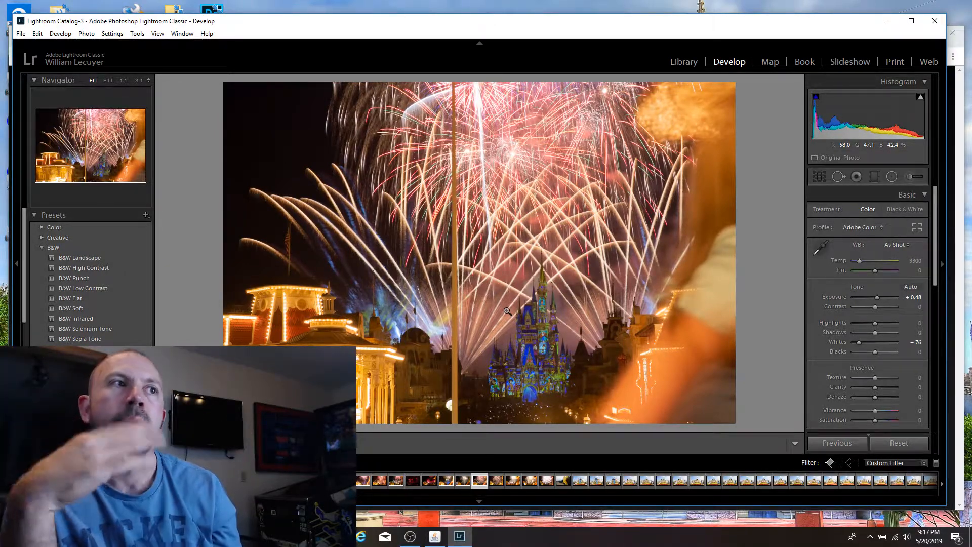
{"action": "key", "text": "p"}
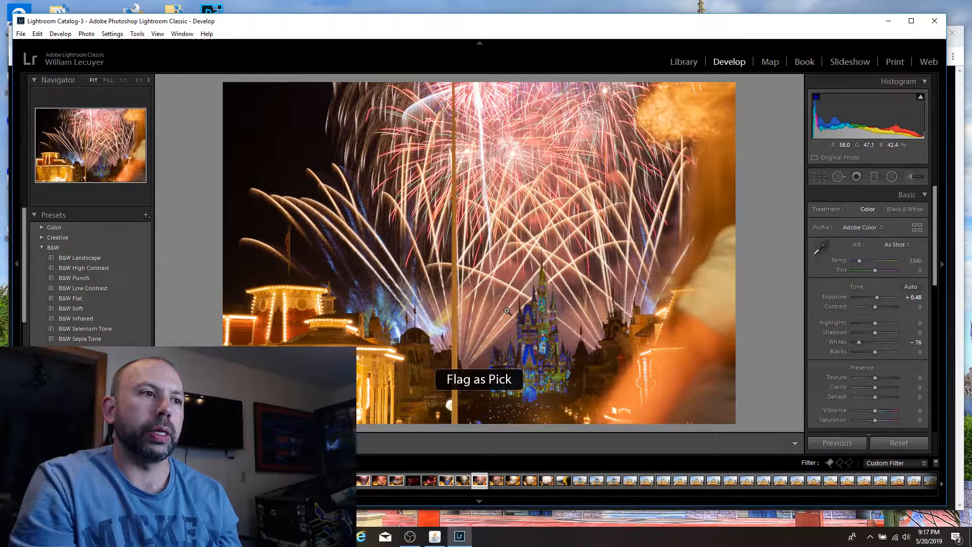
Step: Brush a local adjustment over the castle, set its Exposure to 0.96, and finish the brush editing
{"action": "left_click", "coordinate": [910, 176]}
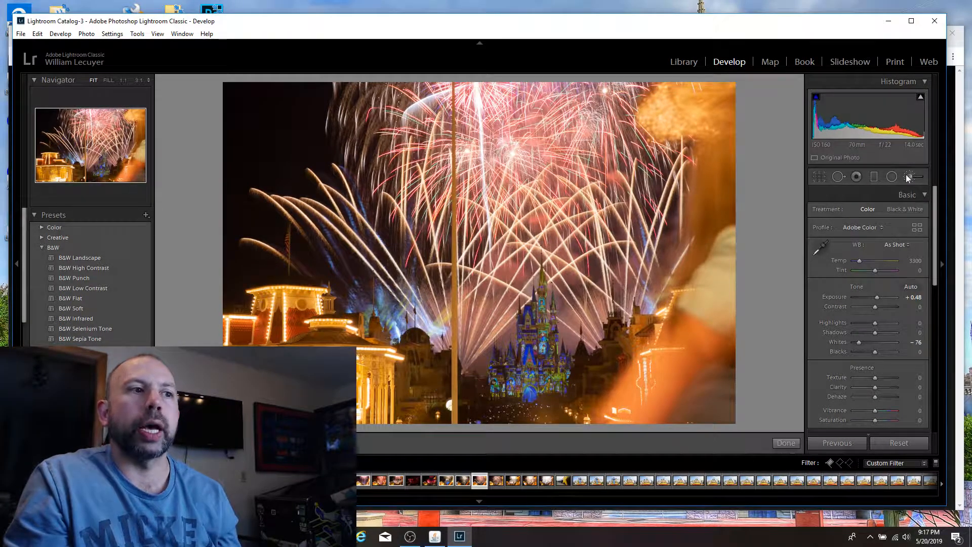
{"action": "mouse_move", "coordinate": [503, 346]}
{"action": "left_mouse_down"}
{"action": "mouse_move", "coordinate": [520, 381]}
{"action": "mouse_move", "coordinate": [550, 375]}
{"action": "mouse_move", "coordinate": [540, 331]}
{"action": "mouse_move", "coordinate": [560, 267]}
{"action": "mouse_move", "coordinate": [538, 274]}
{"action": "mouse_move", "coordinate": [541, 333]}
{"action": "mouse_move", "coordinate": [527, 377]}
{"action": "mouse_move", "coordinate": [513, 381]}
{"action": "mouse_move", "coordinate": [553, 367]}
{"action": "left_mouse_up"}
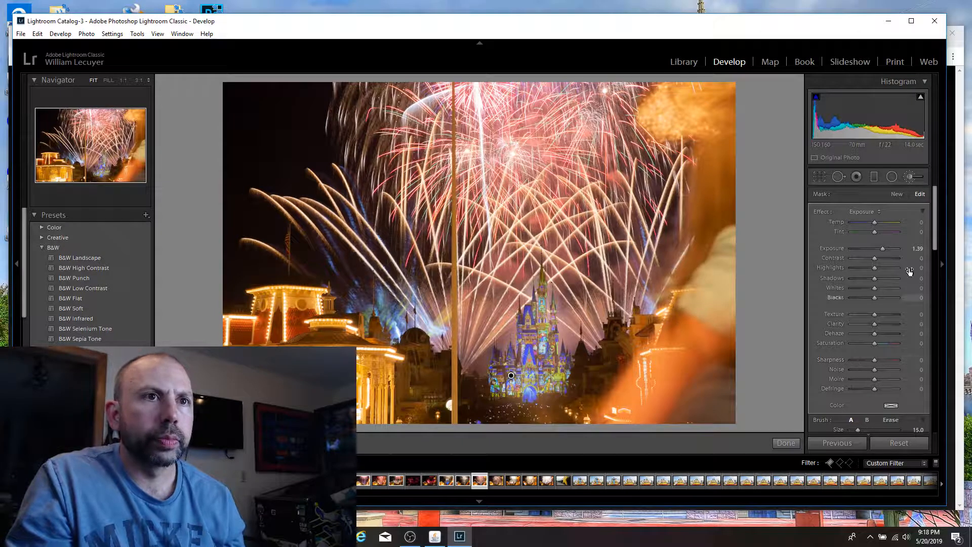
{"action": "left_click_drag", "start_coordinate": [882, 252], "coordinate": [879, 250]}
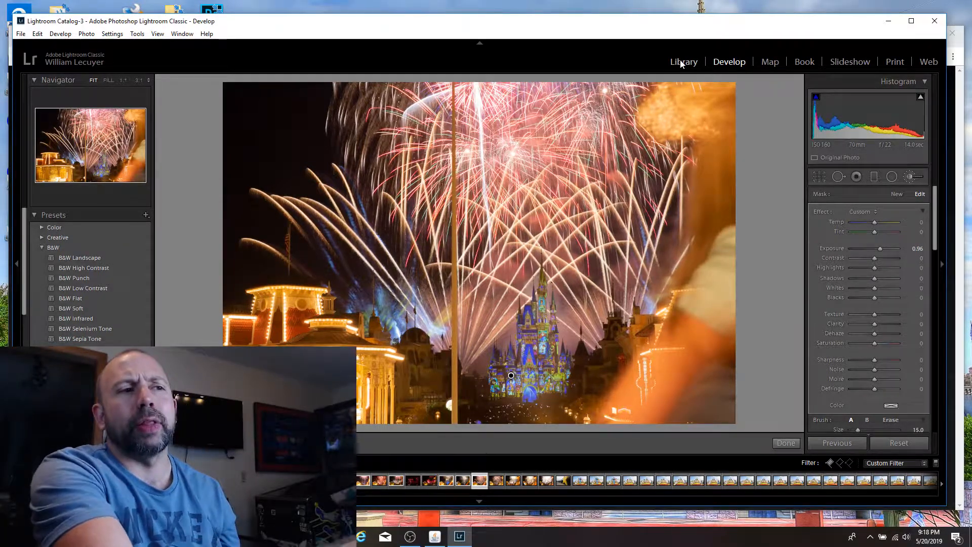
{"action": "left_click", "coordinate": [682, 63]}
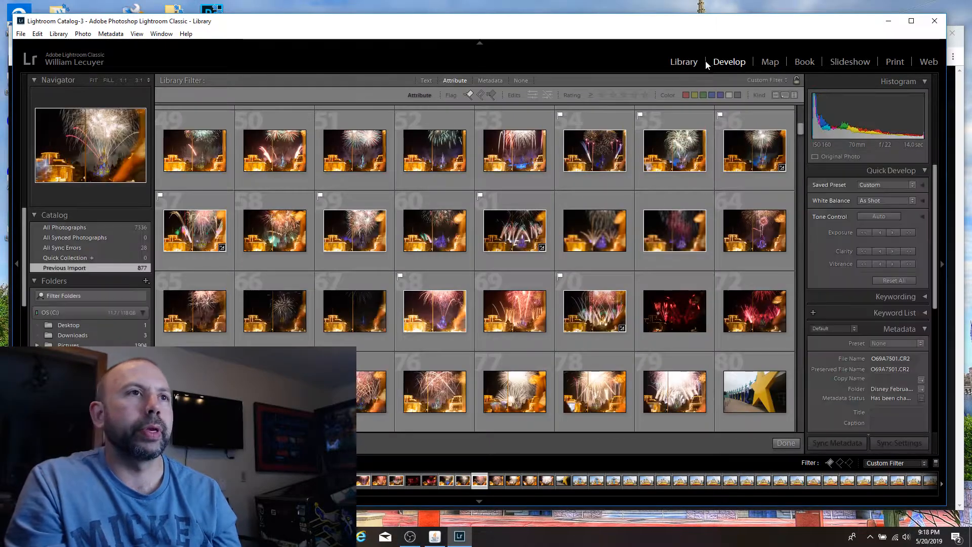
{"action": "left_click", "coordinate": [723, 61]}
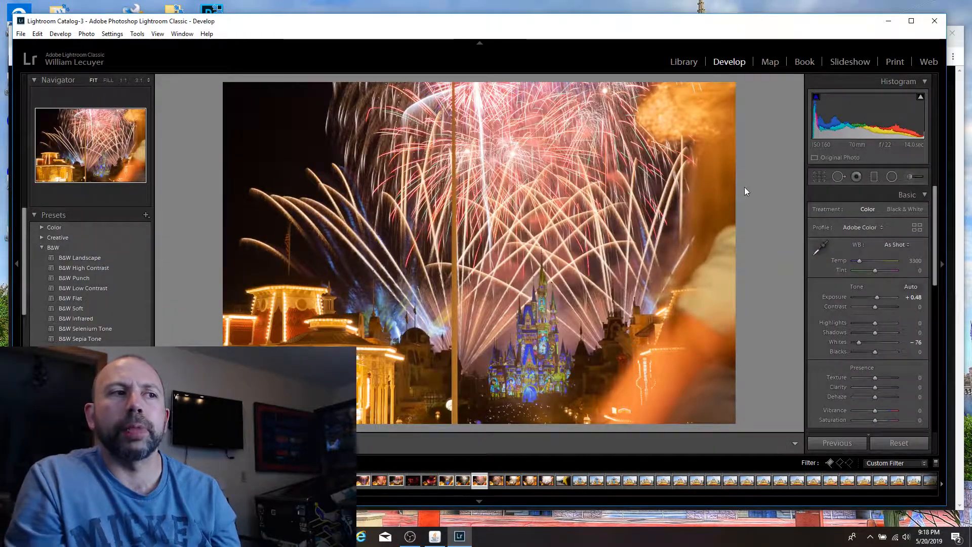
Step: Flag the following 12-second shot with pink and blue-tipped bursts above the castle as a pick
{"action": "key", "text": "Right"}
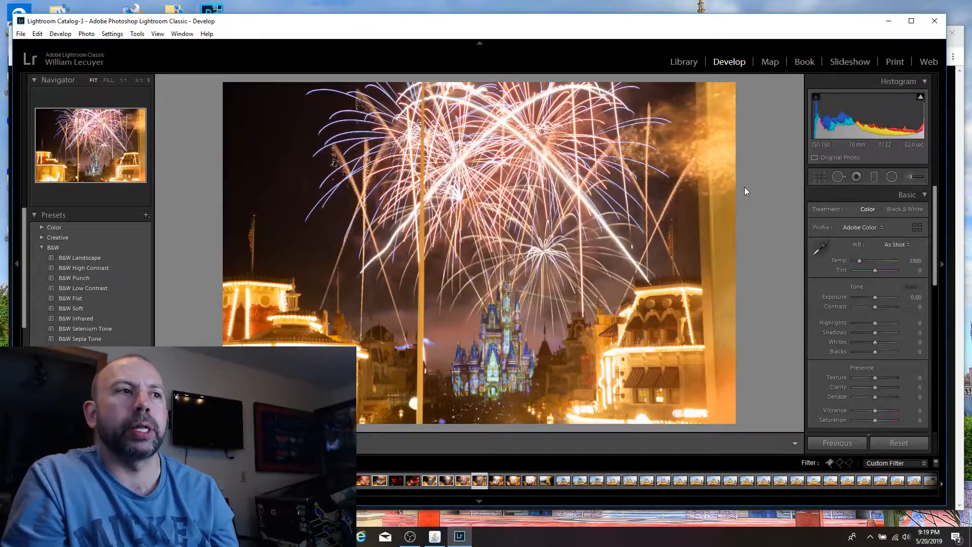
{"action": "key", "text": "p"}
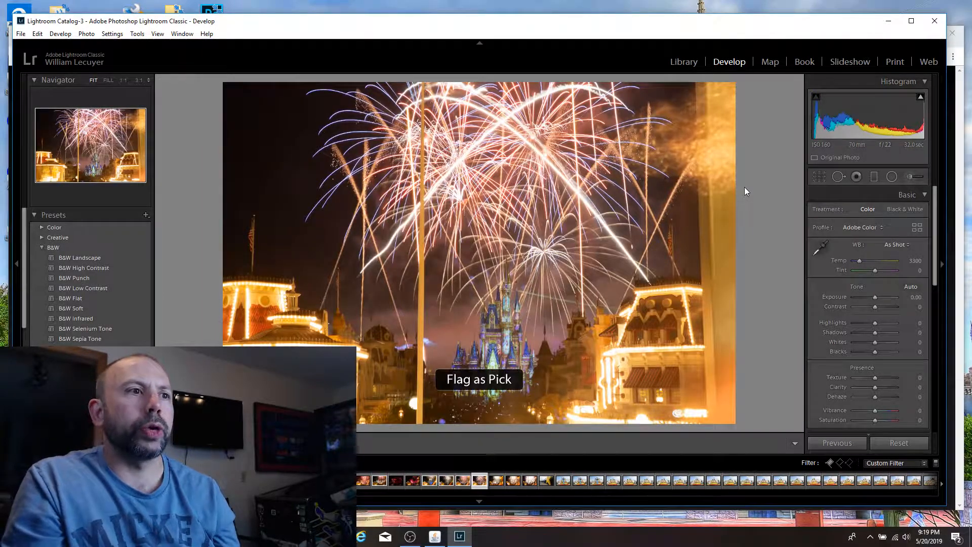
Step: Examine the 12-second shot at 1:1 around the castle towers, the green light streak, the flagpoles and the lit rooftops
{"action": "left_click", "coordinate": [517, 290]}
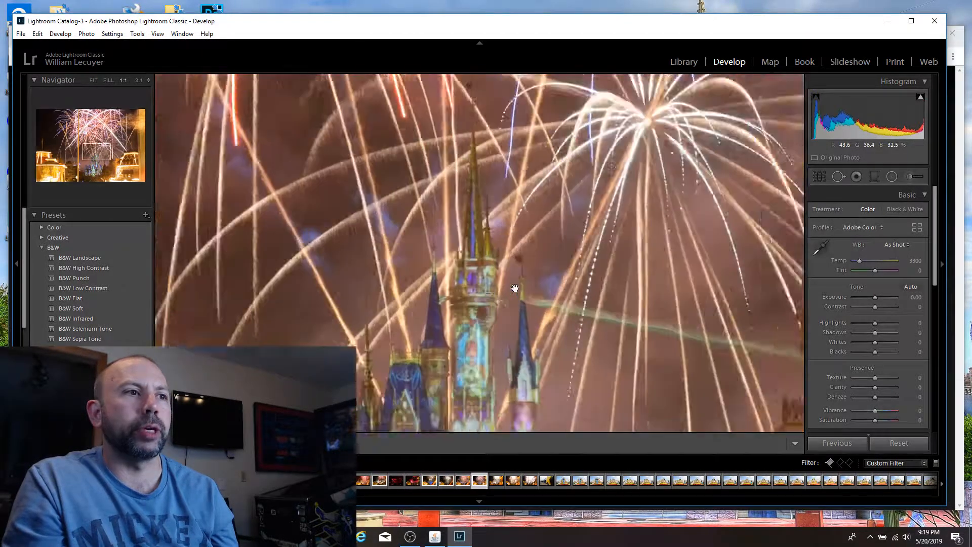
{"action": "left_click_drag", "start_coordinate": [612, 315], "coordinate": [570, 283]}
{"action": "left_click_drag", "start_coordinate": [641, 281], "coordinate": [439, 234]}
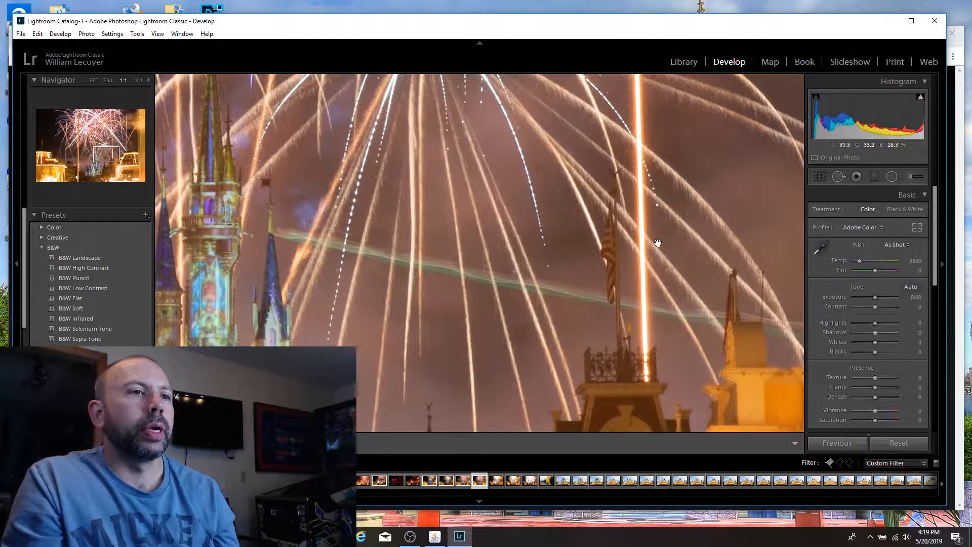
{"action": "left_click_drag", "start_coordinate": [657, 244], "coordinate": [599, 236]}
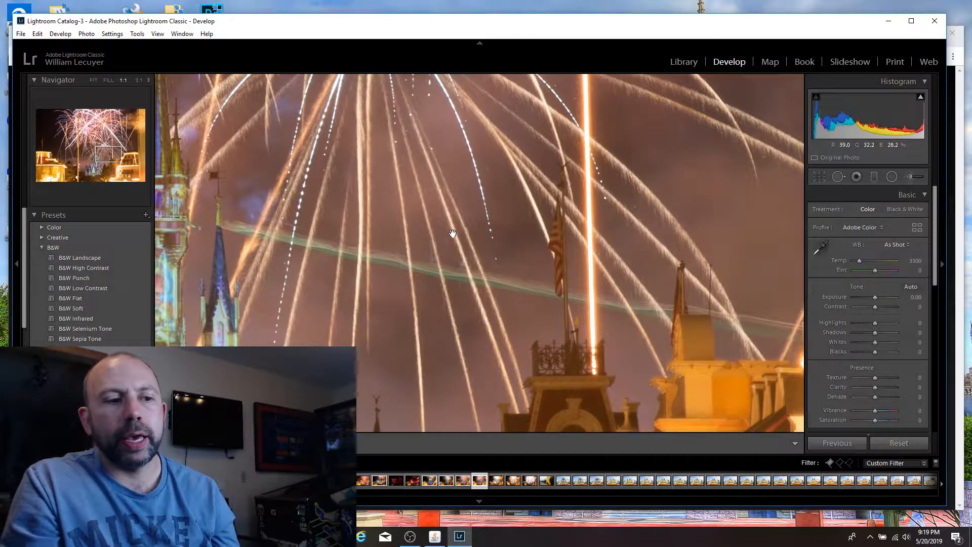
{"action": "left_click_drag", "start_coordinate": [429, 236], "coordinate": [536, 269]}
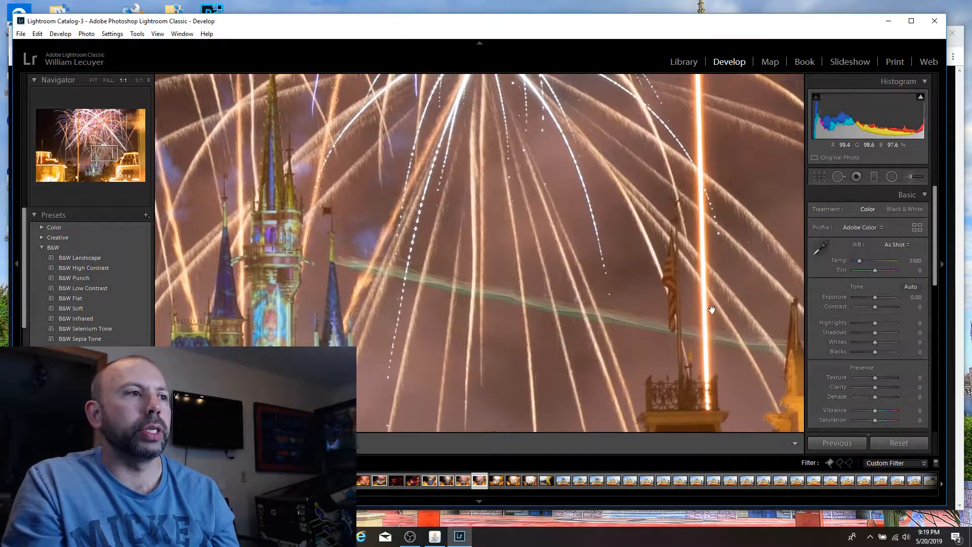
{"action": "left_click_drag", "start_coordinate": [712, 310], "coordinate": [408, 248]}
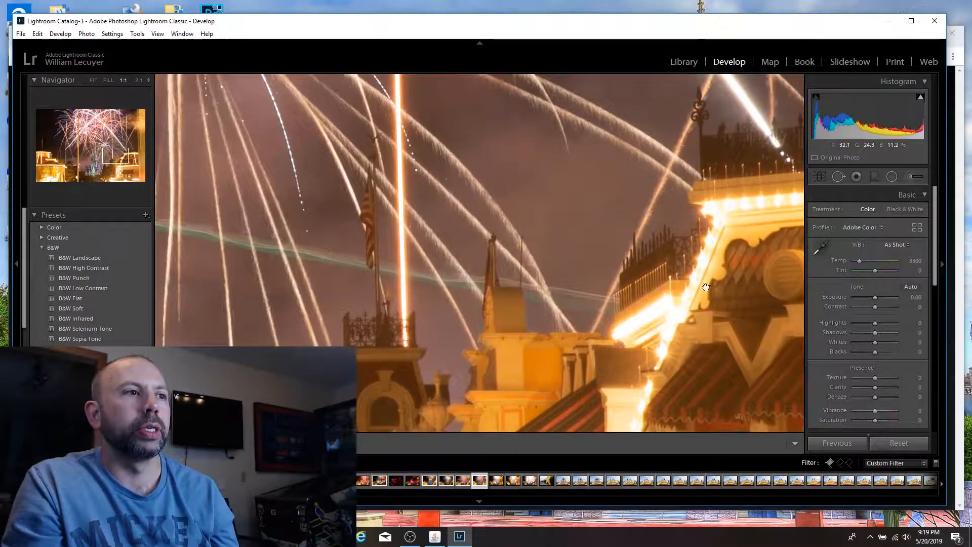
{"action": "left_click_drag", "start_coordinate": [688, 279], "coordinate": [545, 268]}
{"action": "left_click_drag", "start_coordinate": [430, 273], "coordinate": [477, 223]}
{"action": "left_click", "coordinate": [477, 223]}
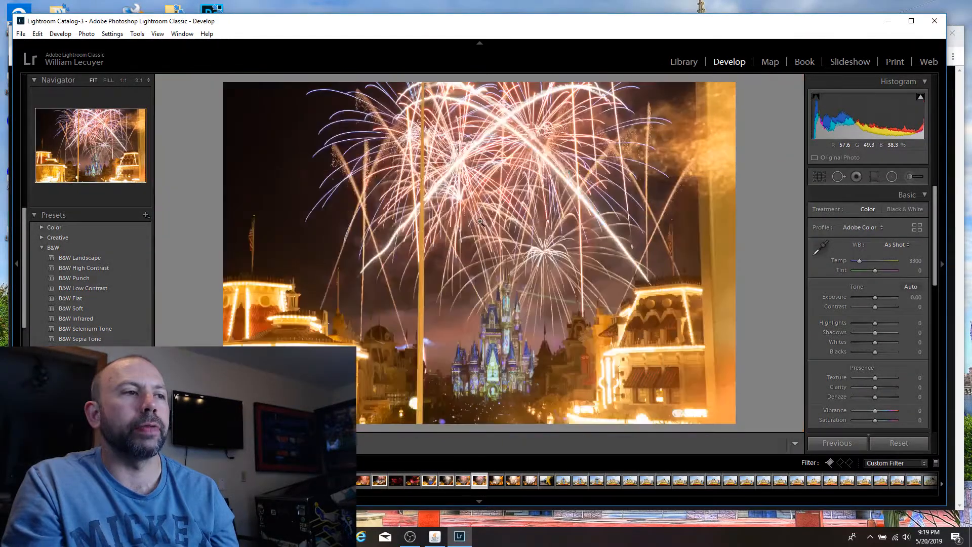
Step: Flag the 18-second shot with the large white bursts as a pick and set its Exposure to −0.60 and Whites to −24
{"action": "key", "text": "Right"}
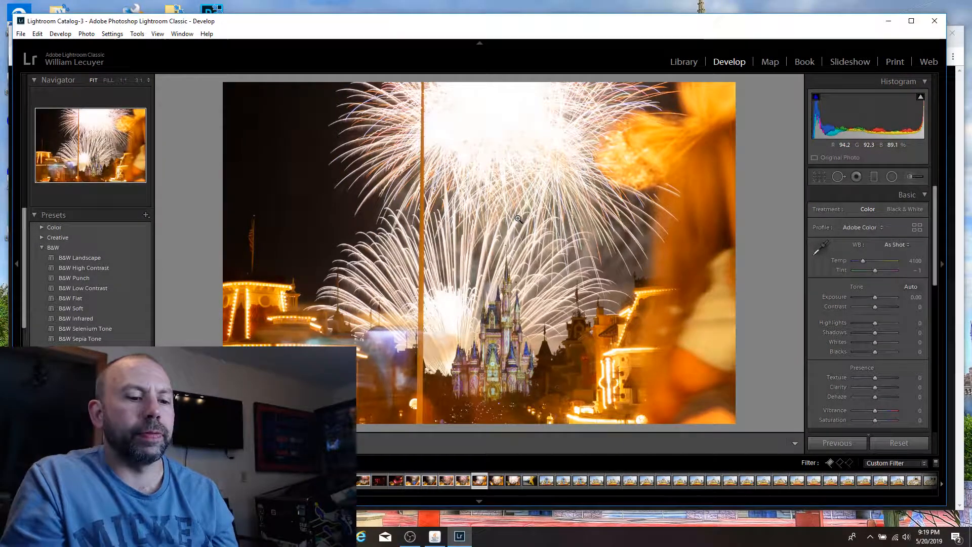
{"action": "key", "text": "p"}
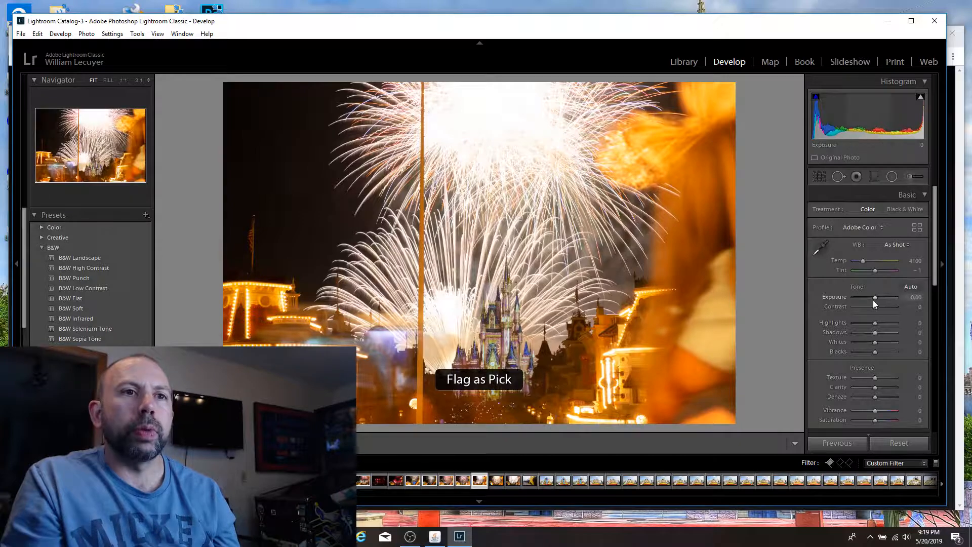
{"action": "left_click_drag", "start_coordinate": [872, 298], "coordinate": [870, 296]}
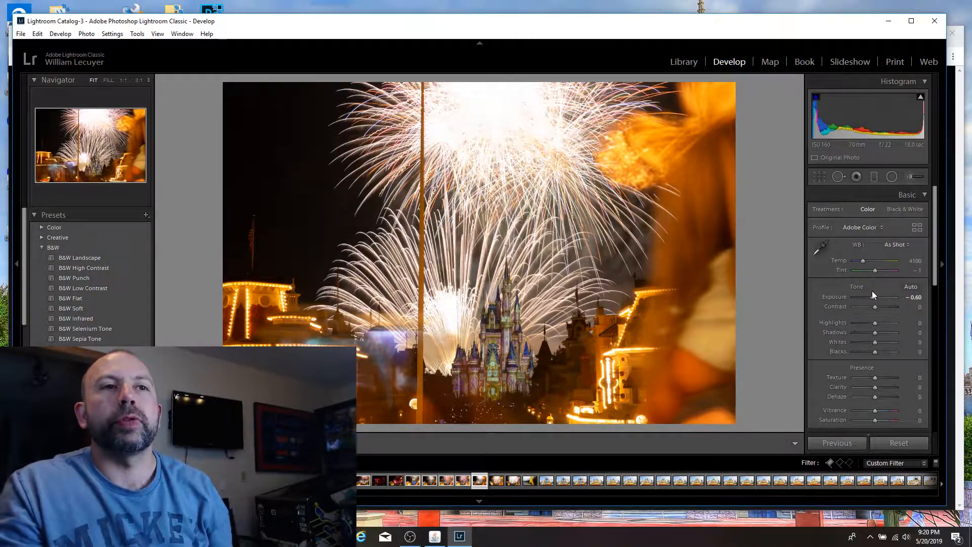
{"action": "left_click_drag", "start_coordinate": [871, 302], "coordinate": [867, 297]}
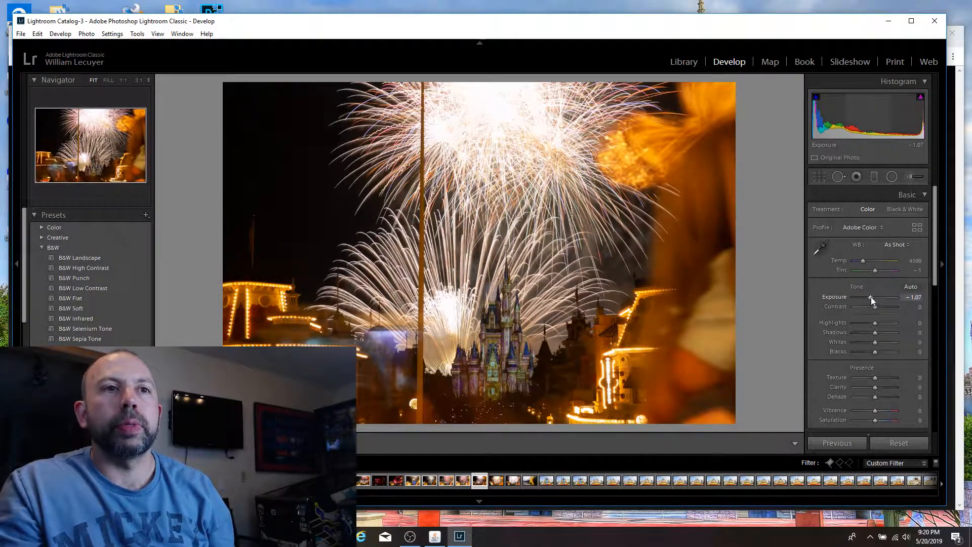
{"action": "left_click_drag", "start_coordinate": [870, 297], "coordinate": [873, 297]}
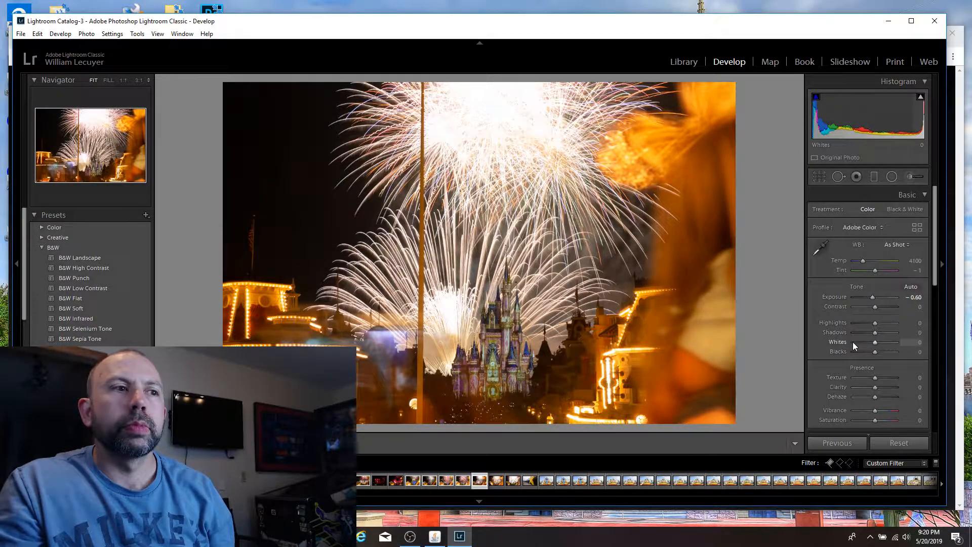
{"action": "mouse_move", "coordinate": [853, 342]}
{"action": "left_mouse_down"}
{"action": "mouse_move", "coordinate": [825, 341]}
{"action": "mouse_move", "coordinate": [868, 335]}
{"action": "left_mouse_up"}
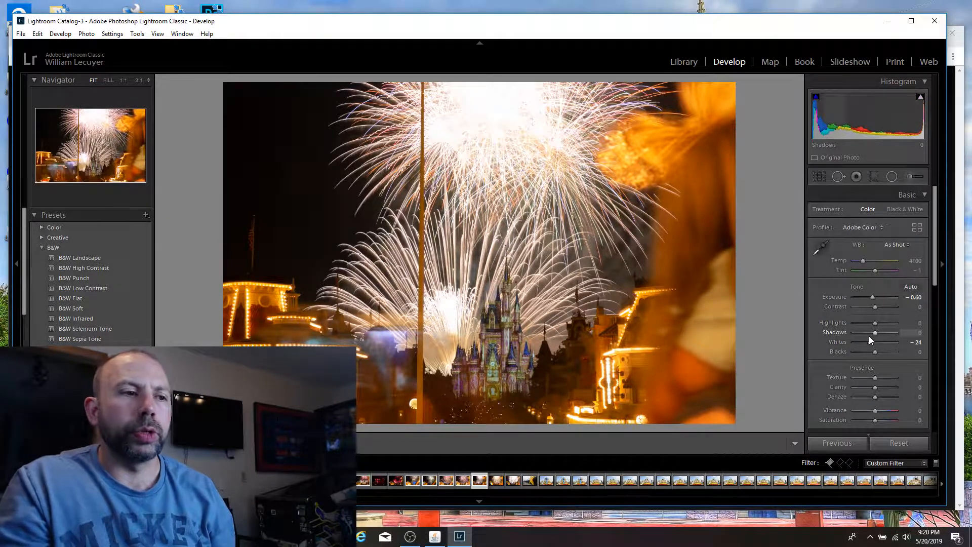
Step: Flag the current white-burst shot and the following shot with multicoloured streaks around the castle as picks
{"action": "key", "text": "p"}
{"action": "key", "text": "Right"}
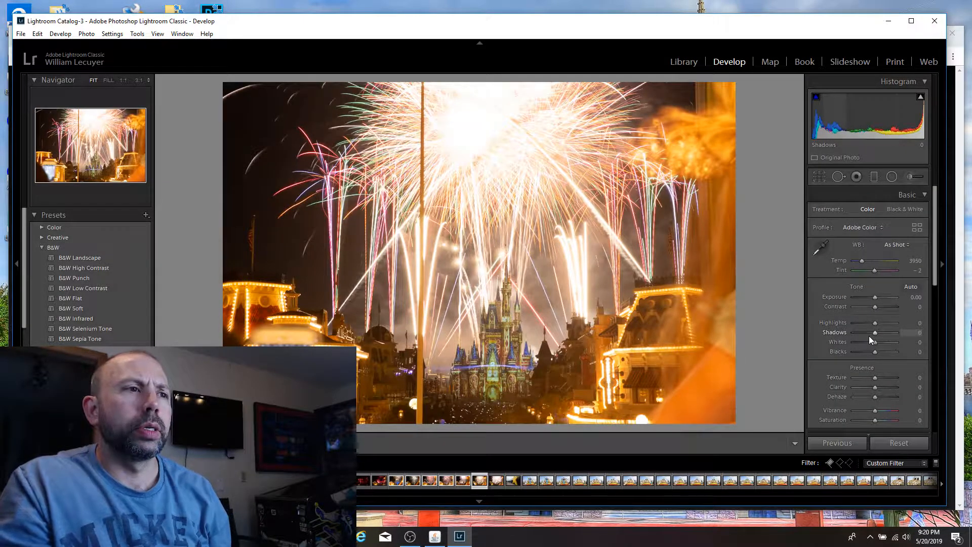
{"action": "key", "text": "p"}
{"action": "key", "text": "Right"}
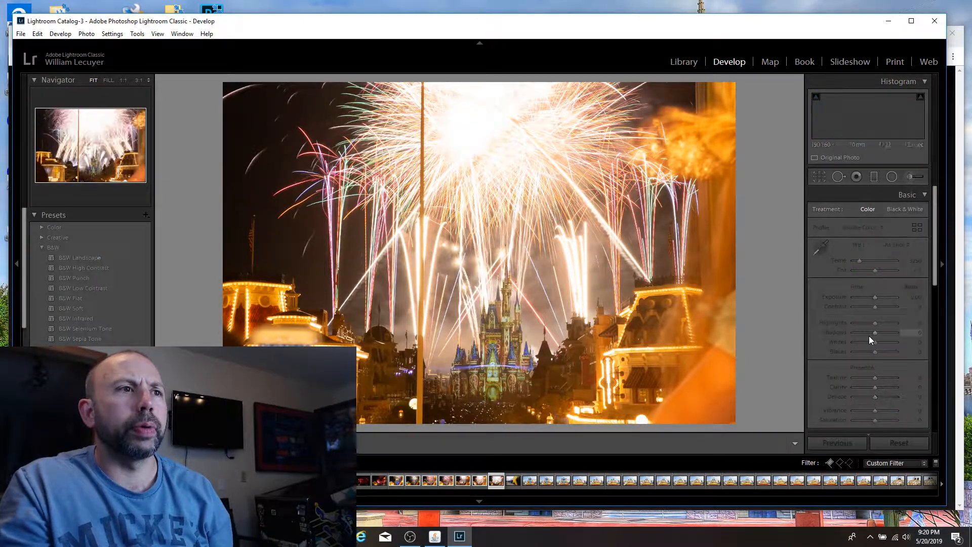
Step: Flag the next, heavily overexposed fireworks shot as a pick and set its Exposure to −2.62
{"action": "key", "text": "p"}
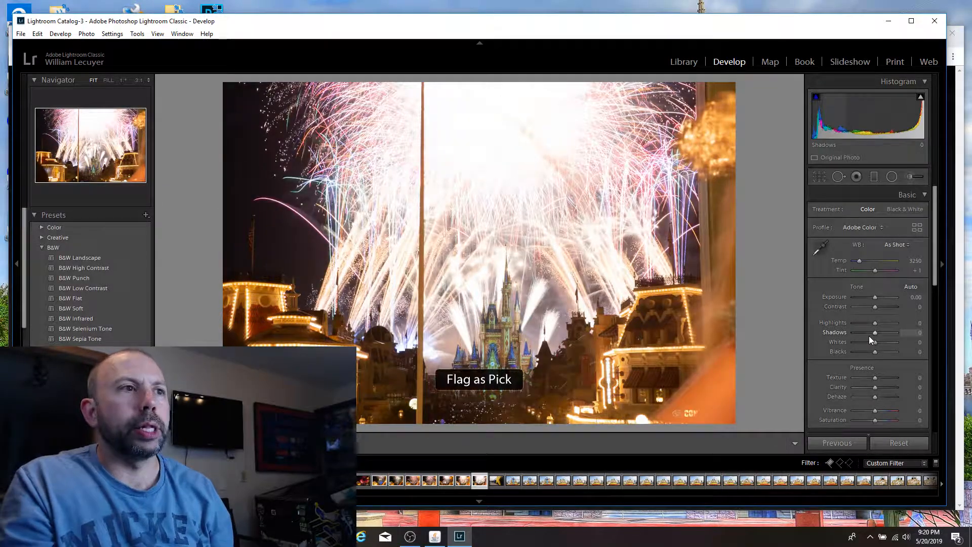
{"action": "left_click_drag", "start_coordinate": [876, 298], "coordinate": [864, 296]}
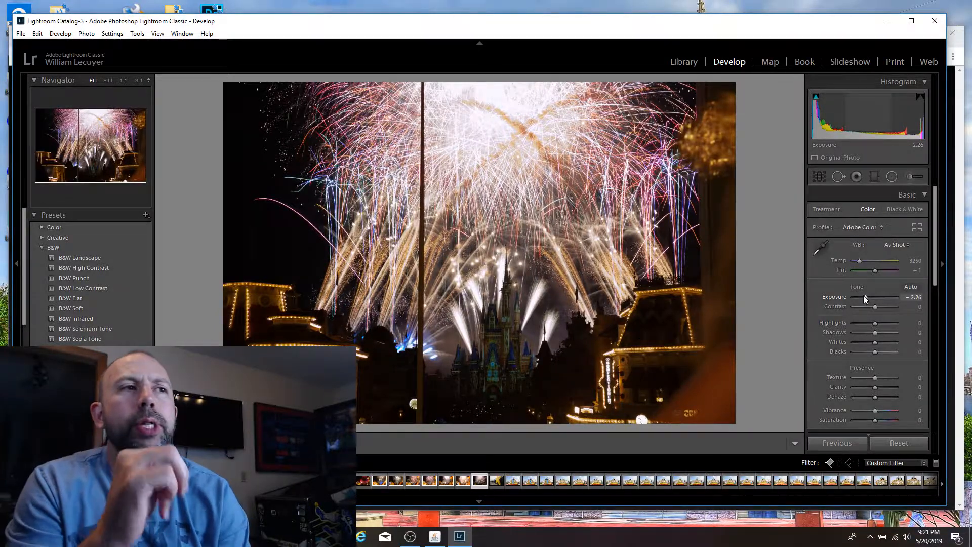
{"action": "key", "text": "p"}
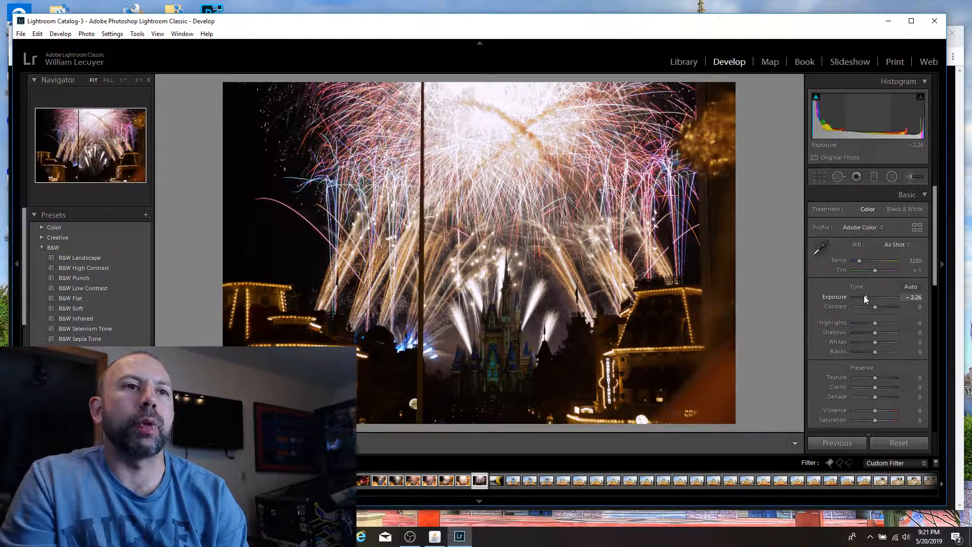
{"action": "left_click_drag", "start_coordinate": [864, 298], "coordinate": [863, 297]}
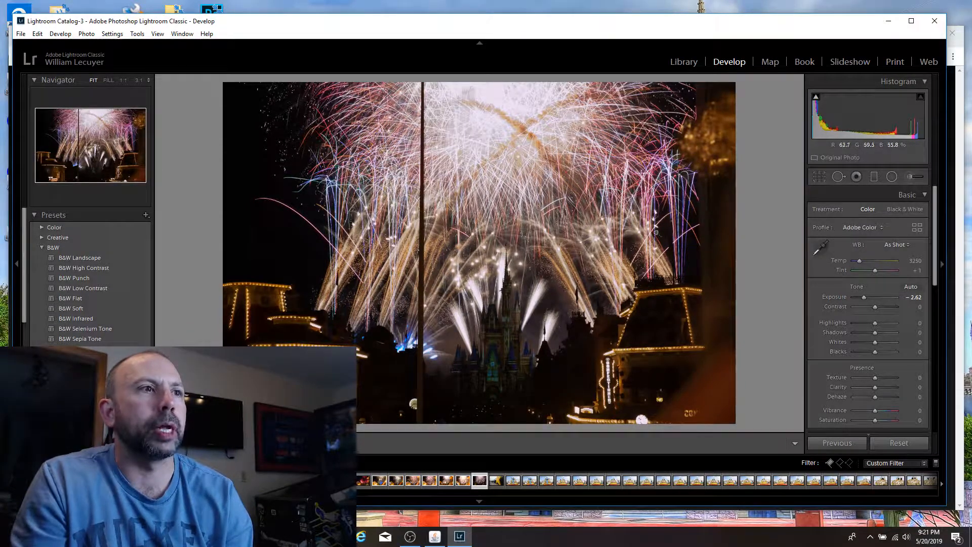
Step: Brush a local adjustment over the castle and its towers and set the brush Exposure to 1.91
{"action": "left_click", "coordinate": [909, 178]}
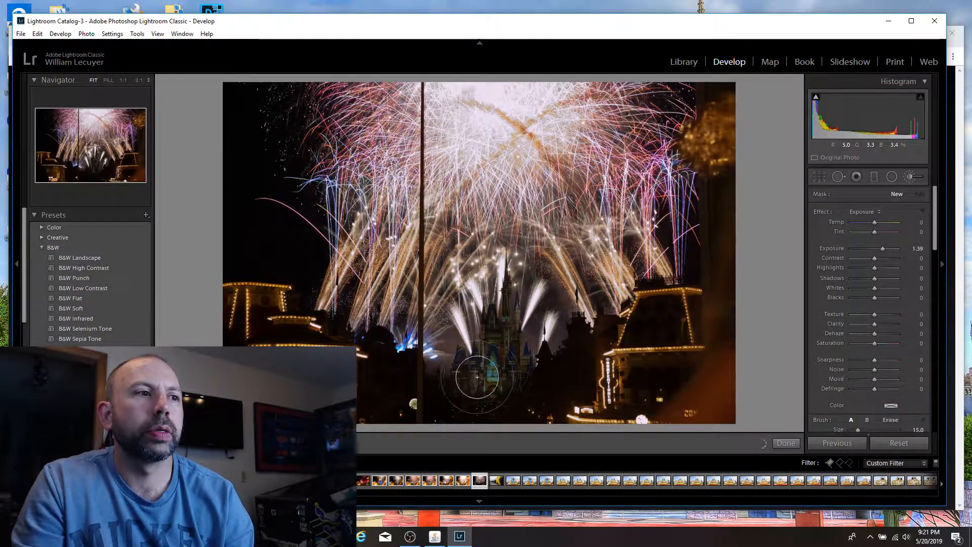
{"action": "mouse_move", "coordinate": [477, 377]}
{"action": "left_mouse_down"}
{"action": "mouse_move", "coordinate": [519, 362]}
{"action": "mouse_move", "coordinate": [506, 283]}
{"action": "left_mouse_up"}
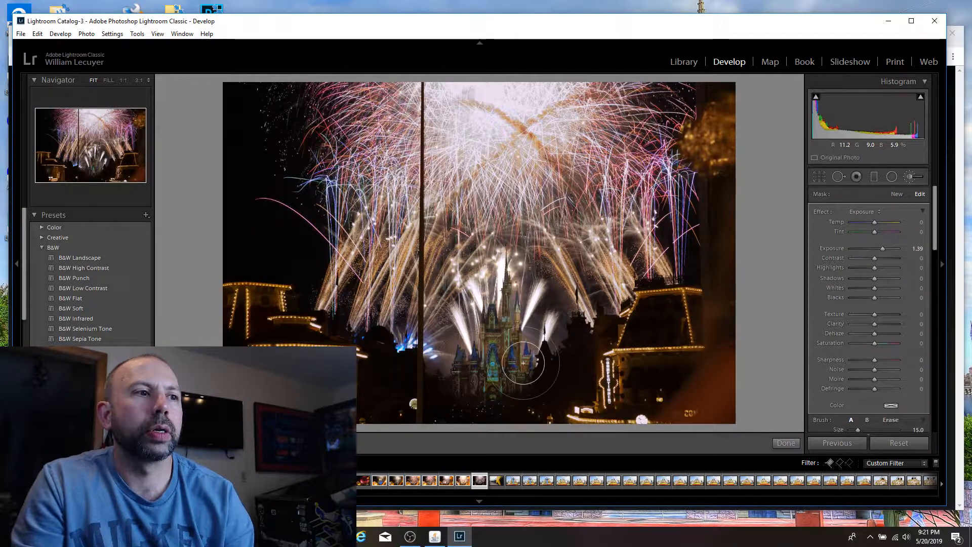
{"action": "mouse_move", "coordinate": [523, 362]}
{"action": "left_mouse_down"}
{"action": "mouse_move", "coordinate": [503, 388]}
{"action": "mouse_move", "coordinate": [481, 385]}
{"action": "mouse_move", "coordinate": [501, 377]}
{"action": "mouse_move", "coordinate": [498, 310]}
{"action": "mouse_move", "coordinate": [514, 282]}
{"action": "mouse_move", "coordinate": [505, 363]}
{"action": "mouse_move", "coordinate": [526, 365]}
{"action": "left_mouse_up"}
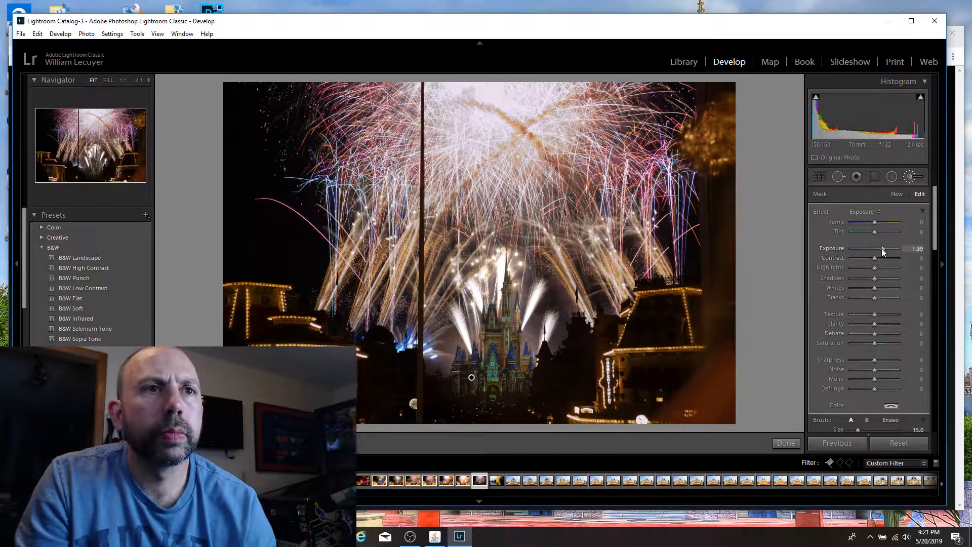
{"action": "left_click_drag", "start_coordinate": [882, 248], "coordinate": [885, 248]}
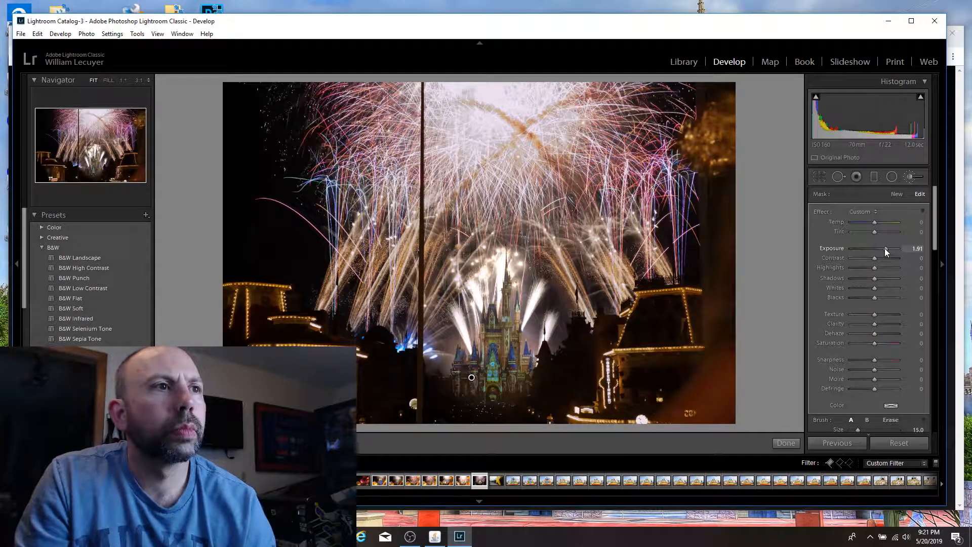
Step: Set the photo's Whites to −19 and Exposure to −2.26, and keep it flagged as a pick
{"action": "left_click", "coordinate": [817, 178]}
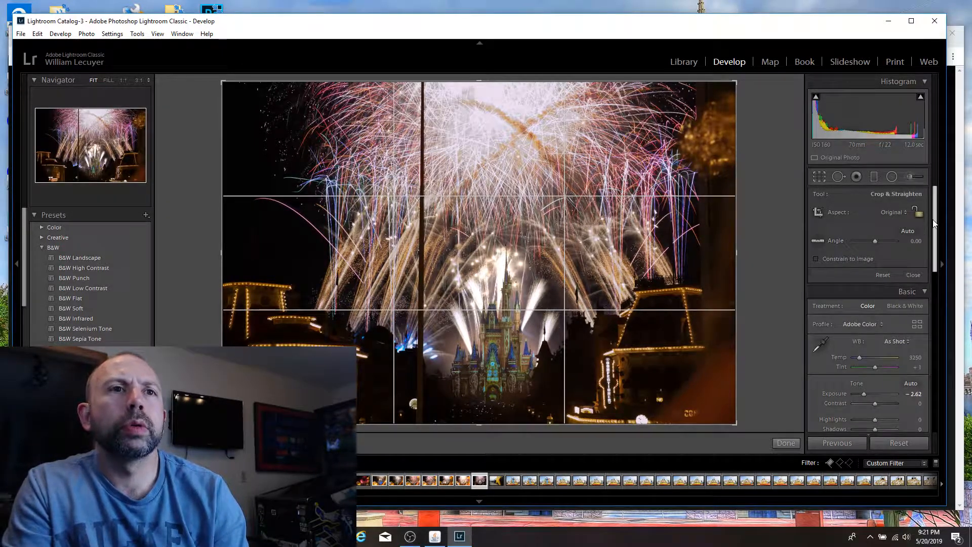
{"action": "left_click_drag", "start_coordinate": [934, 219], "coordinate": [934, 253]}
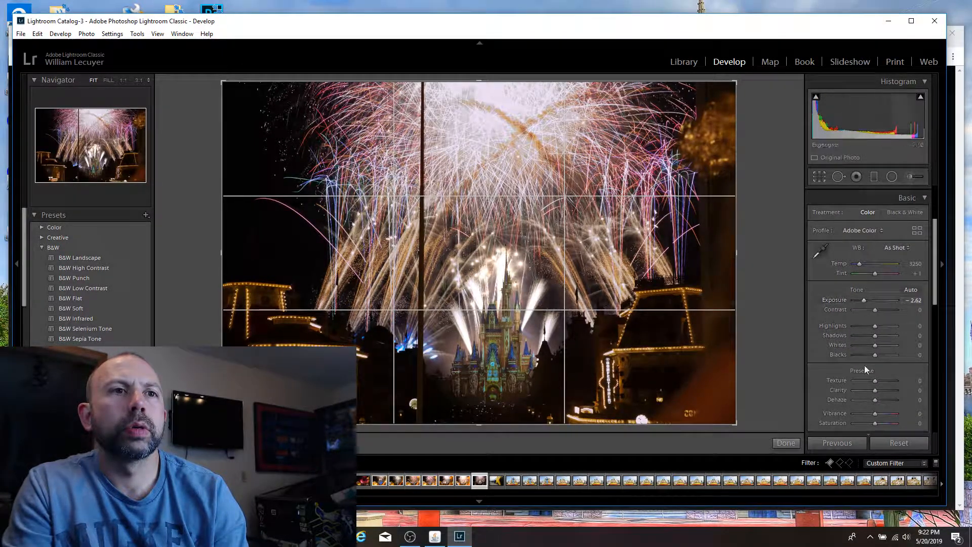
{"action": "mouse_move", "coordinate": [876, 345]}
{"action": "left_mouse_down"}
{"action": "mouse_move", "coordinate": [821, 346]}
{"action": "mouse_move", "coordinate": [871, 344]}
{"action": "left_mouse_up"}
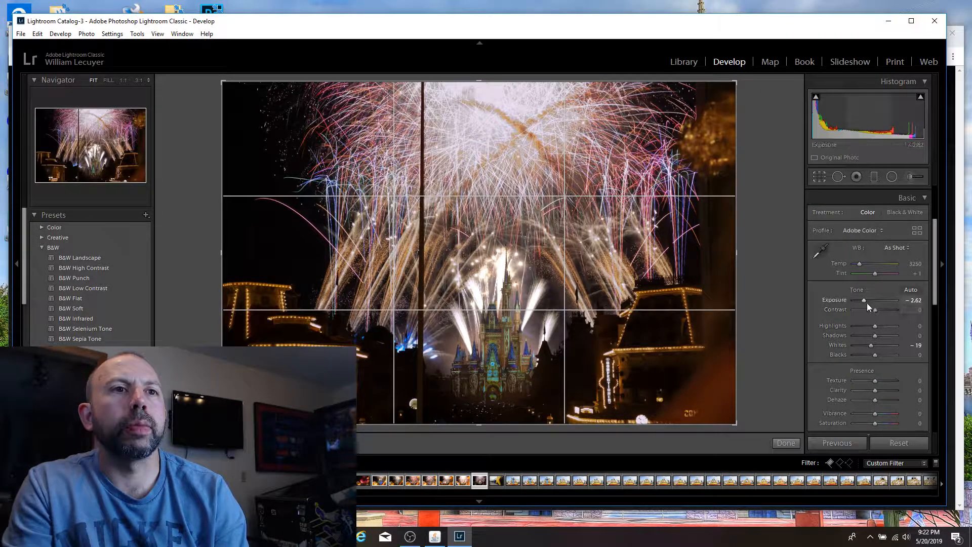
{"action": "left_click_drag", "start_coordinate": [866, 303], "coordinate": [867, 299]}
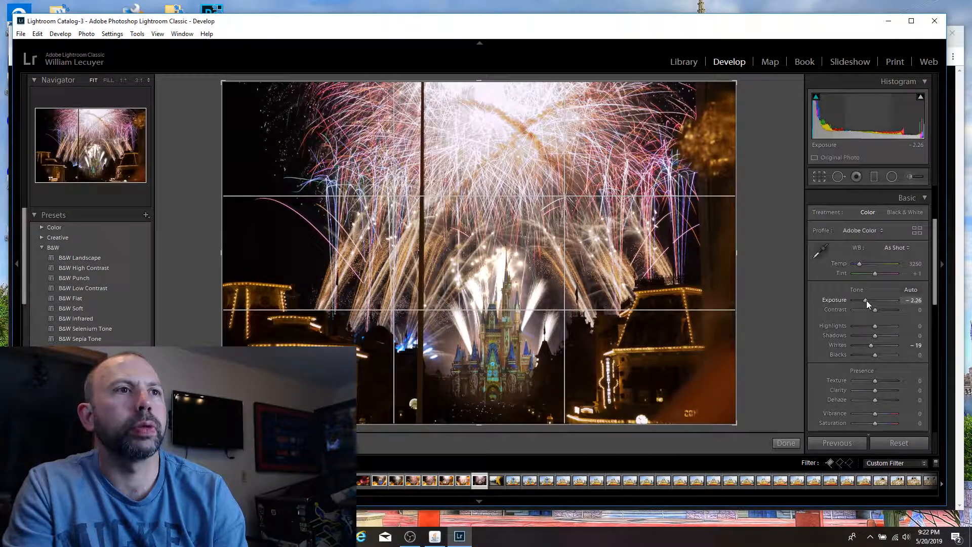
{"action": "key", "text": "p"}
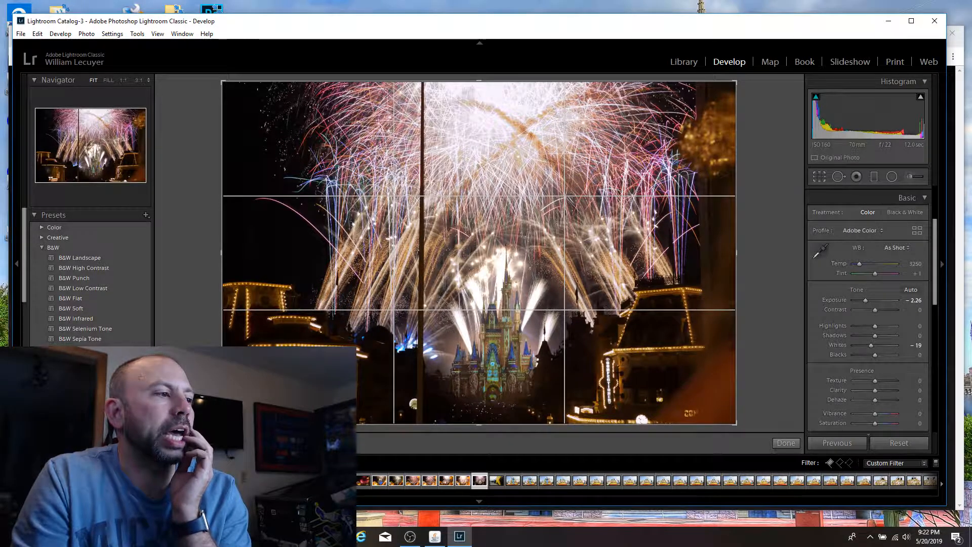
Step: Select the whole run of fireworks shots in the filmstrip ending at the current one
{"action": "scroll", "coordinate": [646, 480], "scroll_direction": "up", "scroll_amount": 10}
{"action": "scroll", "coordinate": [646, 481], "scroll_direction": "up", "scroll_amount": 2}
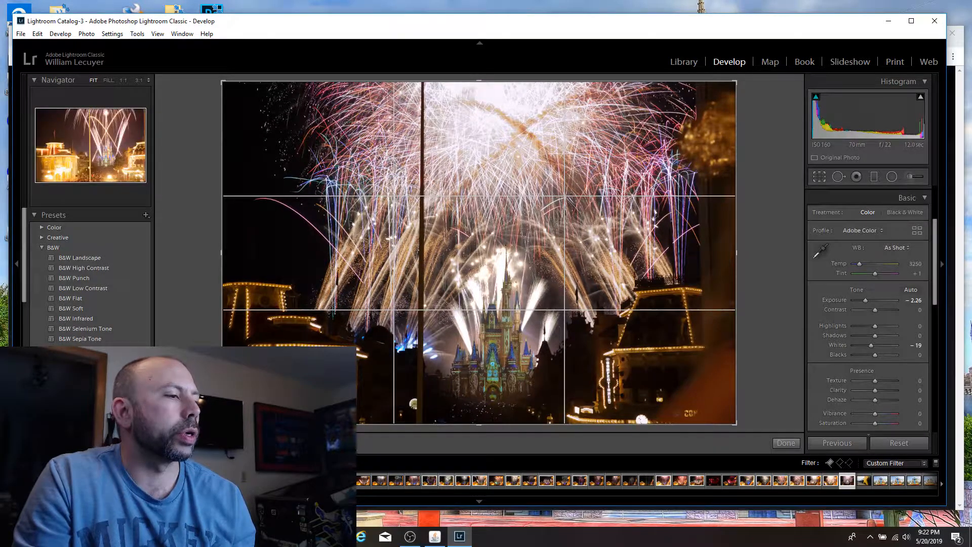
{"action": "left_click", "coordinate": [203, 480], "text": "shift"}
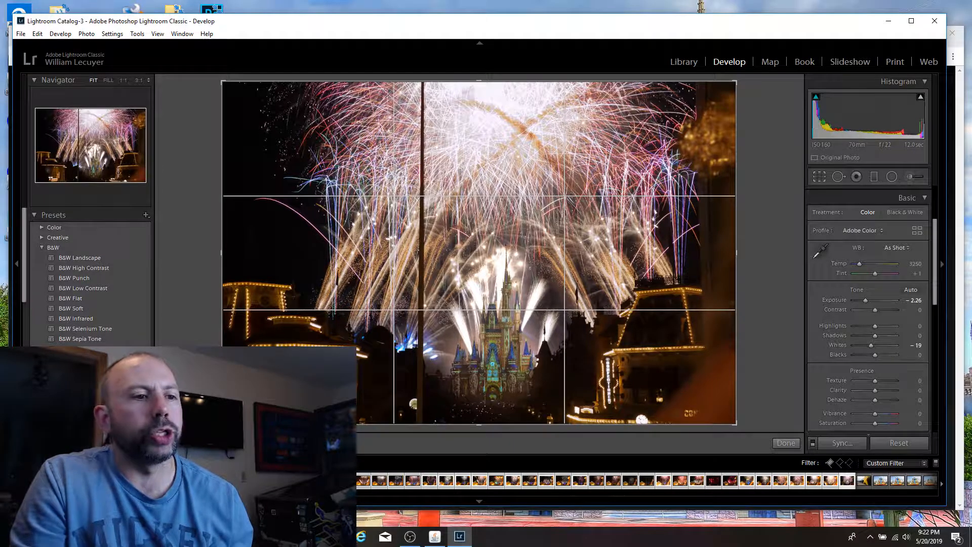
Step: Flag the photo of the giant yellow star beside the blue building letters as a pick
{"action": "scroll", "coordinate": [647, 480], "scroll_direction": "down", "scroll_amount": 10}
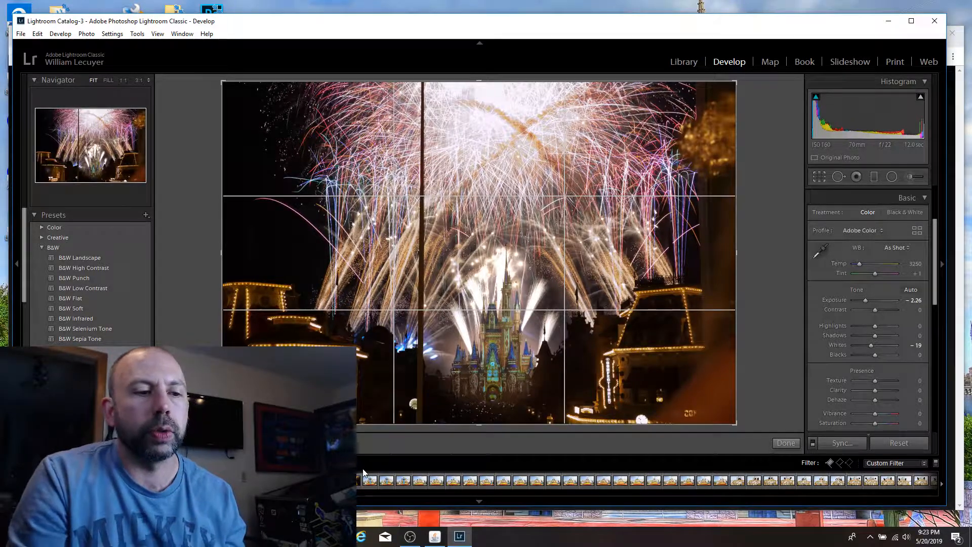
{"action": "left_click", "coordinate": [353, 481]}
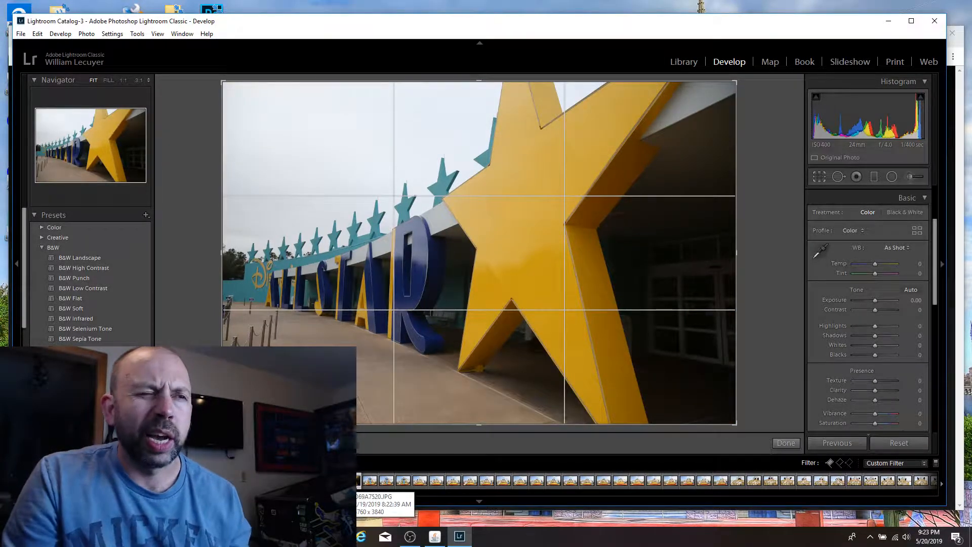
{"action": "key", "text": "p"}
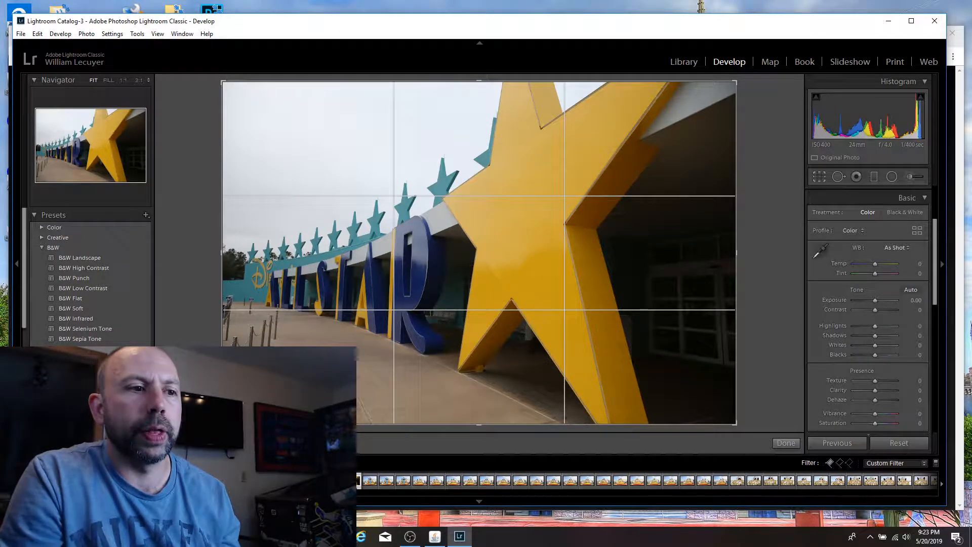
Step: Open the first parade float photo without the crop overlay, check the performers' and characters' faces at 1:1, and flag it as a pick
{"action": "left_click", "coordinate": [372, 481]}
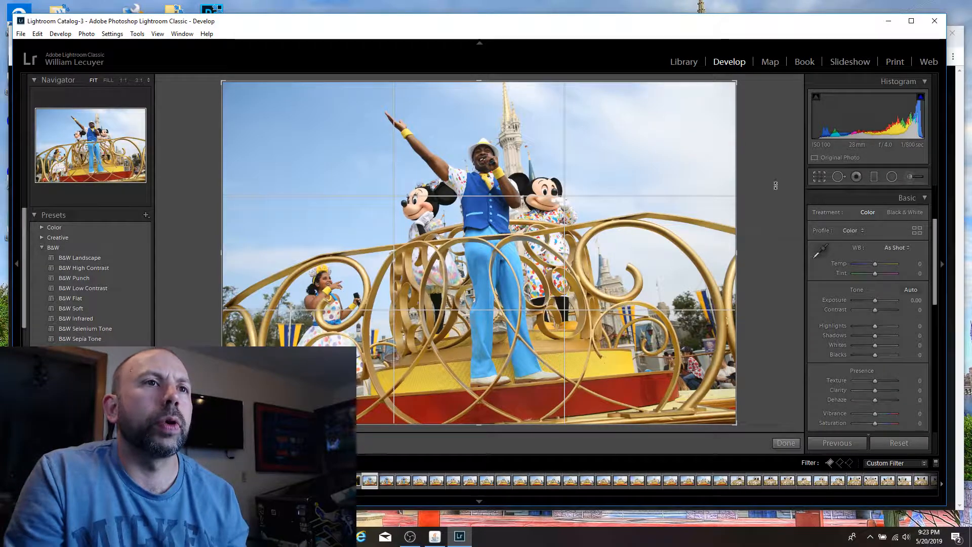
{"action": "left_click", "coordinate": [820, 177]}
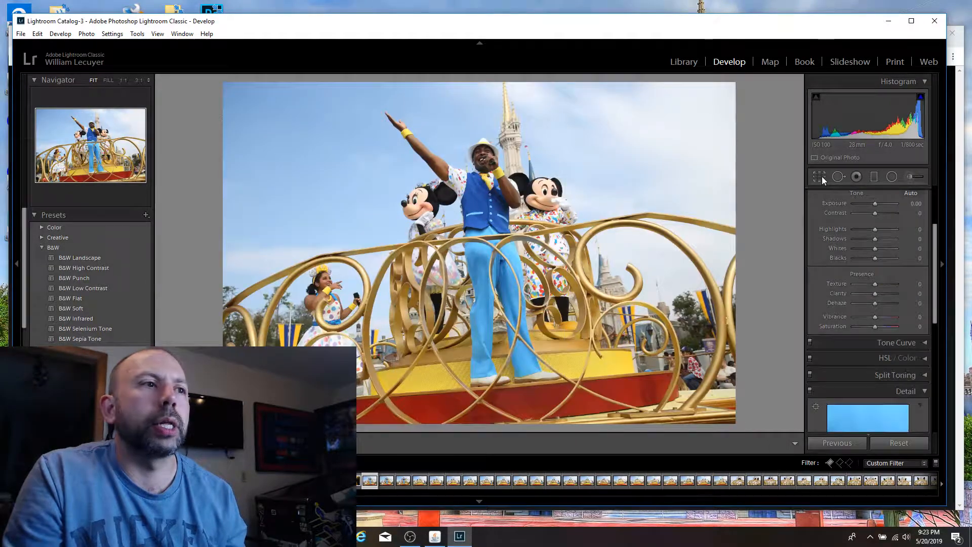
{"action": "left_click", "coordinate": [320, 291]}
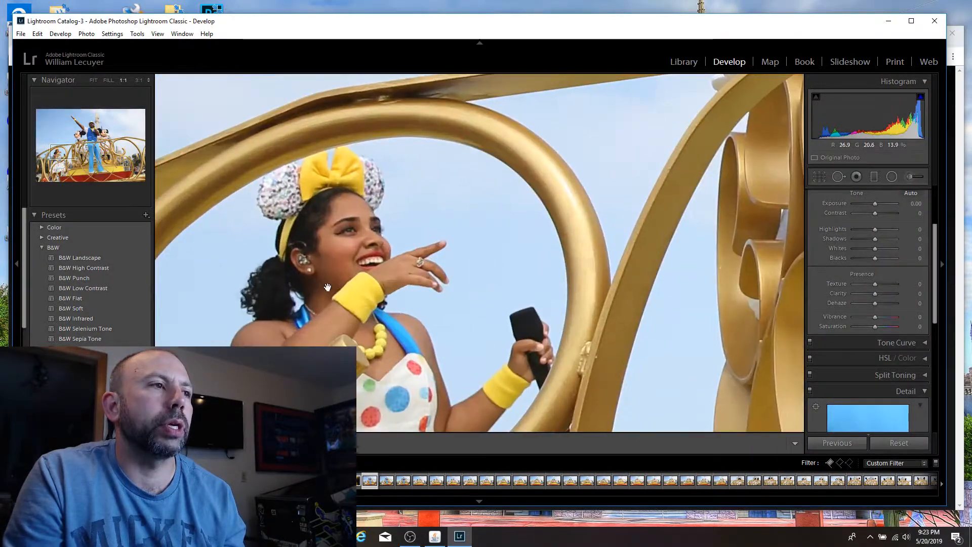
{"action": "left_click", "coordinate": [424, 260]}
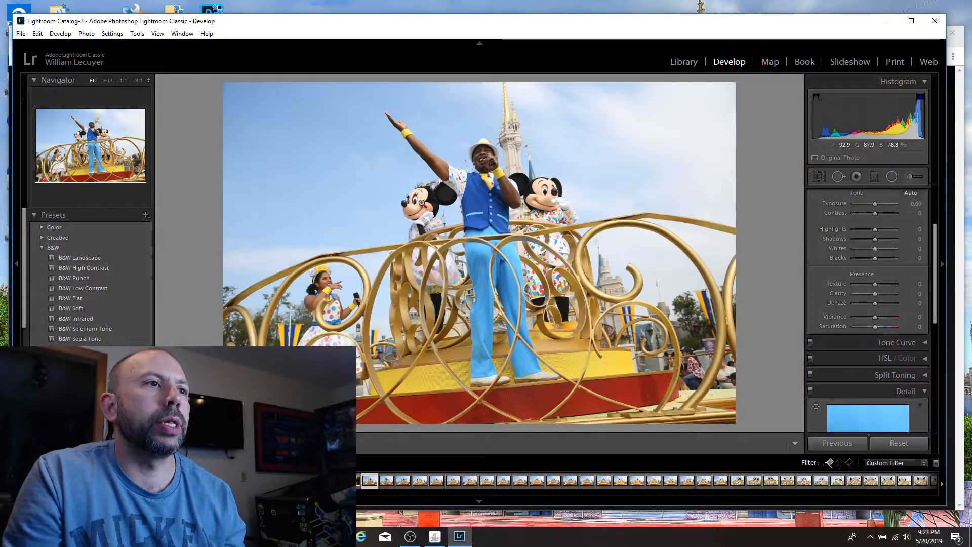
{"action": "left_click", "coordinate": [424, 200]}
{"action": "left_click", "coordinate": [450, 208]}
{"action": "left_click", "coordinate": [551, 202]}
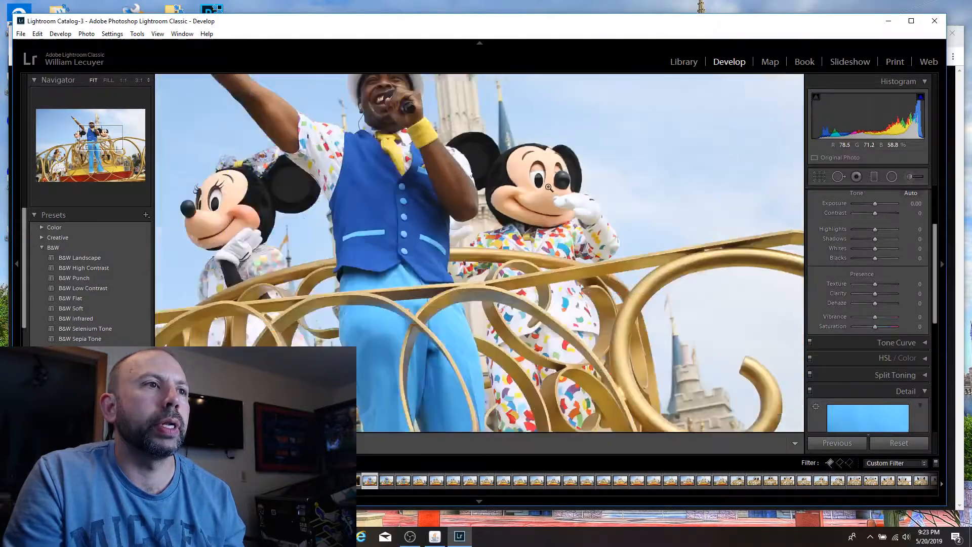
{"action": "left_click", "coordinate": [549, 188]}
{"action": "left_click", "coordinate": [483, 157]}
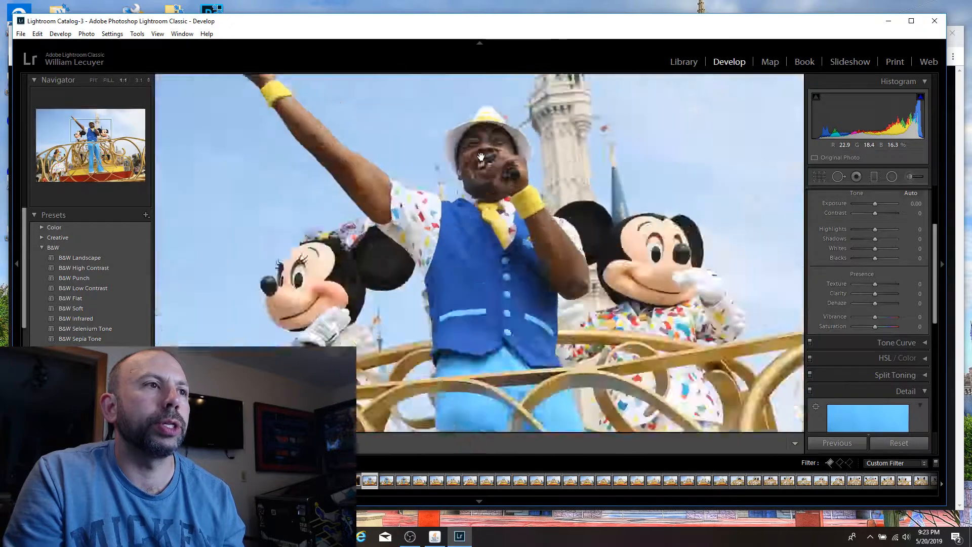
{"action": "left_click", "coordinate": [485, 147]}
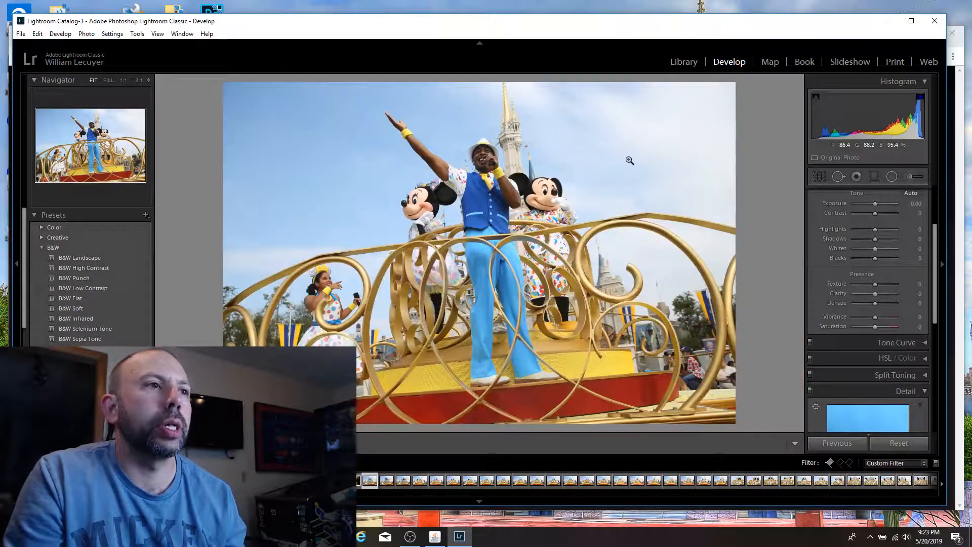
{"action": "key", "text": "p"}
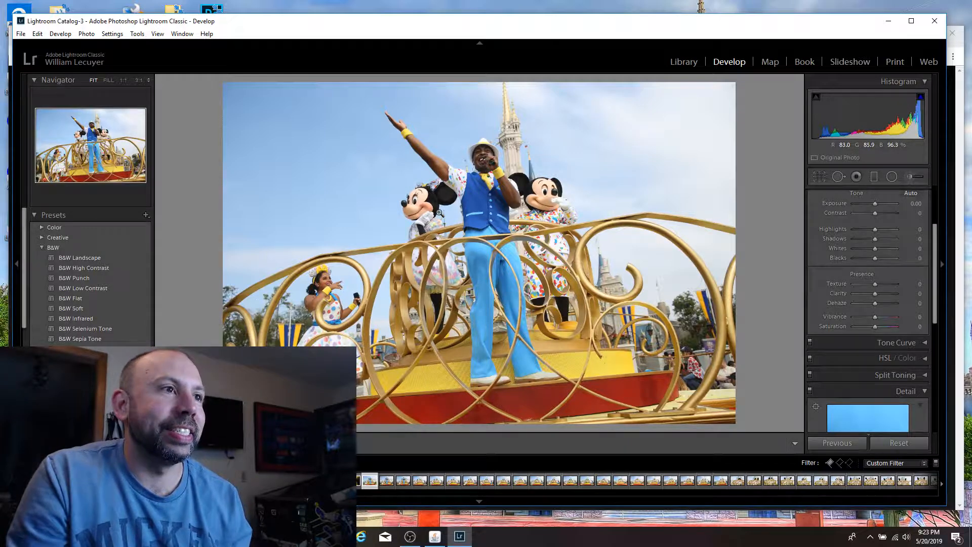
Step: Compare the next float shot, with Mickey's hand raised, against the previous one and flag it as a pick
{"action": "key", "text": "Right"}
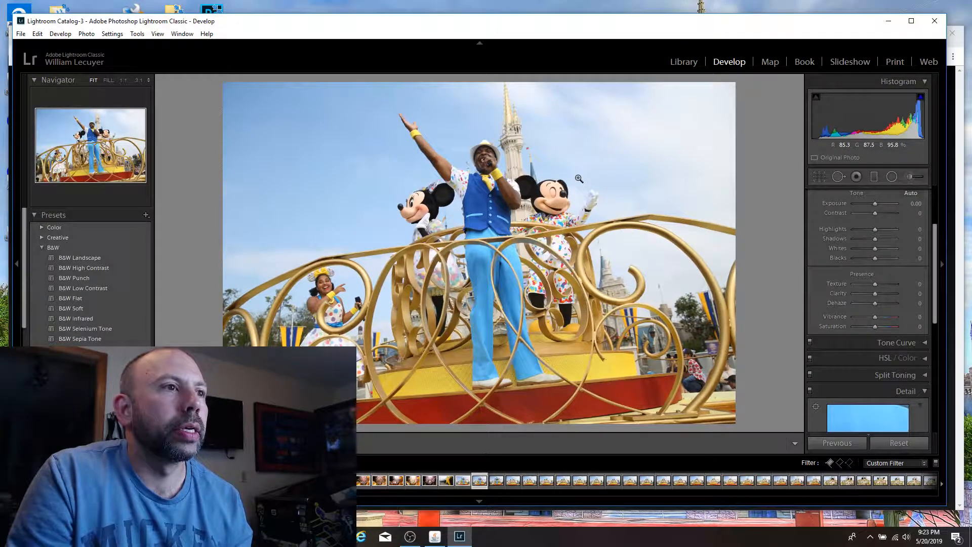
{"action": "key", "text": "Left"}
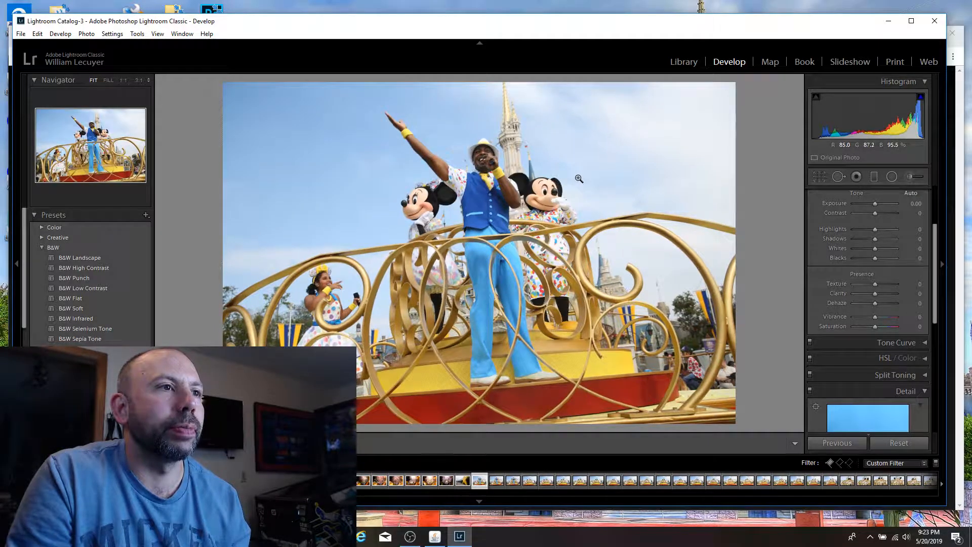
{"action": "key", "text": "Right"}
{"action": "key", "text": "p"}
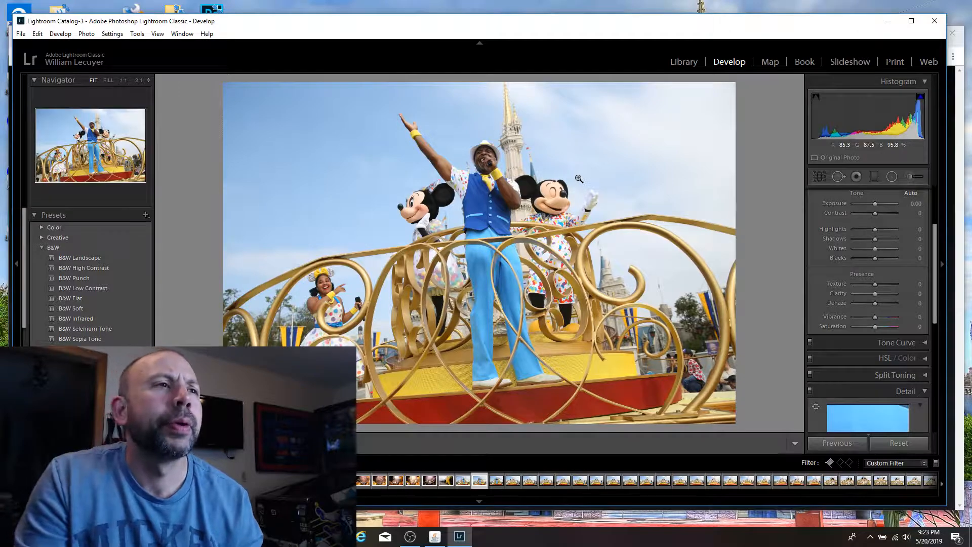
Step: Examine the singer in the white hat and the dancer with the yellow bow at 1:1
{"action": "left_click", "coordinate": [483, 144]}
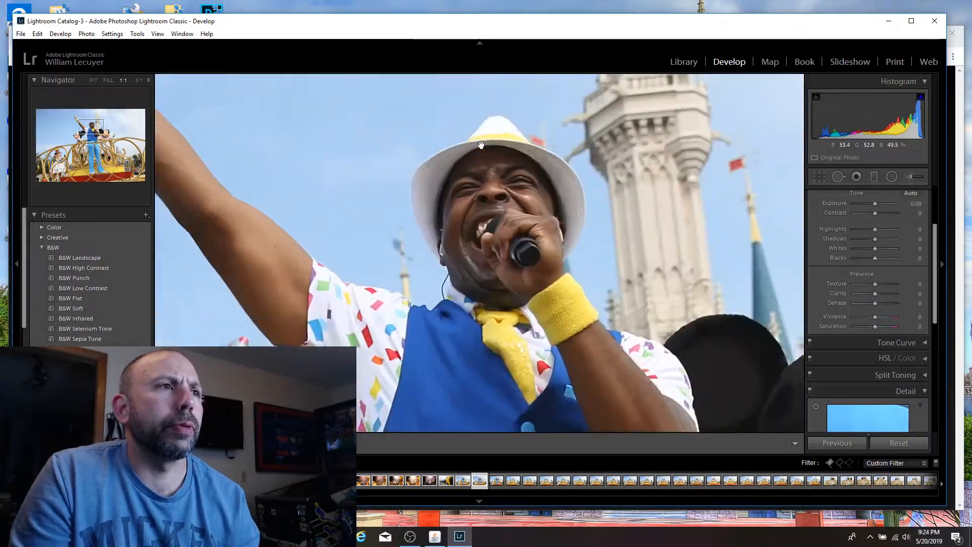
{"action": "left_click", "coordinate": [453, 147]}
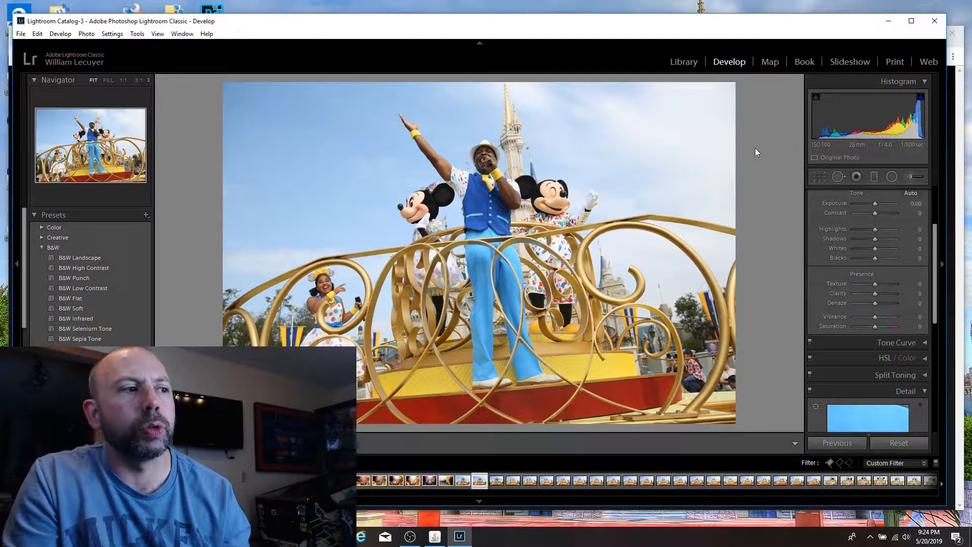
{"action": "left_click", "coordinate": [334, 293]}
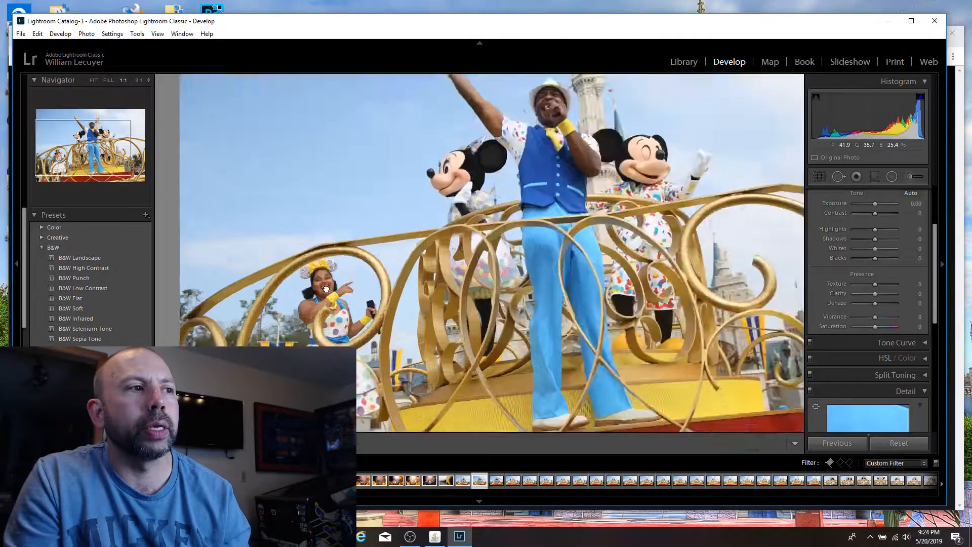
{"action": "left_click", "coordinate": [401, 289]}
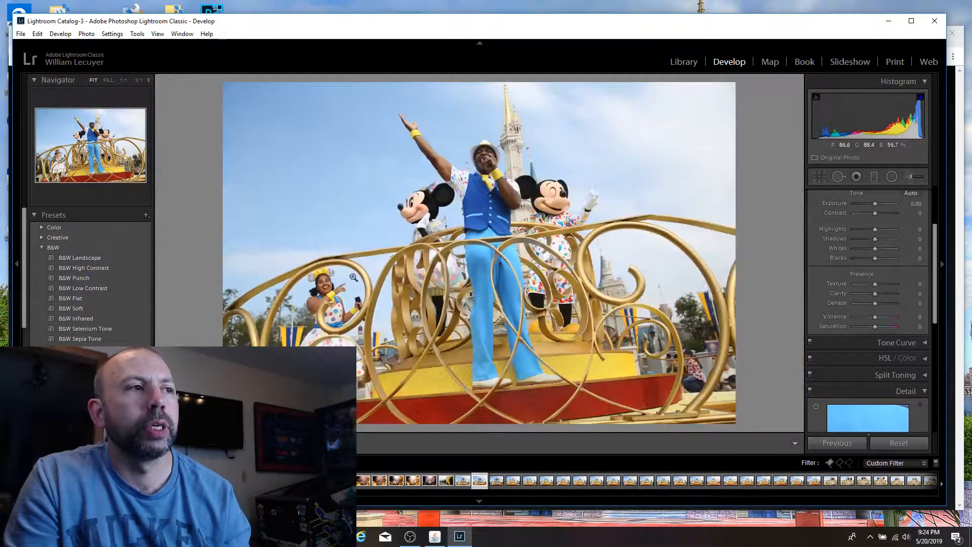
Step: Check the singer's face and microphone at 1:1, and flag the following float shot, with his finger raised to his lips, as a pick
{"action": "left_click", "coordinate": [495, 160]}
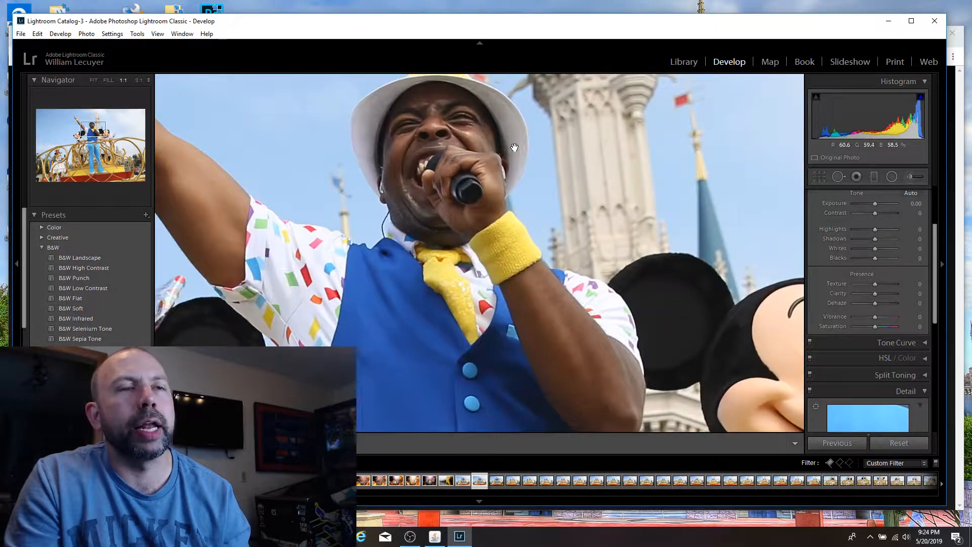
{"action": "left_click", "coordinate": [514, 147]}
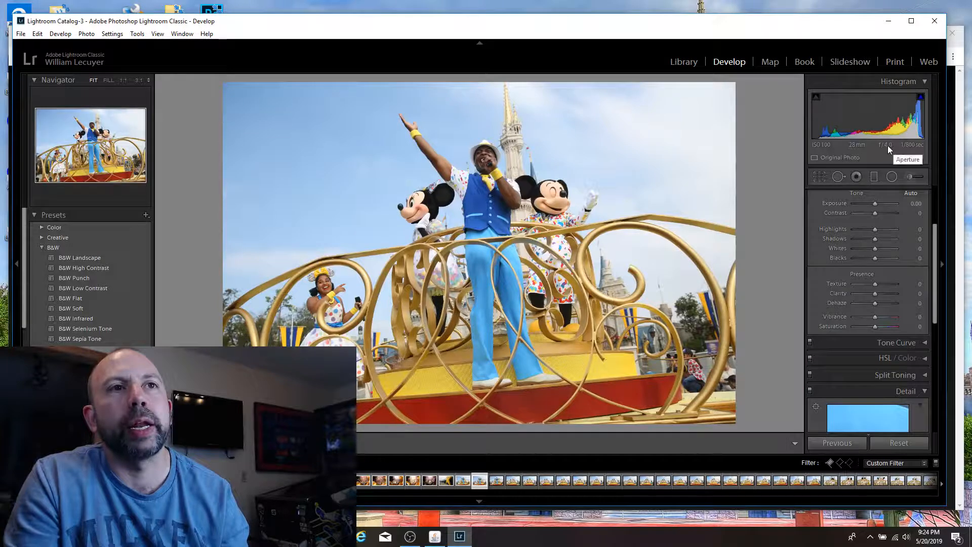
{"action": "key", "text": "Right"}
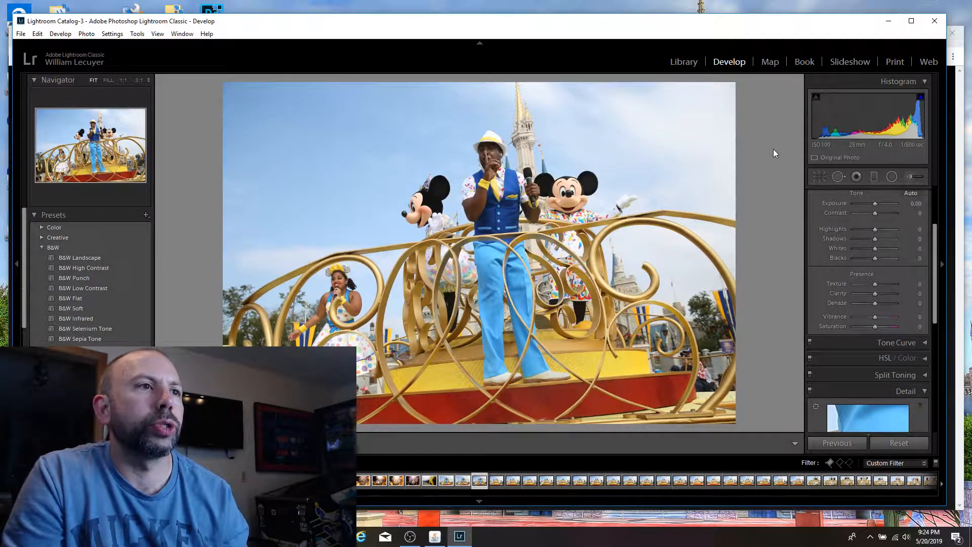
{"action": "key", "text": "p"}
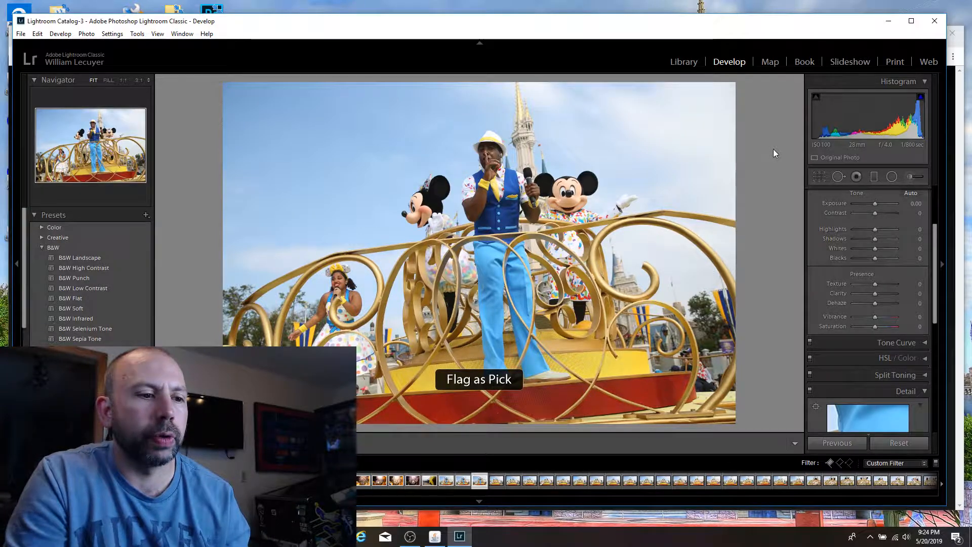
Step: Review the next float shots, including those with Mickey and Minnie turned sideways before the castle, for another pick
{"action": "key", "text": "Right"}
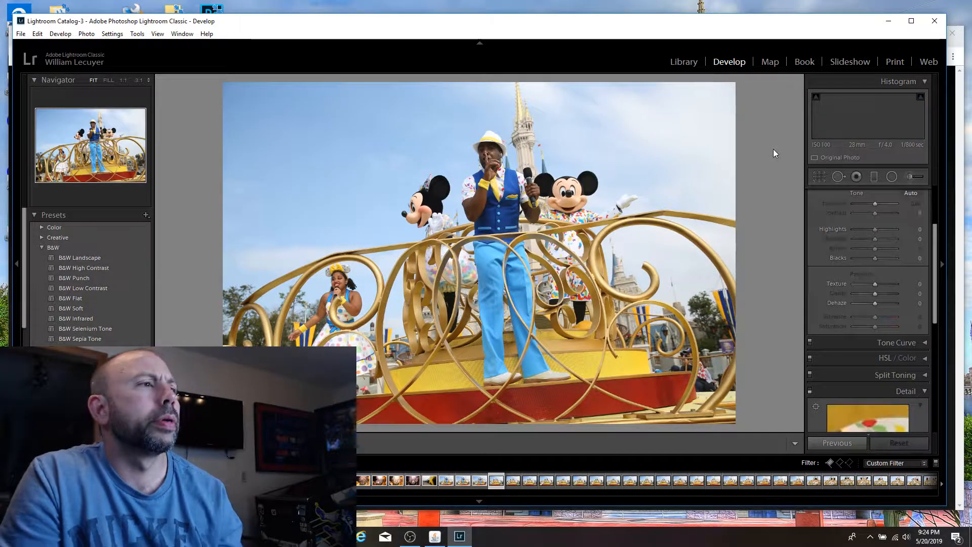
{"action": "key", "text": "Right"}
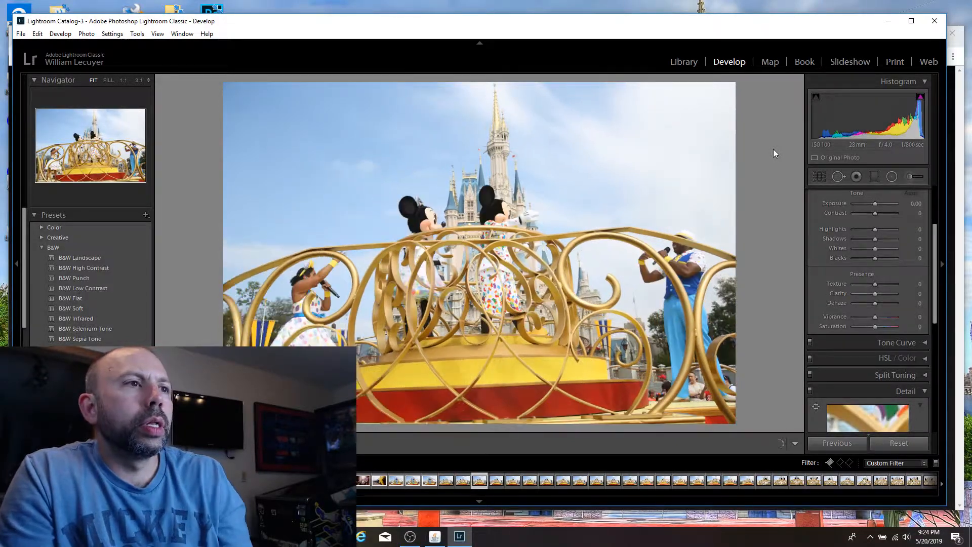
{"action": "key", "text": "Right"}
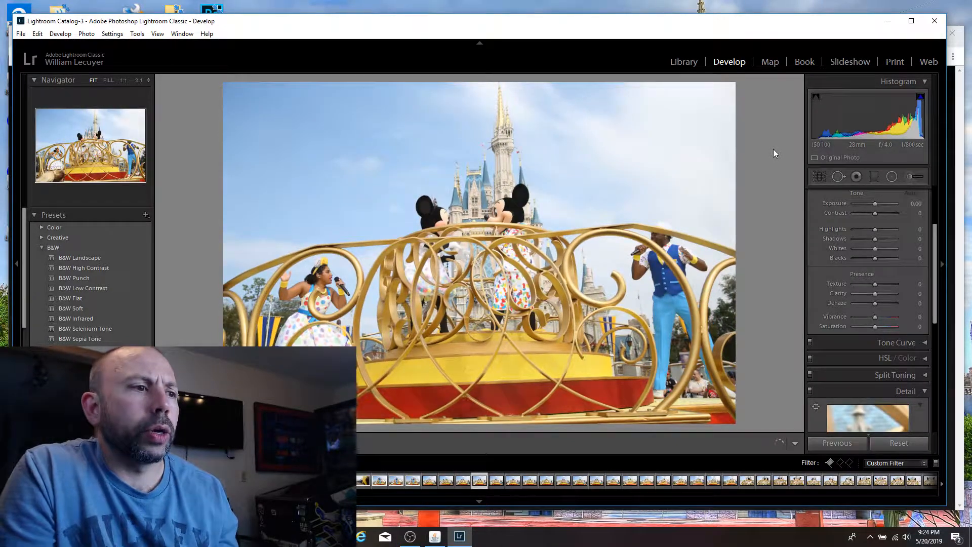
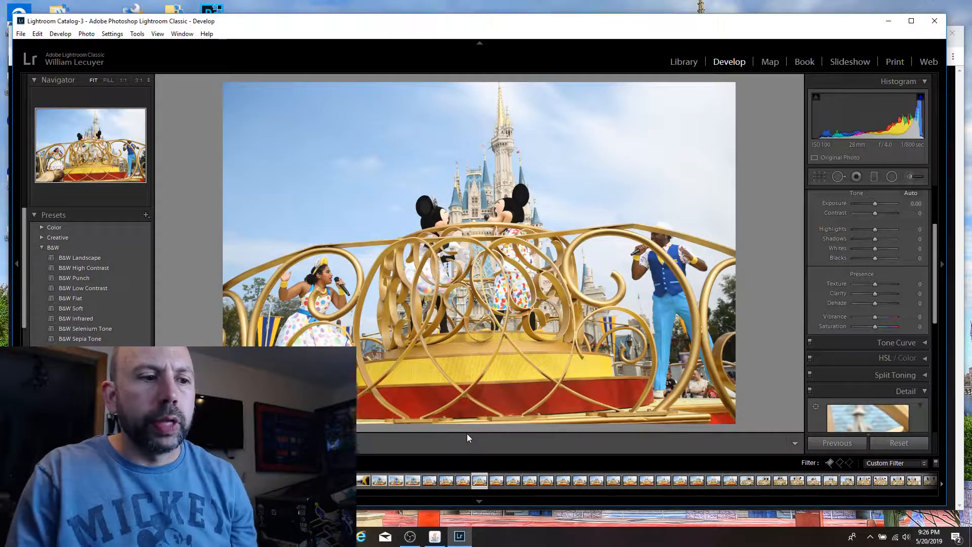
Step: Compare the next float shots of Mickey and Minnie facing forward and leaning together before the castle to find another pick
{"action": "key", "text": "Right"}
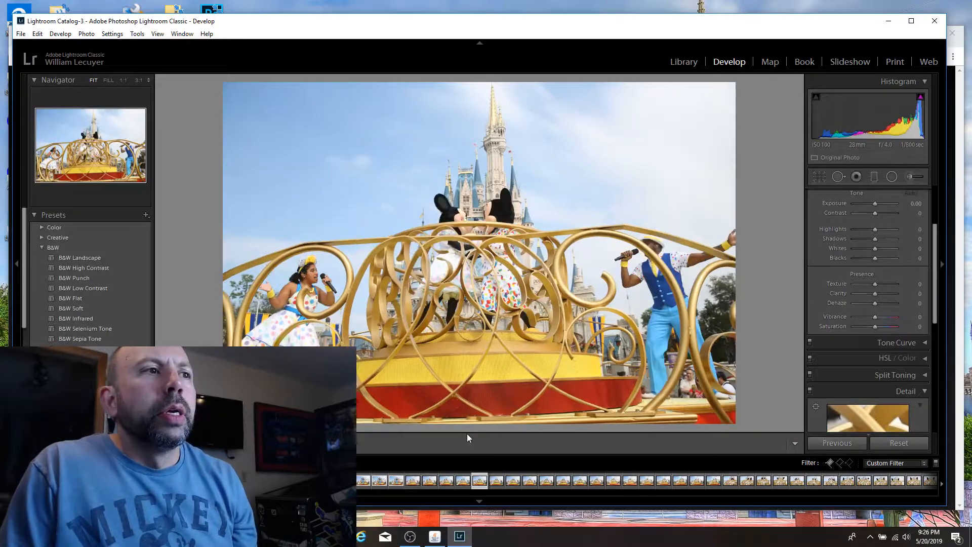
{"action": "key", "text": "Right"}
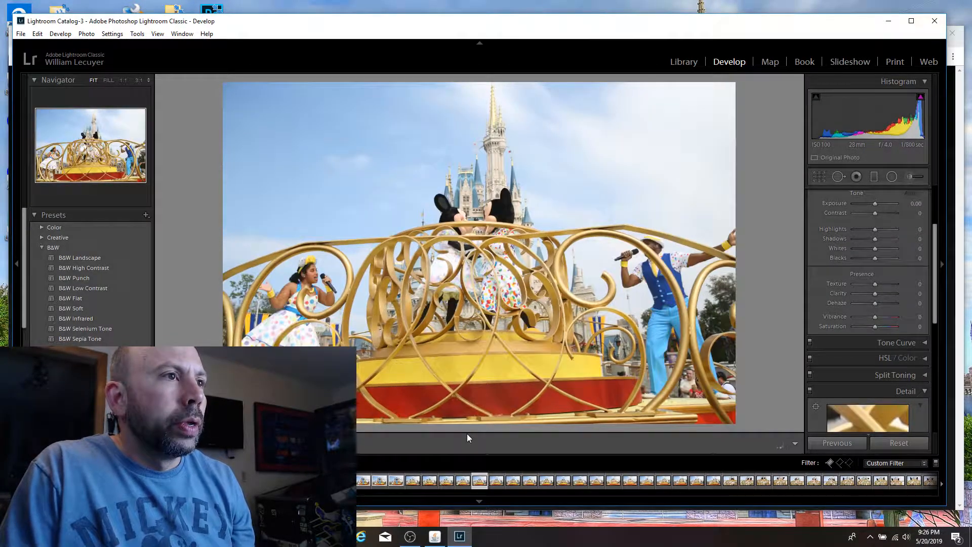
{"action": "key", "text": "Right"}
{"action": "key", "text": "Left"}
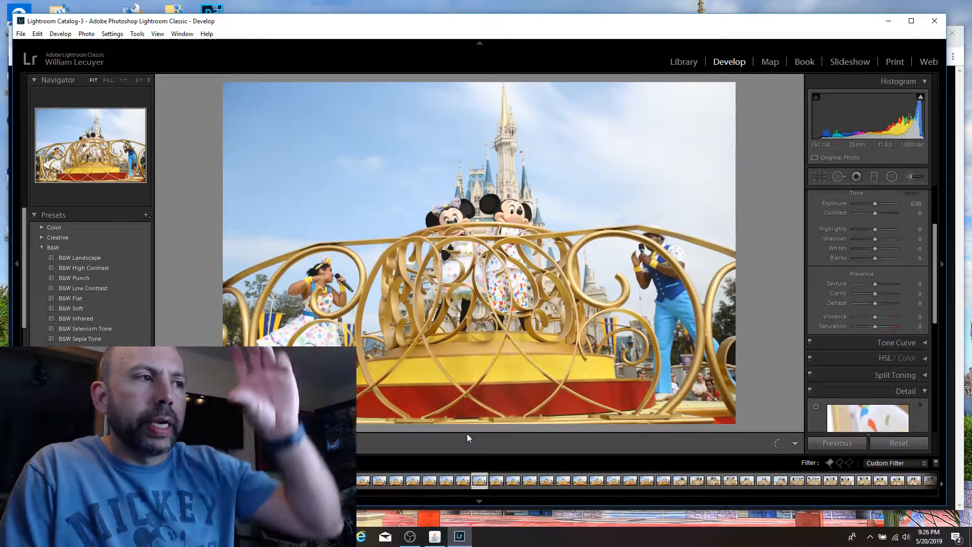
{"action": "key", "text": "Right"}
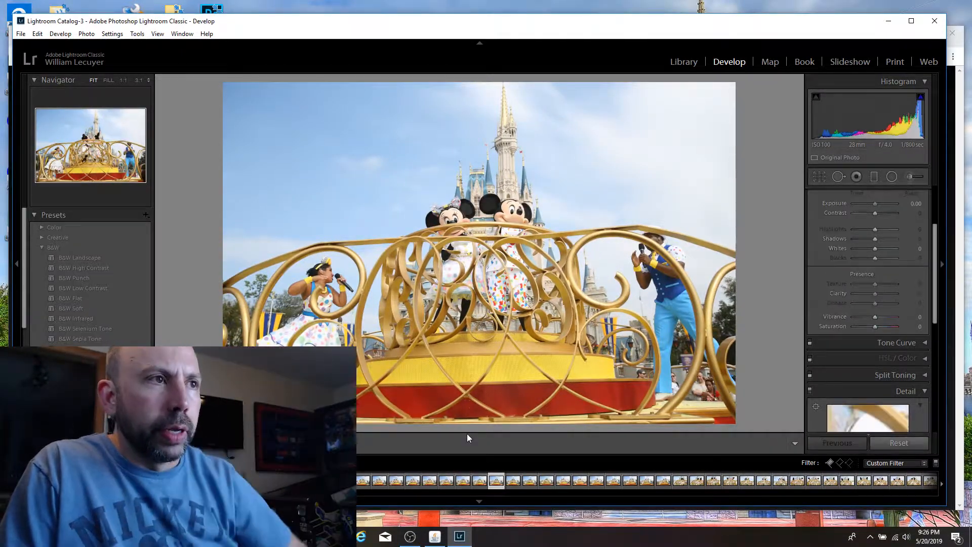
{"action": "key", "text": "Left"}
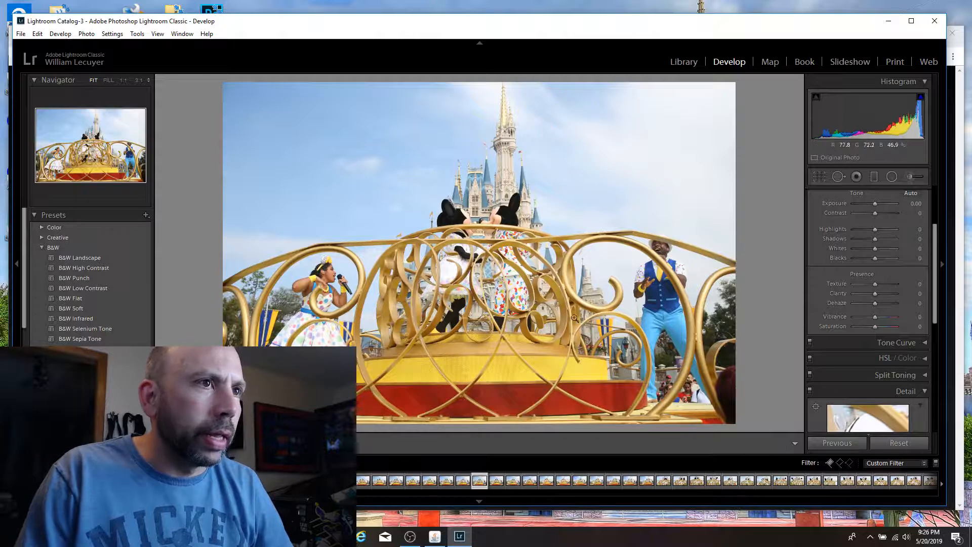
Step: Zoom in on the singer in the blue vest and on Mickey and Minnie kissing, and flag this float shot as a pick
{"action": "left_click", "coordinate": [656, 260]}
{"action": "left_click", "coordinate": [657, 251]}
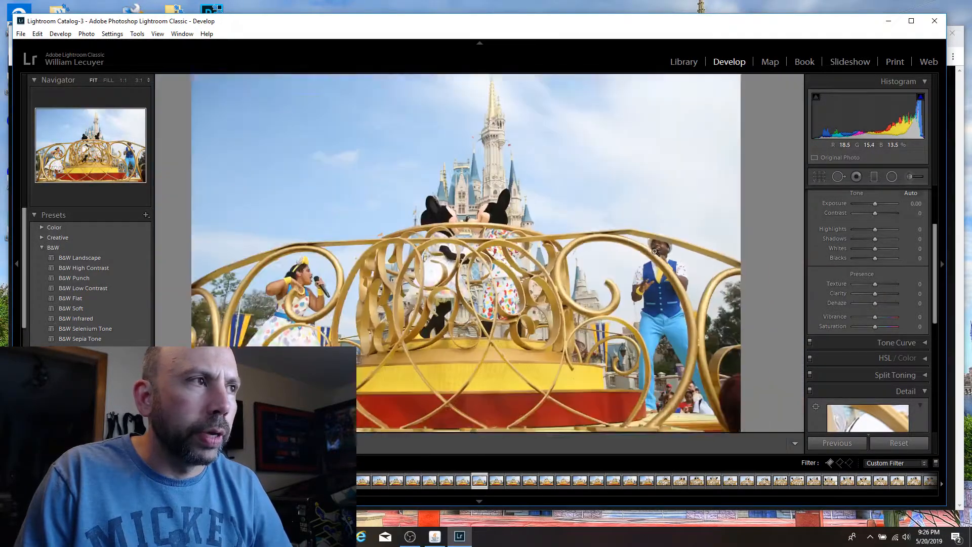
{"action": "left_click", "coordinate": [478, 224]}
{"action": "left_click", "coordinate": [597, 218]}
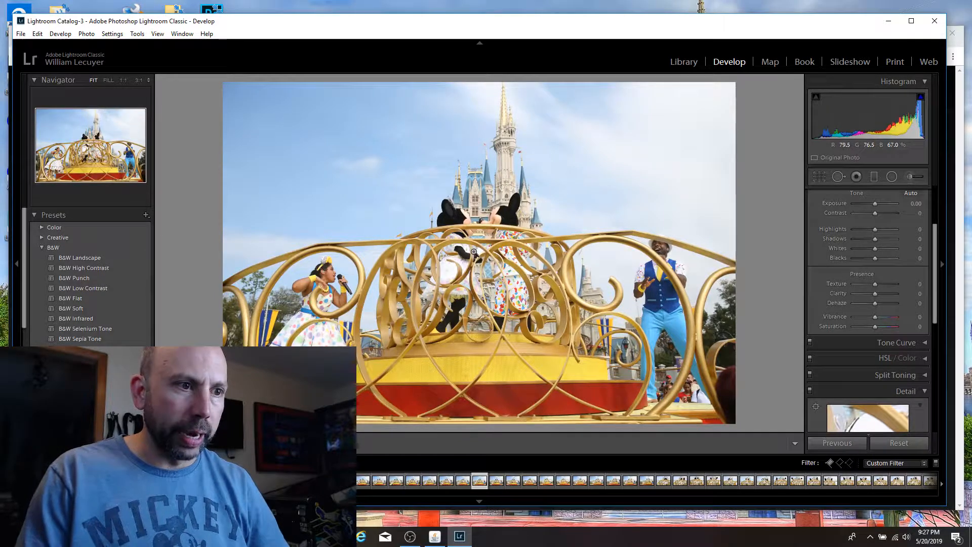
{"action": "key", "text": "p"}
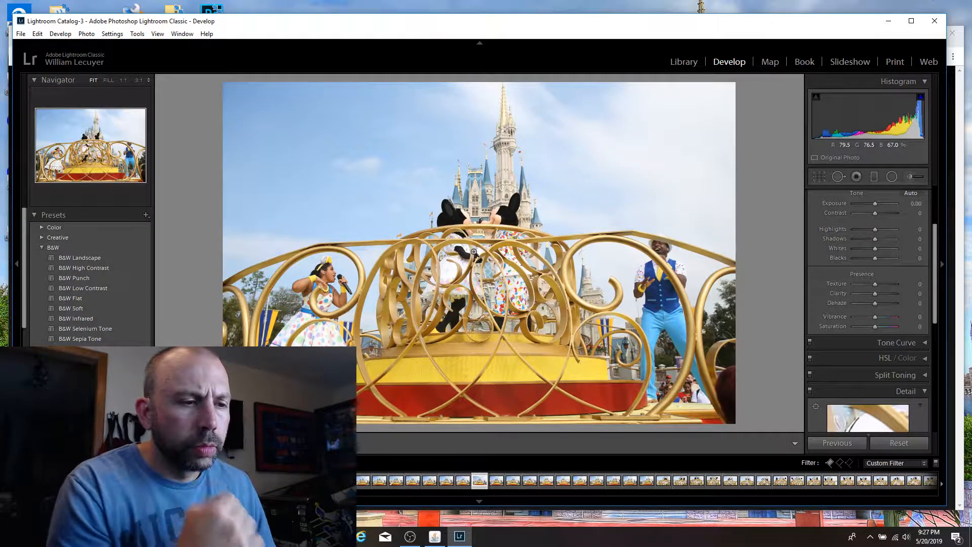
{"action": "key", "text": "p"}
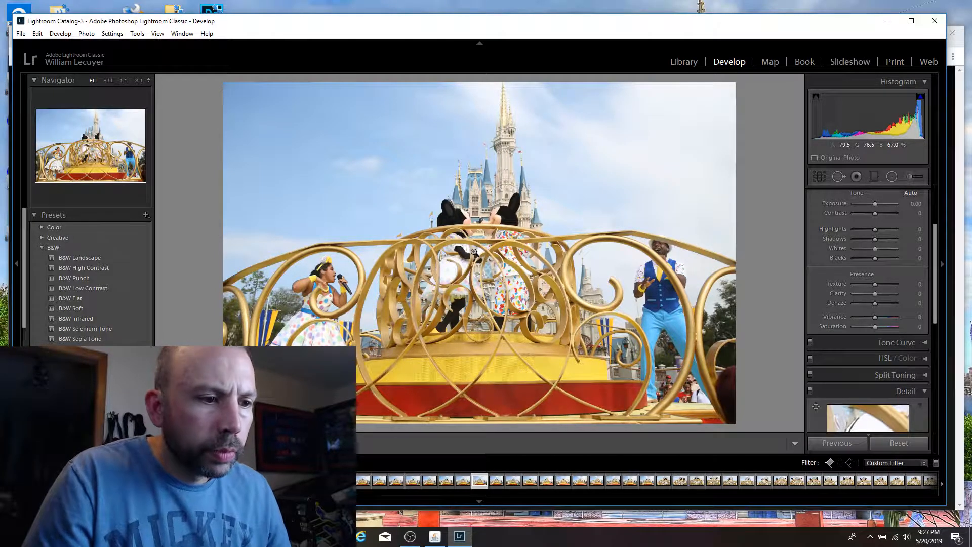
Step: Compare the flagged kissing shot with its neighbour, and examine both singers and the kissing characters at 1:1
{"action": "key", "text": "Right"}
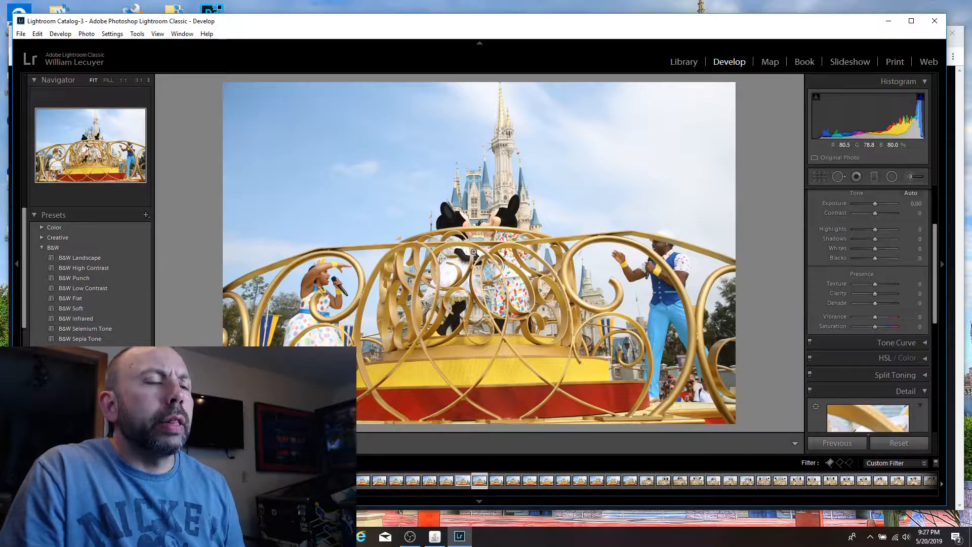
{"action": "key", "text": "Right"}
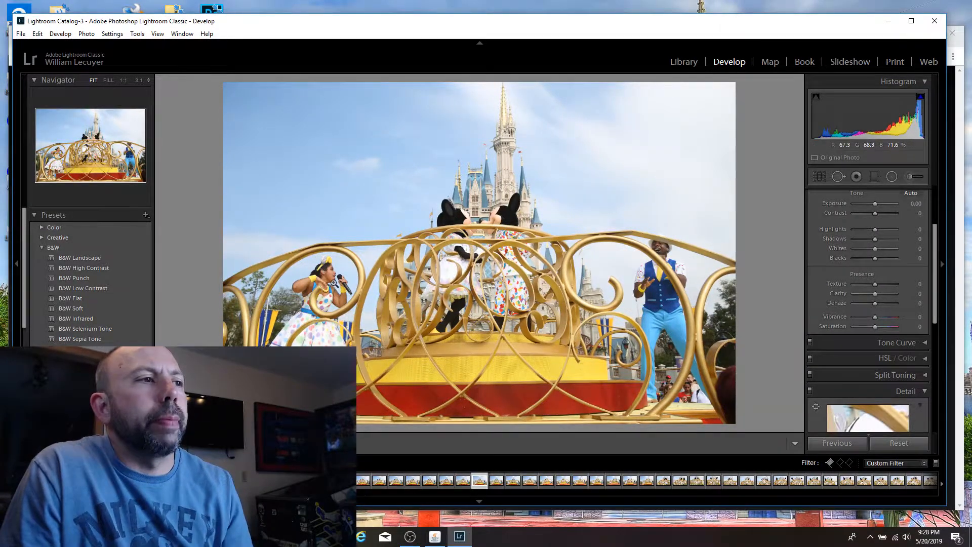
{"action": "left_click", "coordinate": [333, 282]}
{"action": "left_click", "coordinate": [332, 282]}
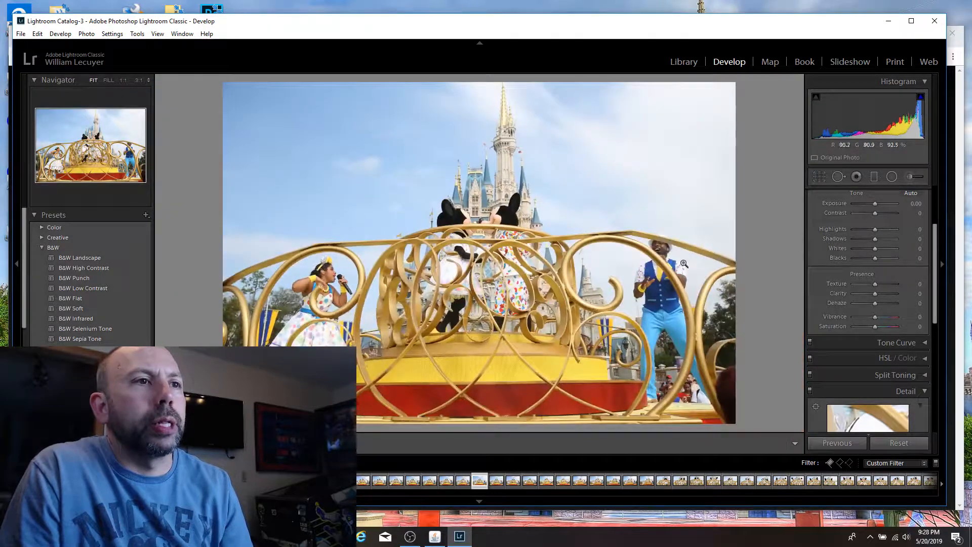
{"action": "left_click", "coordinate": [661, 260]}
{"action": "left_click", "coordinate": [661, 245]}
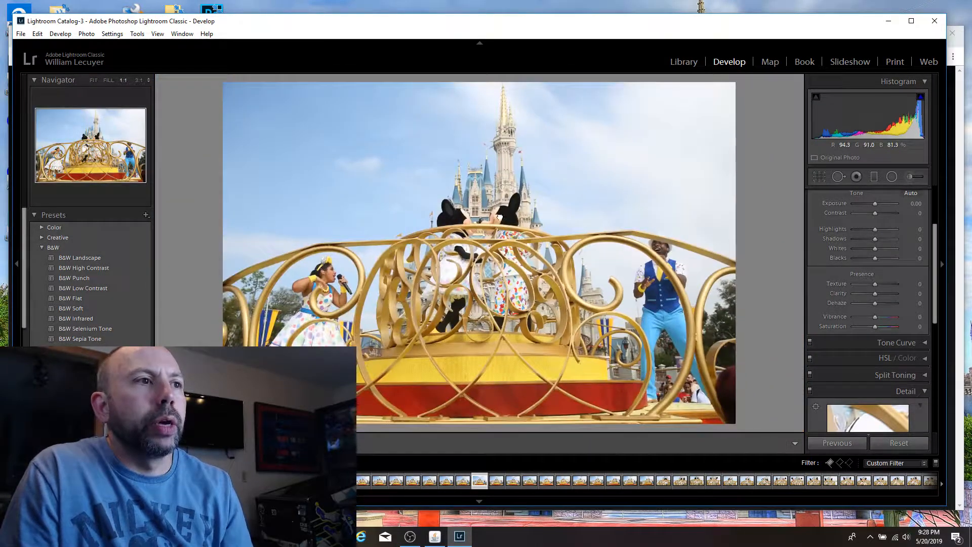
{"action": "left_click", "coordinate": [500, 218]}
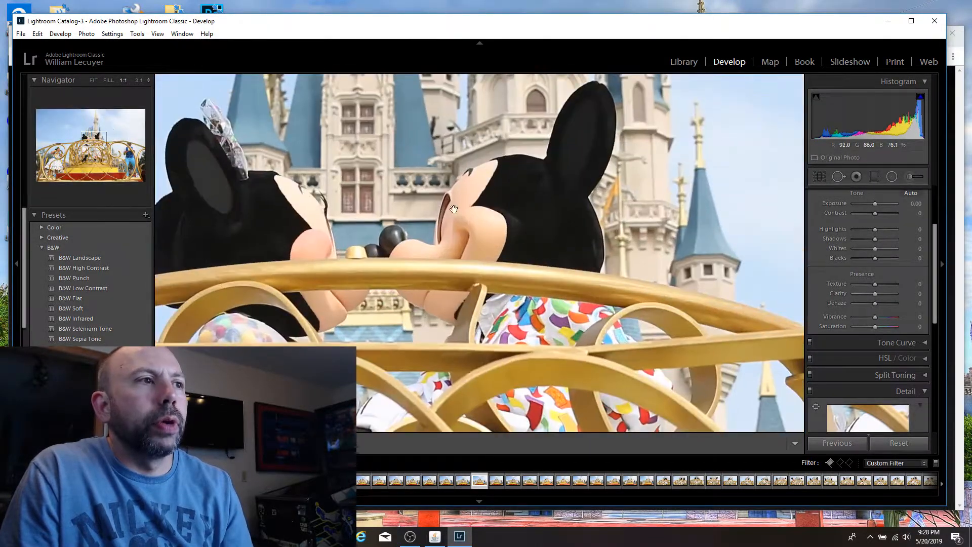
{"action": "left_click", "coordinate": [359, 188]}
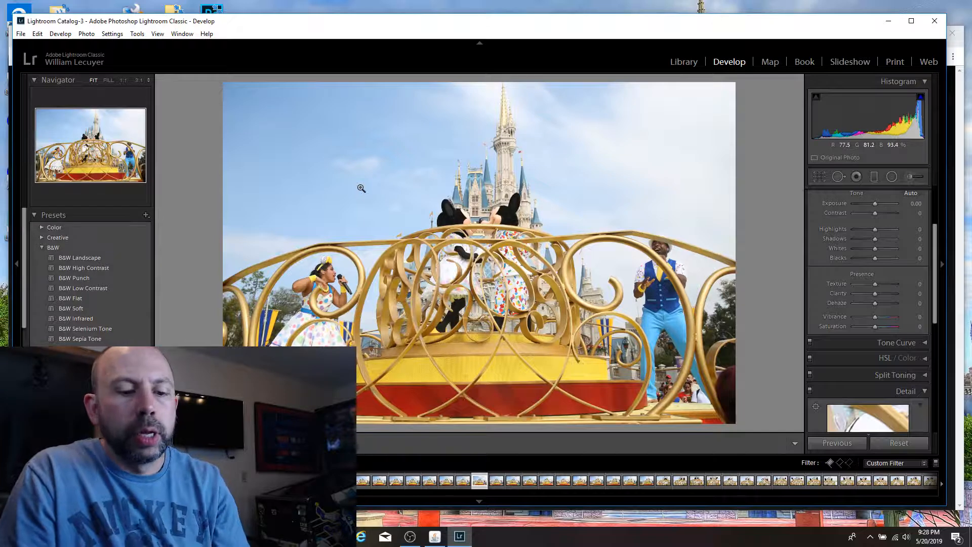
Step: Compare the neighbouring float shots and flag the kissing shot with the female singer's arm raised over her forehead as a pick
{"action": "key", "text": "Right"}
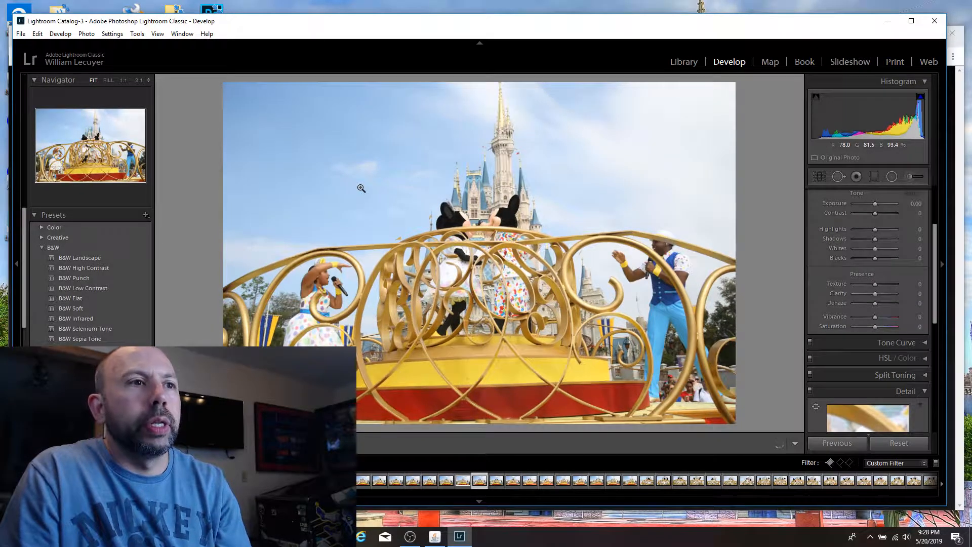
{"action": "key", "text": "Left"}
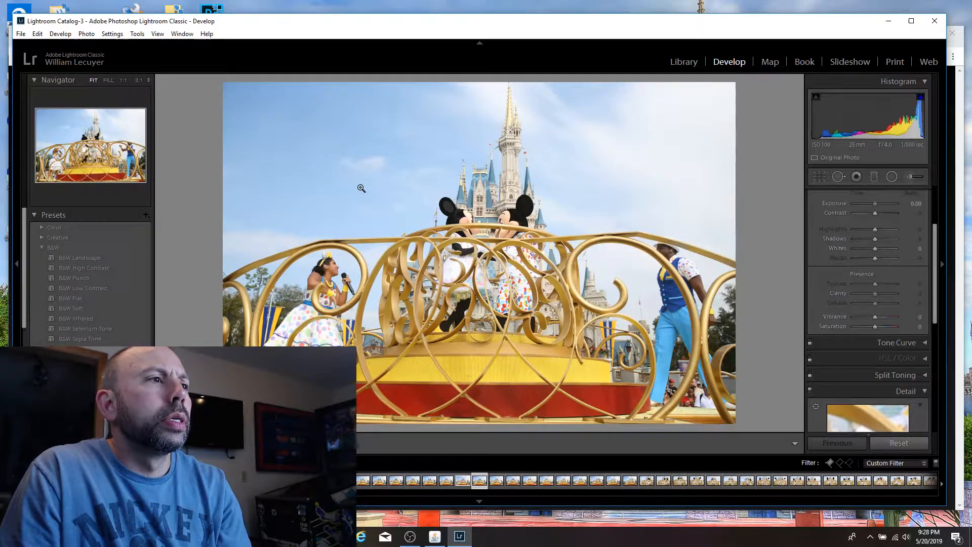
{"action": "key", "text": "Right"}
{"action": "key", "text": "Right"}
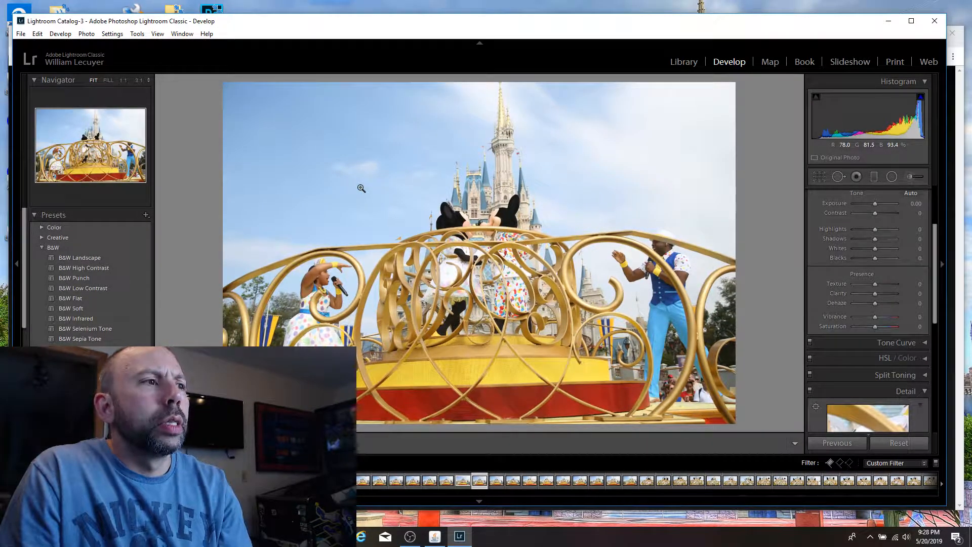
{"action": "key", "text": "p"}
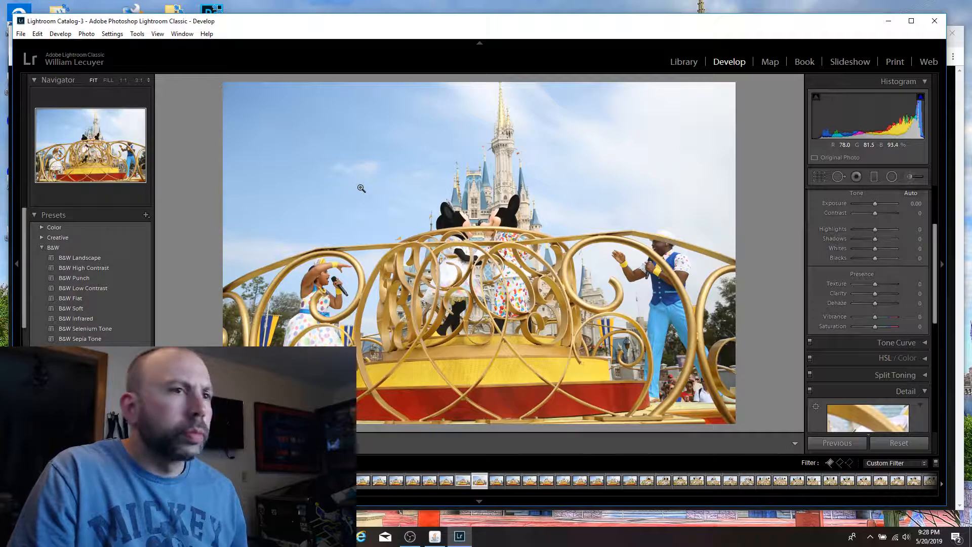
Step: Review the following wide float shots, checking Mickey's and Minnie's poses and the singers' positions for another pick
{"action": "key", "text": "Right"}
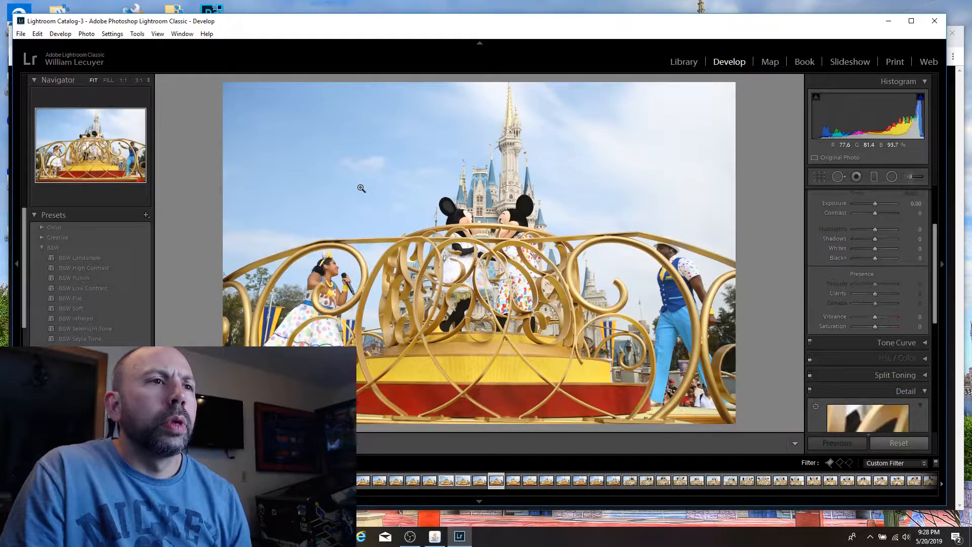
{"action": "key", "text": "Left"}
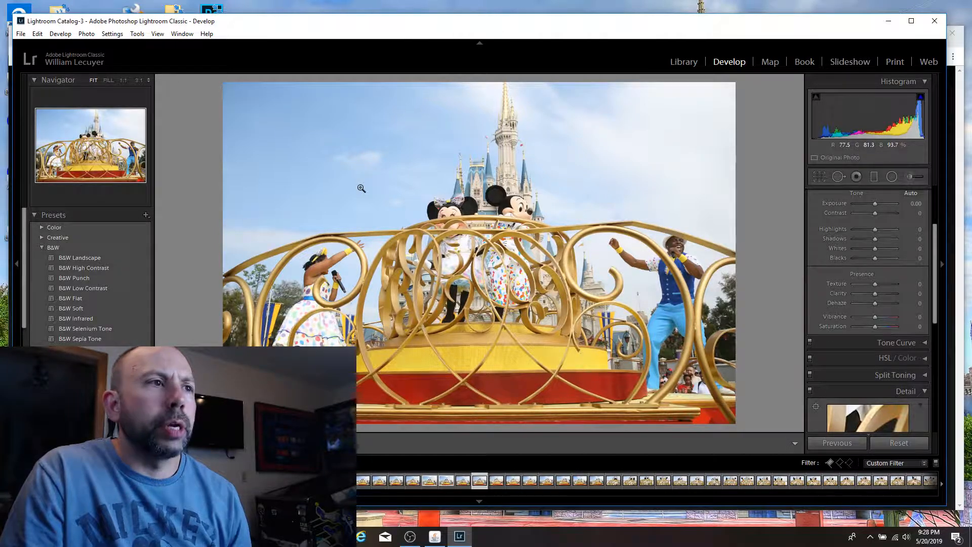
{"action": "key", "text": "Left"}
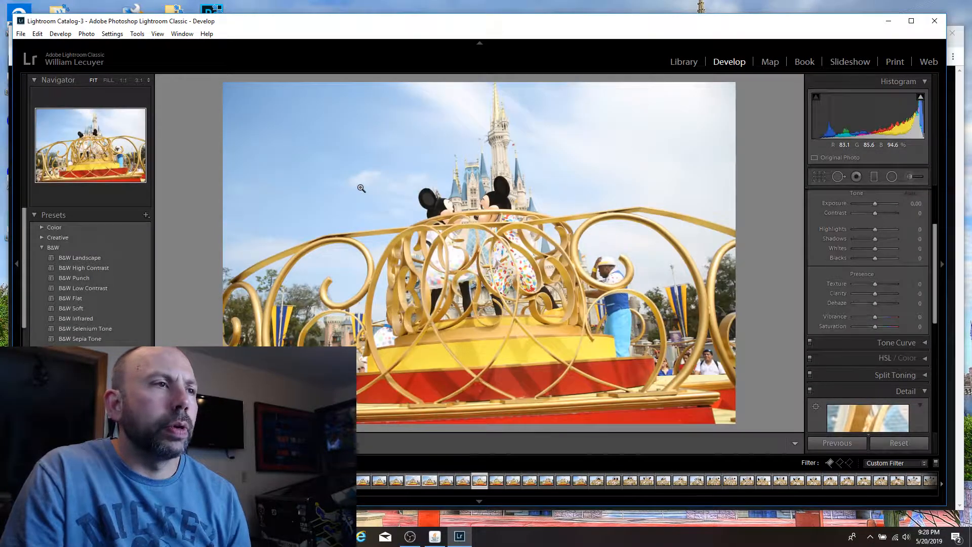
{"action": "key", "text": "Right"}
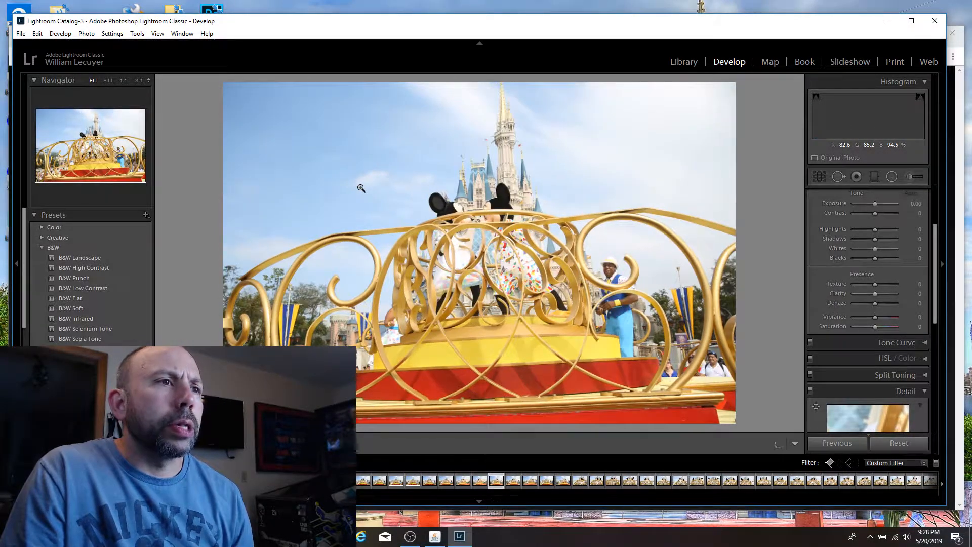
{"action": "key", "text": "Left"}
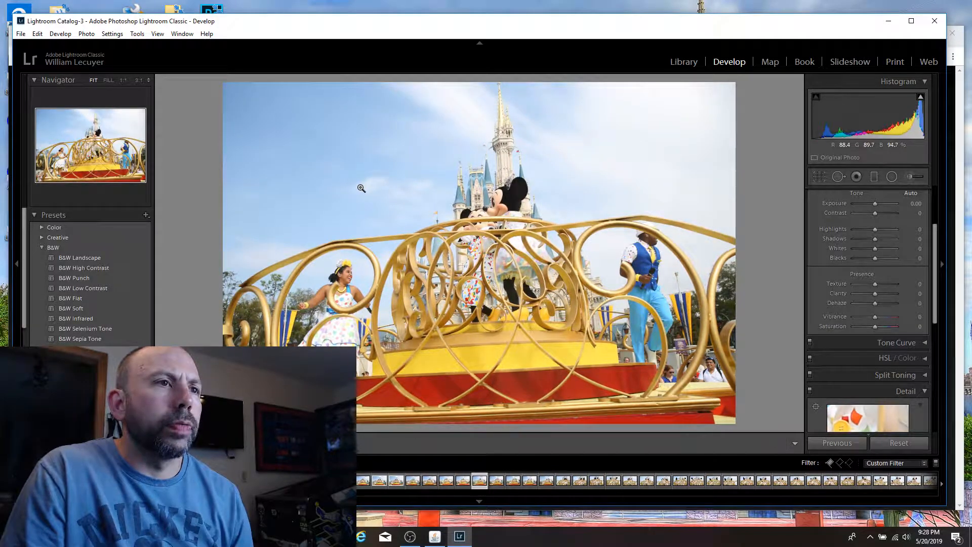
{"action": "key", "text": "Right"}
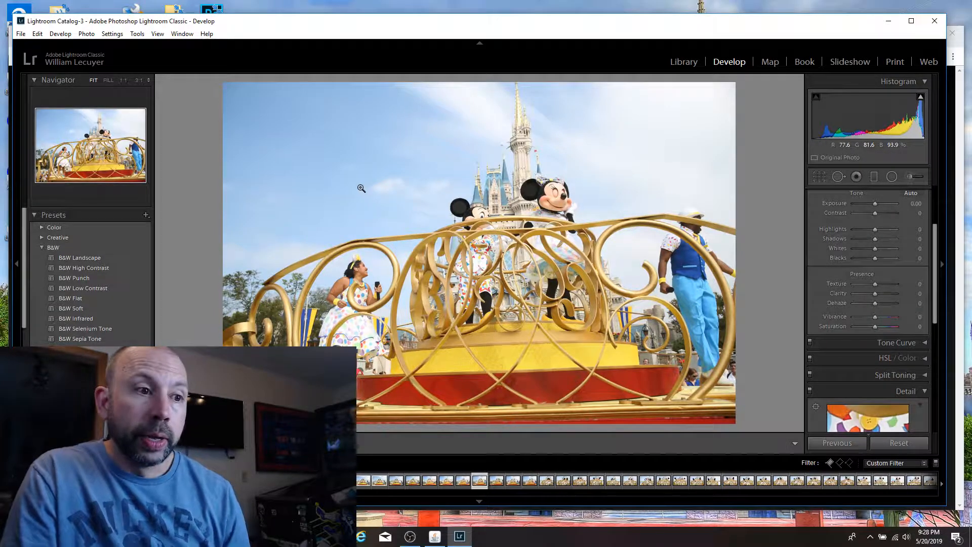
{"action": "key", "text": "Right"}
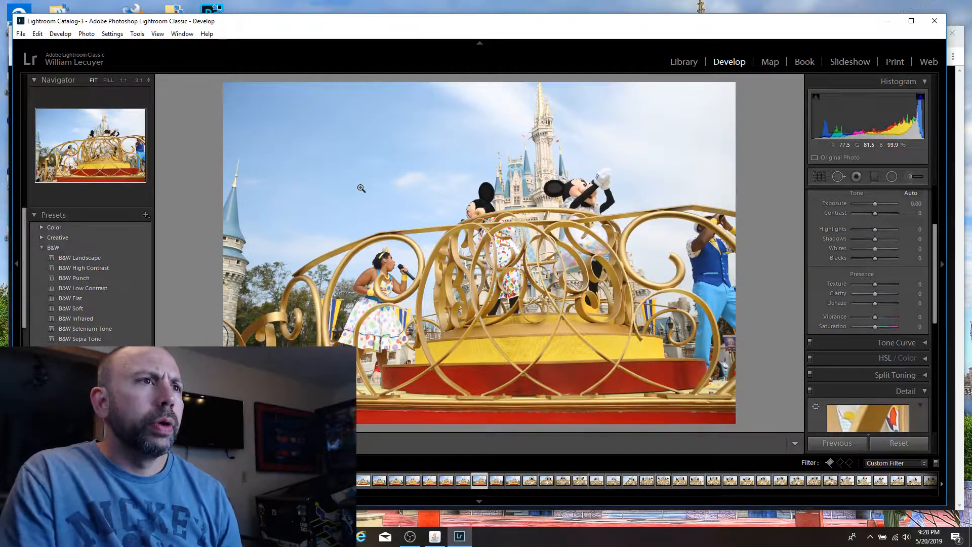
{"action": "key", "text": "Right"}
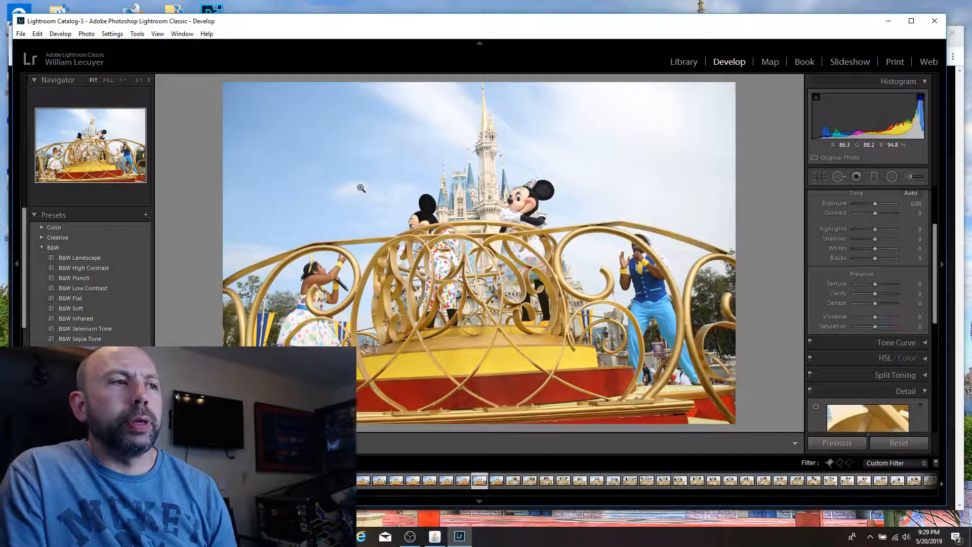
{"action": "key", "text": "Right"}
{"action": "key", "text": "Left"}
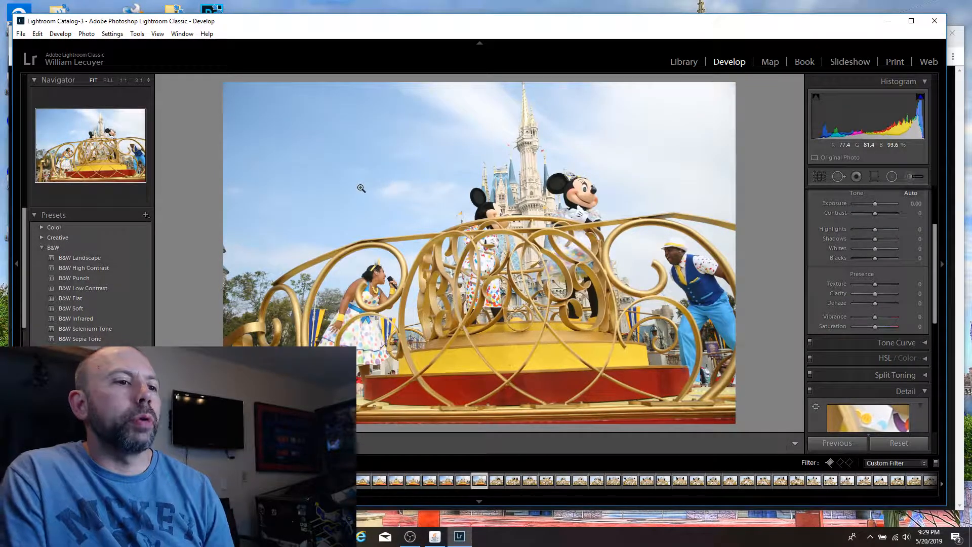
Step: Go through the close-up float shots of Mickey and Minnie, and flag the one of Minnie alone with her hand raised as a pick
{"action": "key", "text": "Right"}
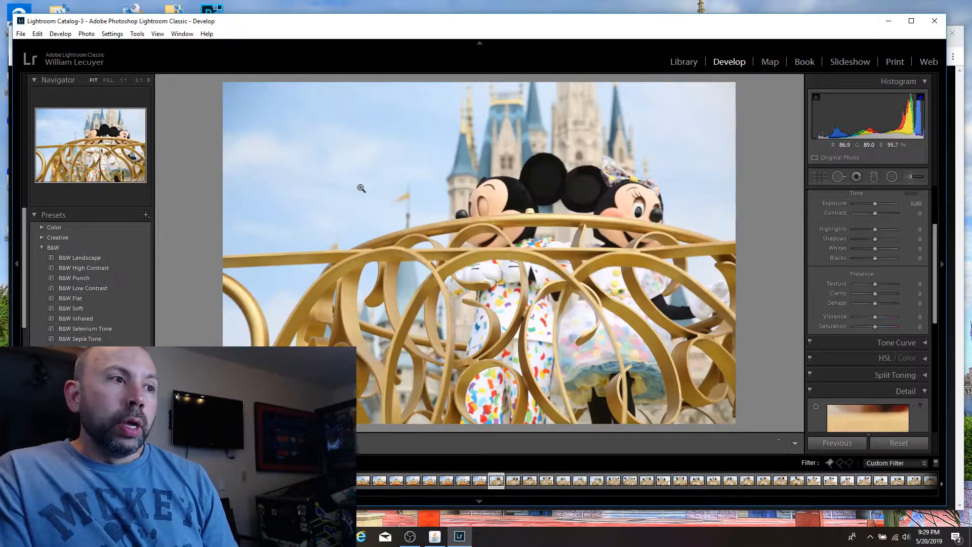
{"action": "key", "text": "Right"}
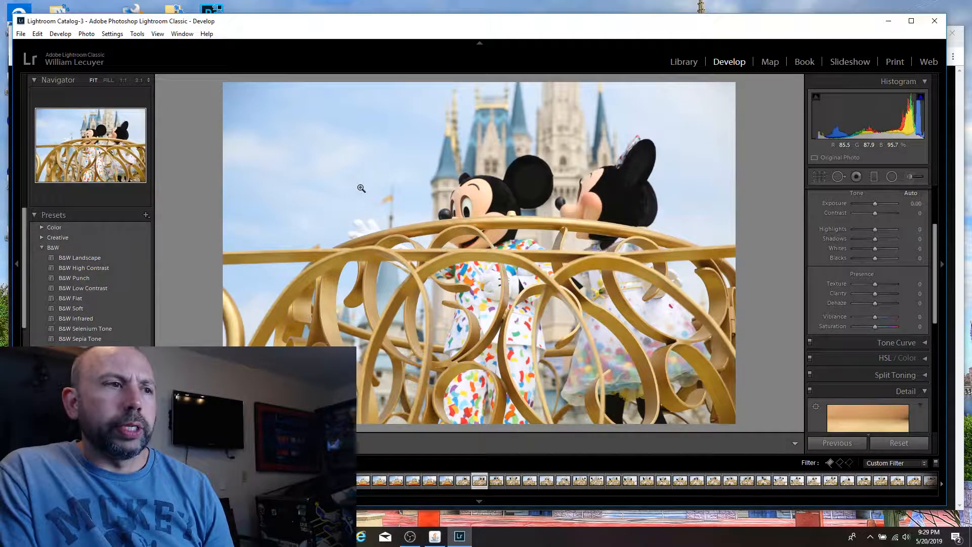
{"action": "key", "text": "Right"}
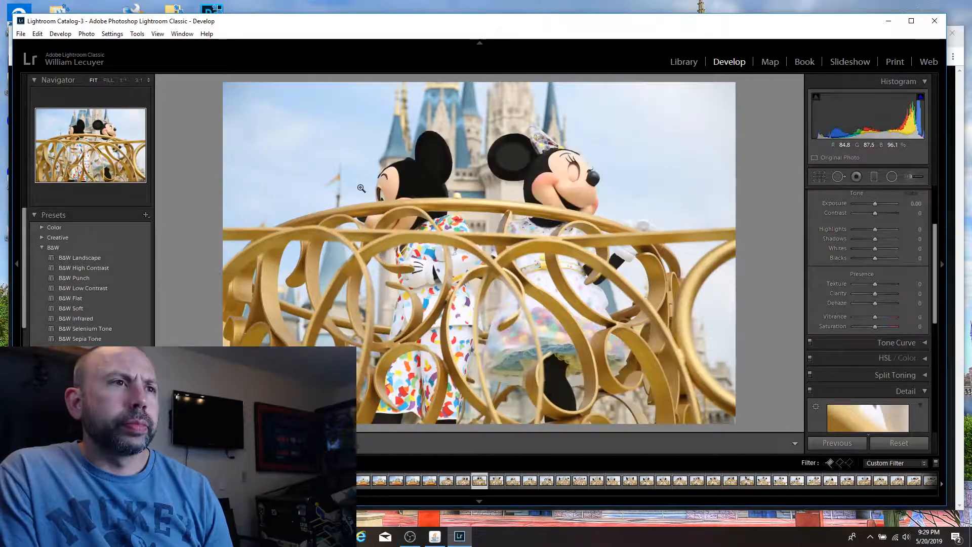
{"action": "key", "text": "Right"}
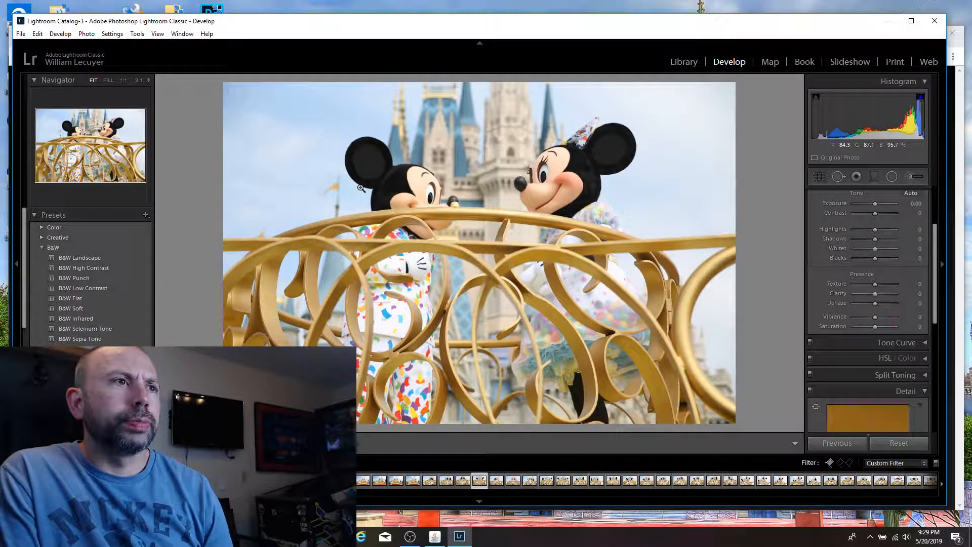
{"action": "key", "text": "Right"}
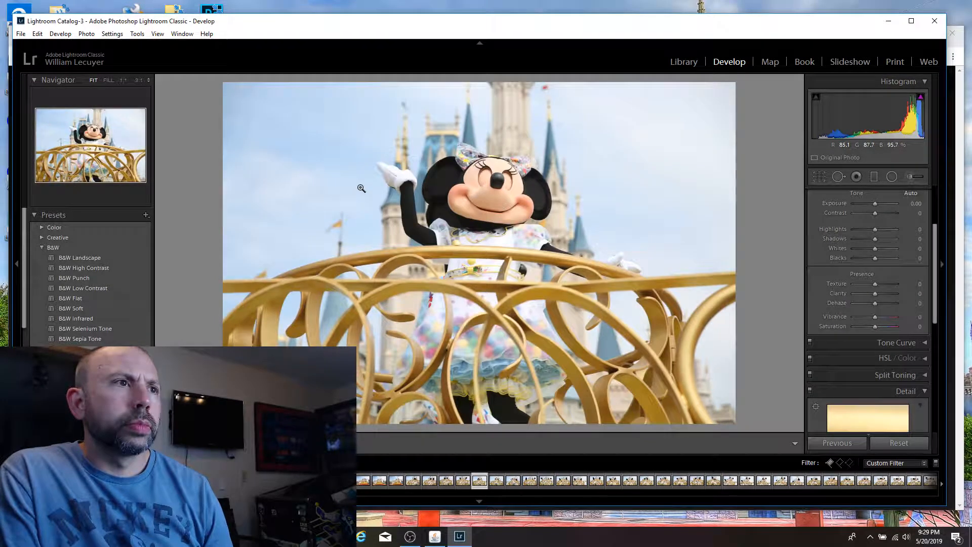
{"action": "key", "text": "p"}
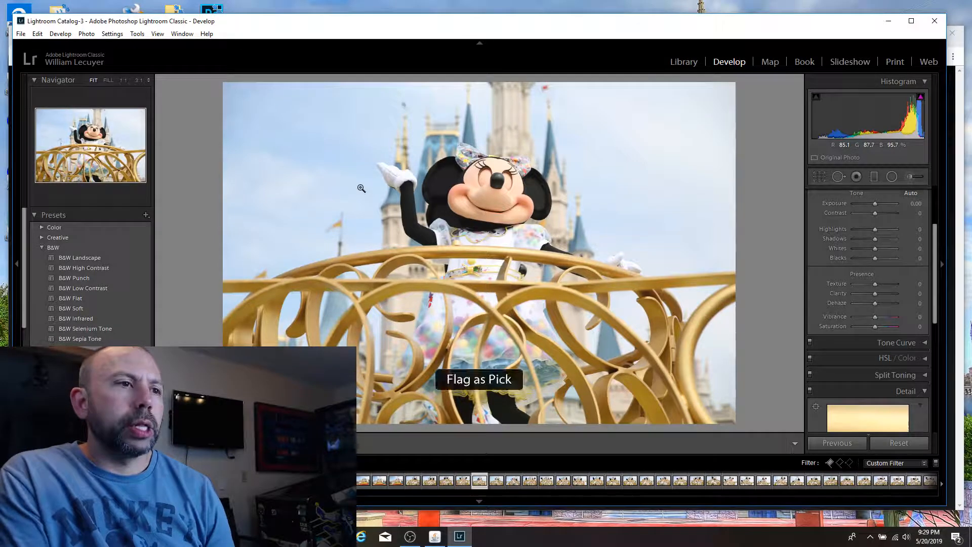
{"action": "key", "text": "Right"}
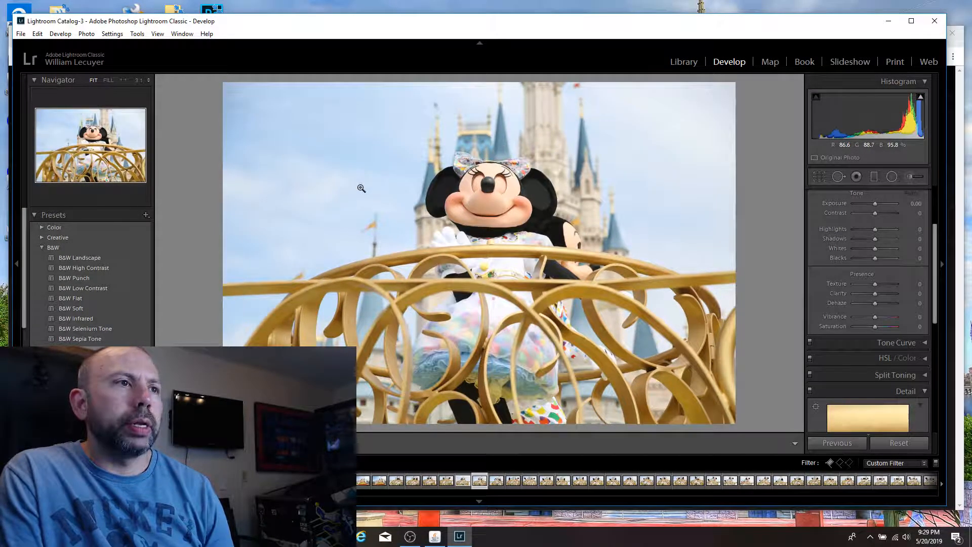
Step: Compare the close-up float shots of Mickey and Minnie facing each other, and flag the one with Minnie facing forward and Mickey glancing sideways as a pick
{"action": "key", "text": "Right"}
{"action": "key", "text": "Right"}
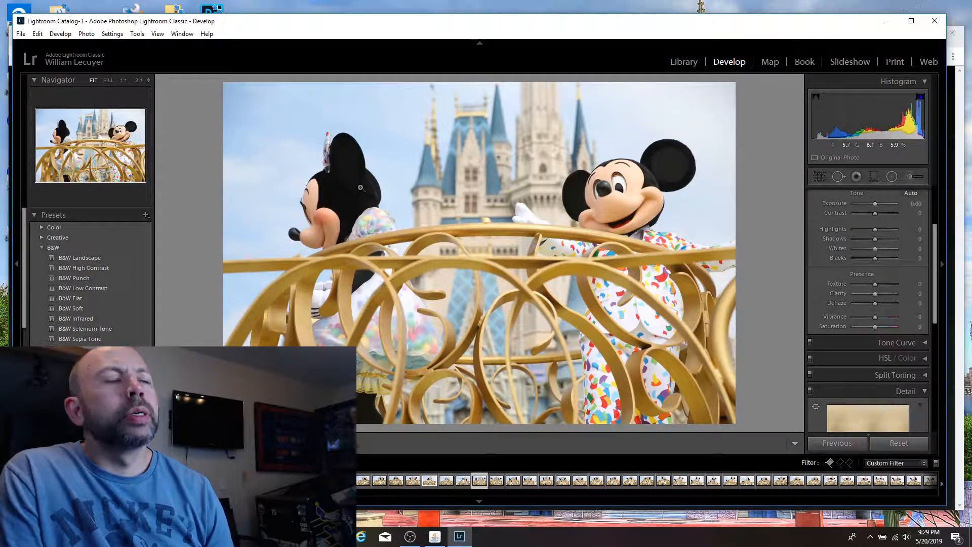
{"action": "key", "text": "Right"}
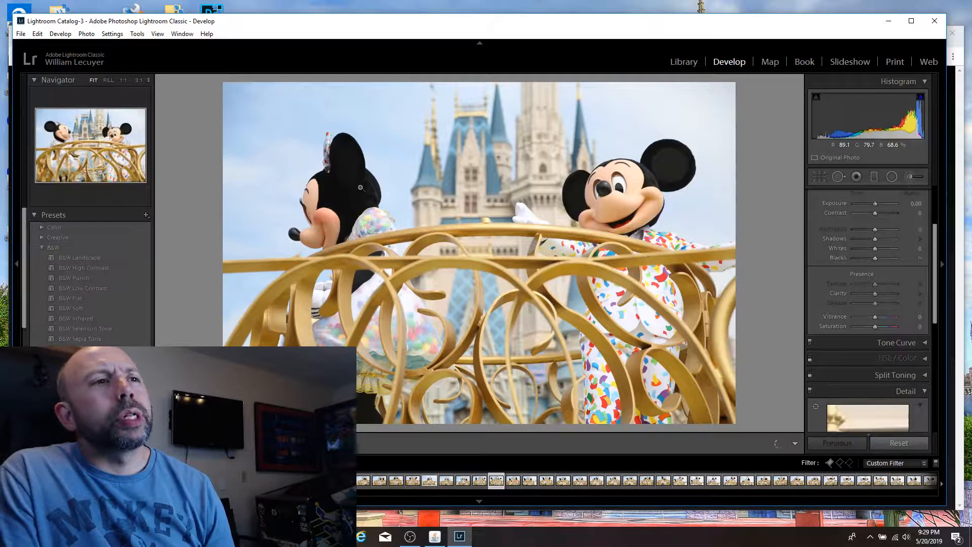
{"action": "key", "text": "Left"}
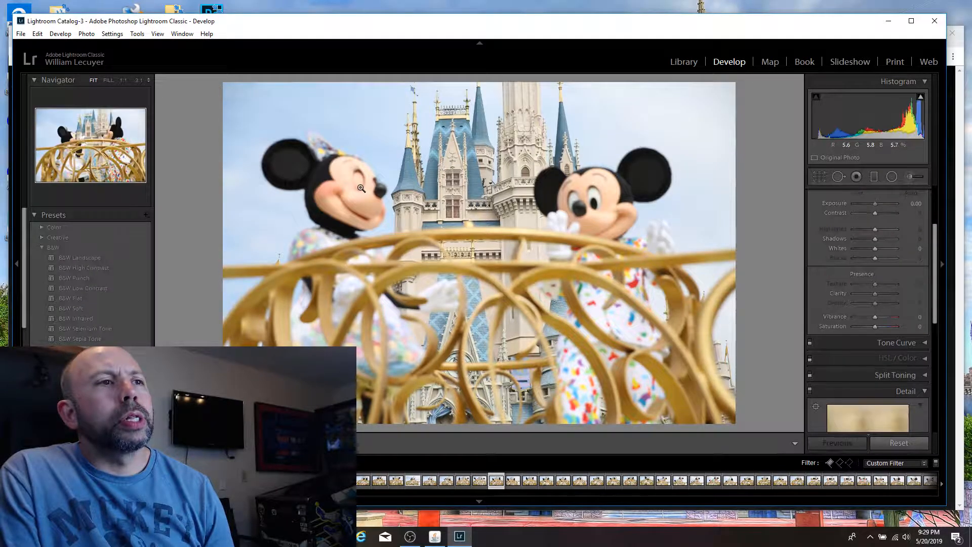
{"action": "key", "text": "Right"}
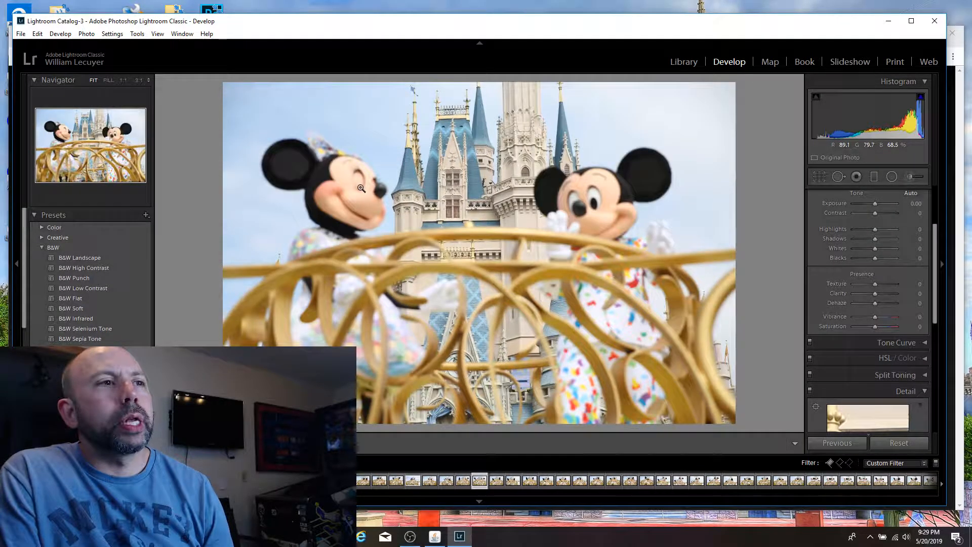
{"action": "key", "text": "Right"}
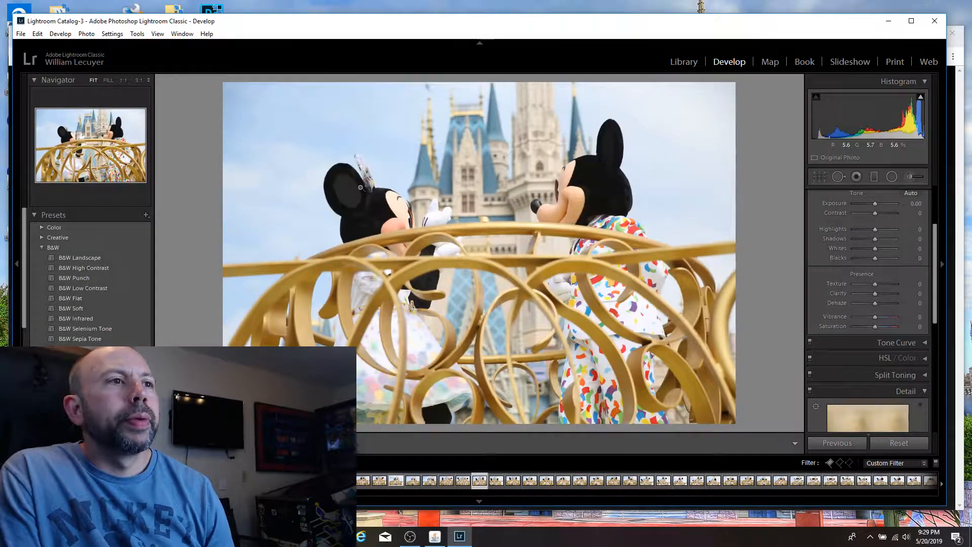
{"action": "key", "text": "Left"}
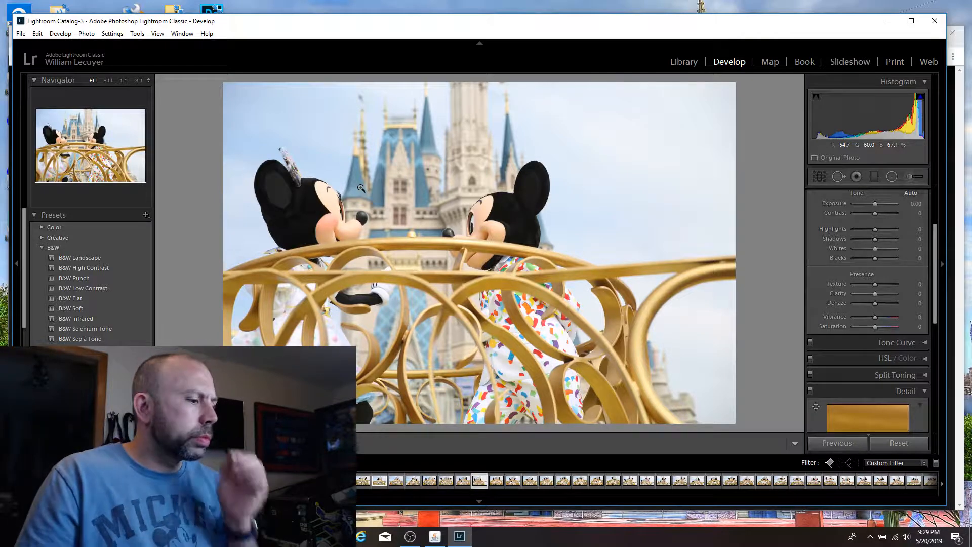
{"action": "key", "text": "Right"}
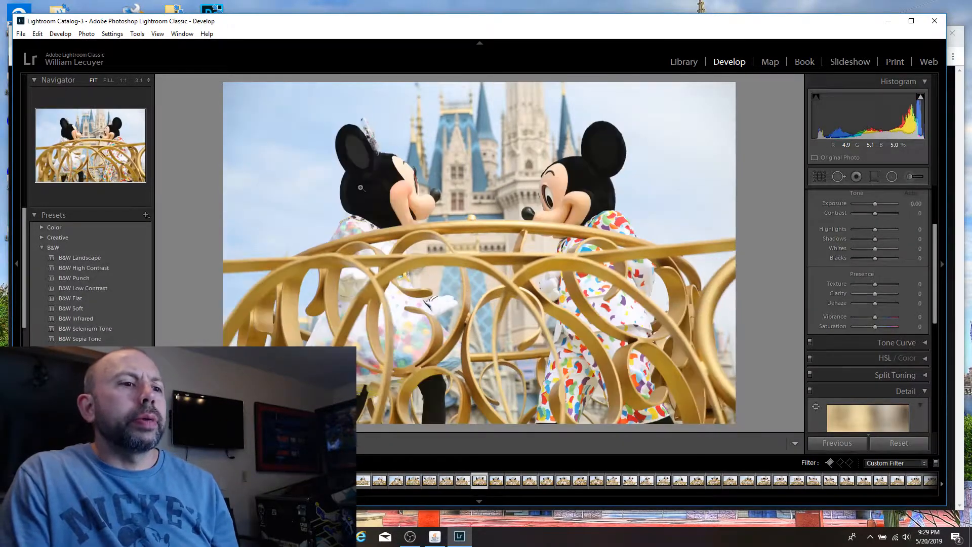
{"action": "key", "text": "Right"}
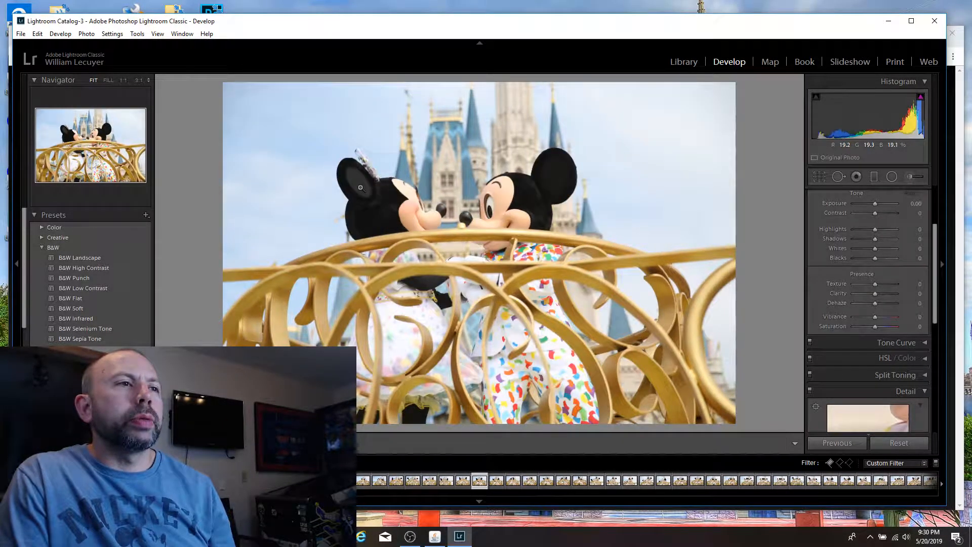
{"action": "key", "text": "Left"}
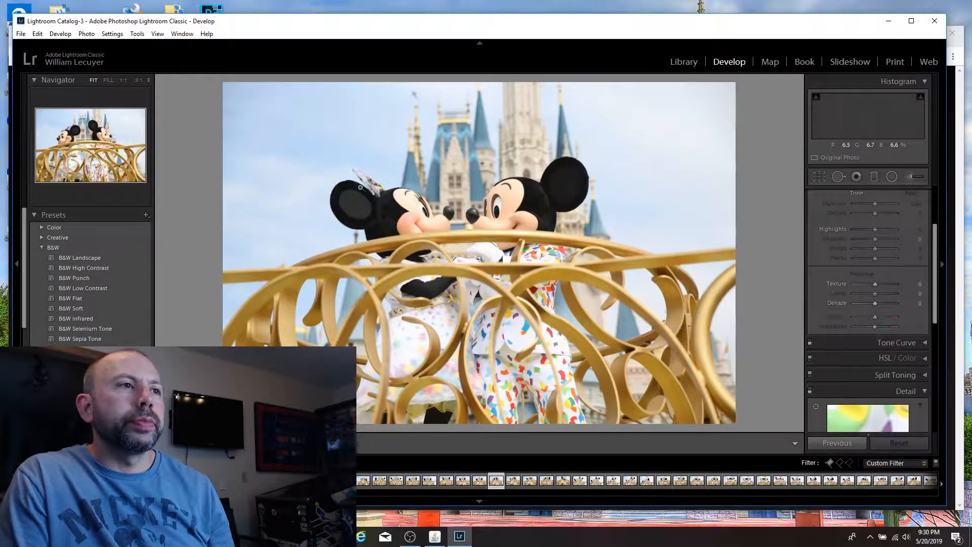
{"action": "key", "text": "Right"}
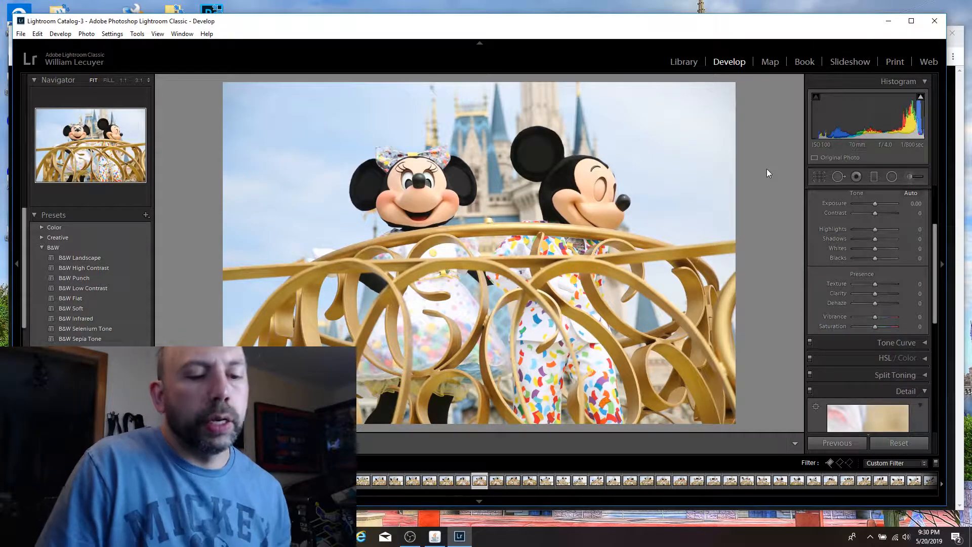
{"action": "key", "text": "p"}
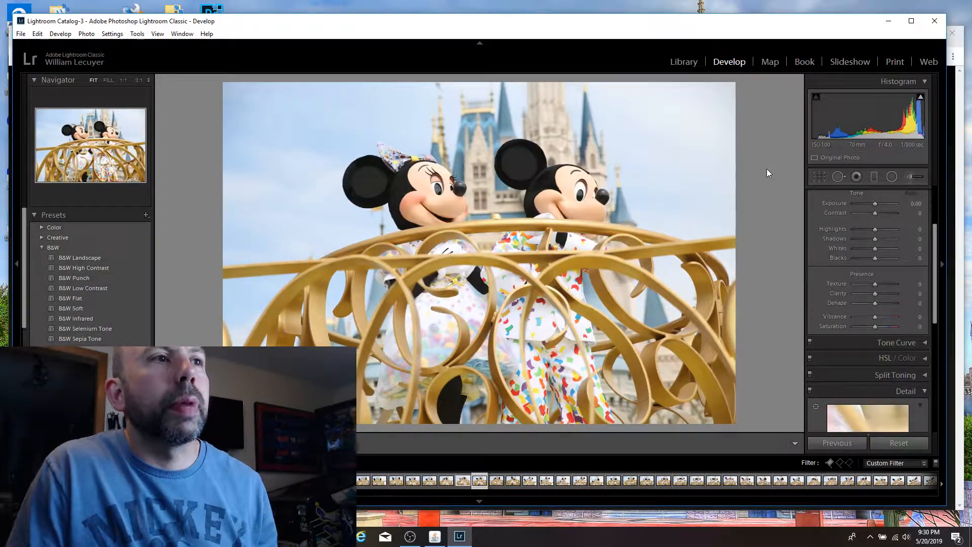
Step: Go through the next float close-ups and flag the one of Mickey pointing across his chest with Minnie beside him as a pick
{"action": "key", "text": "Right"}
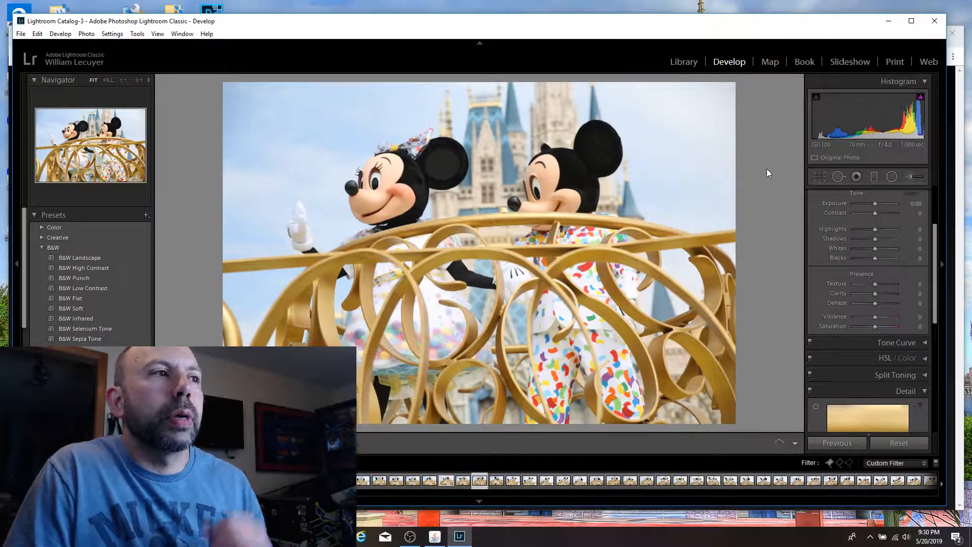
{"action": "key", "text": "Right"}
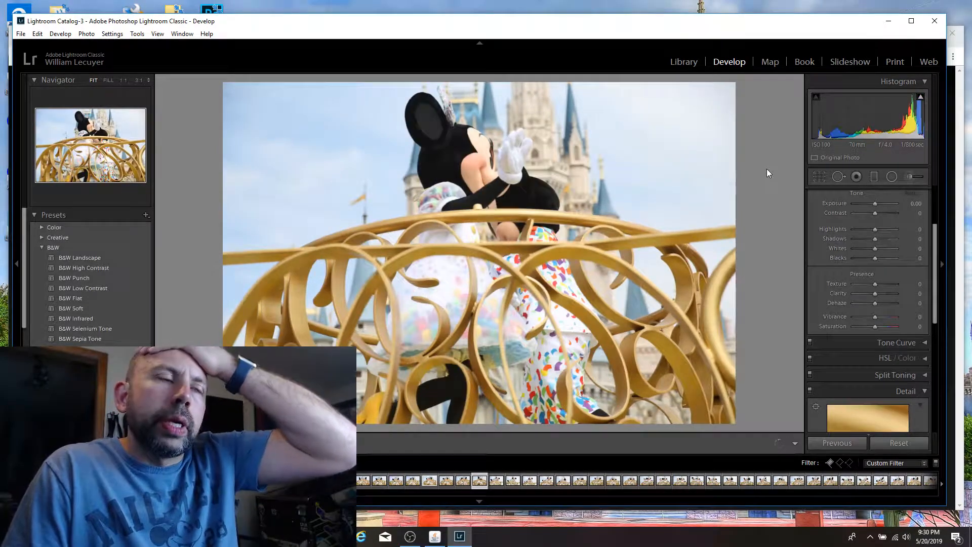
{"action": "key", "text": "Right"}
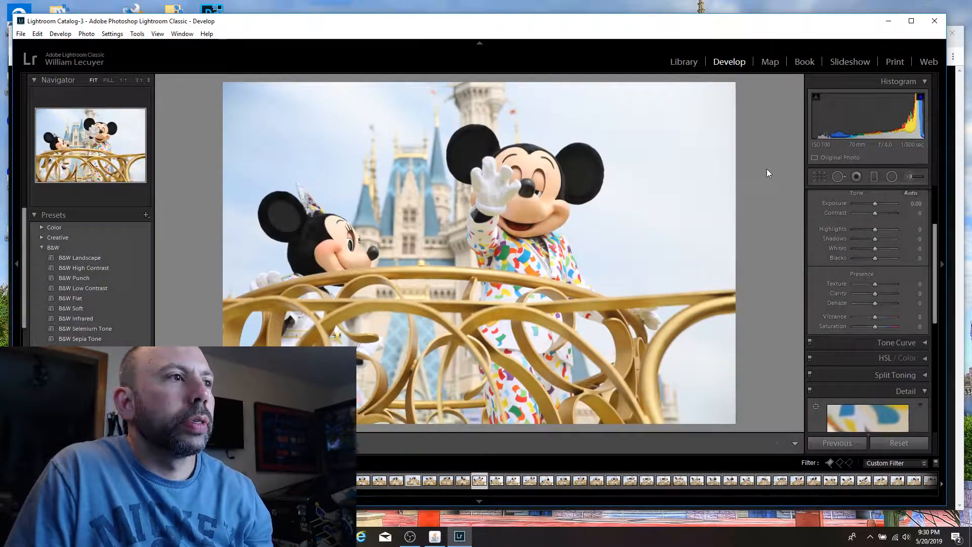
{"action": "key", "text": "Left"}
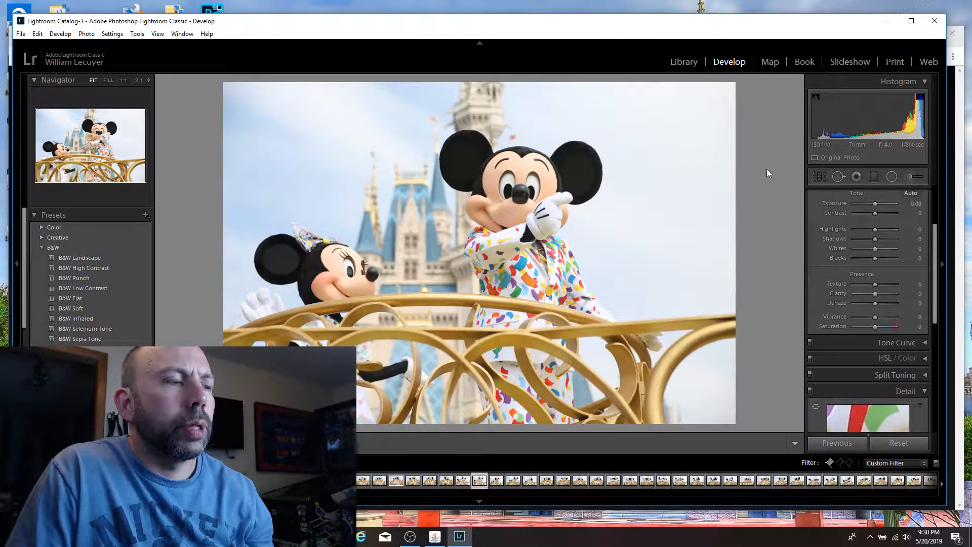
{"action": "key", "text": "p"}
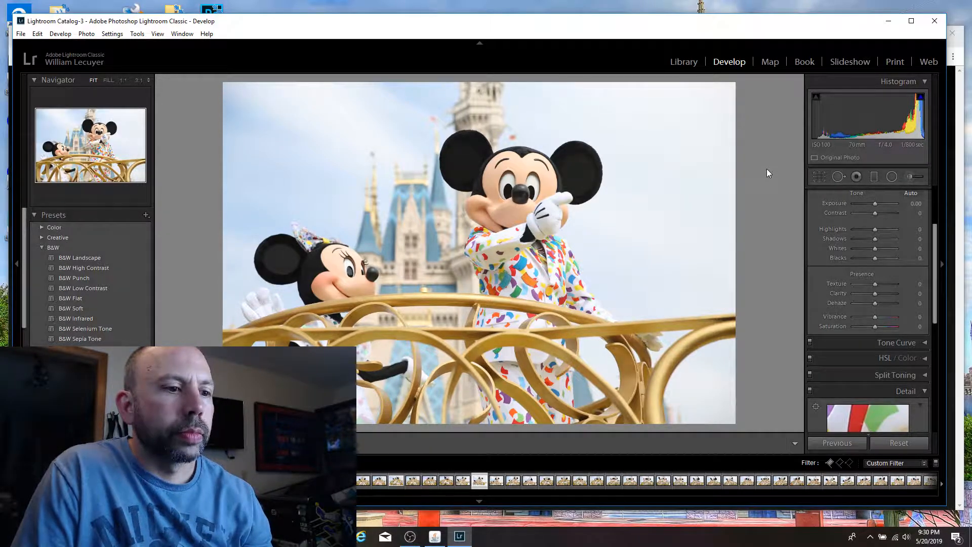
Step: Flag the shot of Mickey with his arm folded beside Minnie's tilted head and the one of him with arms spread wide as picks
{"action": "key", "text": "Right"}
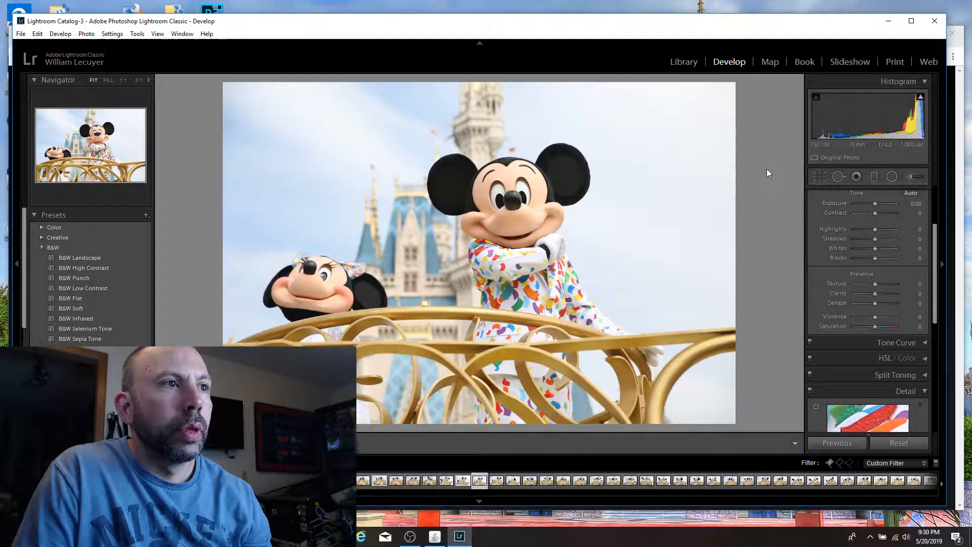
{"action": "key", "text": "p"}
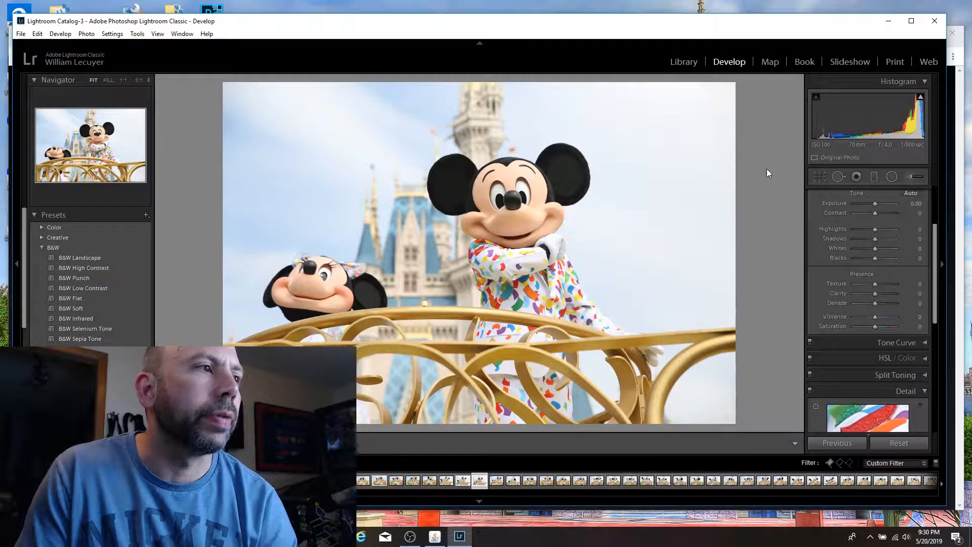
{"action": "key", "text": "Right"}
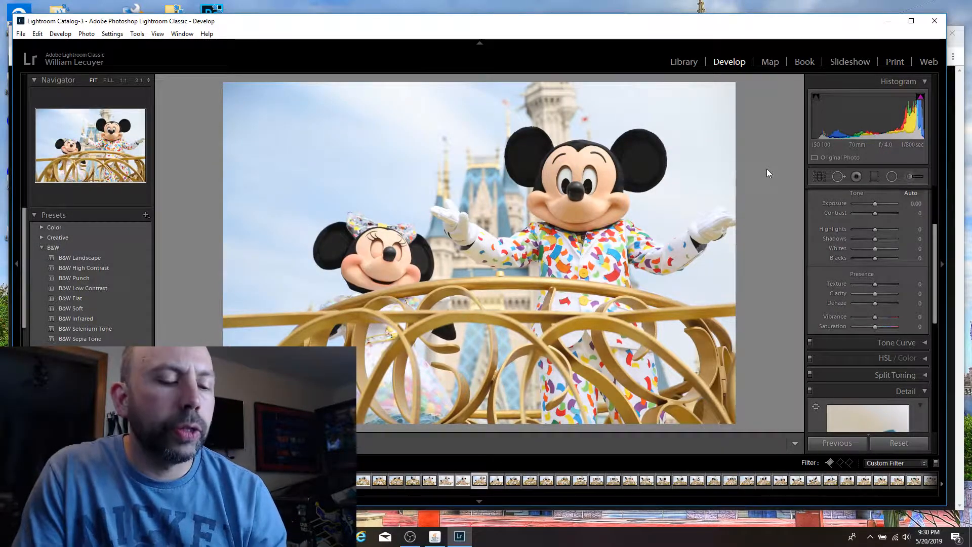
{"action": "key", "text": "p"}
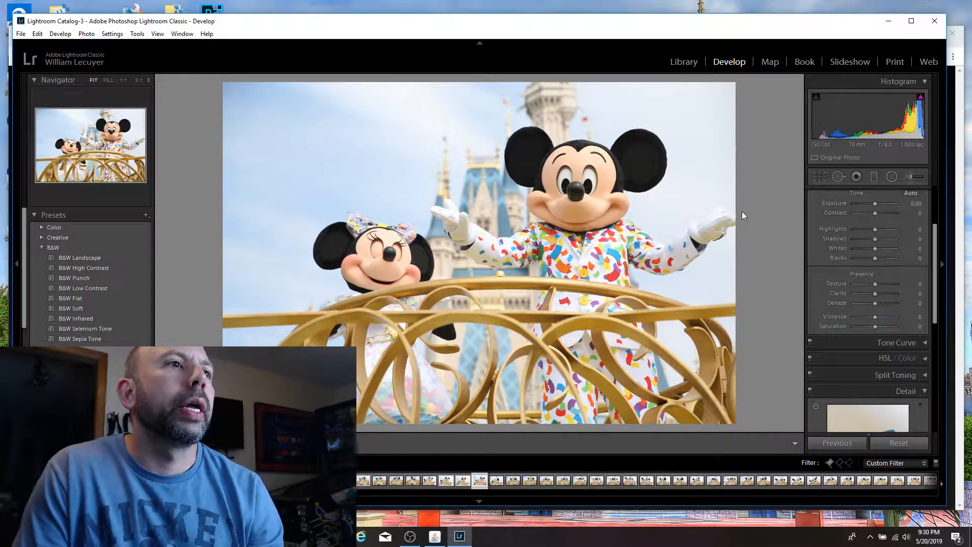
Step: Review the nose-to-nose and waving shots, and flag the one of the pair side by side with Minnie's gloved hand fully in frame as a pick
{"action": "key", "text": "Right"}
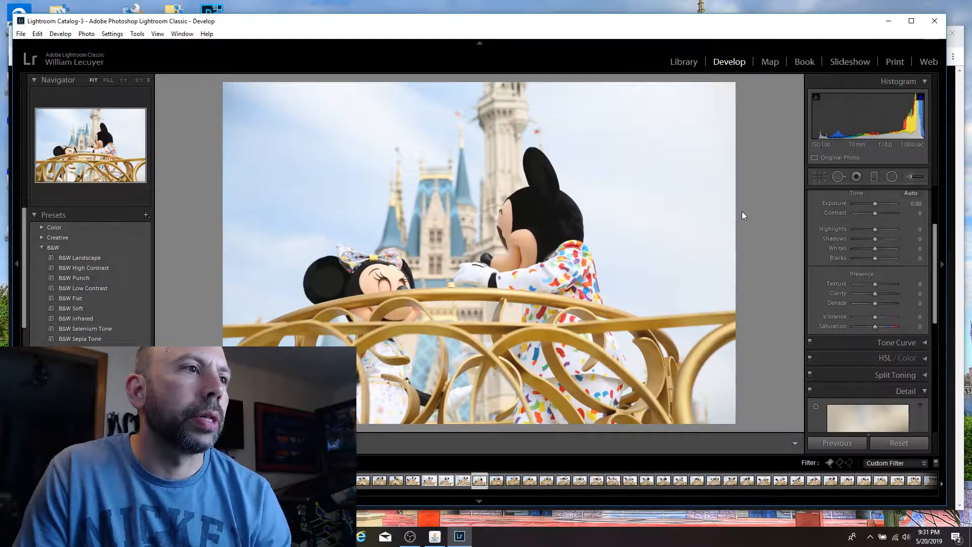
{"action": "key", "text": "Right"}
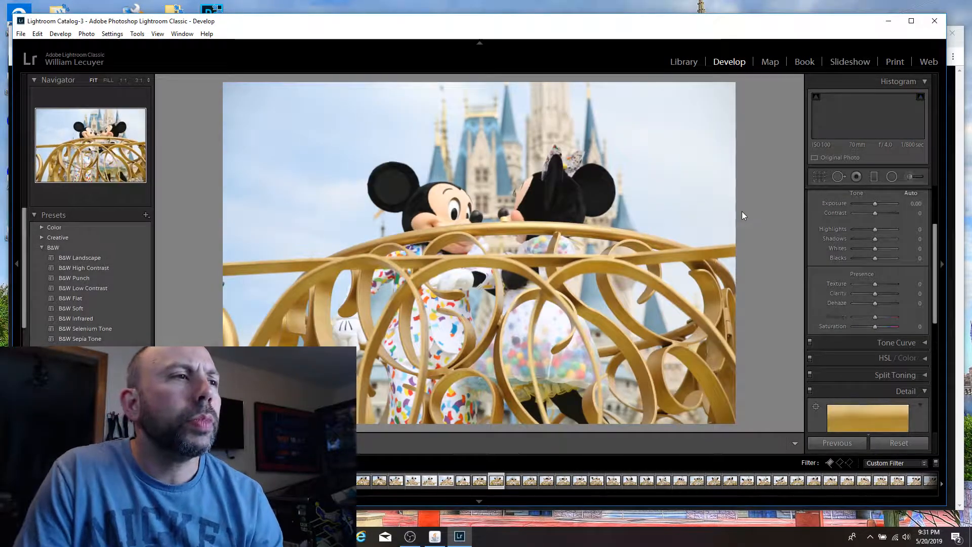
{"action": "key", "text": "Left"}
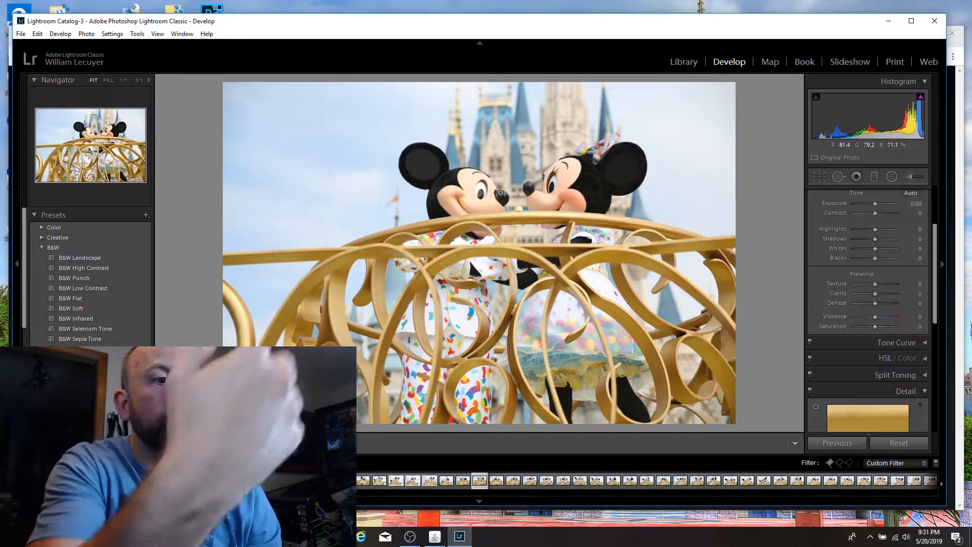
{"action": "key", "text": "Right"}
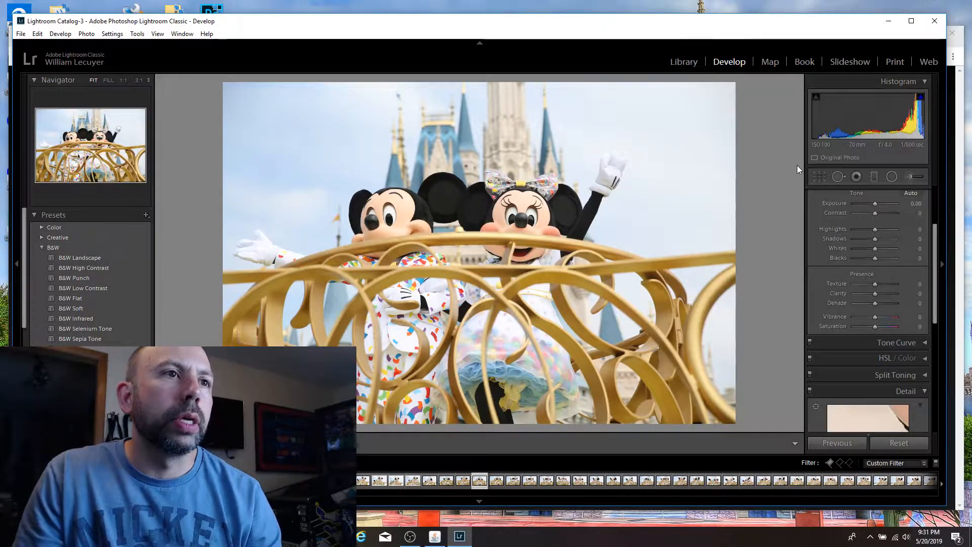
{"action": "key", "text": "Right"}
{"action": "key", "text": "Left"}
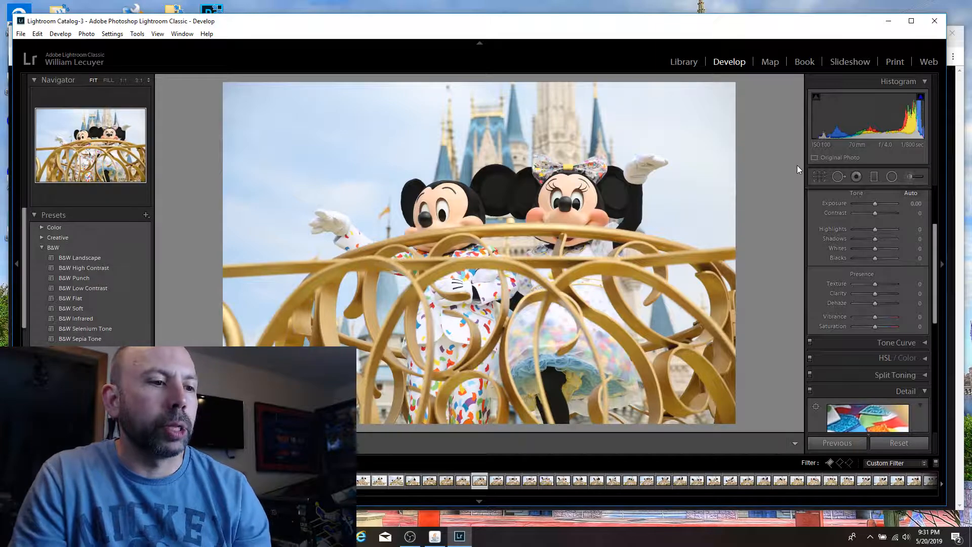
{"action": "key", "text": "Right"}
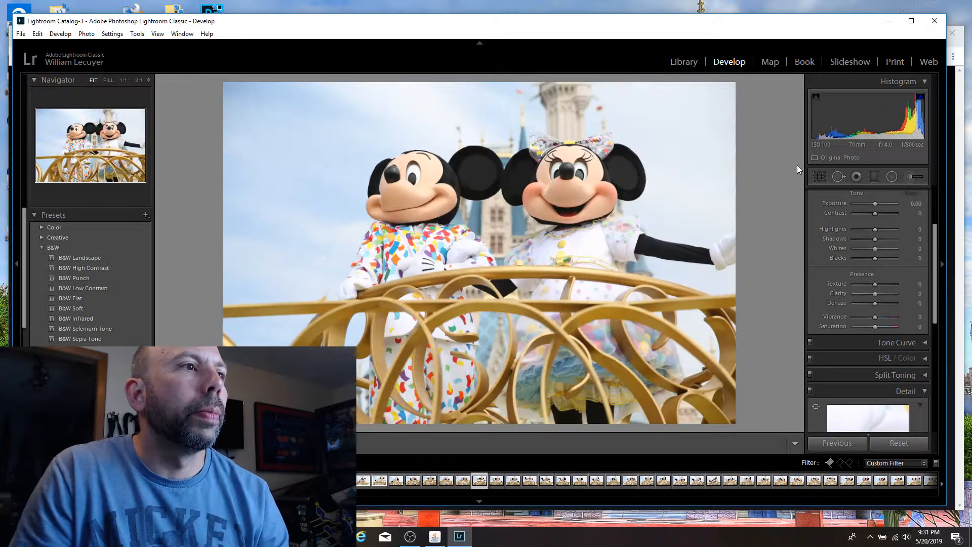
{"action": "key", "text": "Right"}
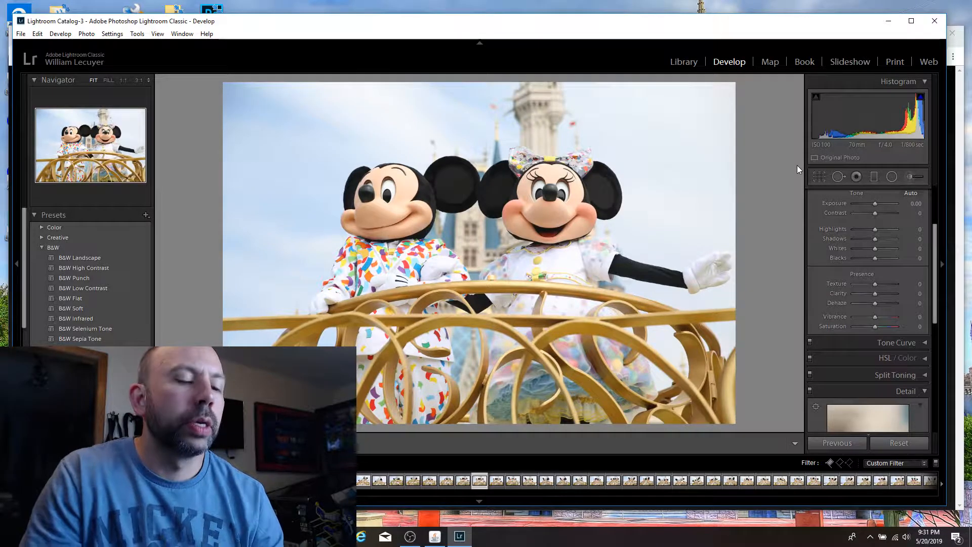
{"action": "key", "text": "p"}
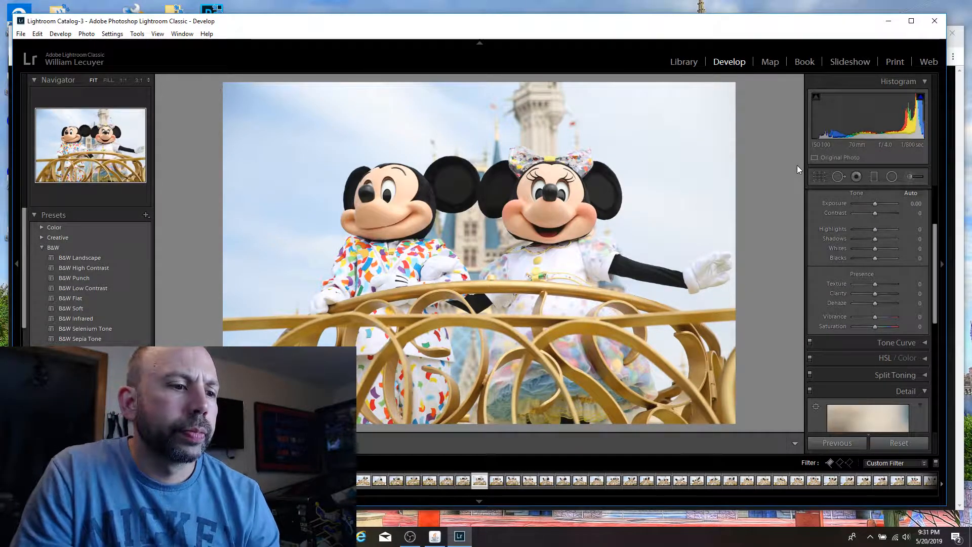
Step: Compare the flagged side-by-side shot with its near-identical neighbour, checking the framing of Minnie's outstretched hand
{"action": "key", "text": "Right"}
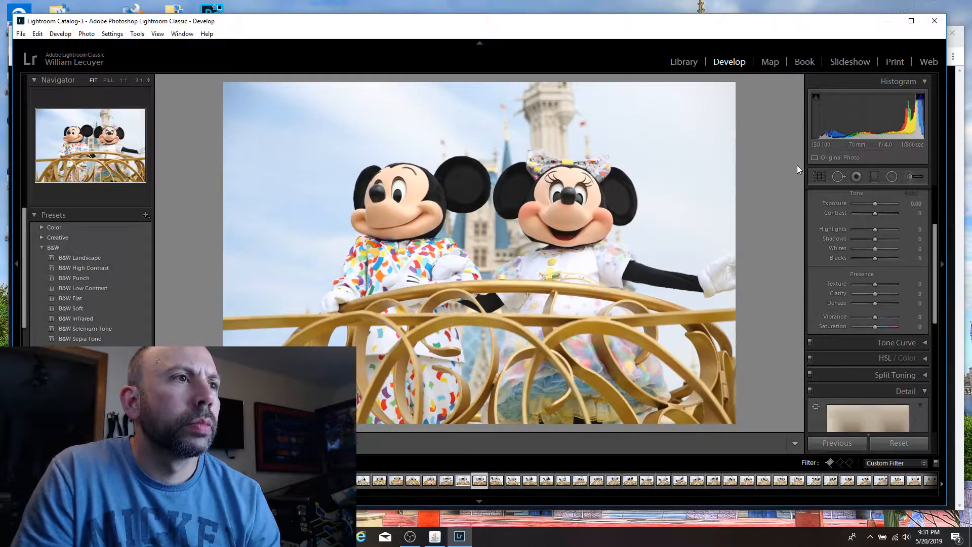
{"action": "key", "text": "Right"}
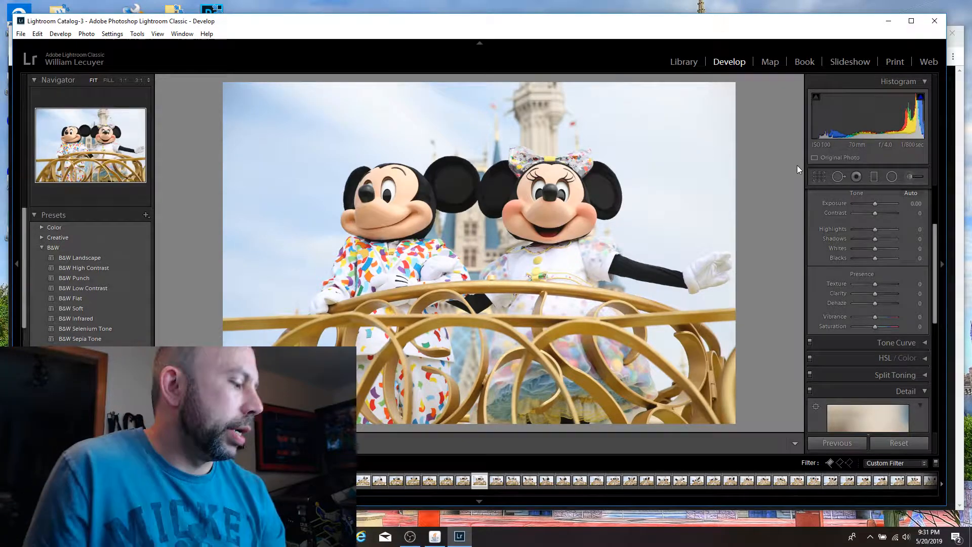
{"action": "key", "text": "Left"}
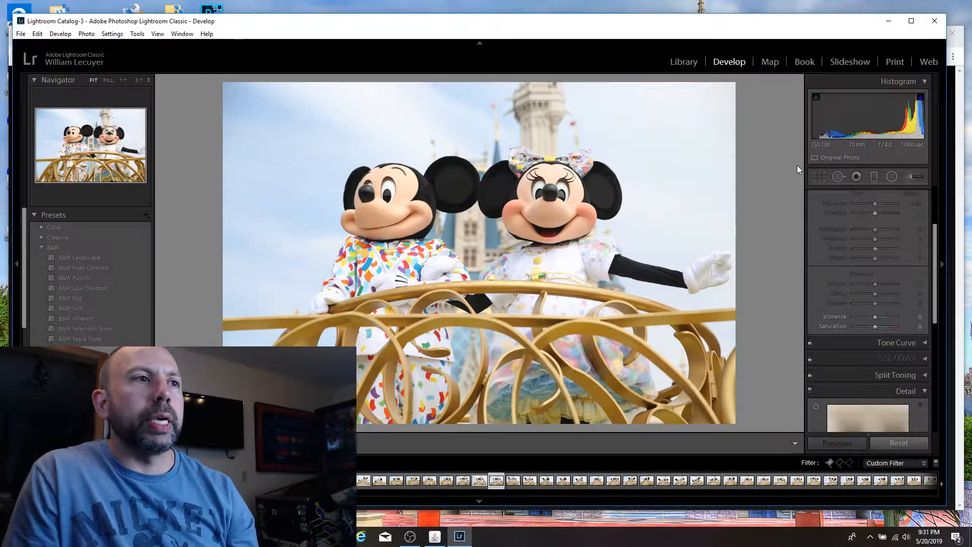
Step: Compare the neighbouring float shots and flag the one of Mickey facing Minnie while she holds out an open palm as a pick
{"action": "key", "text": "Right"}
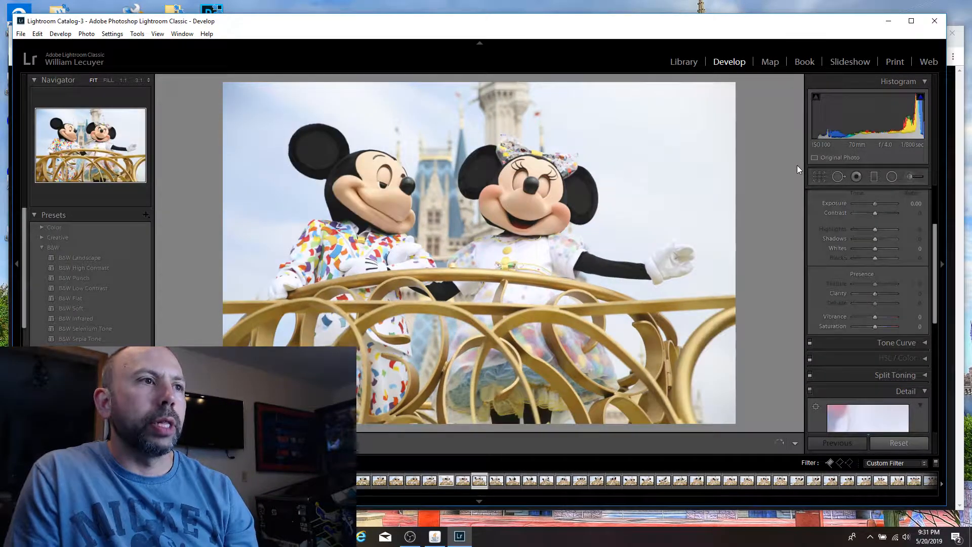
{"action": "key", "text": "Left"}
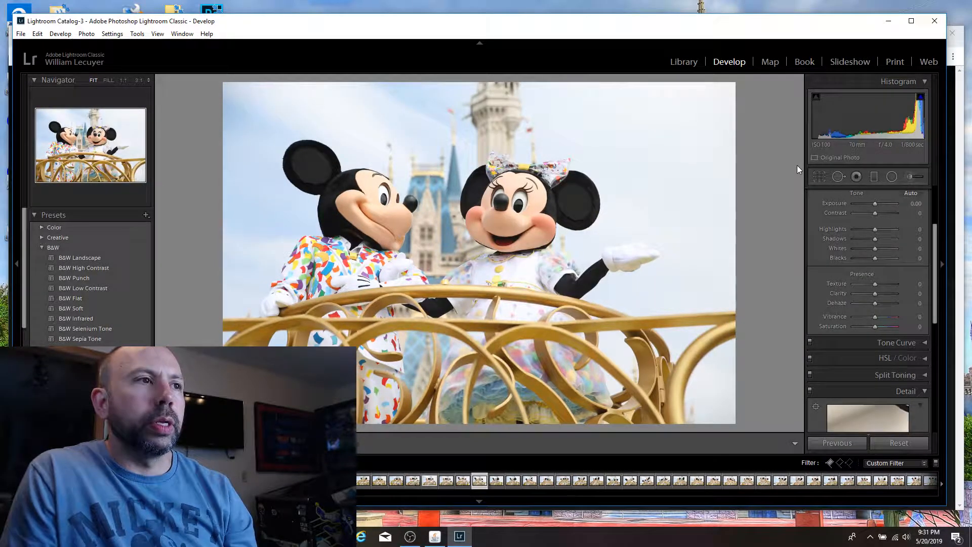
{"action": "key", "text": "Right"}
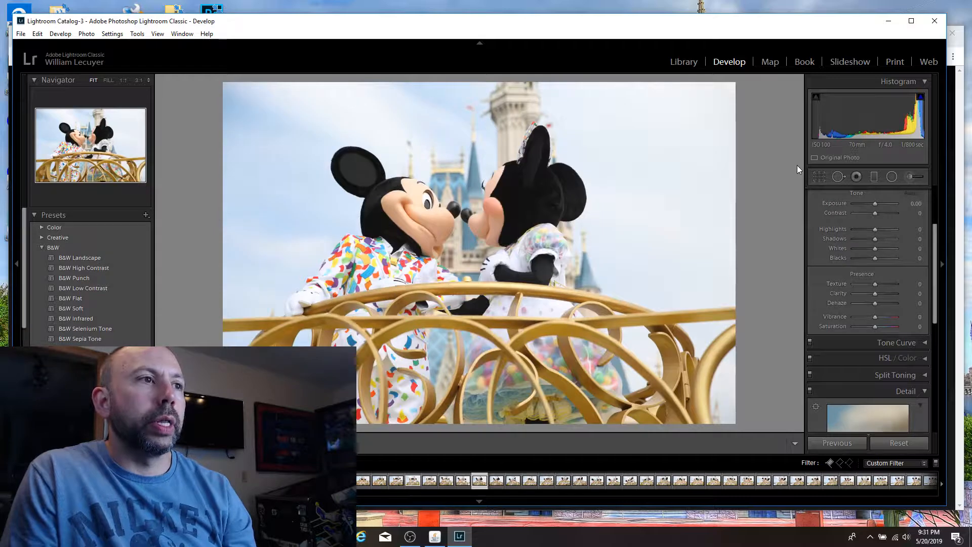
{"action": "key", "text": "Left"}
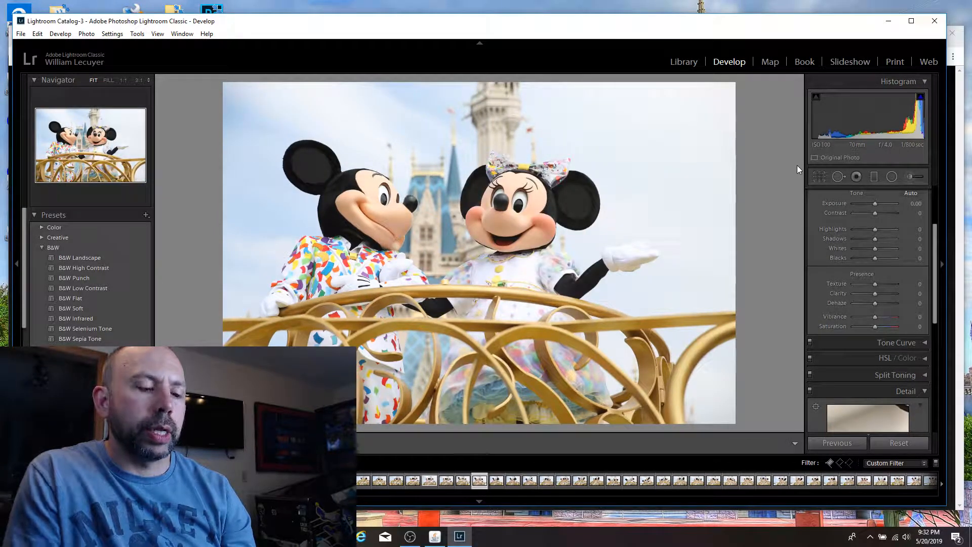
{"action": "key", "text": "p"}
Step: Flag the kissing shot with Mickey's eyes closed as a pick and inspect both characters' eyes up close
{"action": "key", "text": "Right"}
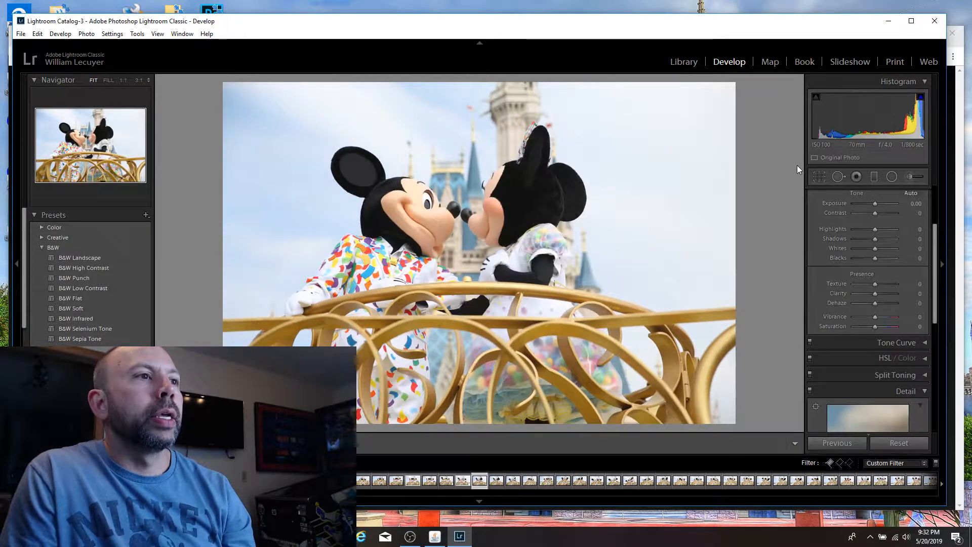
{"action": "key", "text": "Left"}
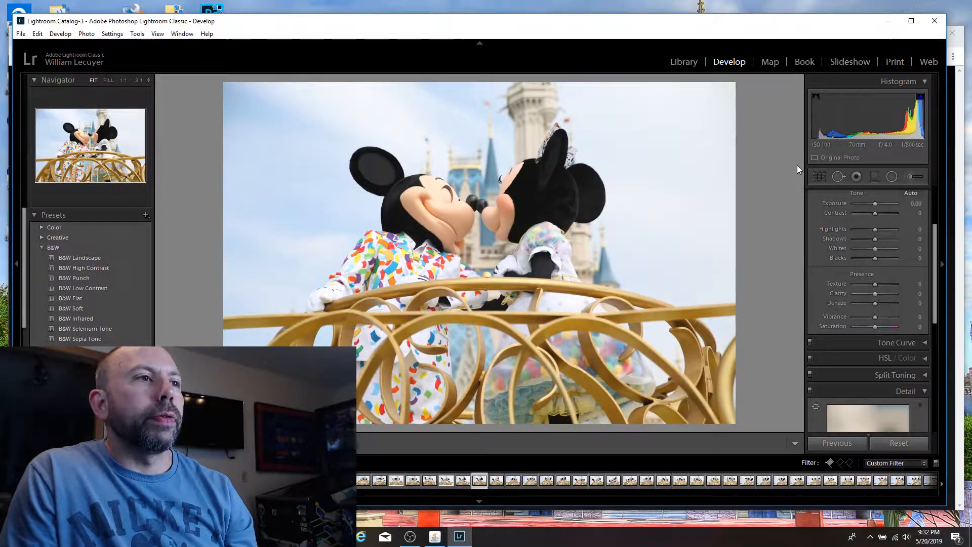
{"action": "key", "text": "p"}
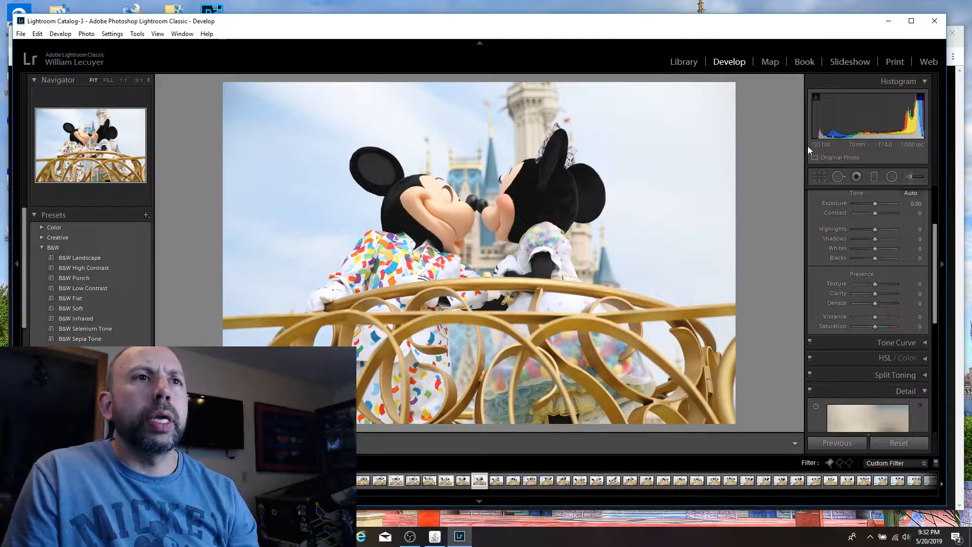
{"action": "left_click", "coordinate": [440, 192]}
{"action": "left_click", "coordinate": [440, 191]}
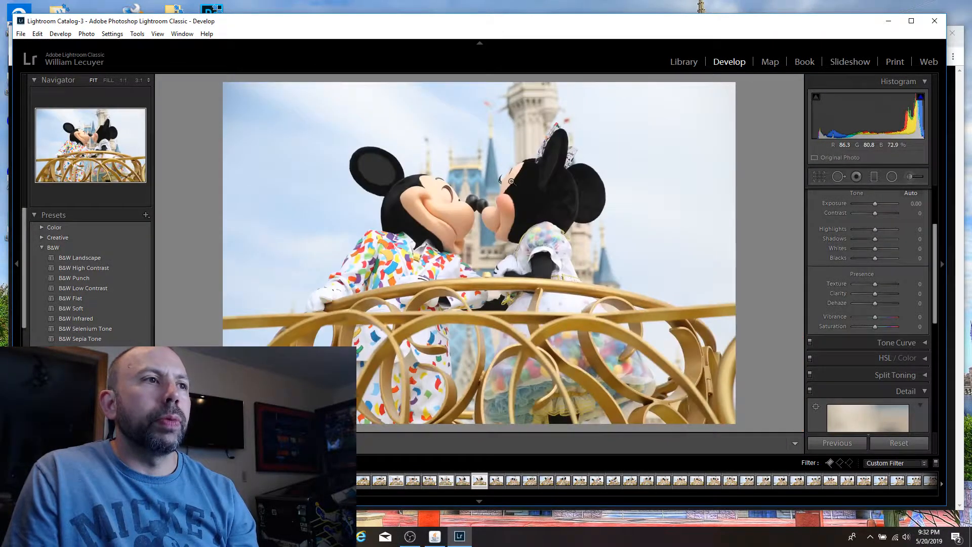
{"action": "left_click", "coordinate": [511, 180]}
{"action": "left_click", "coordinate": [511, 181]}
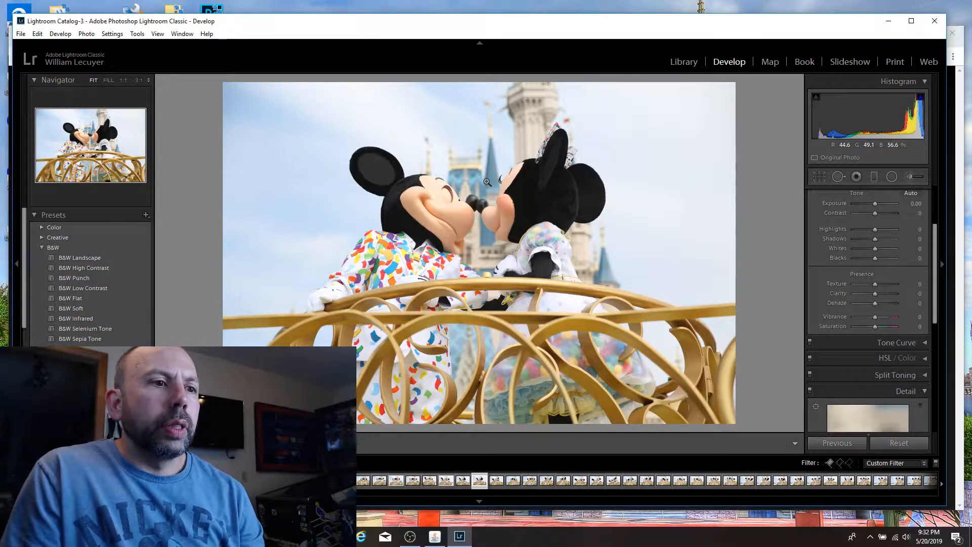
Step: Flag the shot of Minnie with her hand at her cheek and the one of both characters facing the camera as picks
{"action": "key", "text": "Right"}
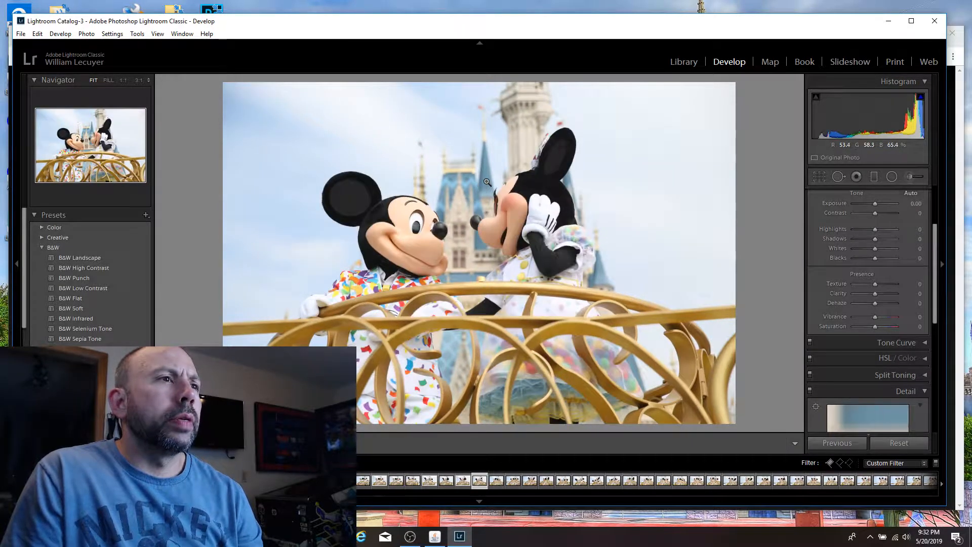
{"action": "key", "text": "p"}
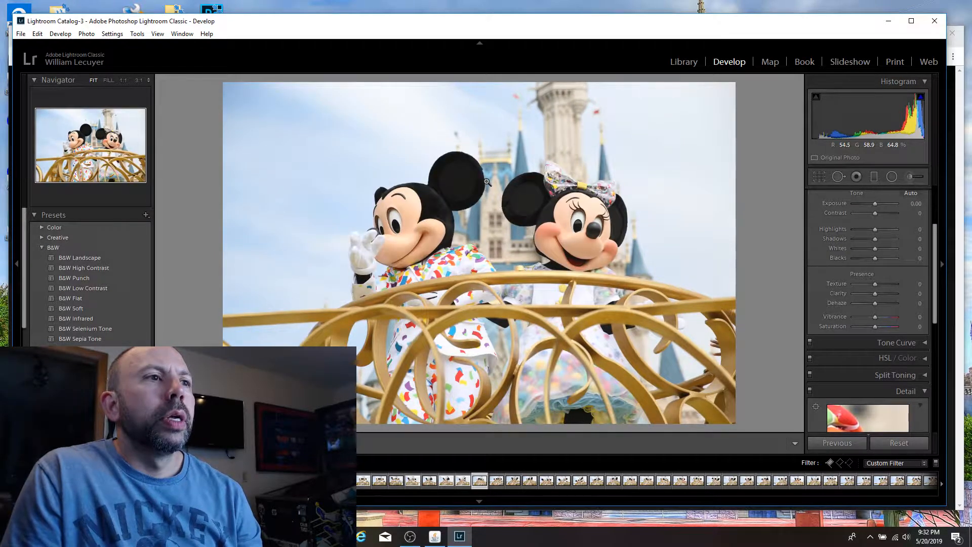
{"action": "key", "text": "Right"}
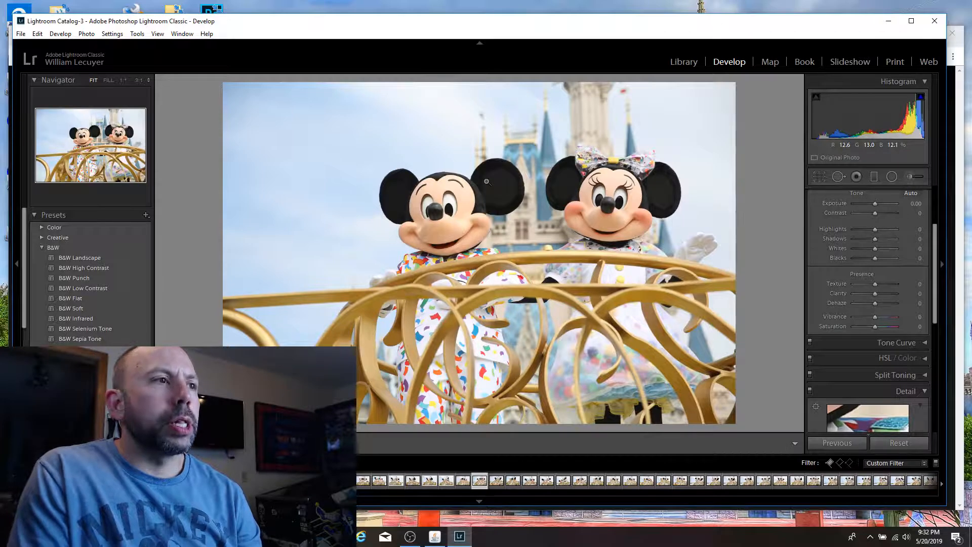
{"action": "key", "text": "p"}
{"action": "key", "text": "Right"}
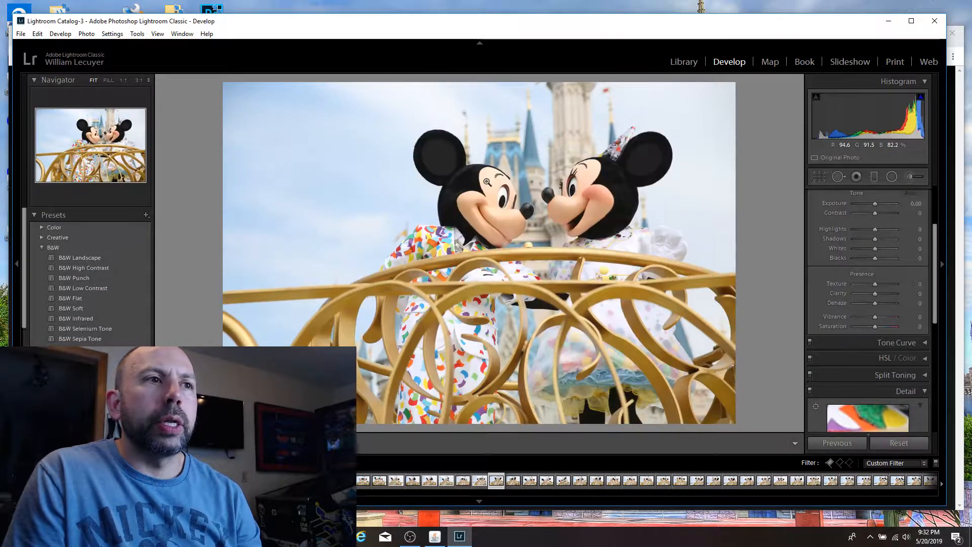
Step: Flag the shot of Minnie waving beside Mickey and the one of her in profile with clasped hands above him as picks
{"action": "key", "text": "Left"}
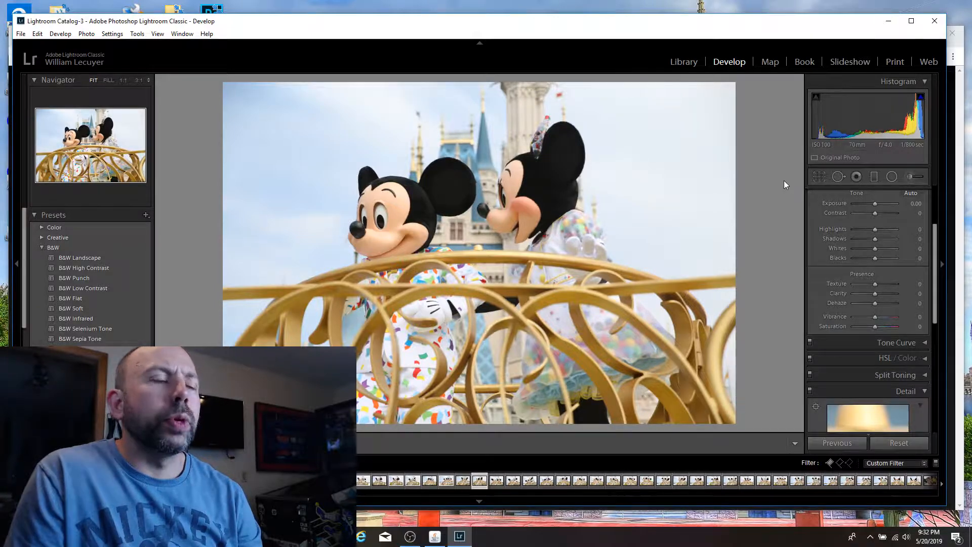
{"action": "key", "text": "Right"}
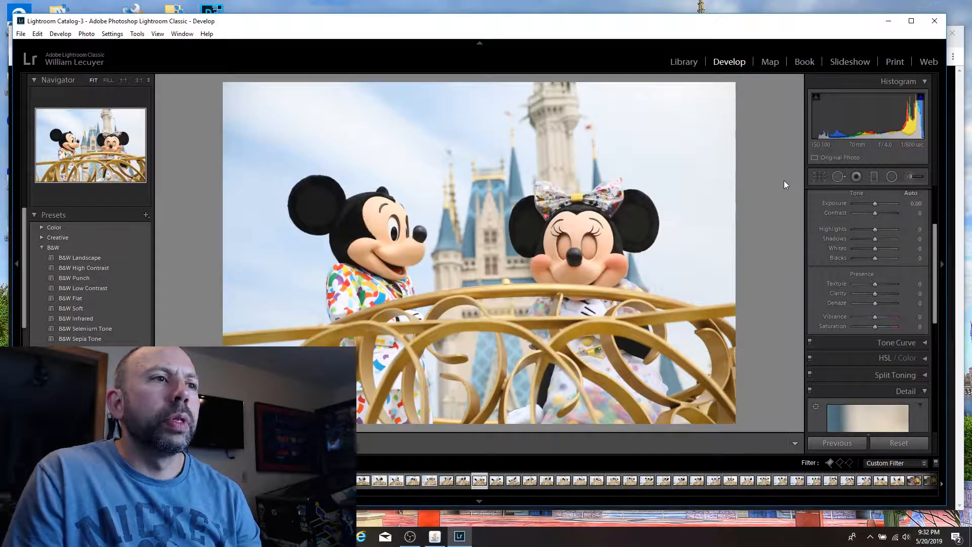
{"action": "key", "text": "Right"}
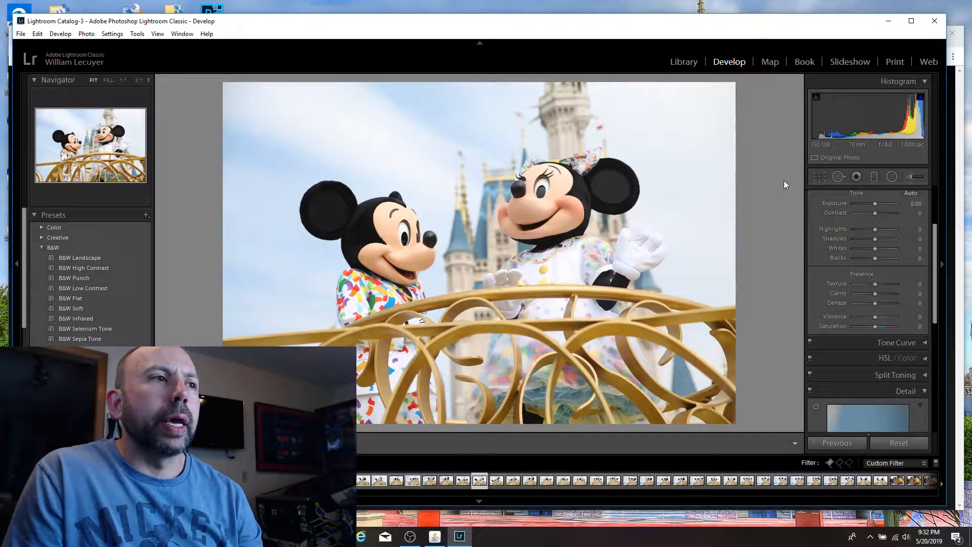
{"action": "key", "text": "Right"}
{"action": "key", "text": "Left"}
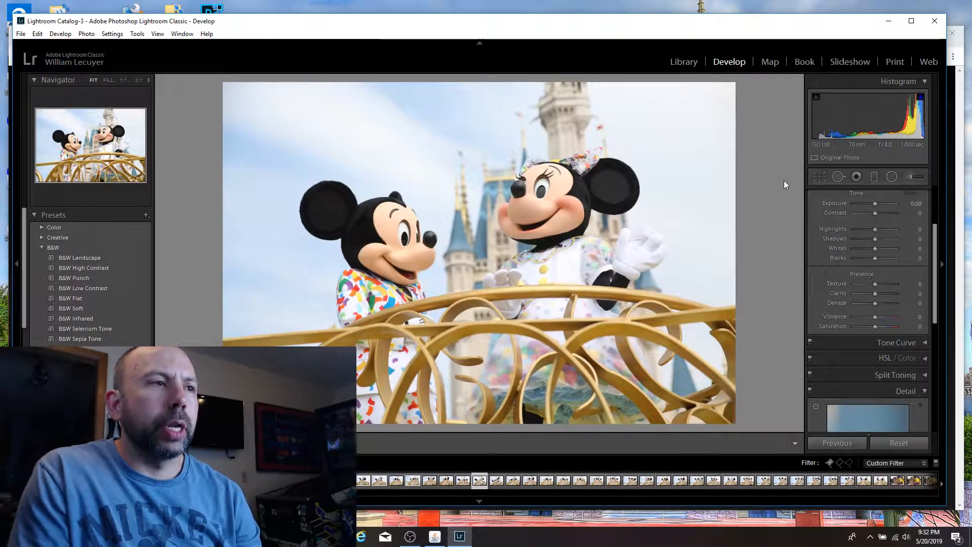
{"action": "key", "text": "p"}
{"action": "key", "text": "Right"}
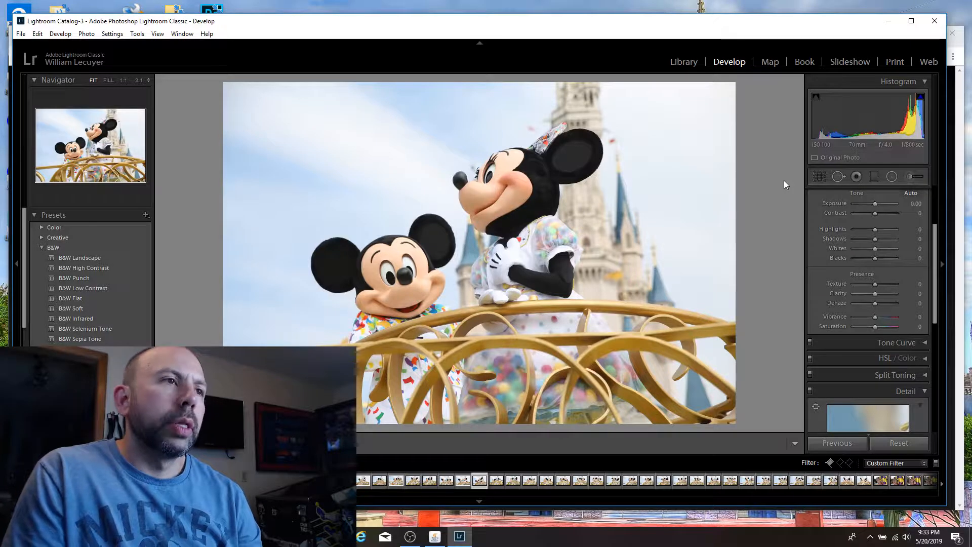
{"action": "key", "text": "p"}
Step: Compare the shots of Mickey and Minnie each raising an arm and flag the two near-identical ones as picks
{"action": "key", "text": "Right"}
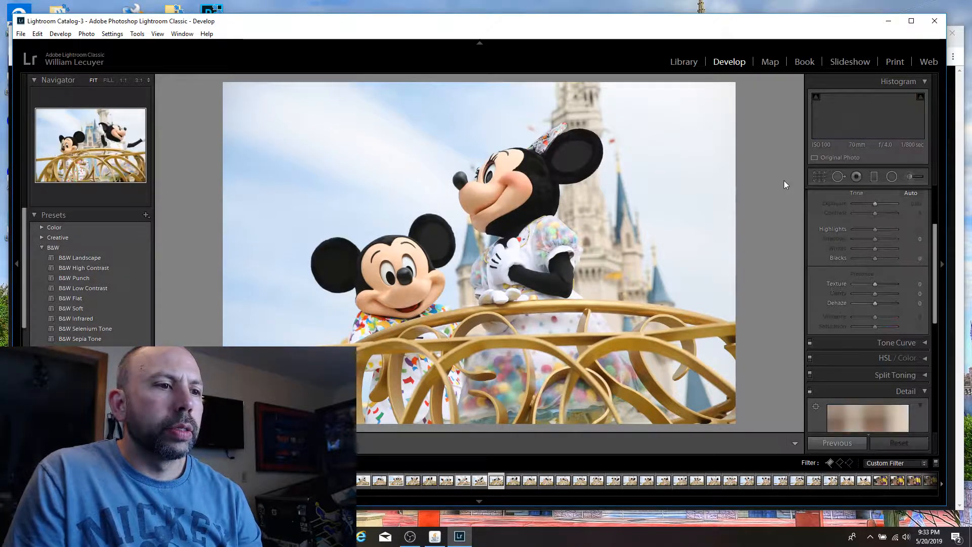
{"action": "key", "text": "Right"}
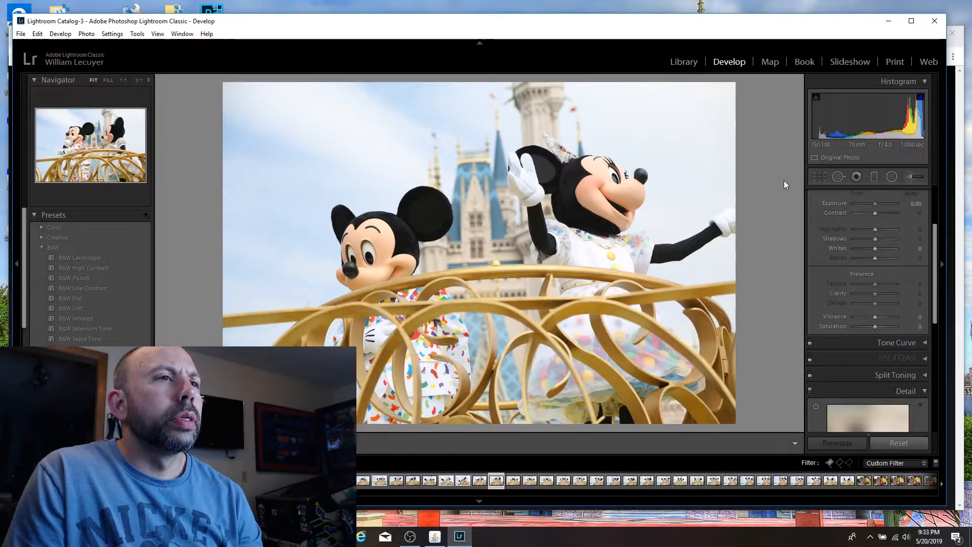
{"action": "key", "text": "Left"}
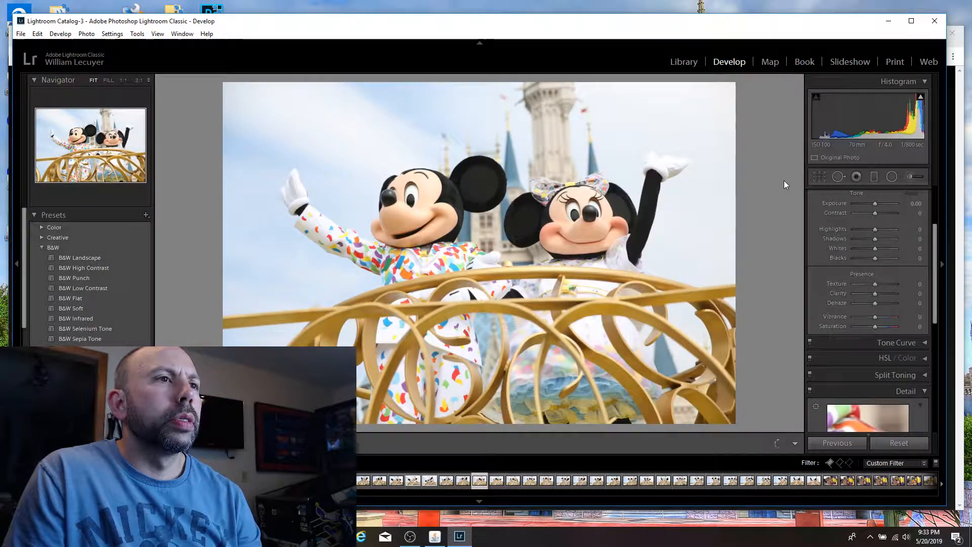
{"action": "key", "text": "p"}
{"action": "key", "text": "Right"}
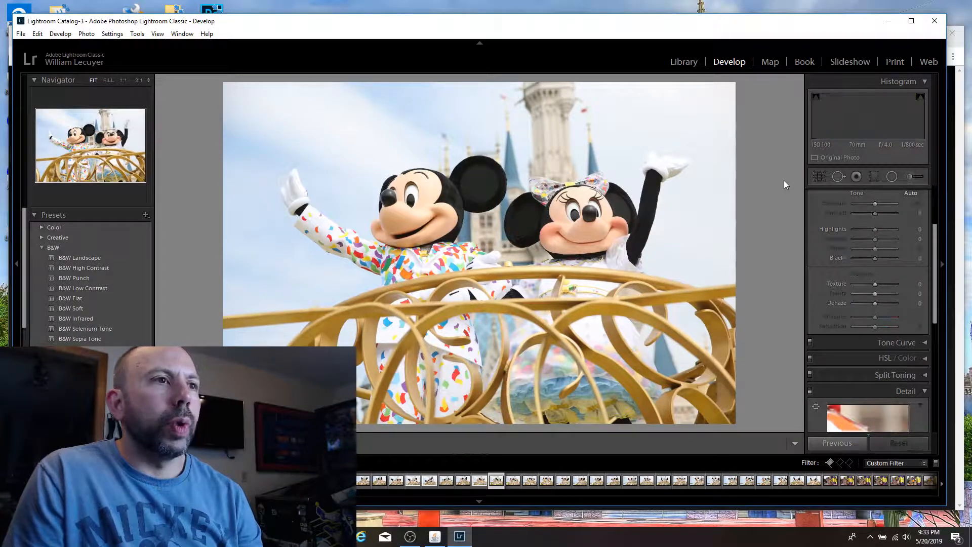
{"action": "key", "text": "Left"}
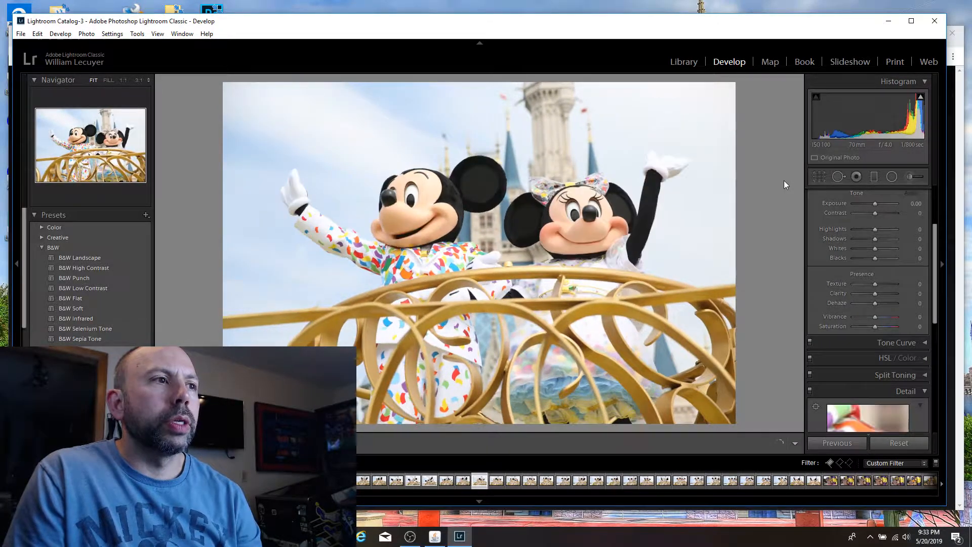
{"action": "key", "text": "Right"}
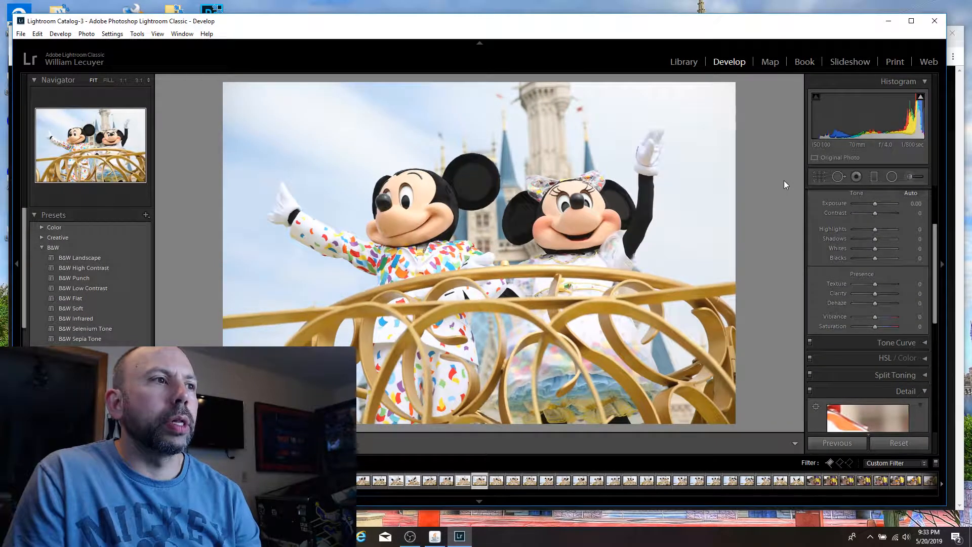
{"action": "key", "text": "p"}
Step: Skip the shots with closed eyes and flag the one of Mickey waving an open hand beside open-eyed Minnie as a pick
{"action": "key", "text": "Right"}
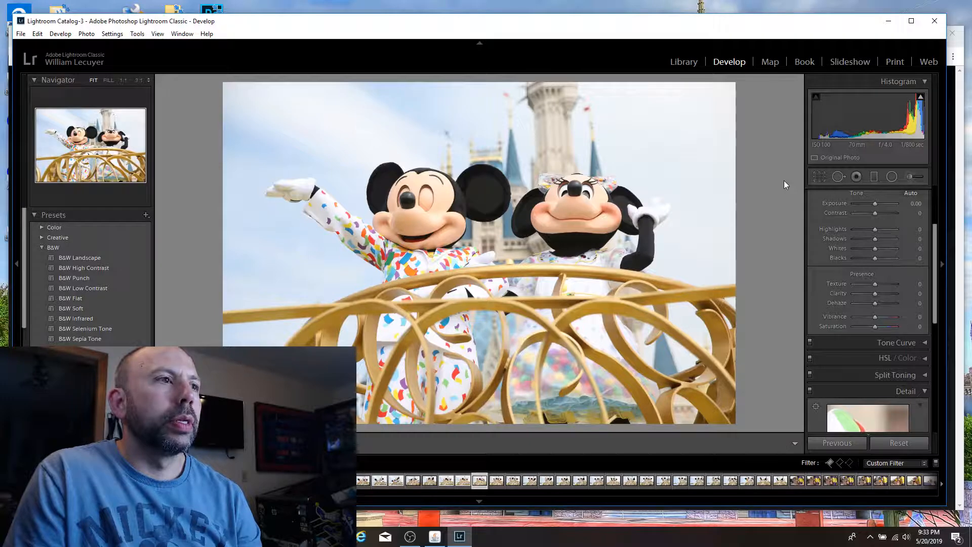
{"action": "key", "text": "Right"}
{"action": "key", "text": "Right"}
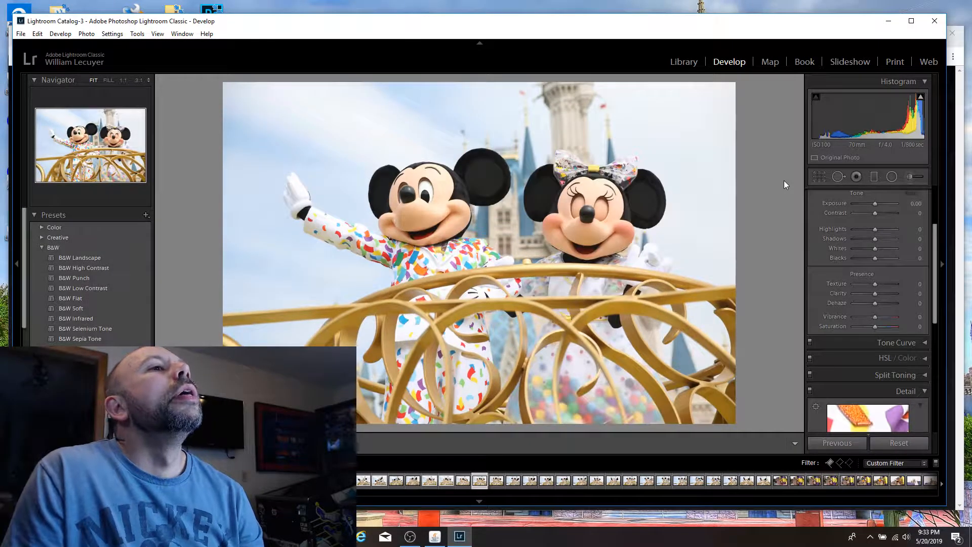
{"action": "key", "text": "Right"}
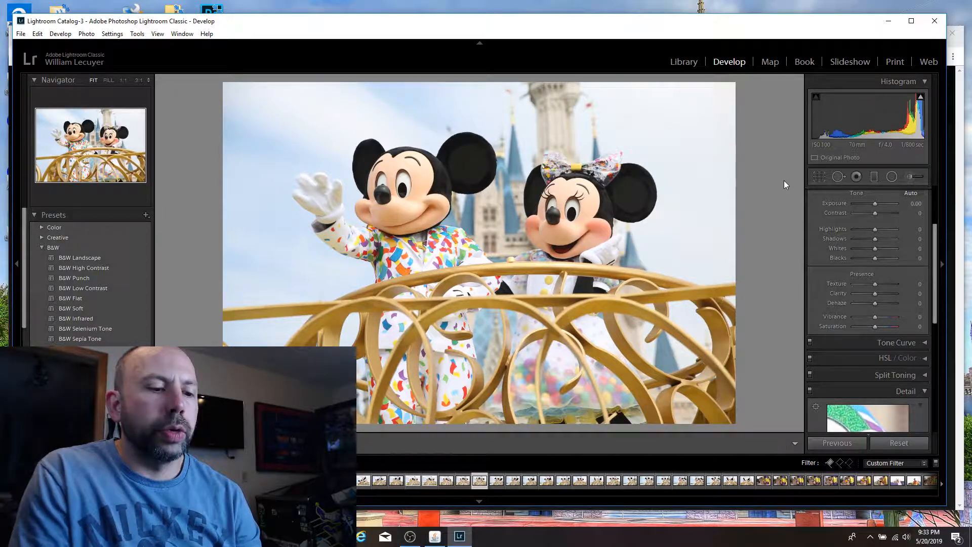
{"action": "key", "text": "p"}
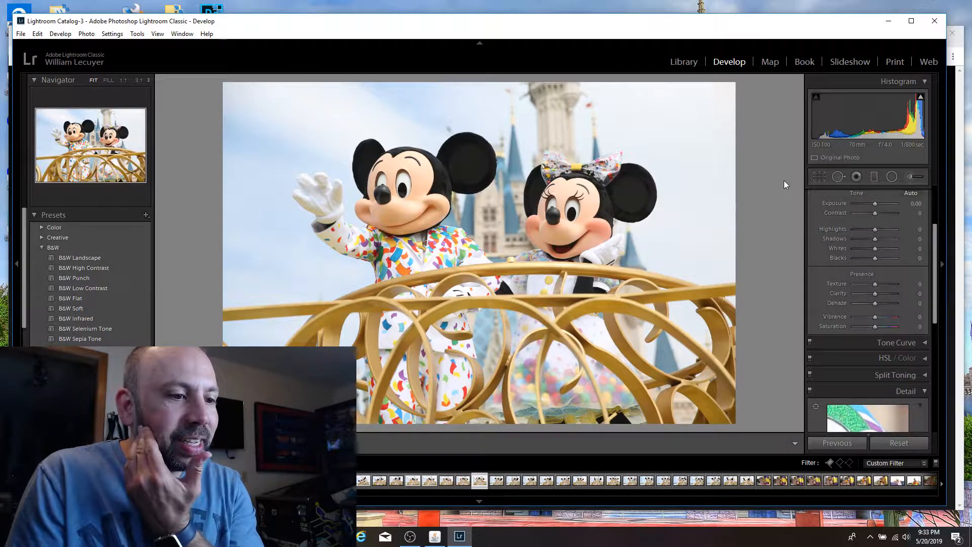
Step: Compare the two shots of Mickey waving beside Minnie in profile and flag the one with his hand clear of his ear as a pick
{"action": "key", "text": "Right"}
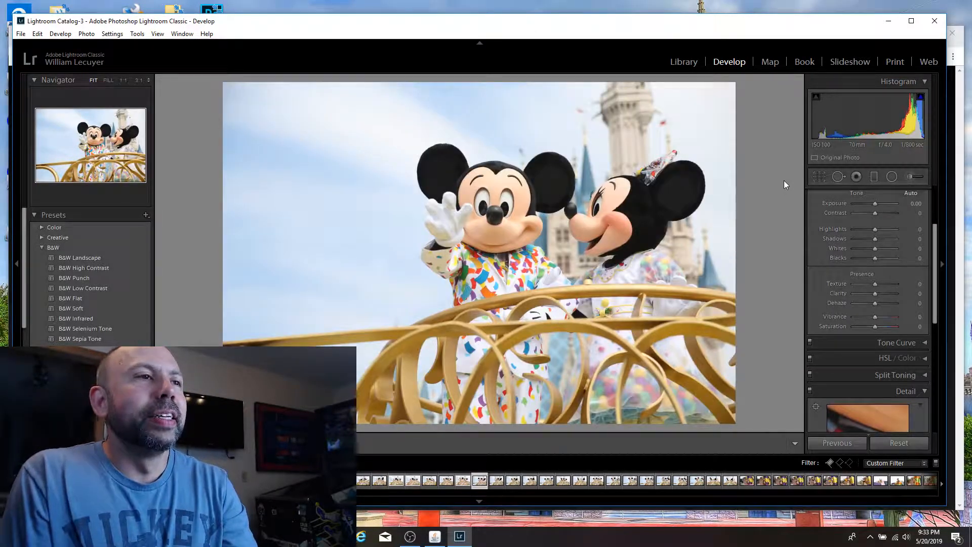
{"action": "key", "text": "Right"}
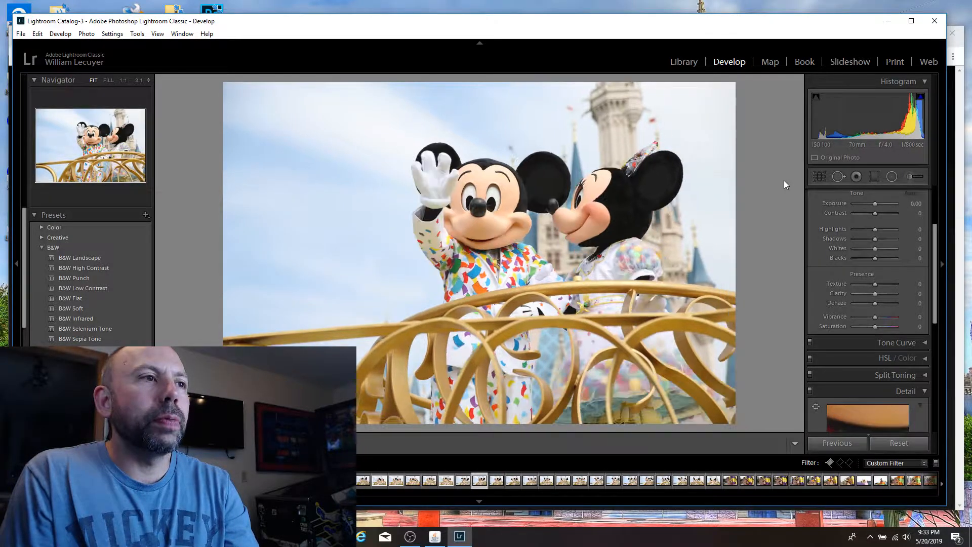
{"action": "key", "text": "Right"}
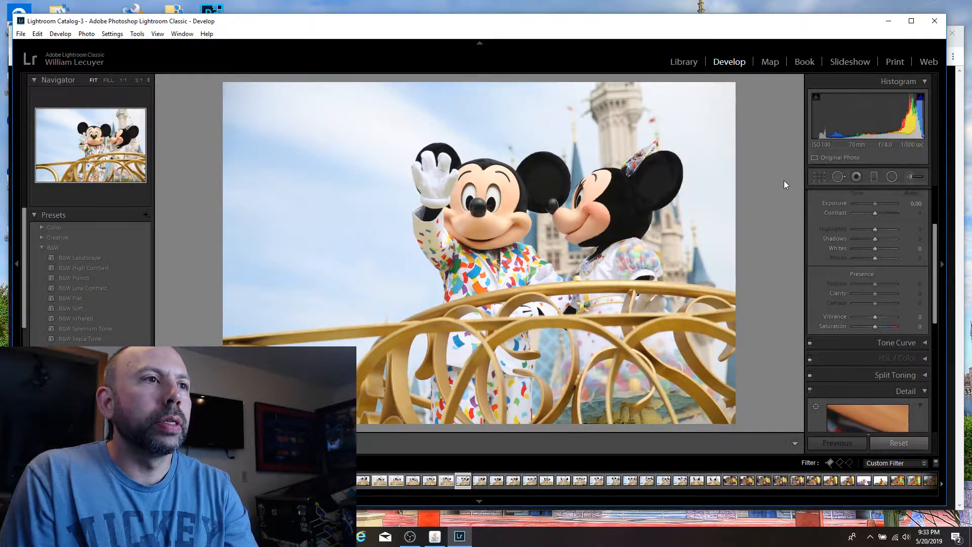
{"action": "key", "text": "p"}
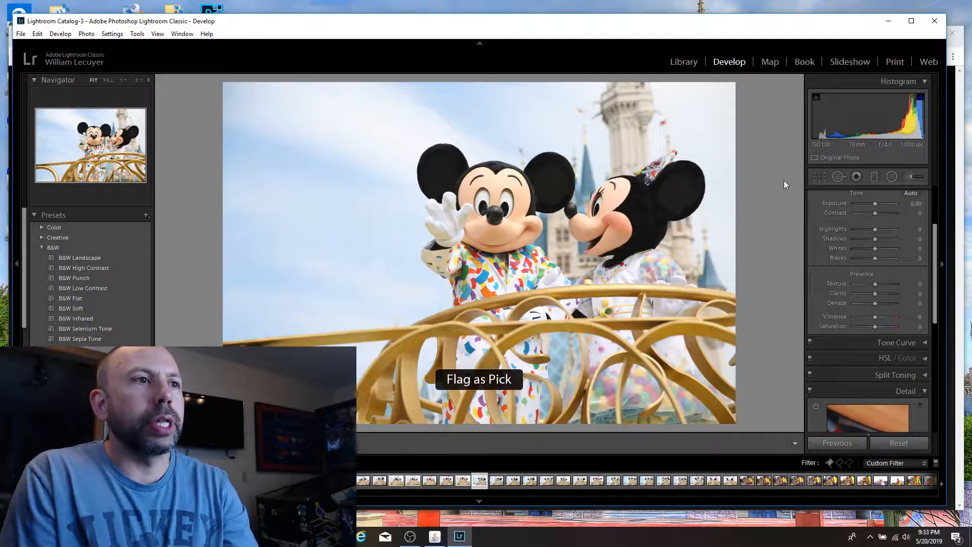
Step: Flag the shot of Minnie kissing Mickey's cheek as a pick and continue to the one of Mickey's hand at his nose
{"action": "key", "text": "Right"}
{"action": "key", "text": "Right"}
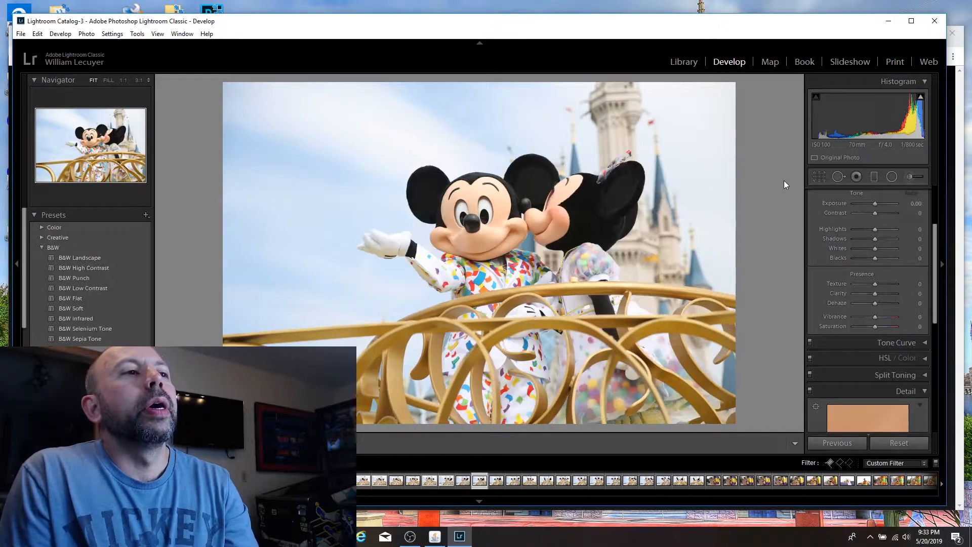
{"action": "key", "text": "p"}
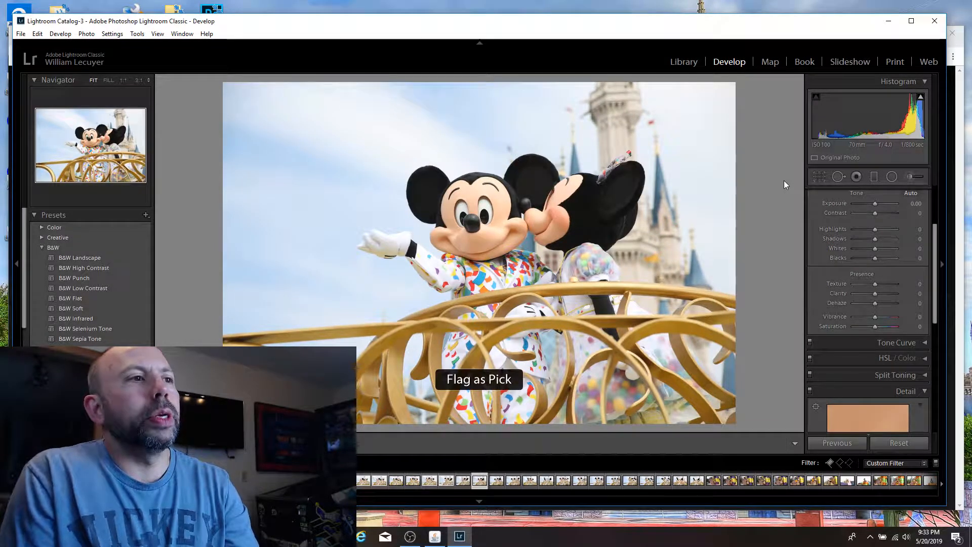
{"action": "key", "text": "Right"}
{"action": "key", "text": "Right"}
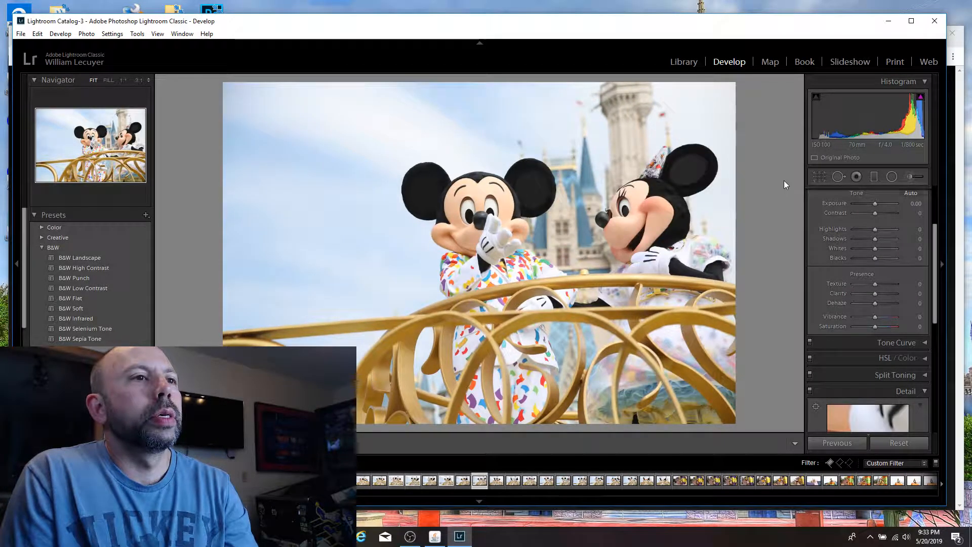
Step: Flag the shot of Mickey's hand at his nose as a pick and crop it tighter around Mickey and Minnie
{"action": "key", "text": "p"}
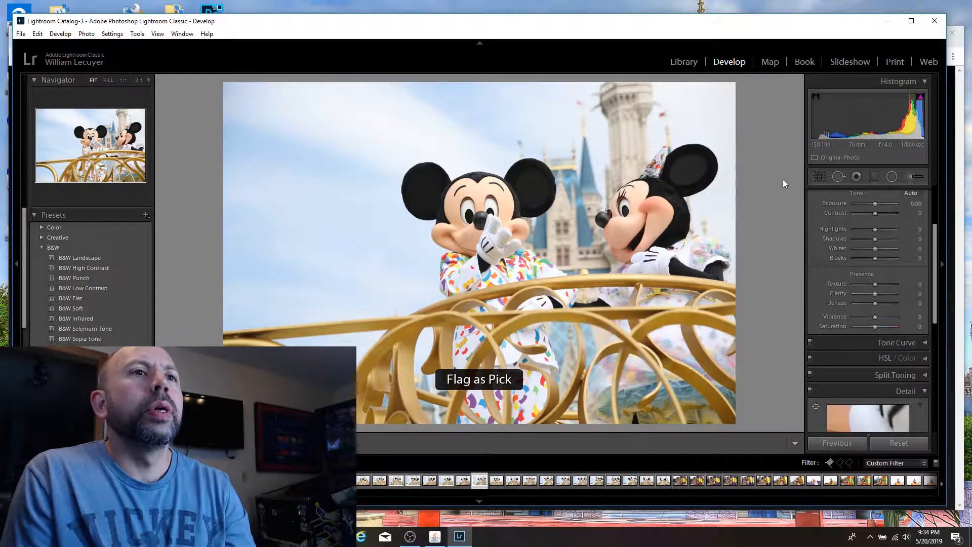
{"action": "left_click", "coordinate": [819, 179]}
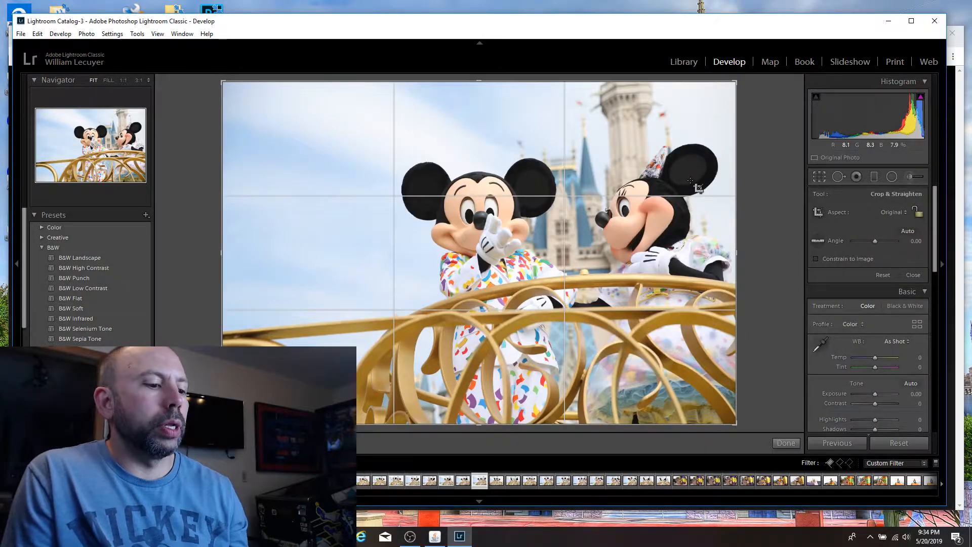
{"action": "key", "text": "Return"}
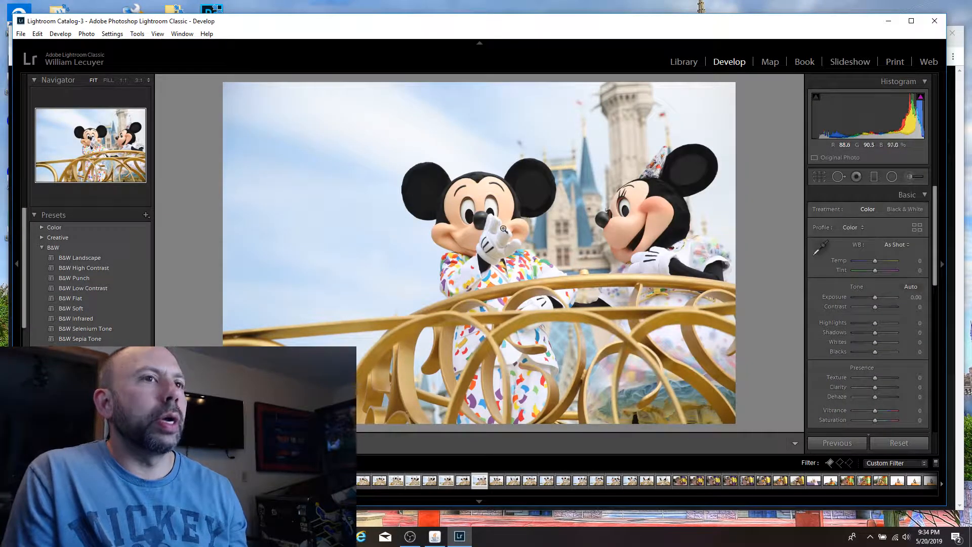
{"action": "left_click", "coordinate": [819, 177]}
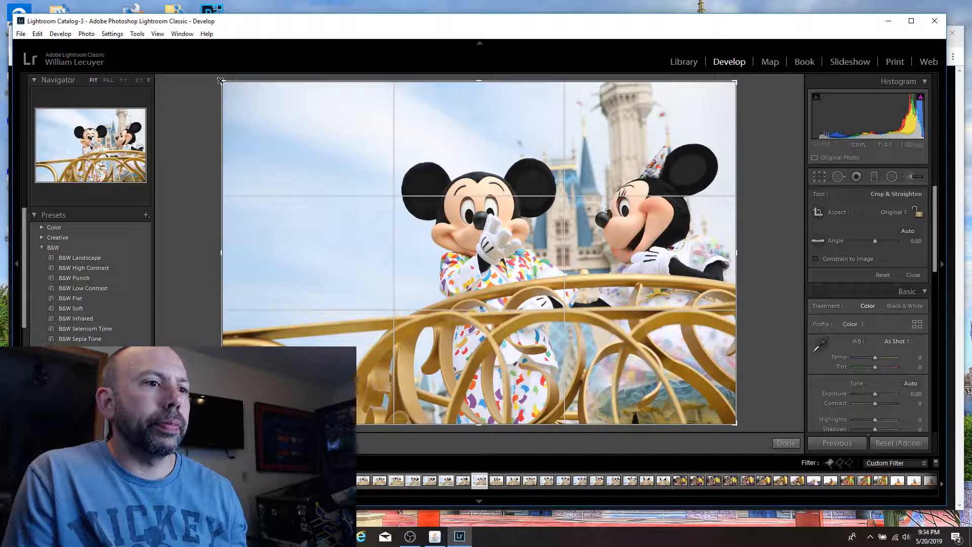
{"action": "left_click_drag", "start_coordinate": [221, 83], "coordinate": [282, 119]}
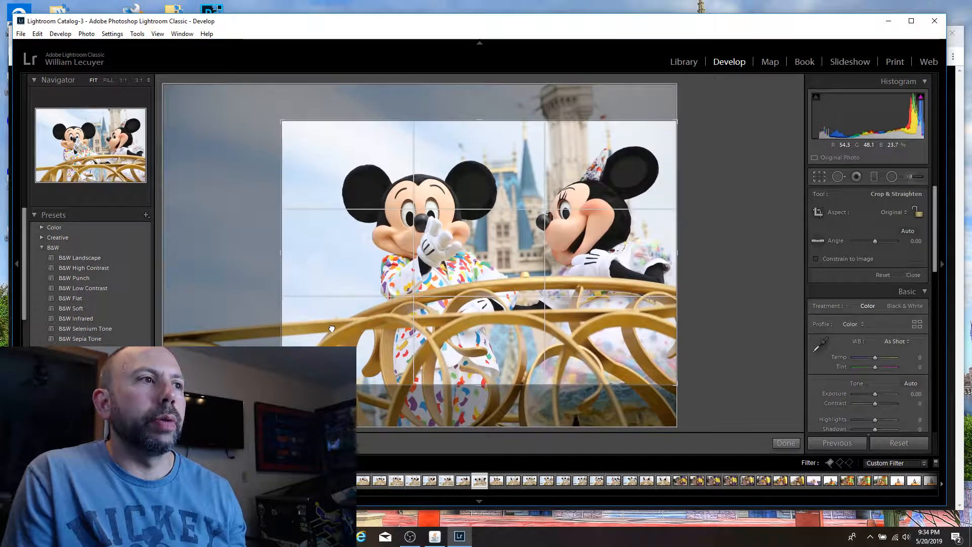
{"action": "left_click_drag", "start_coordinate": [332, 328], "coordinate": [321, 311]}
{"action": "key", "text": "Return"}
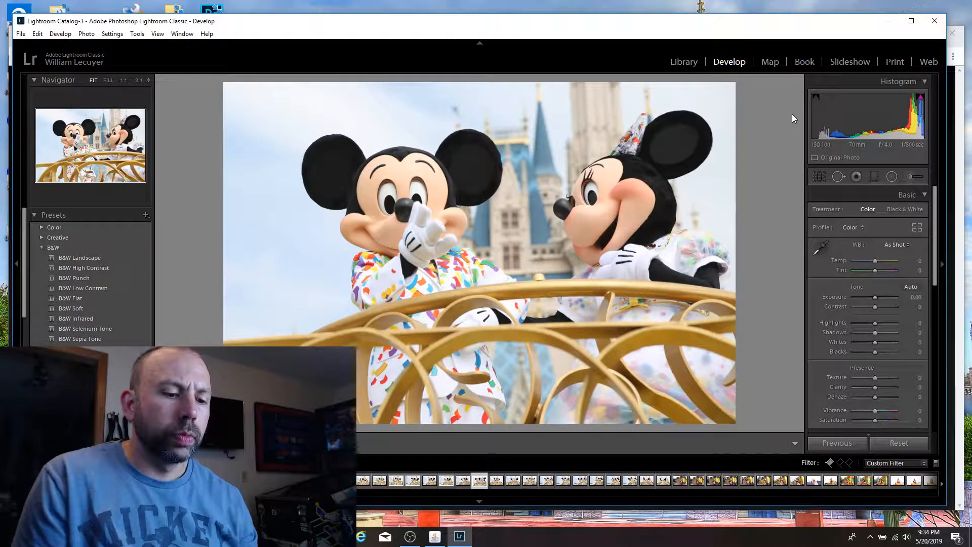
Step: Flag the shot of Mickey kissing Minnie's cheek as a pick and crop it tighter around the two characters
{"action": "key", "text": "Right"}
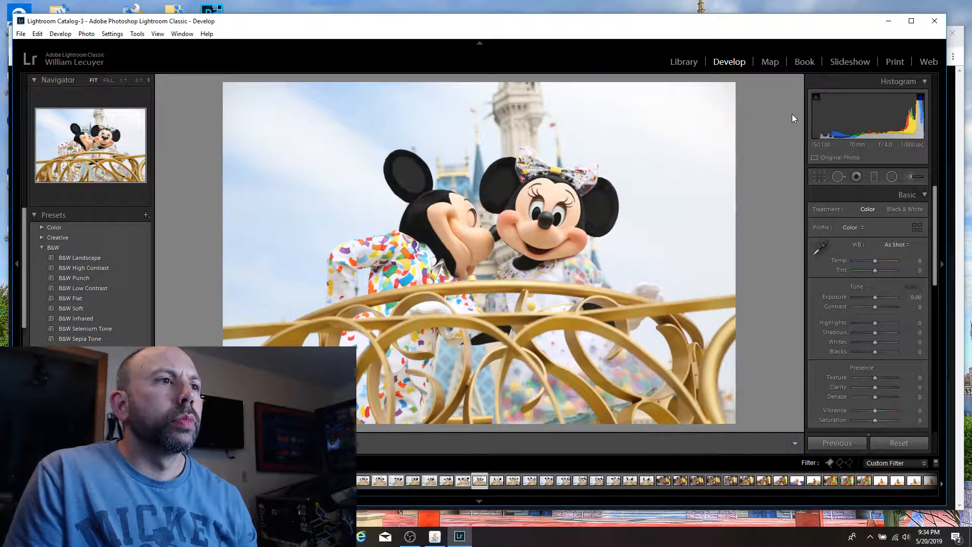
{"action": "key", "text": "p"}
{"action": "key", "text": "Right"}
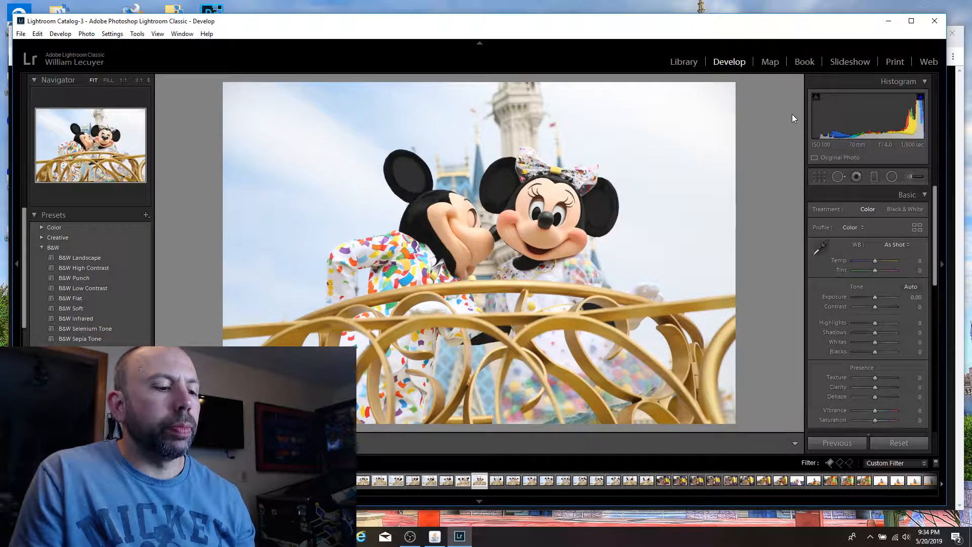
{"action": "key", "text": "r"}
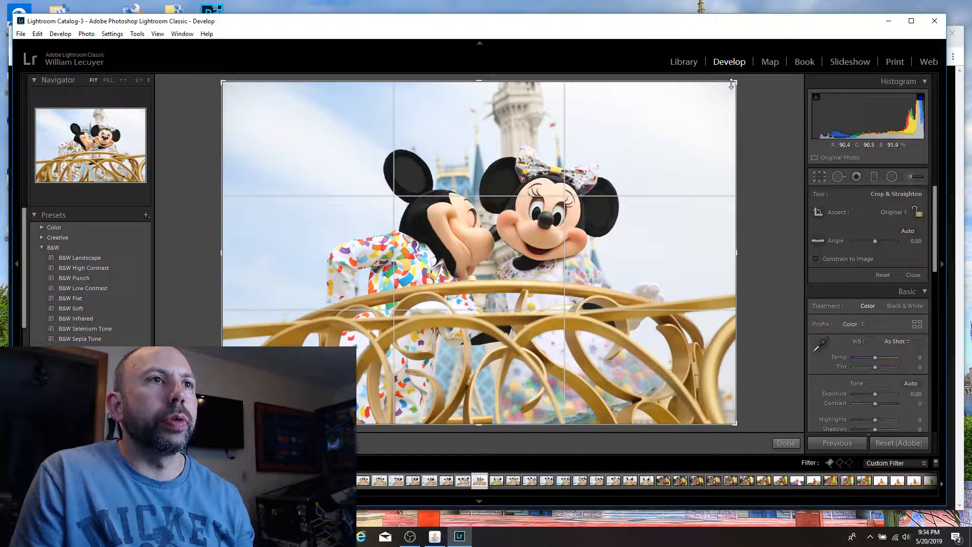
{"action": "left_click_drag", "start_coordinate": [223, 82], "coordinate": [303, 134]}
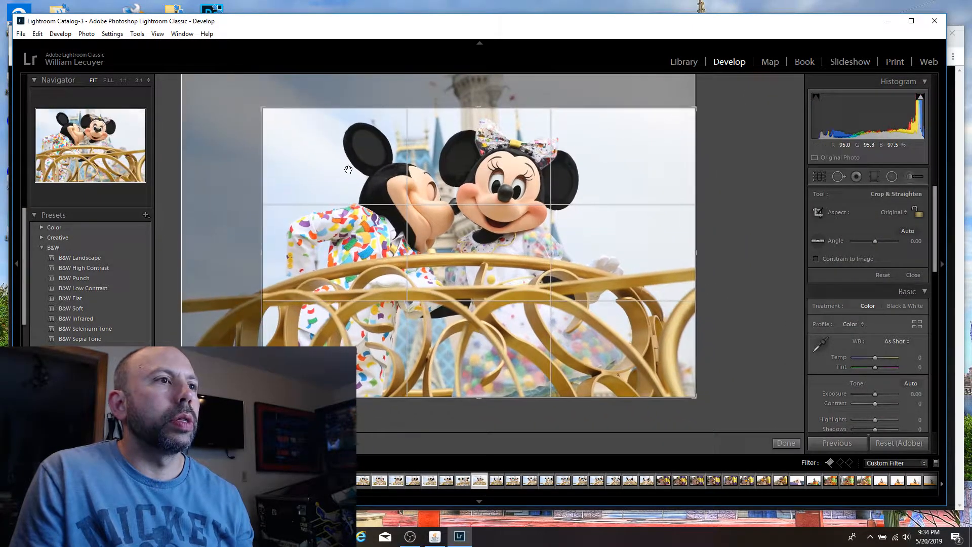
{"action": "left_click_drag", "start_coordinate": [348, 169], "coordinate": [373, 182]}
{"action": "key", "text": "Return"}
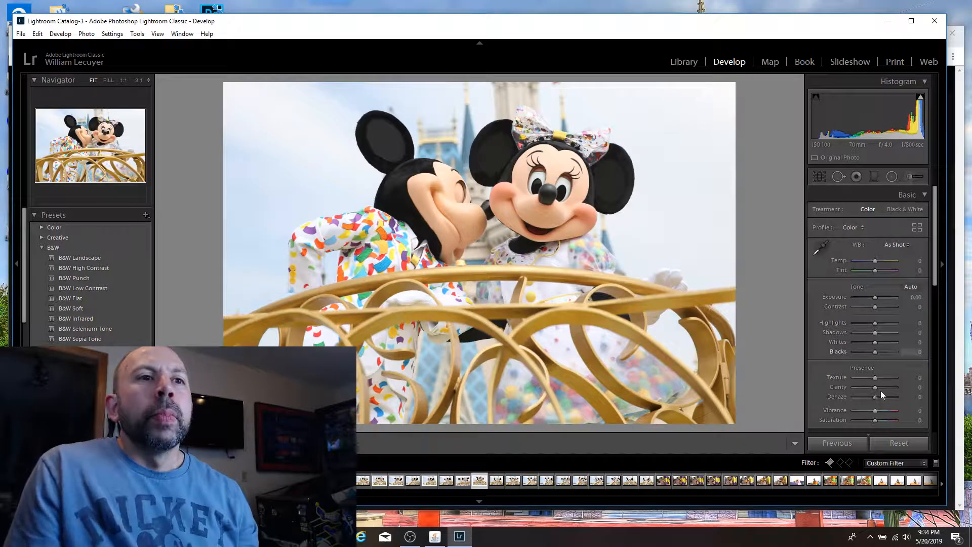
Step: Lower the exposure of the cropped cheek-kiss shot to -0.36 and flag it as a pick
{"action": "left_click_drag", "start_coordinate": [875, 296], "coordinate": [870, 297]}
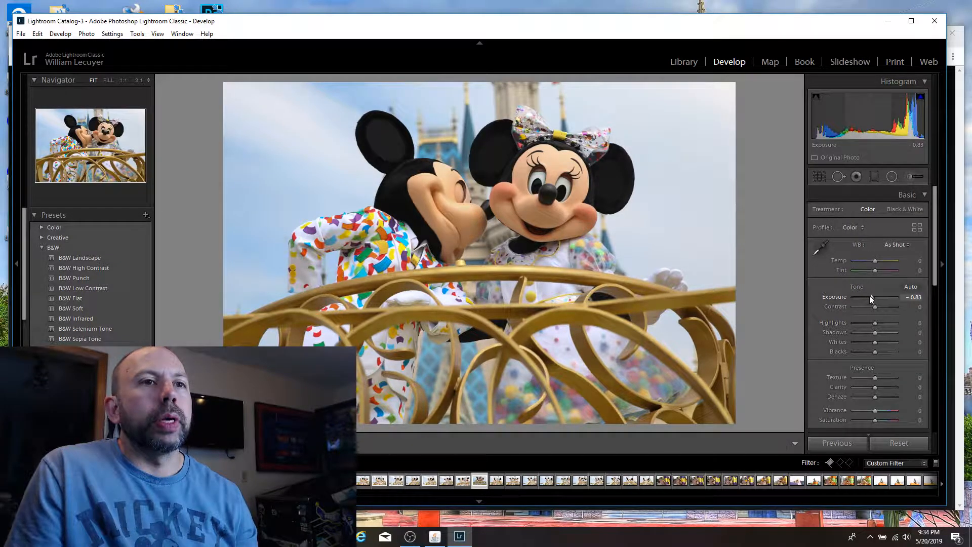
{"action": "left_click_drag", "start_coordinate": [869, 296], "coordinate": [872, 294]}
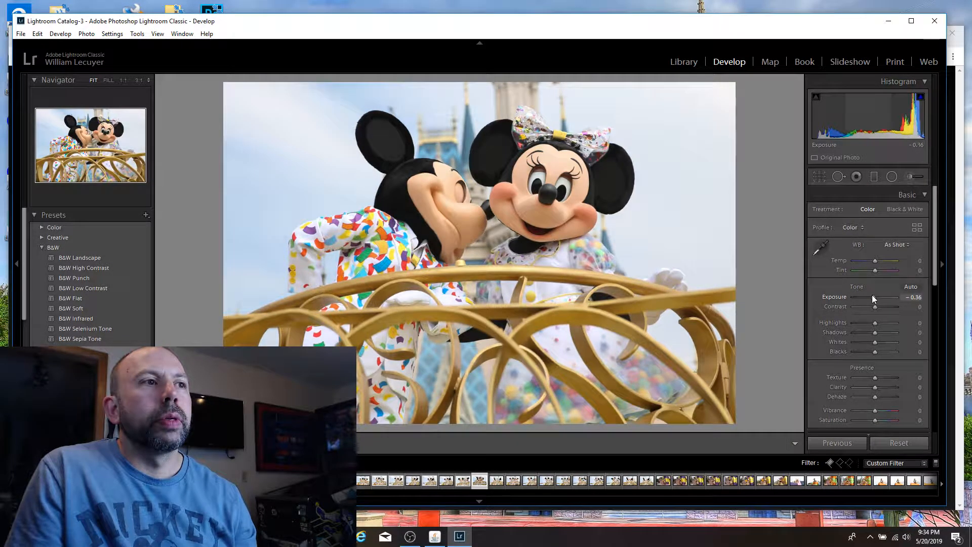
{"action": "key", "text": "p"}
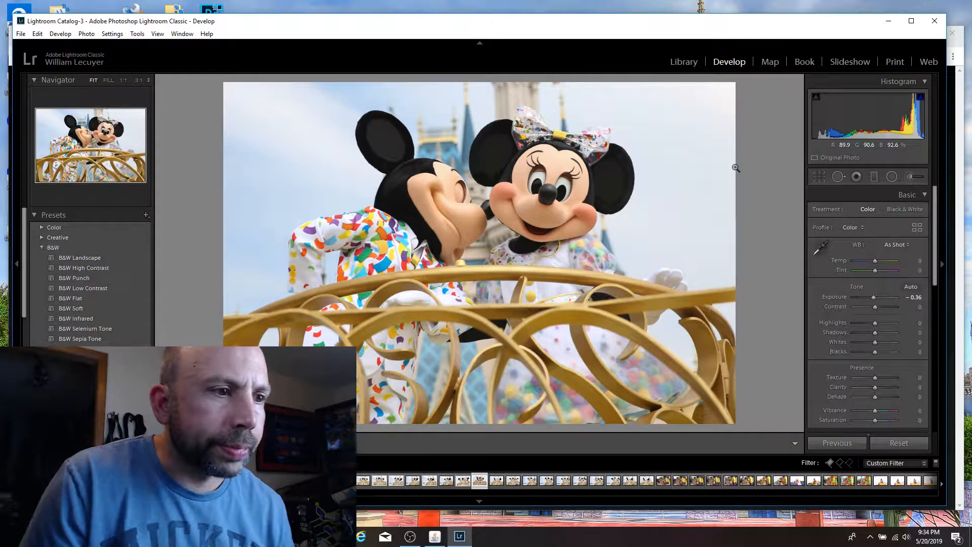
Step: Flag as picks the shot of Mickey and Minnie facing each other and the one with both holding a hand at their chest
{"action": "key", "text": "Right"}
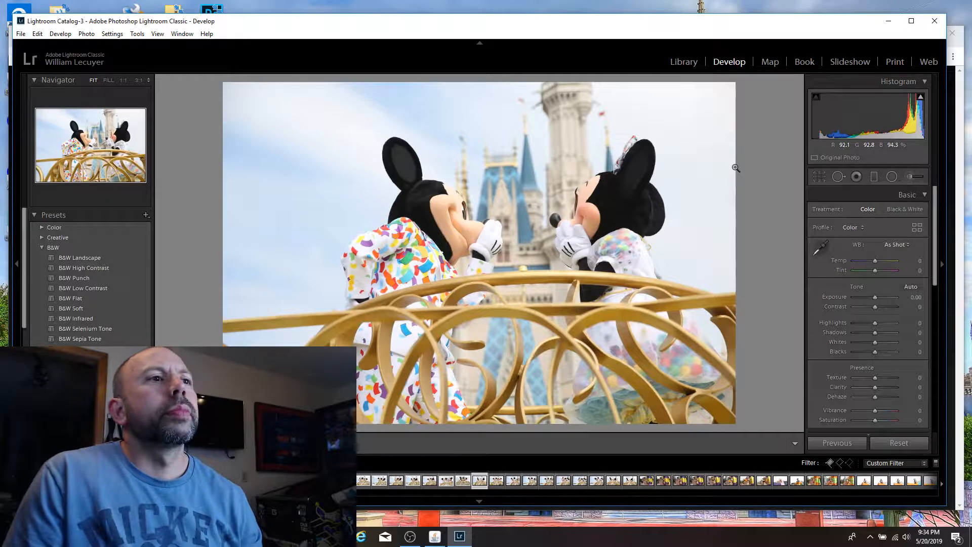
{"action": "key", "text": "p"}
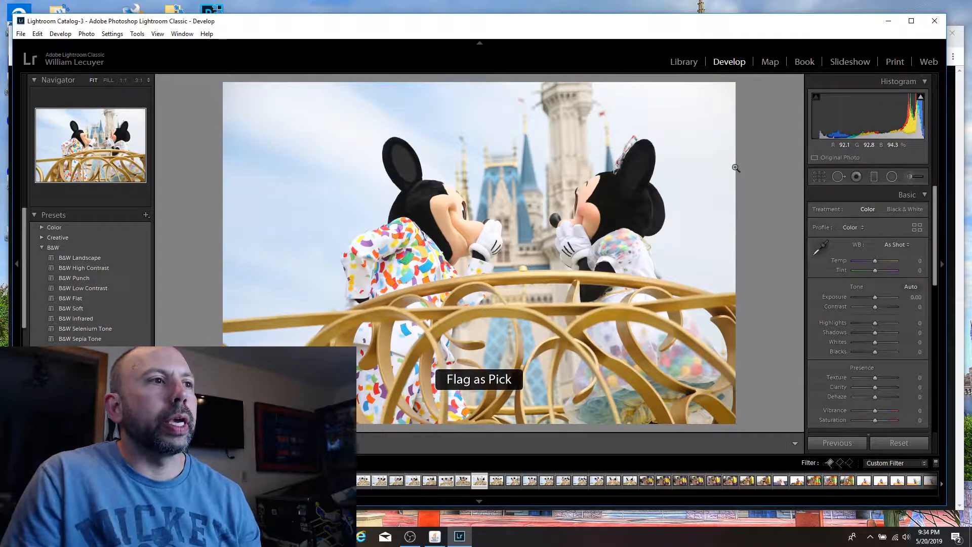
{"action": "key", "text": "Right"}
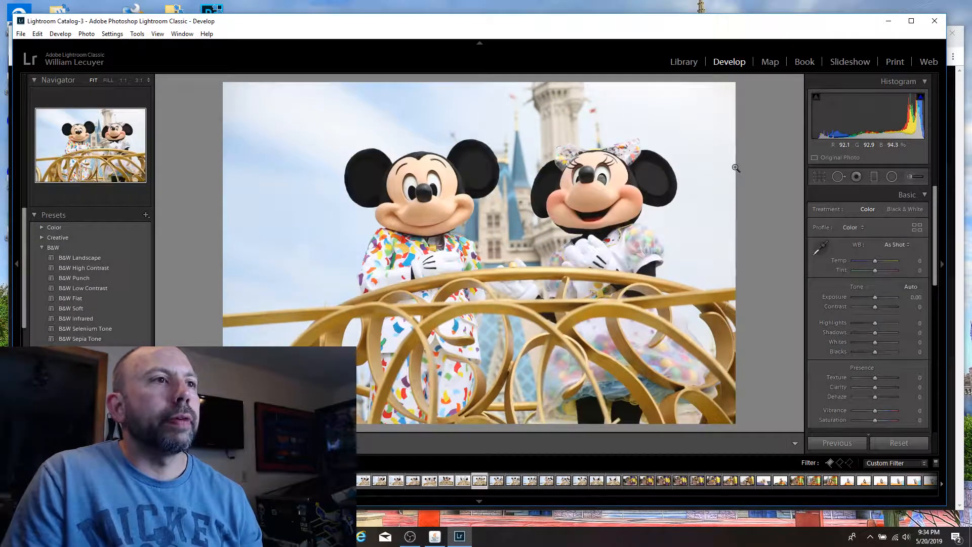
{"action": "key", "text": "Right"}
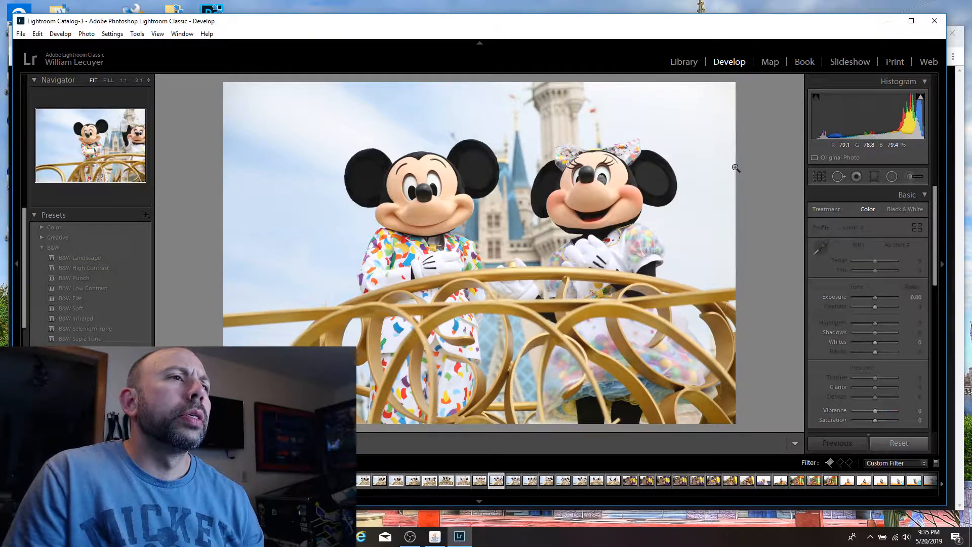
{"action": "key", "text": "Left"}
{"action": "key", "text": "p"}
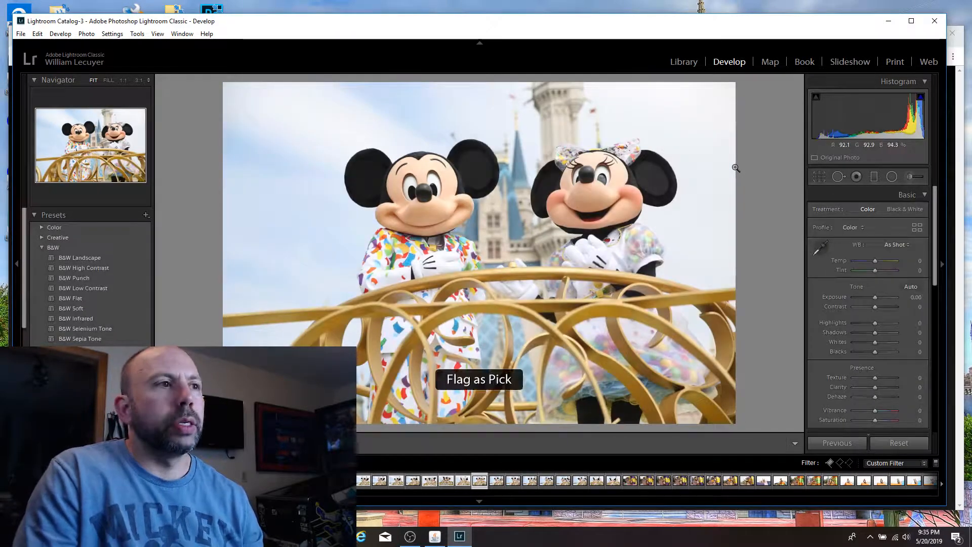
Step: Skip the shot of Mickey with his arm across his chest and flag the one of him pointing forward beside waving Minnie
{"action": "key", "text": "Right"}
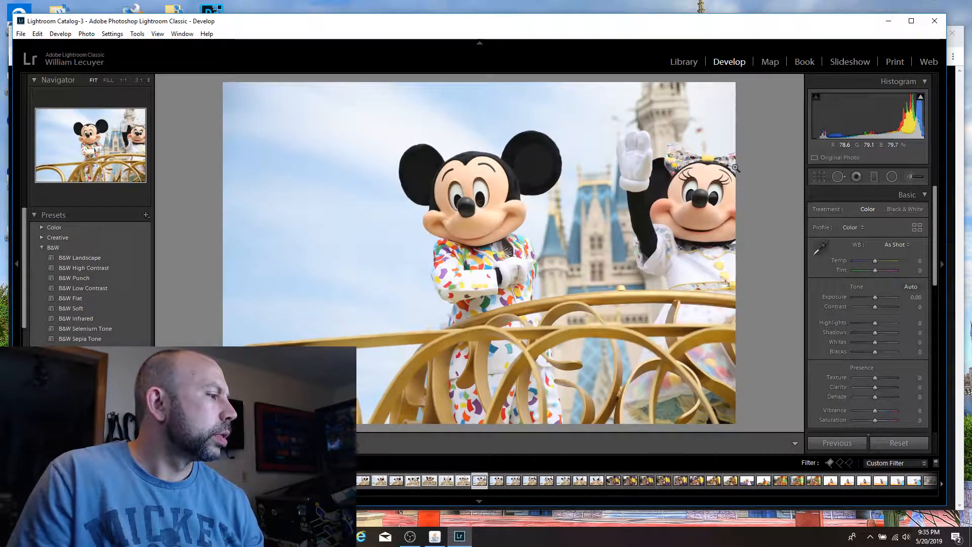
{"action": "key", "text": "Right"}
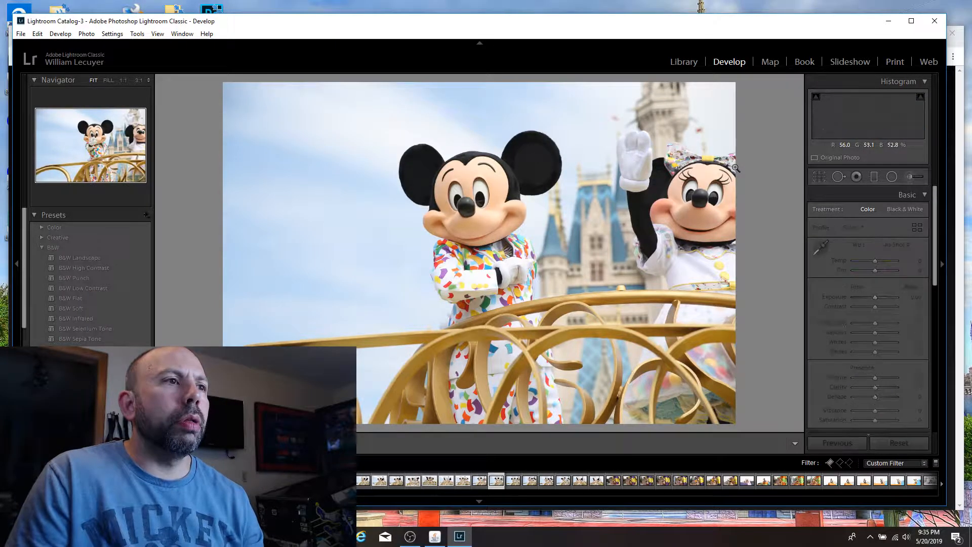
{"action": "key", "text": "p"}
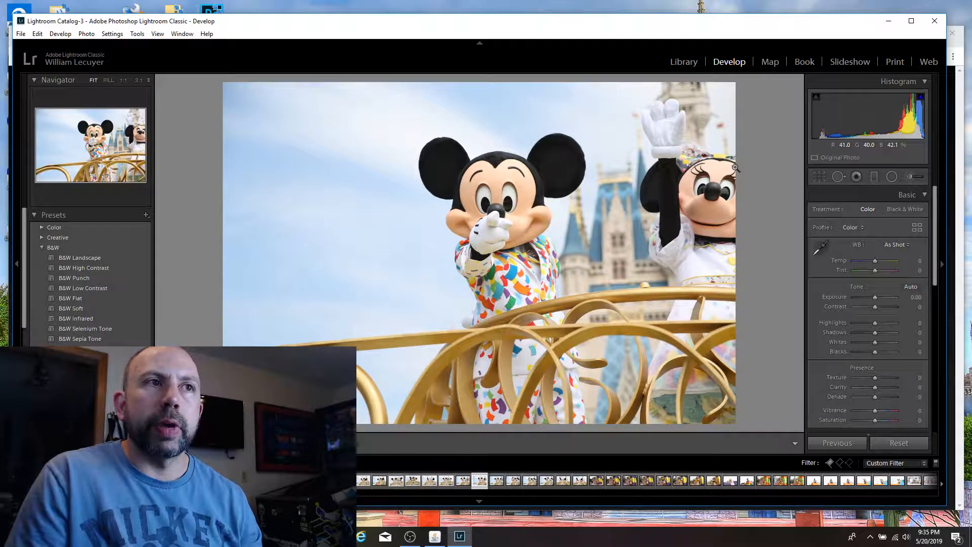
Step: Skip the shot of Minnie with closed eyes, flag Mickey's open-hand wave as a pick and compare it with the neighbouring wave shot
{"action": "key", "text": "Right"}
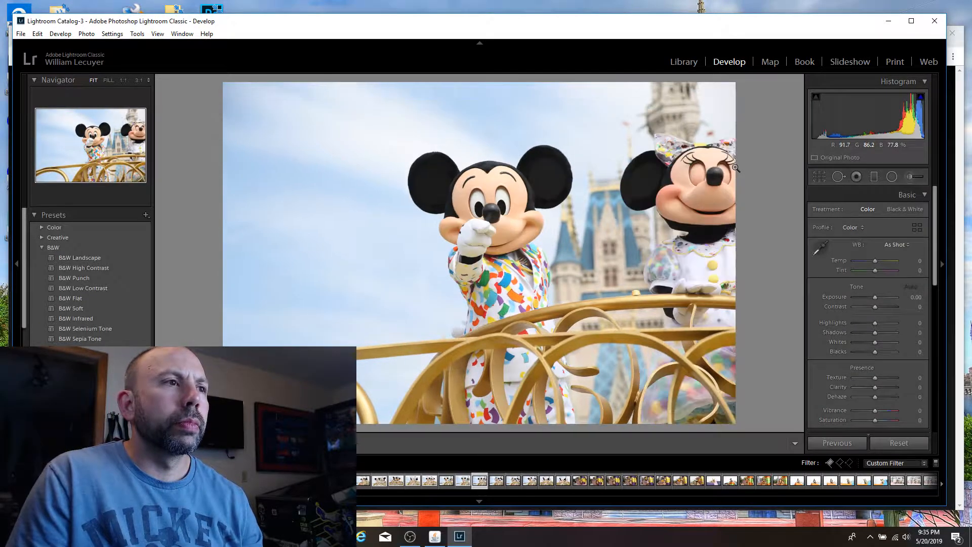
{"action": "key", "text": "Right"}
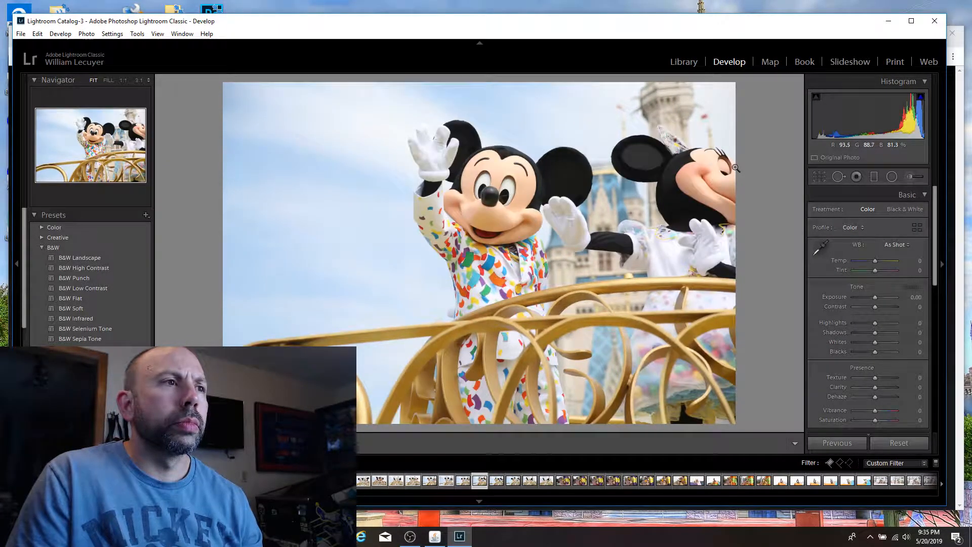
{"action": "key", "text": "p"}
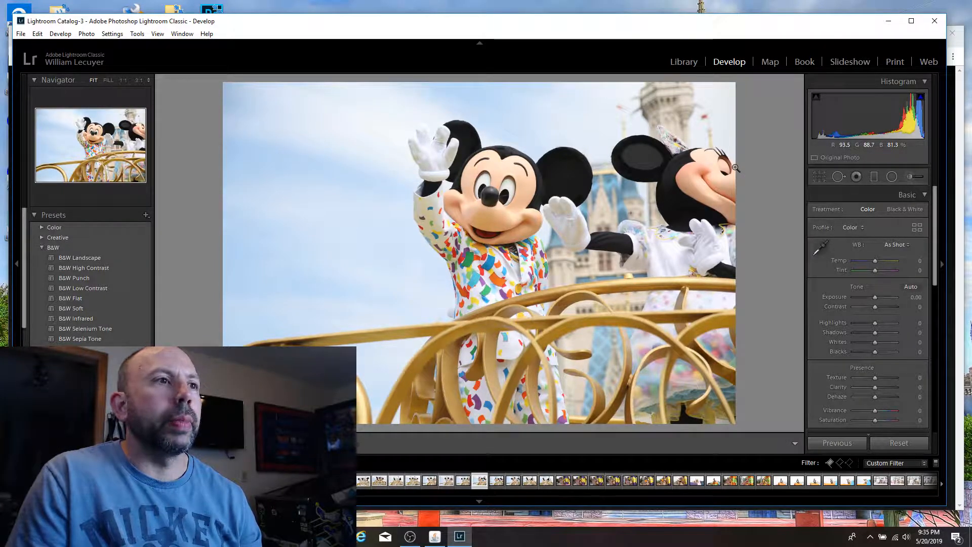
{"action": "key", "text": "Right"}
{"action": "key", "text": "Left"}
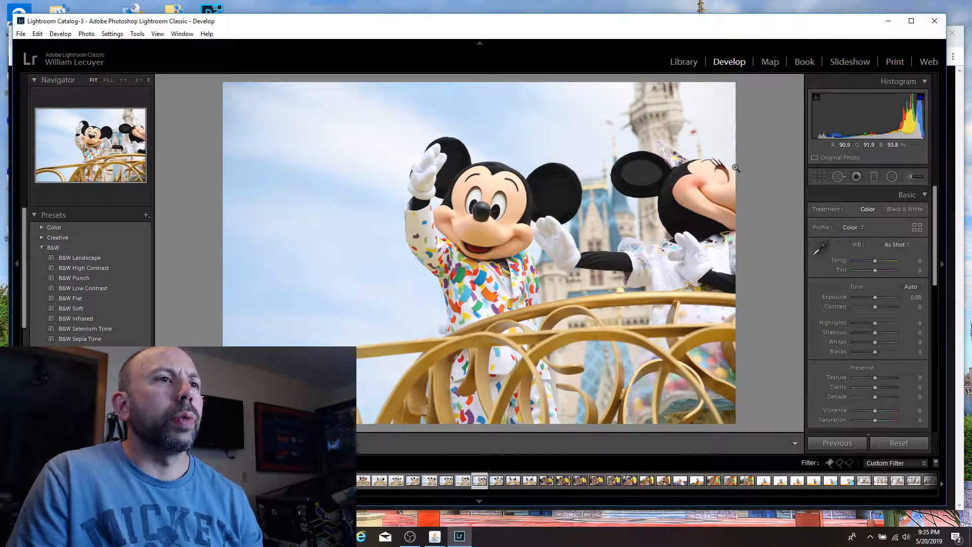
{"action": "key", "text": "Right"}
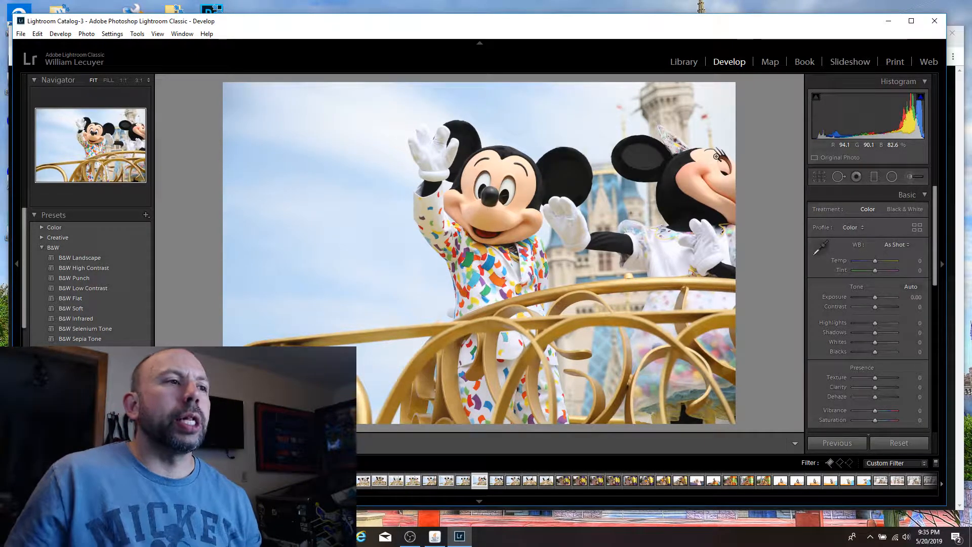
Step: Inspect the costume detail and sharpness of Mickey's open-hand wave shot at 1:1, then return to the full view
{"action": "left_click", "coordinate": [457, 280]}
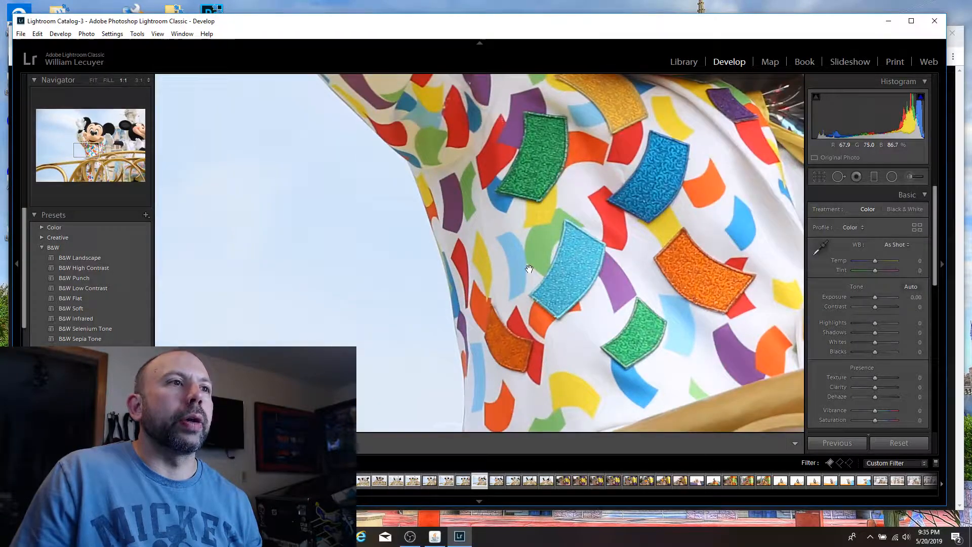
{"action": "left_click_drag", "start_coordinate": [541, 258], "coordinate": [492, 285]}
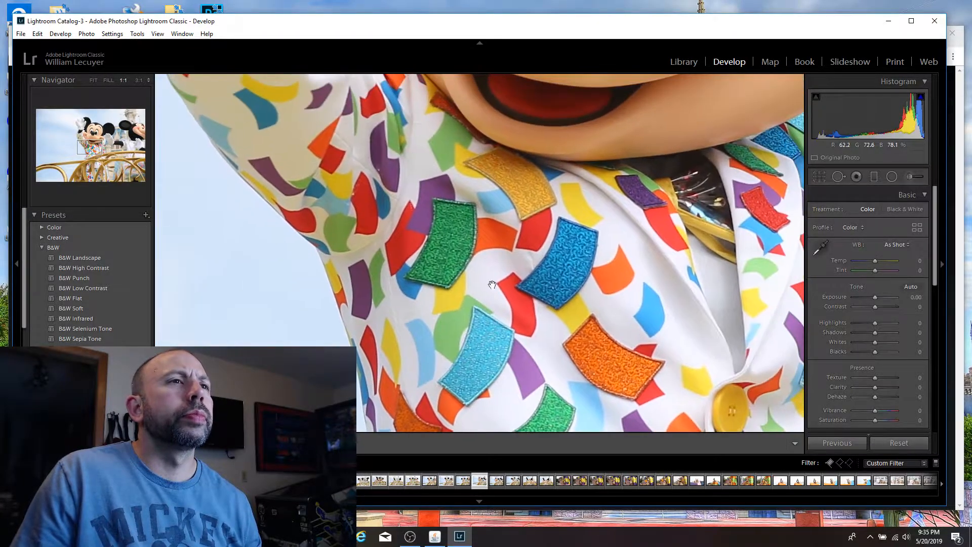
{"action": "left_click", "coordinate": [482, 256]}
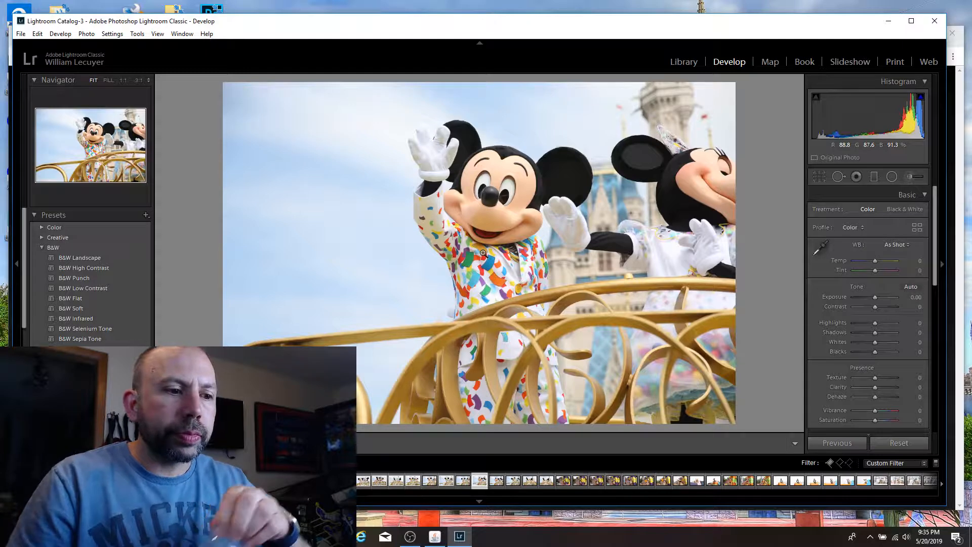
Step: Compare the neighbouring shots of Mickey beside the turned-away Minnie and check Mickey's face up close in the other wave shot
{"action": "key", "text": "Right"}
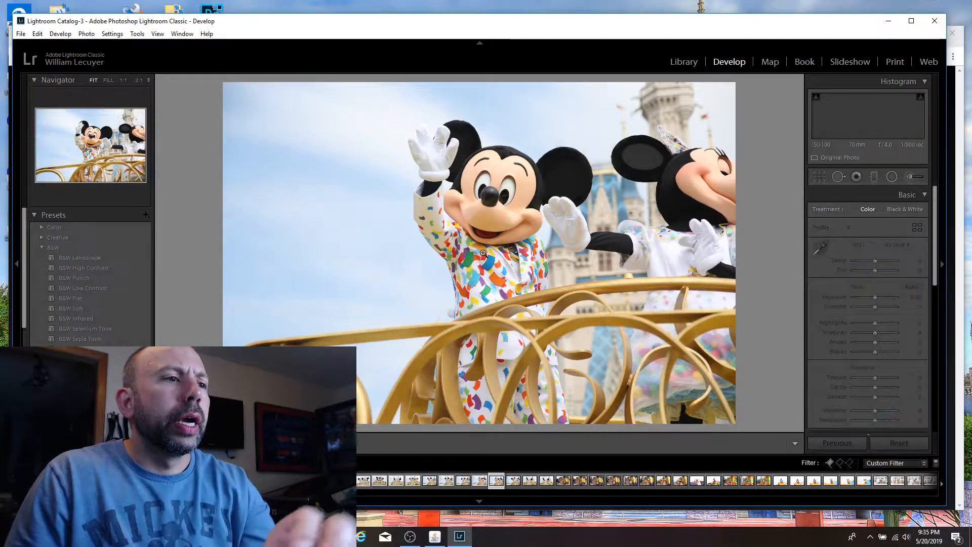
{"action": "key", "text": "Left"}
{"action": "key", "text": "Left"}
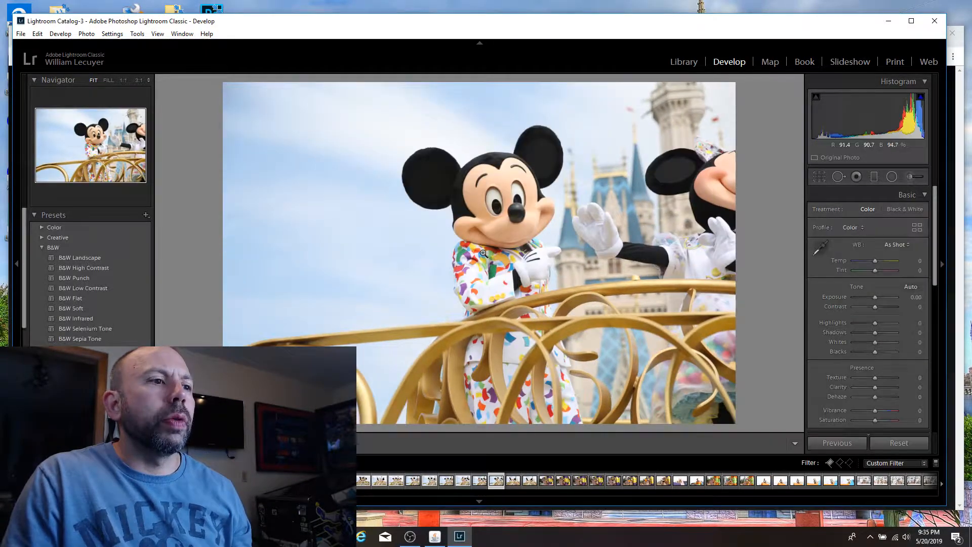
{"action": "key", "text": "Right"}
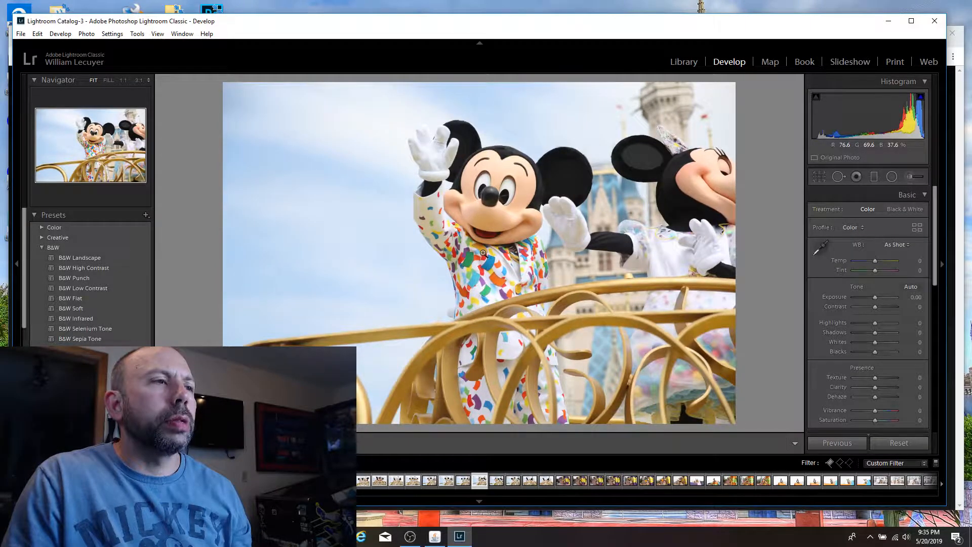
{"action": "key", "text": "Right"}
{"action": "key", "text": "Right"}
{"action": "key", "text": "Right"}
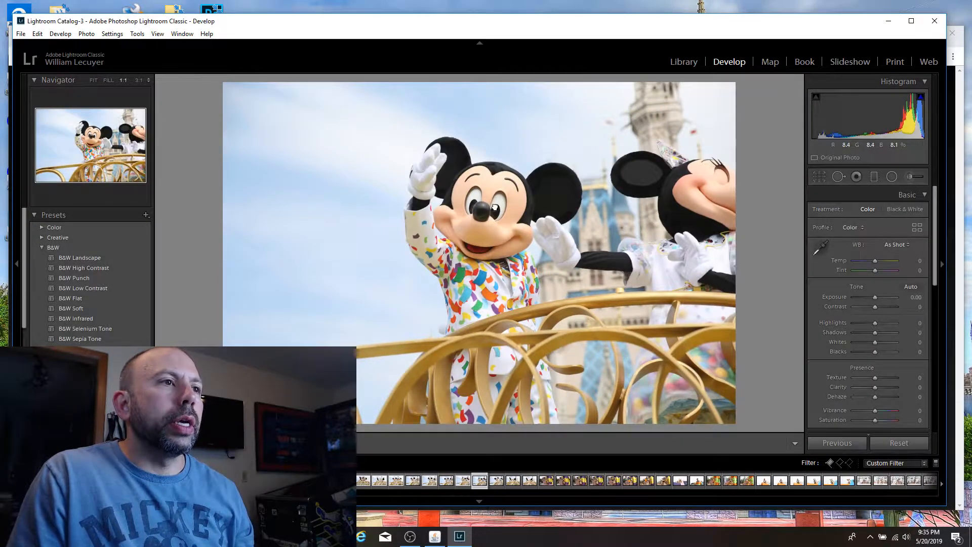
{"action": "left_click", "coordinate": [496, 218]}
{"action": "left_click", "coordinate": [504, 231]}
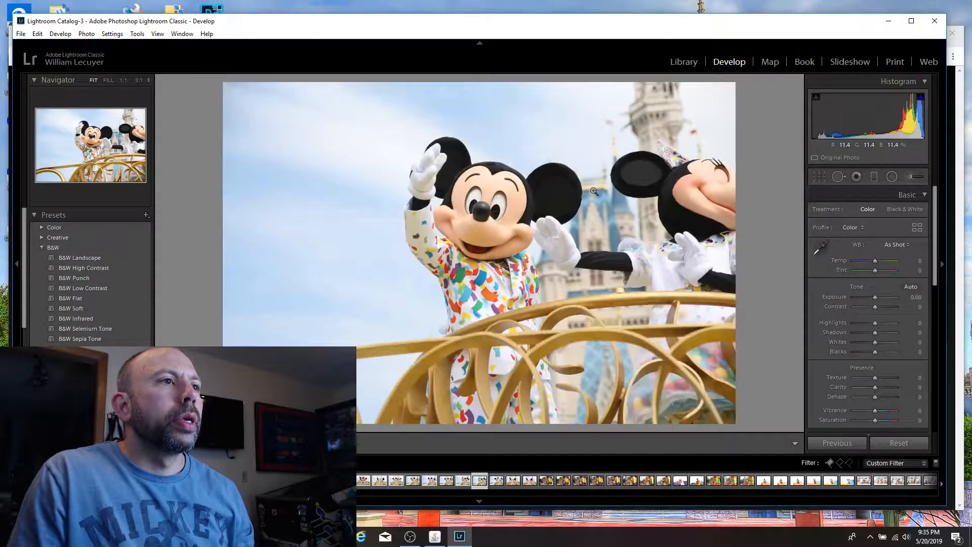
Step: Compare the neighbouring shots of Mickey waving beside the turned-away Minnie and flag the one with his hand bent inward as a pick
{"action": "key", "text": "Right"}
{"action": "key", "text": "Right"}
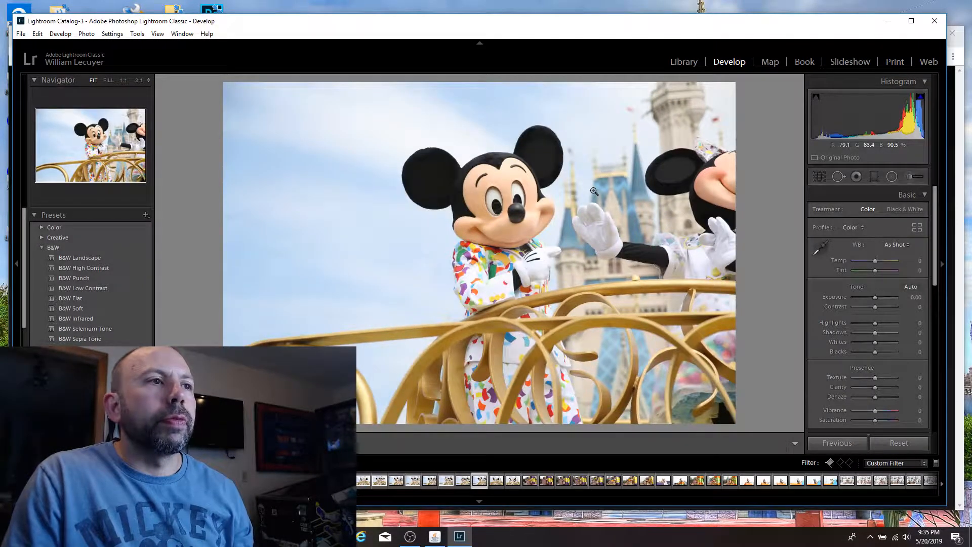
{"action": "key", "text": "Left"}
{"action": "key", "text": "Right"}
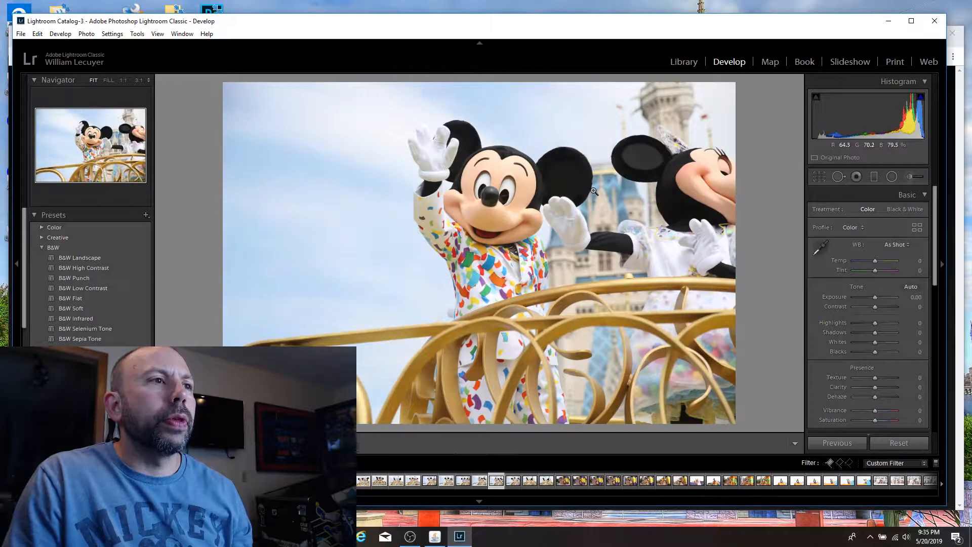
{"action": "key", "text": "p"}
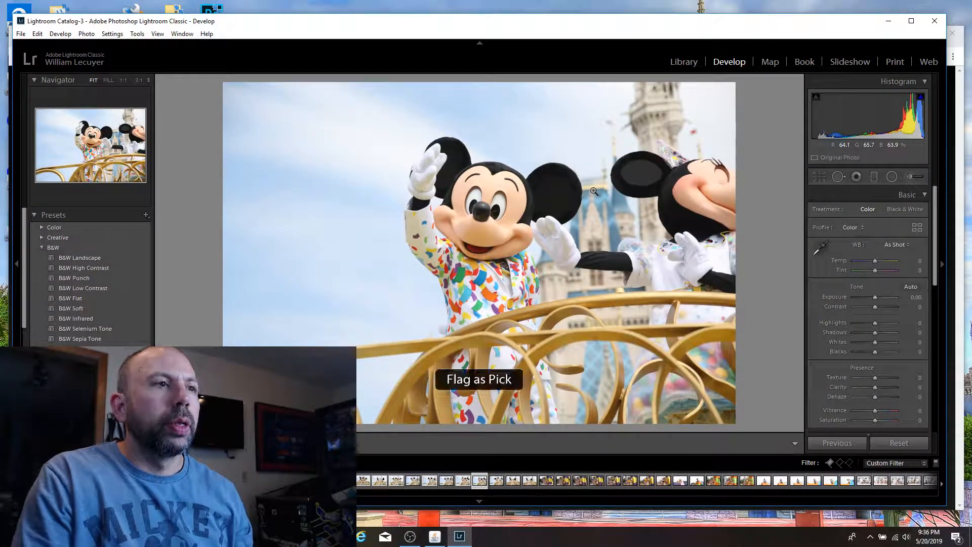
Step: Compare the two nose-to-nose shots of Mickey and Minnie in front of the castle and flag both as picks
{"action": "key", "text": "Right"}
{"action": "key", "text": "Right"}
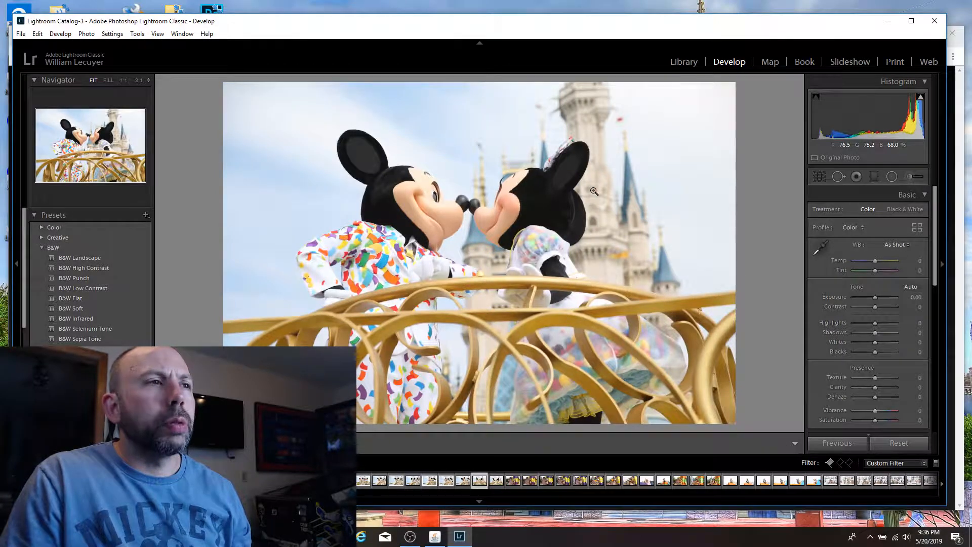
{"action": "key", "text": "p"}
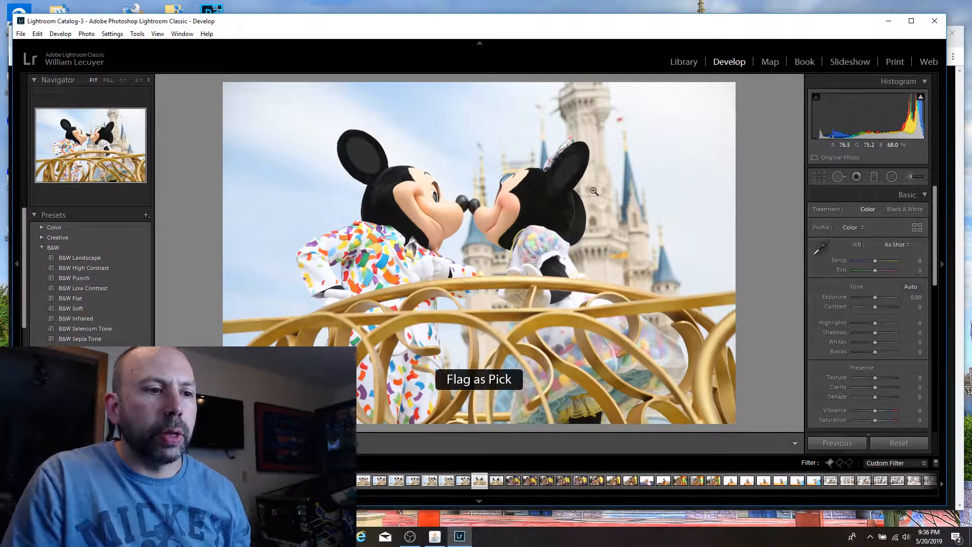
{"action": "key", "text": "Right"}
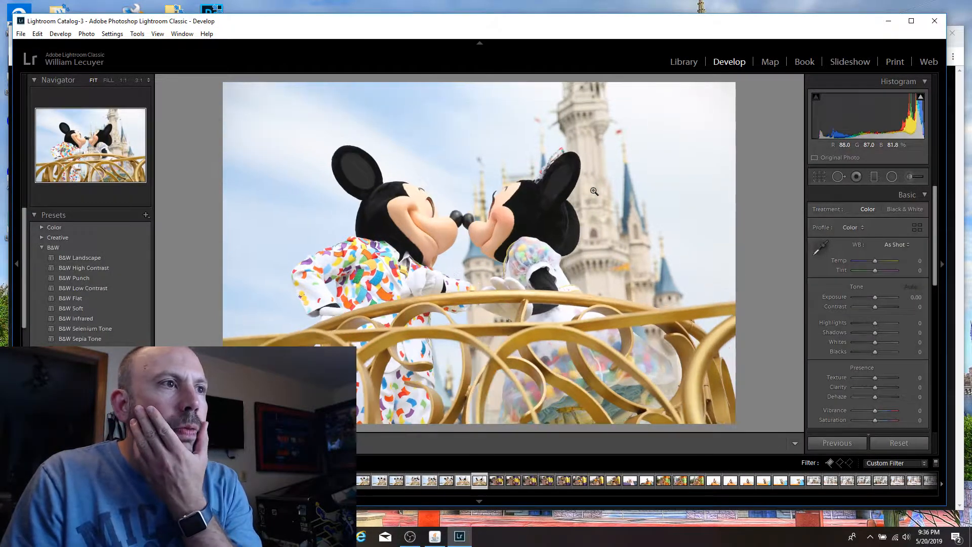
{"action": "key", "text": "Left"}
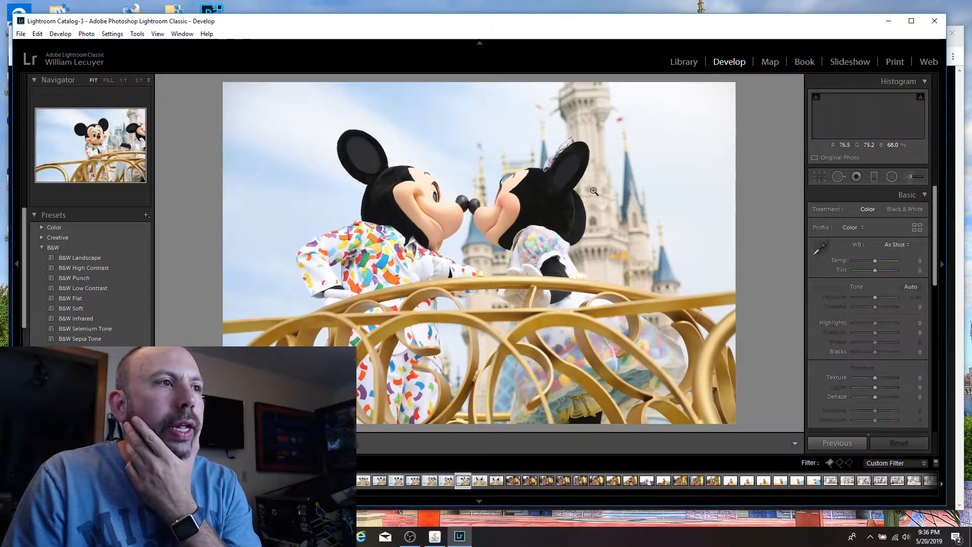
{"action": "key", "text": "Right"}
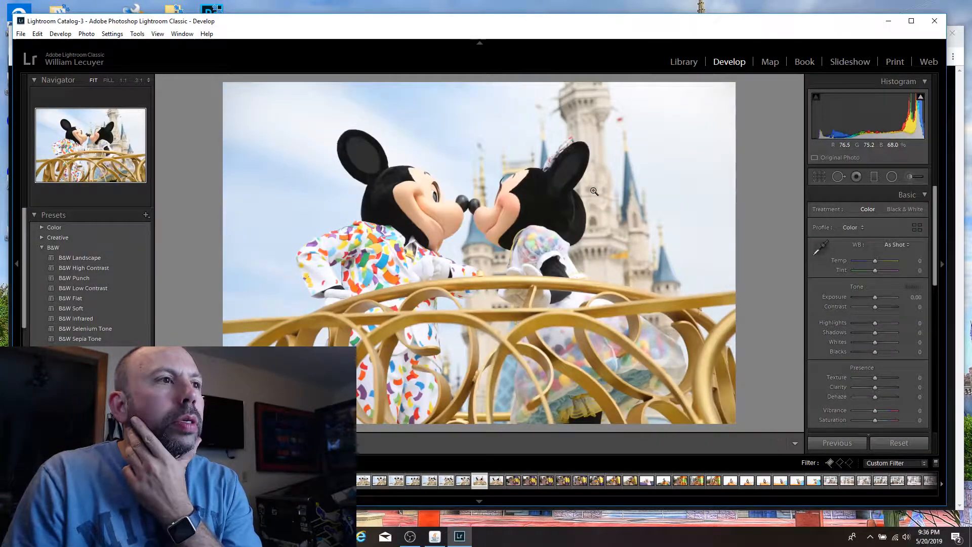
{"action": "key", "text": "Right"}
{"action": "key", "text": "p"}
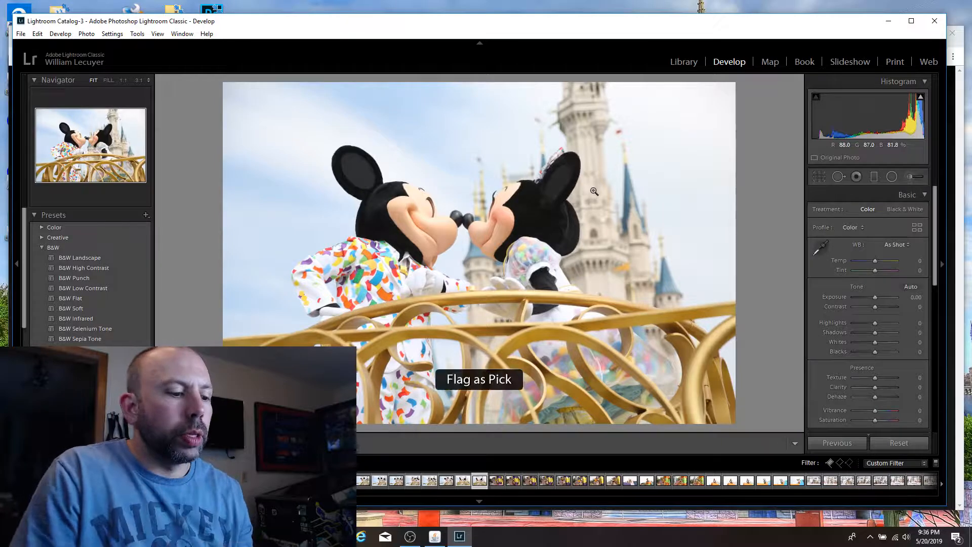
Step: Review the shots of the chipmunk in the purple top hat on the striped gift-box float
{"action": "key", "text": "Right"}
{"action": "key", "text": "x"}
{"action": "key", "text": "Right"}
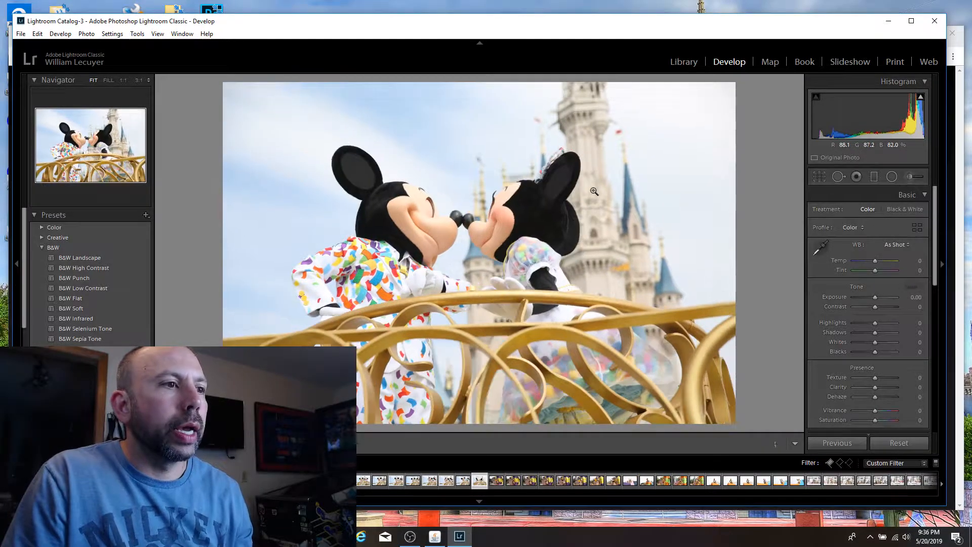
{"action": "key", "text": "Right"}
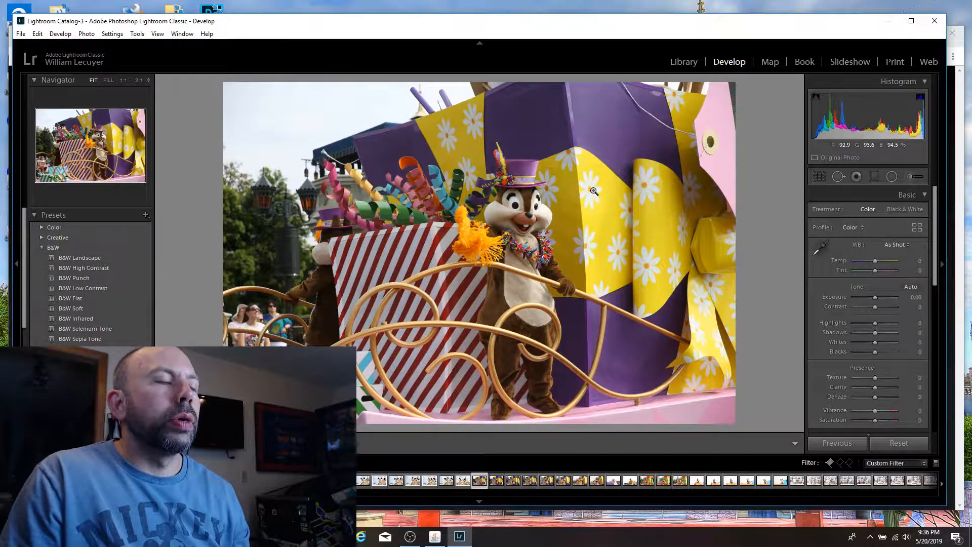
{"action": "key", "text": "Right"}
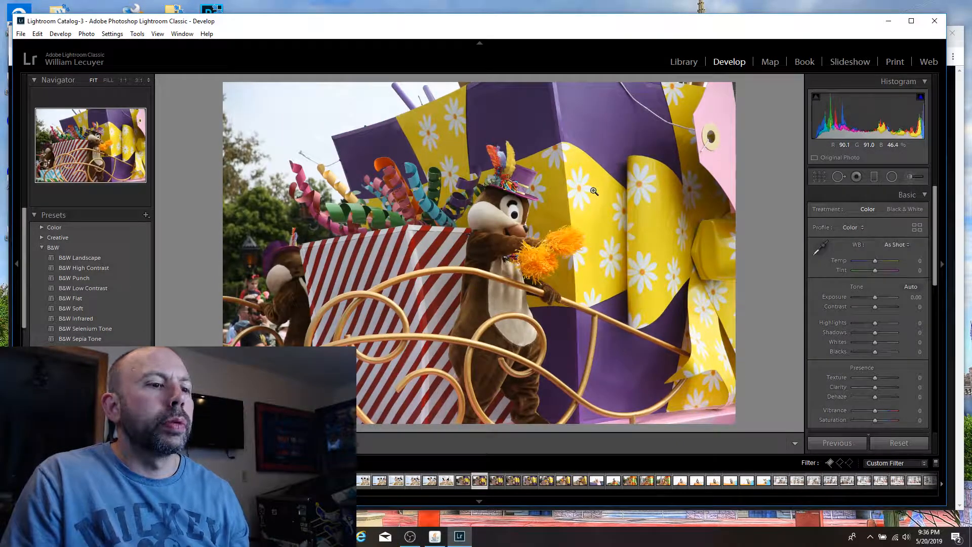
{"action": "key", "text": "Right"}
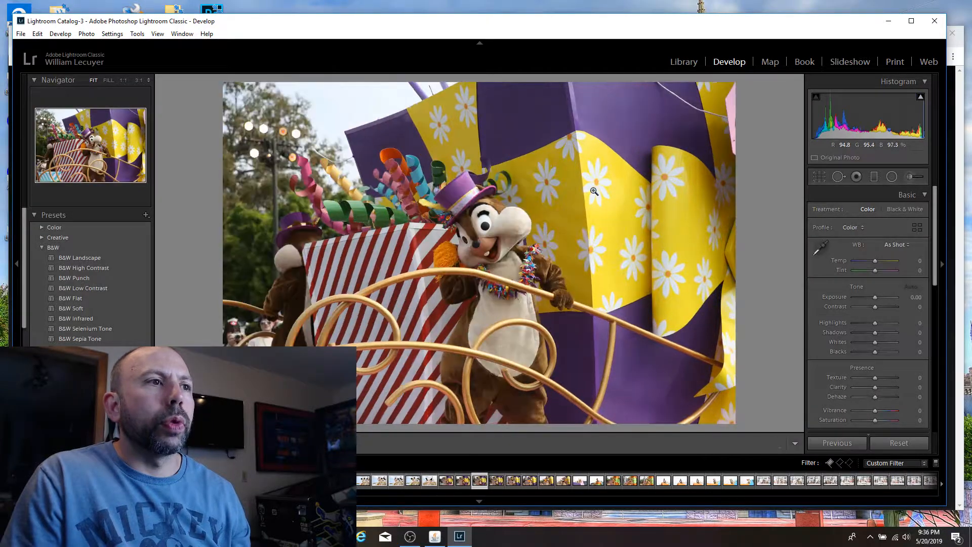
{"action": "key", "text": "Right"}
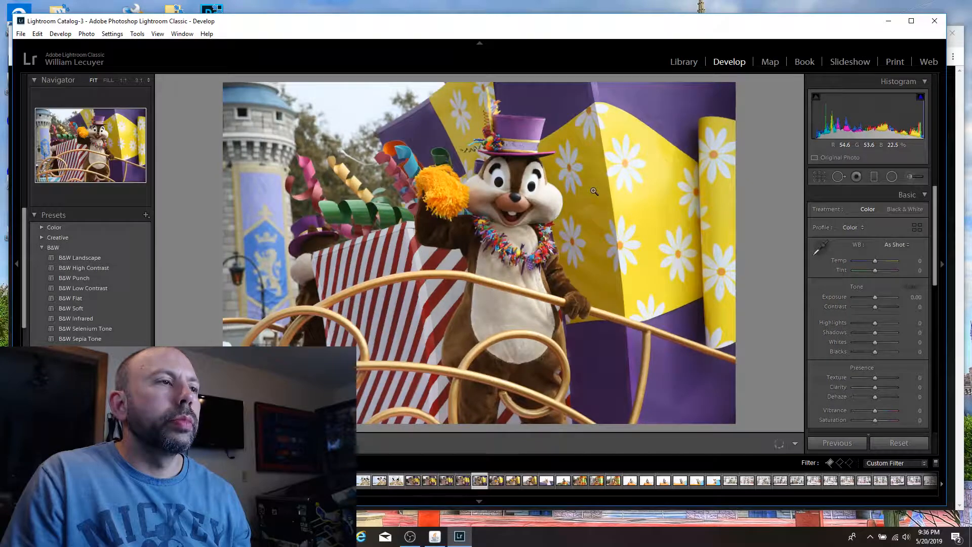
{"action": "key", "text": "Right"}
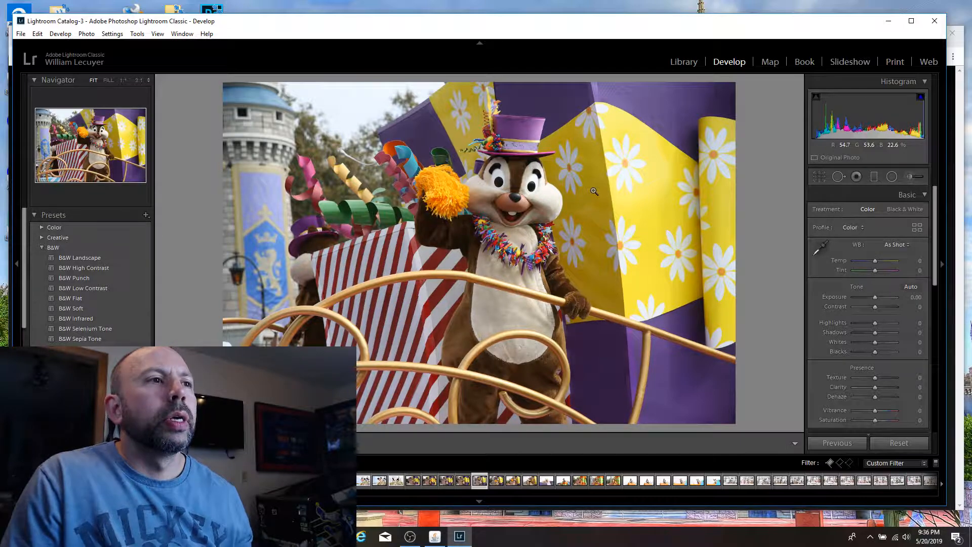
{"action": "key", "text": "Right"}
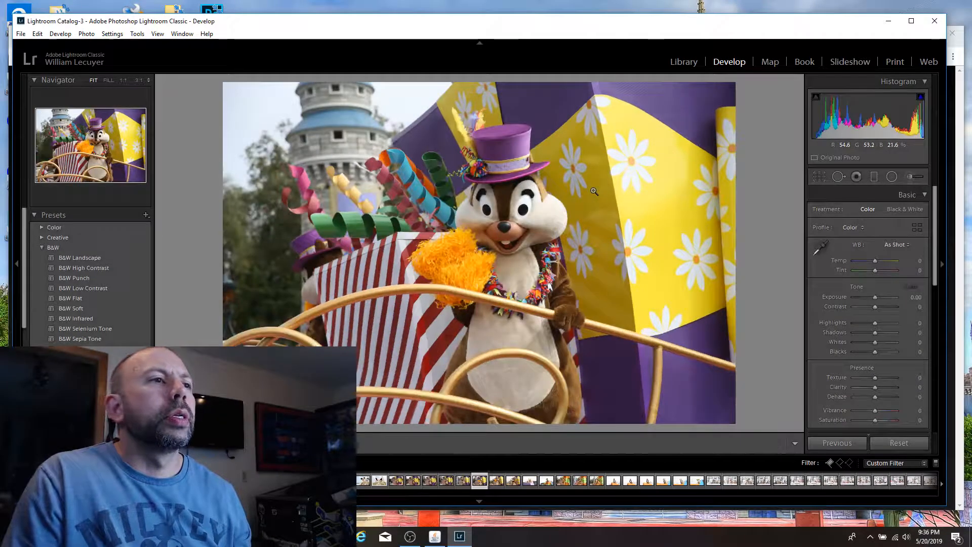
Step: Compare the closer chipmunk shots, with the orange pom-pom at his chest and with his arm held across his face
{"action": "key", "text": "Right"}
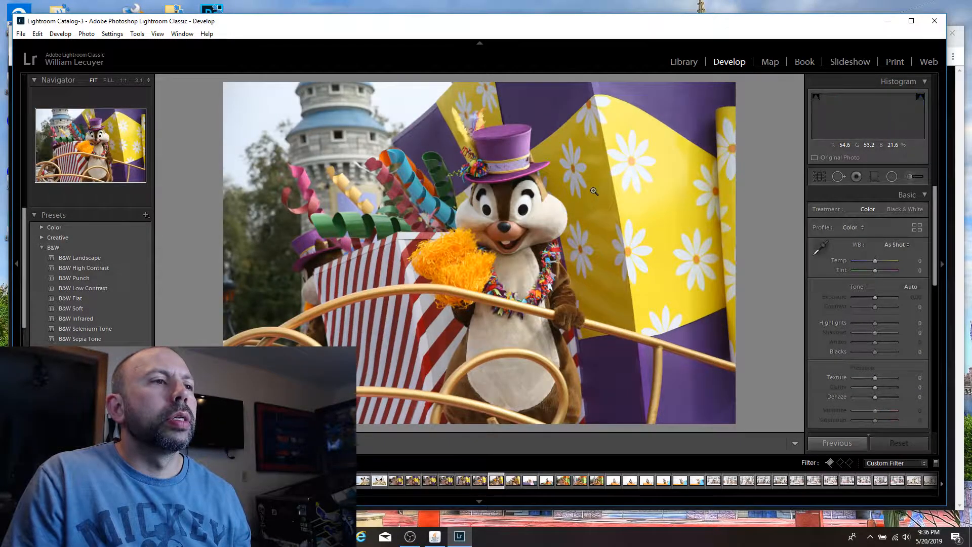
{"action": "key", "text": "Left"}
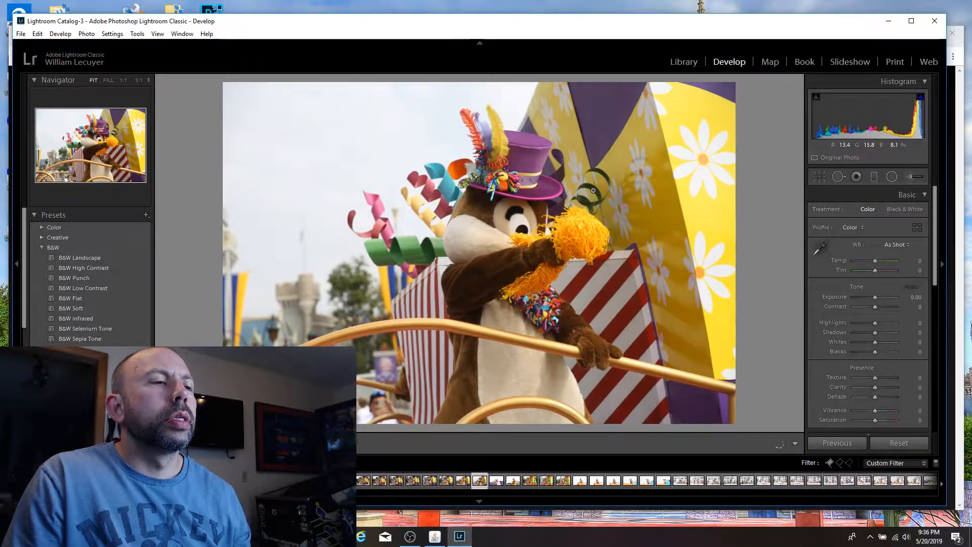
{"action": "key", "text": "Left"}
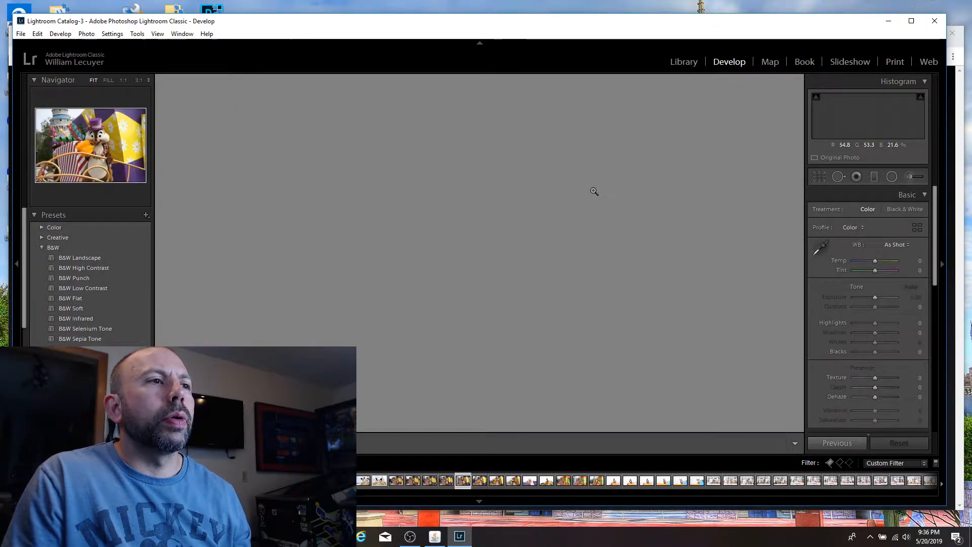
{"action": "key", "text": "Right"}
{"action": "key", "text": "Right"}
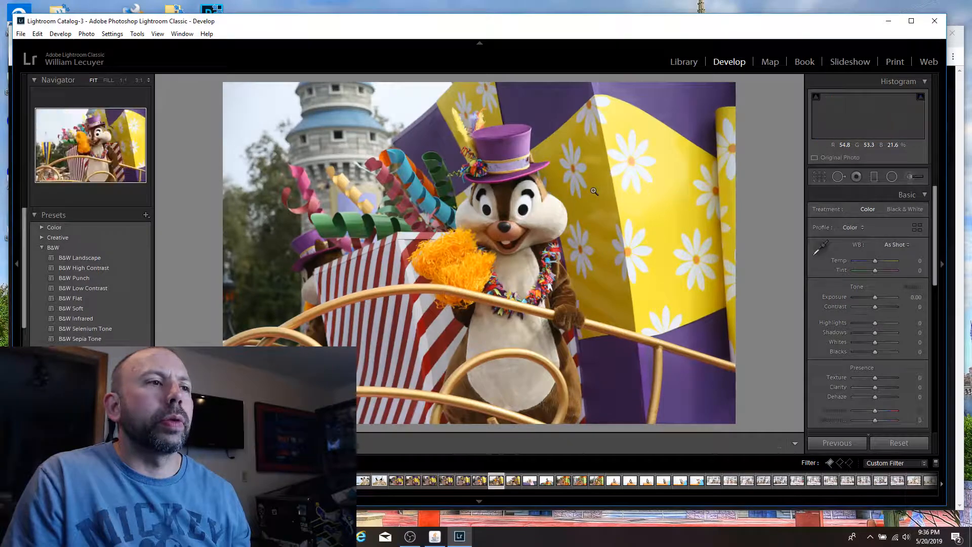
{"action": "key", "text": "Right"}
{"action": "key", "text": "Right"}
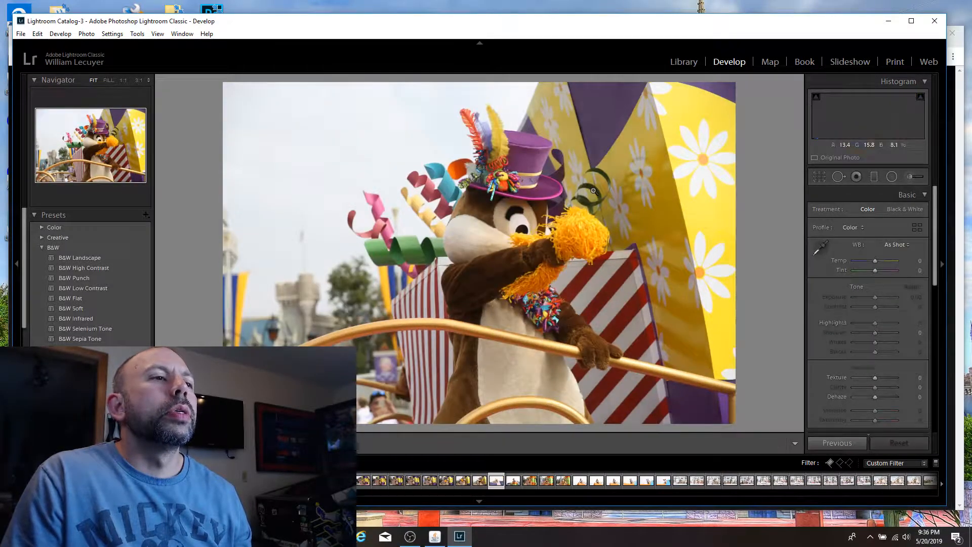
Step: Review the Goofy and Pluto float shots for possible picks, including Goofy's poses against the bright sky
{"action": "key", "text": "Right"}
{"action": "key", "text": "Right"}
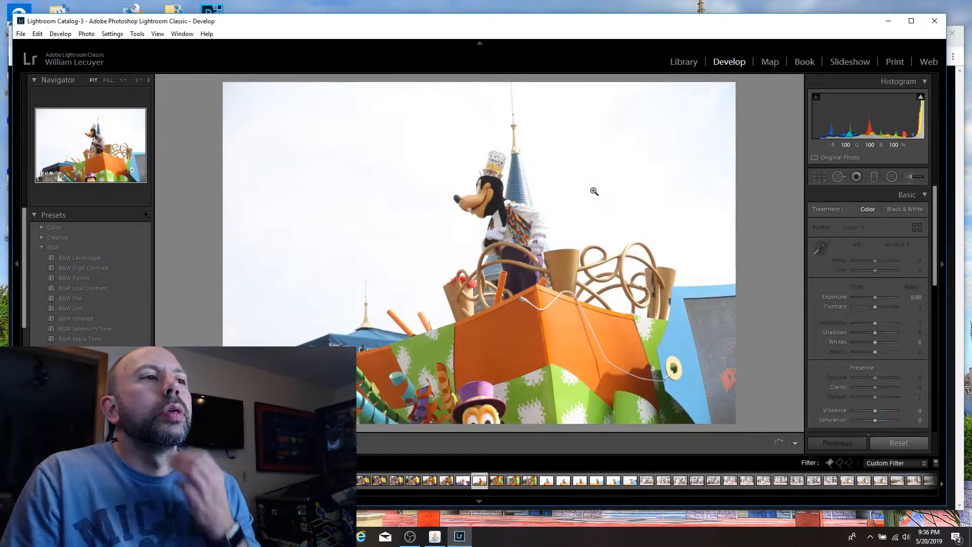
{"action": "key", "text": "Right"}
{"action": "key", "text": "Right"}
{"action": "key", "text": "Right"}
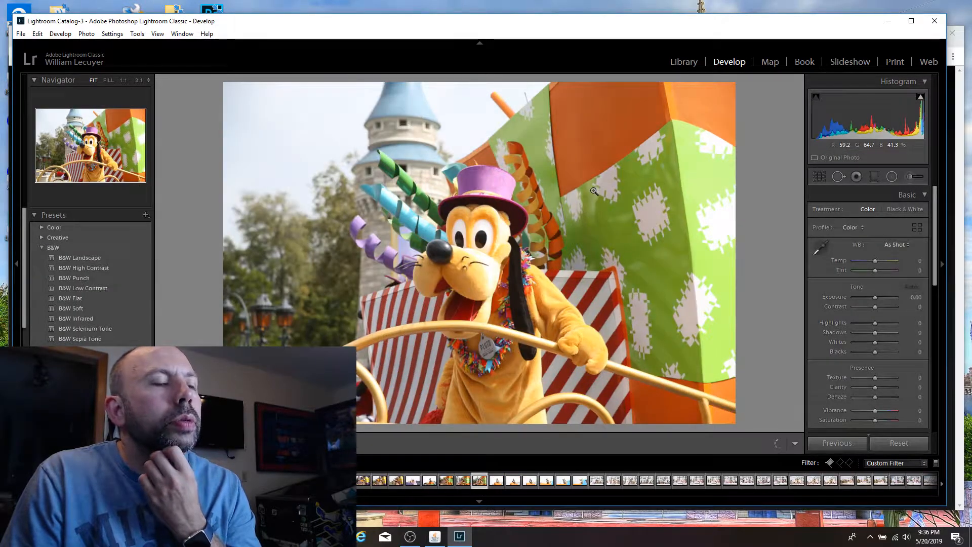
{"action": "key", "text": "Right"}
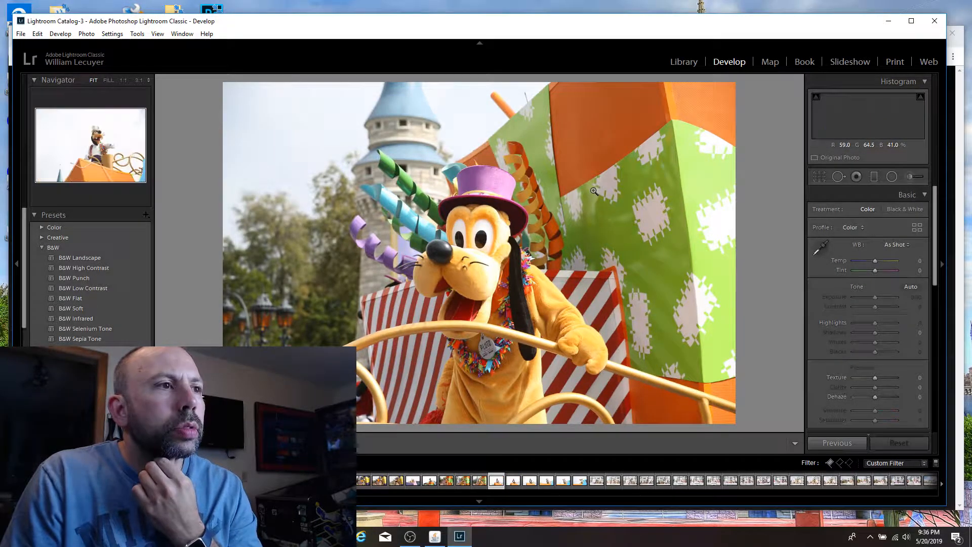
{"action": "key", "text": "Right"}
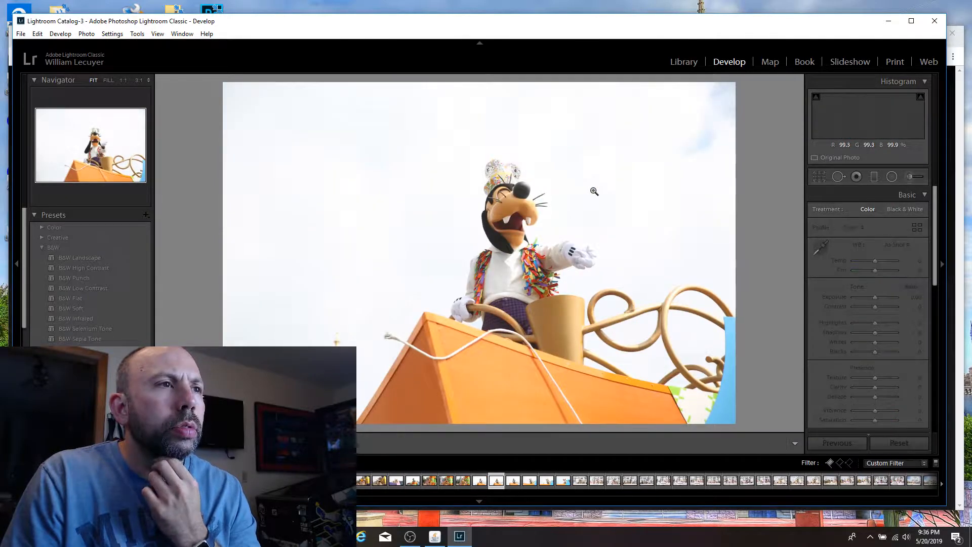
{"action": "key", "text": "Right"}
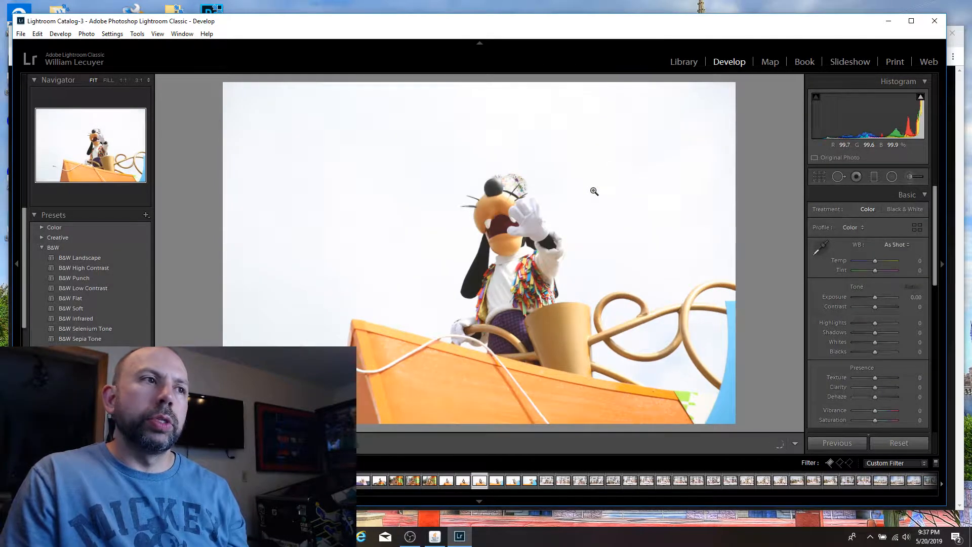
{"action": "key", "text": "Right"}
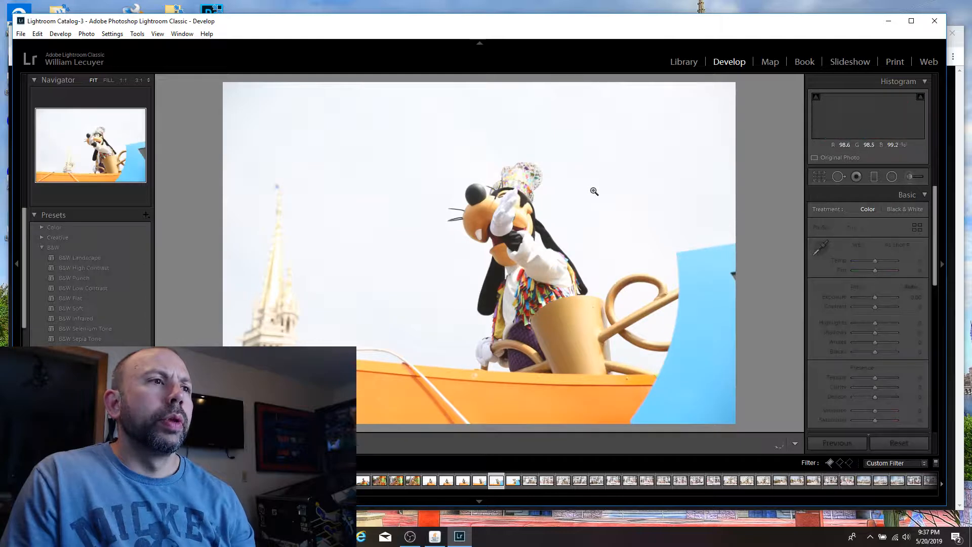
{"action": "key", "text": "Right"}
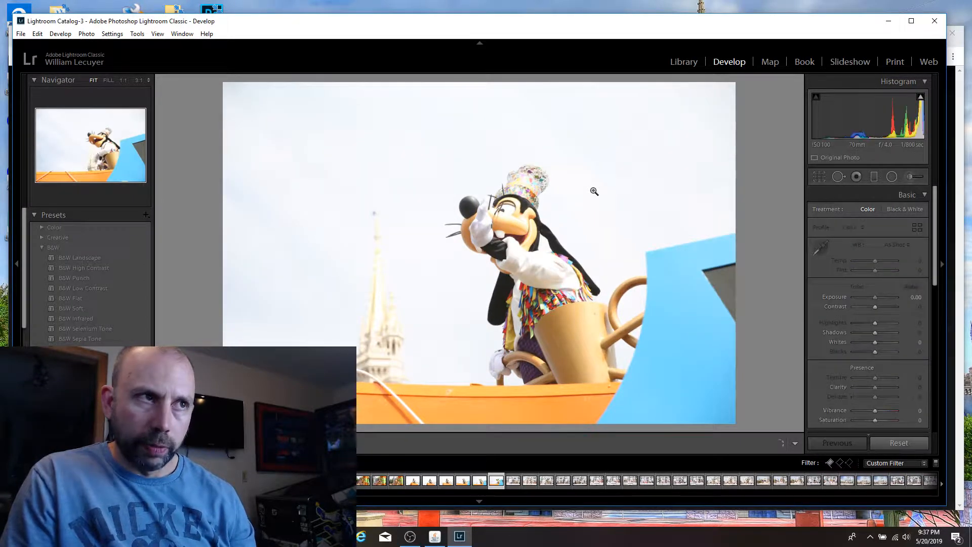
Step: Go through the first castle stage show shots and flag the hook-handed performer kicking beside Rapunzel as a pick
{"action": "key", "text": "Right"}
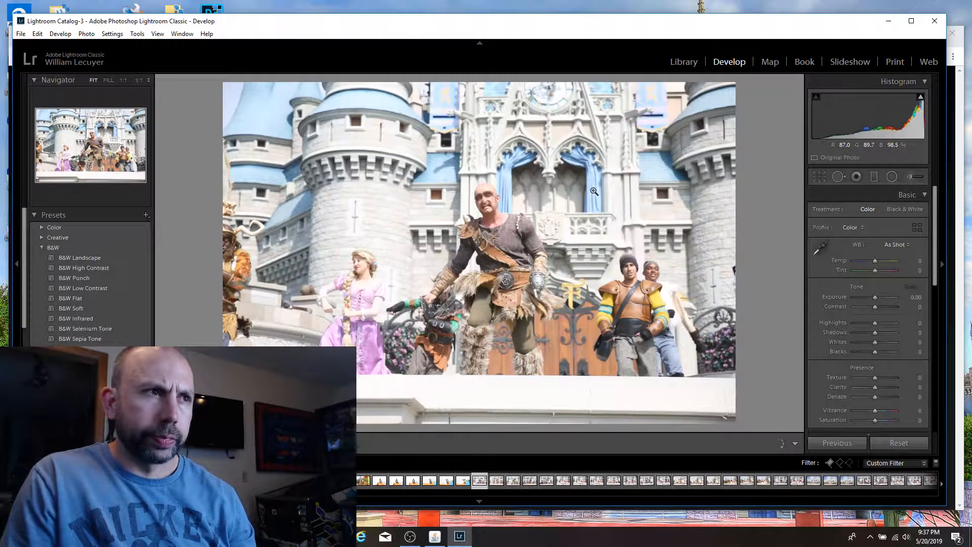
{"action": "key", "text": "Right"}
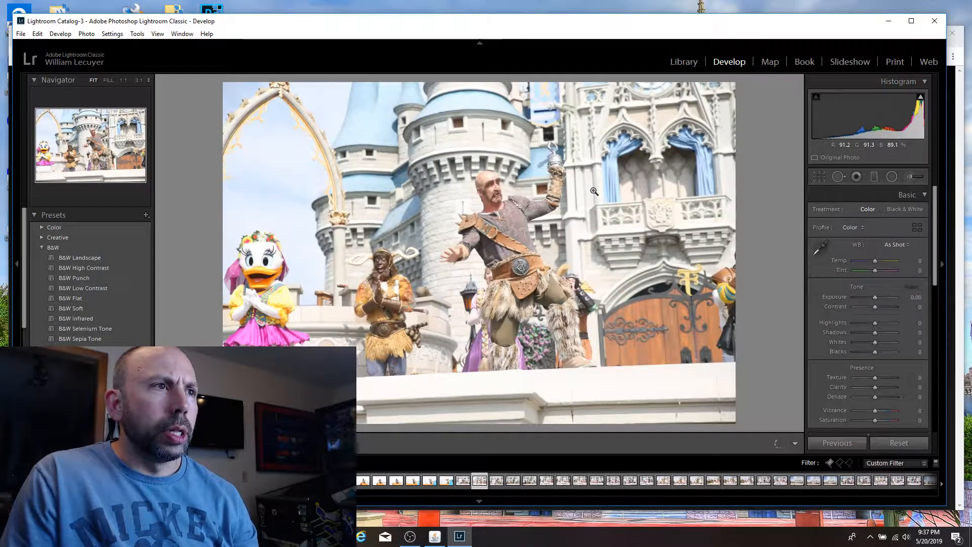
{"action": "key", "text": "Right"}
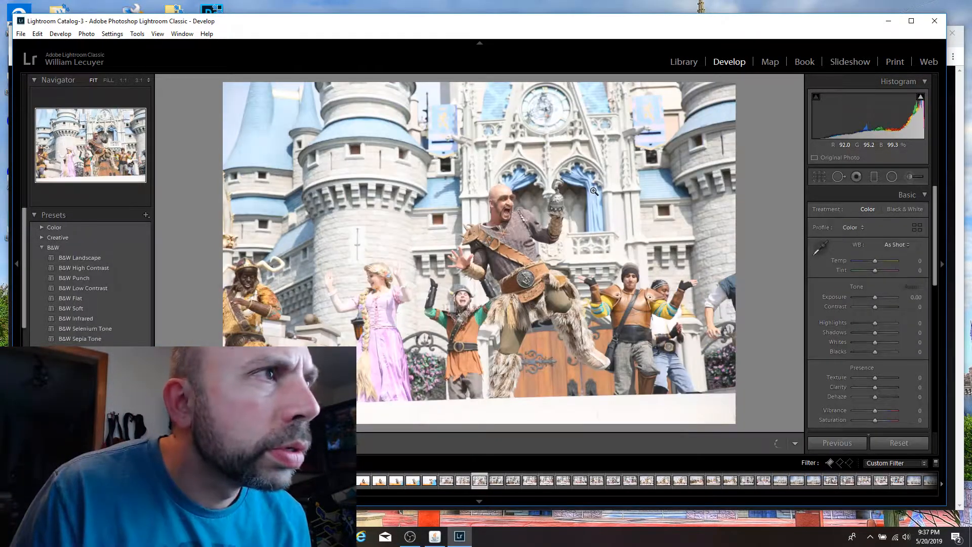
{"action": "key", "text": "p"}
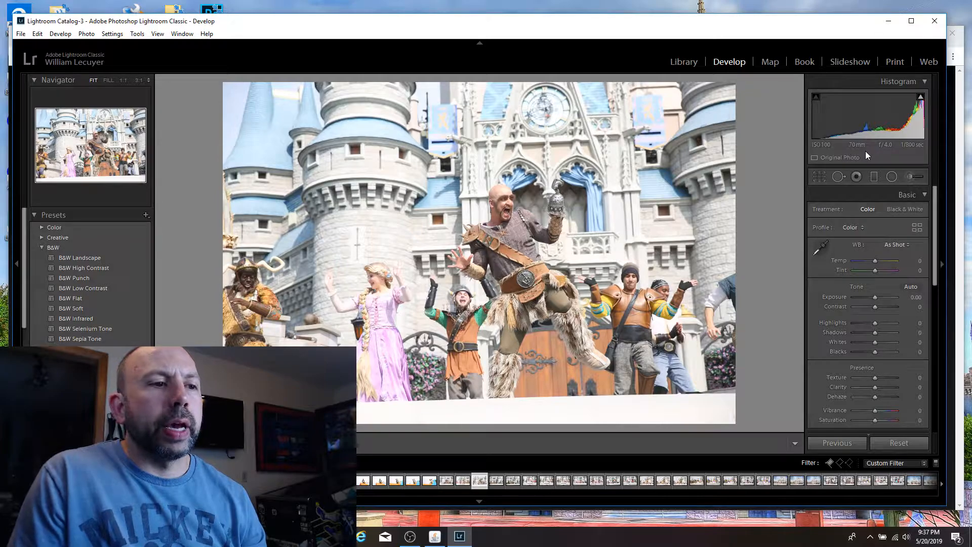
Step: Inspect the sharpness of the hook-handed performer's face and the surrounding cast up close, then return to the full view
{"action": "left_click", "coordinate": [587, 208]}
{"action": "left_click", "coordinate": [588, 212]}
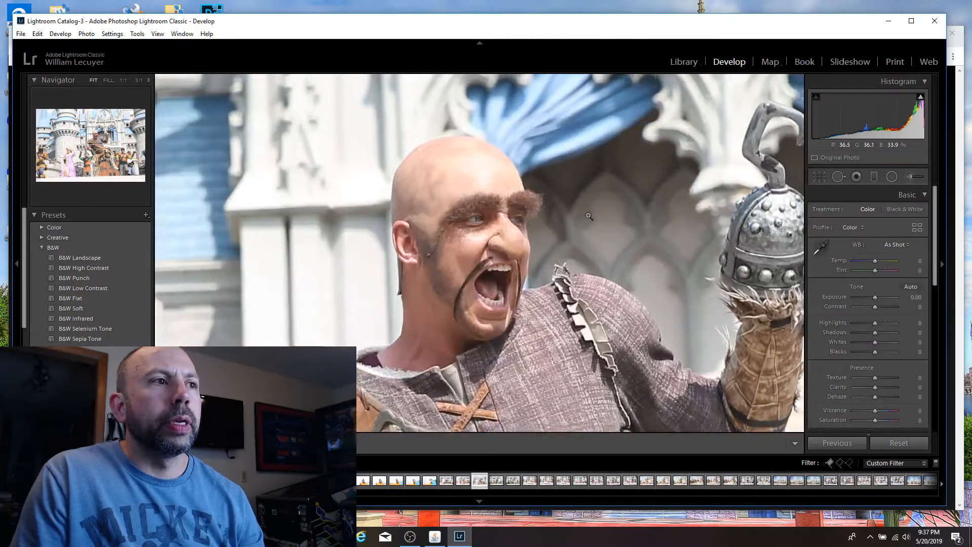
{"action": "left_click", "coordinate": [576, 329]}
{"action": "left_click", "coordinate": [589, 292]}
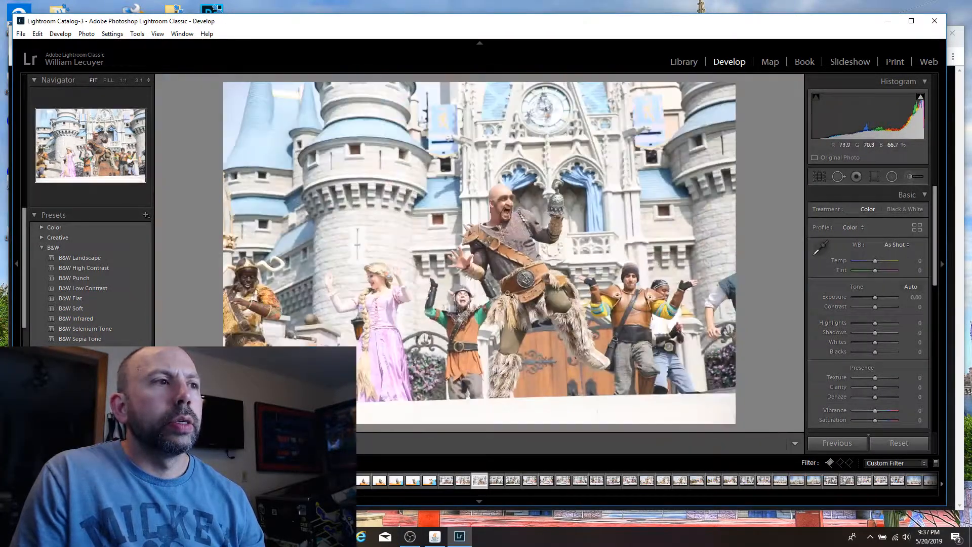
{"action": "left_click", "coordinate": [257, 283]}
{"action": "left_click", "coordinate": [257, 283]}
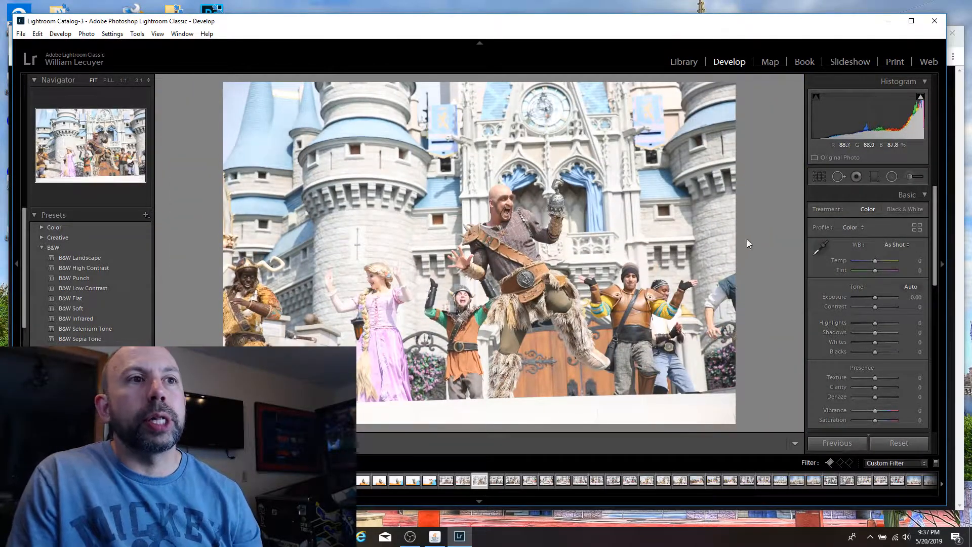
Step: Check the neighbouring stage show frames and flag the mustached hook-handed performer with both arms spread wide as a pick
{"action": "key", "text": "Right"}
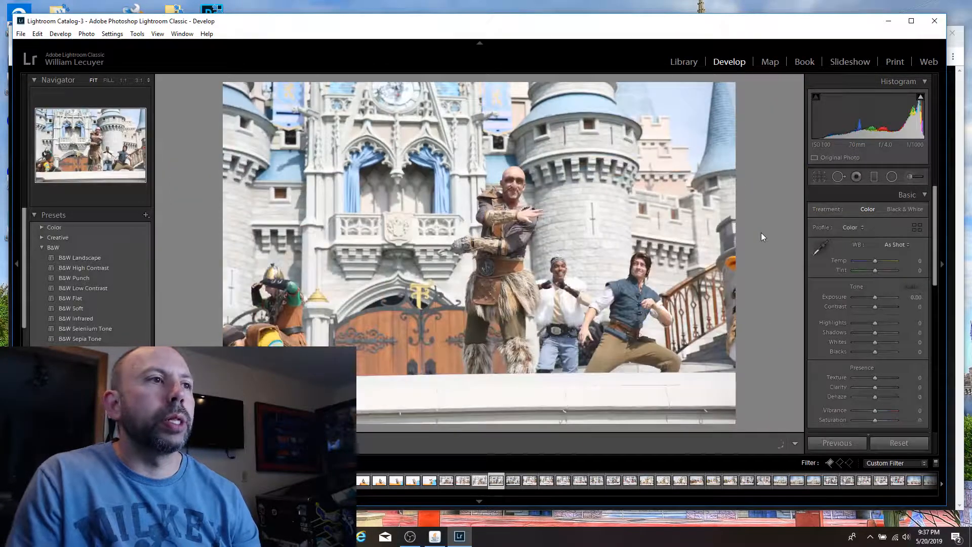
{"action": "key", "text": "Left"}
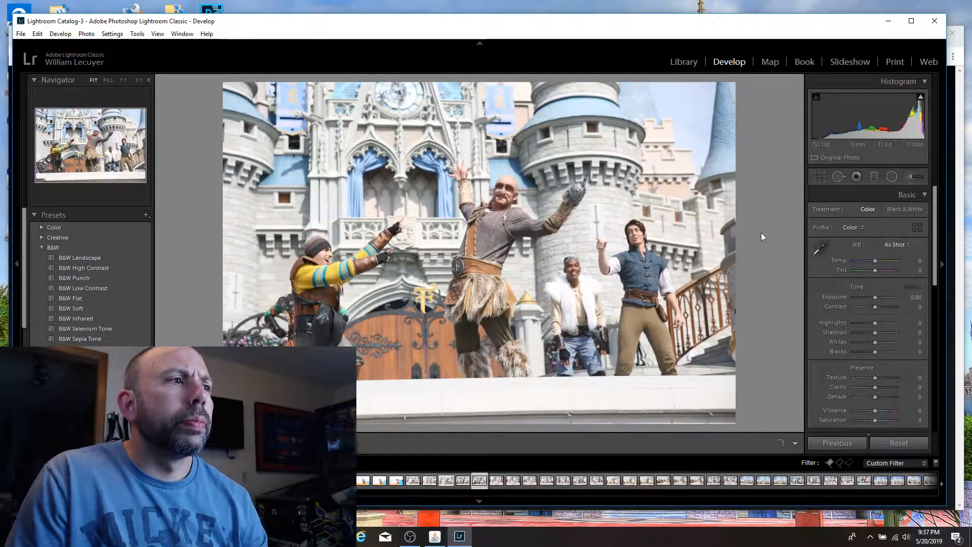
{"action": "key", "text": "p"}
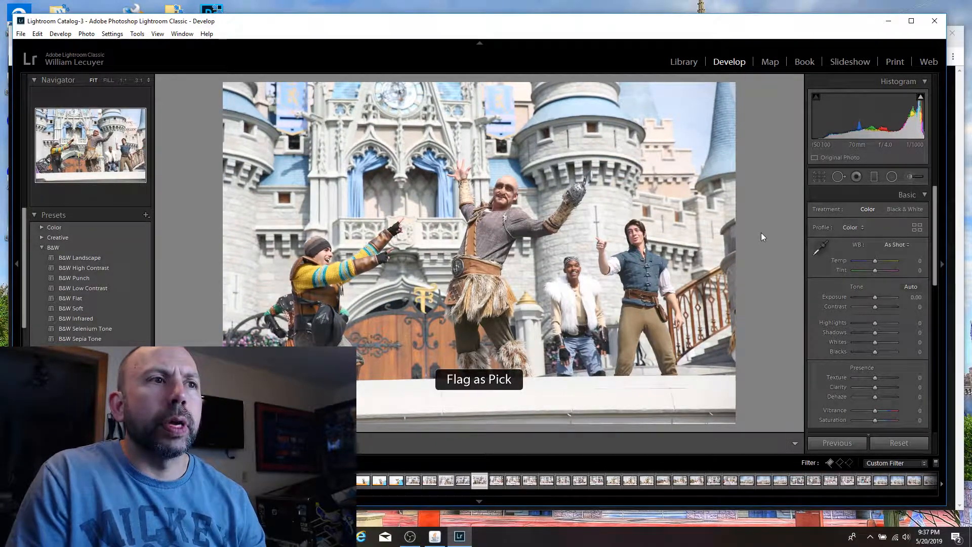
Step: Inspect the sharpness of each performer's face in the spread-arms shot up close, then return to the full view
{"action": "left_click", "coordinate": [630, 230]}
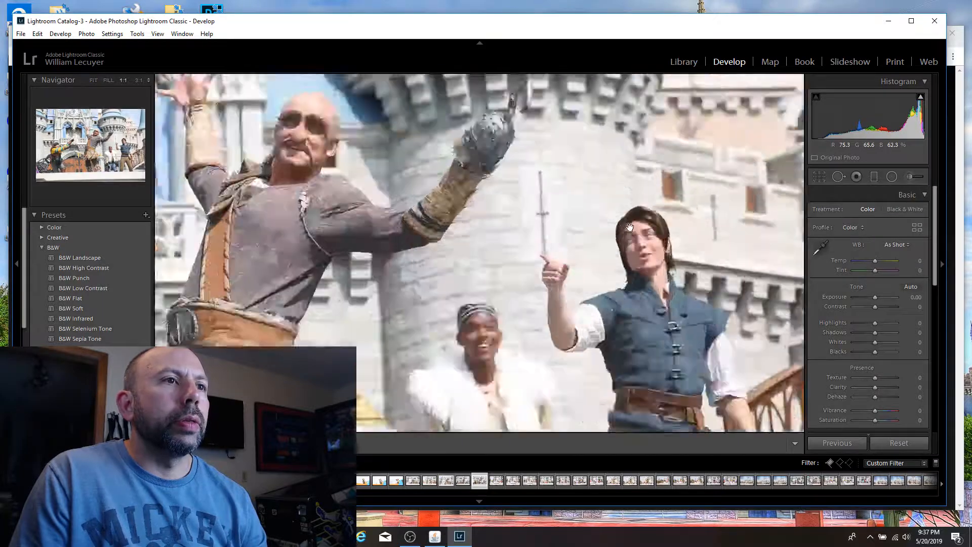
{"action": "left_click", "coordinate": [630, 230]}
{"action": "left_click", "coordinate": [557, 273]}
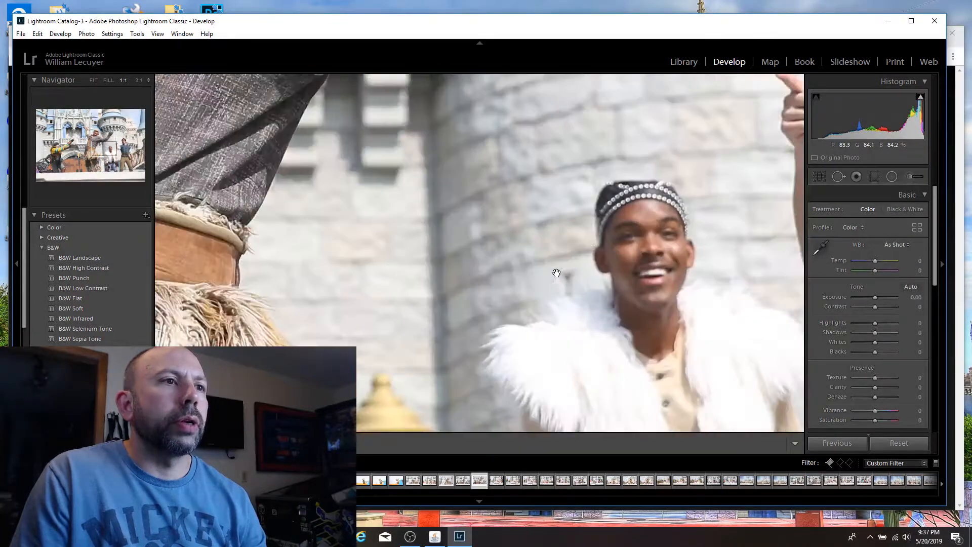
{"action": "left_click", "coordinate": [557, 274]}
{"action": "left_click", "coordinate": [331, 259]}
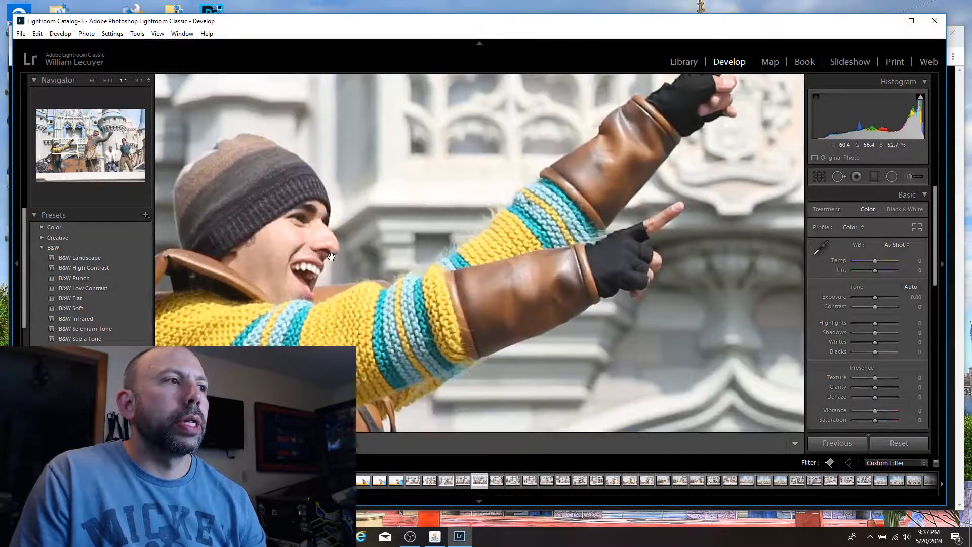
{"action": "left_click", "coordinate": [529, 214]}
{"action": "left_click", "coordinate": [512, 178]}
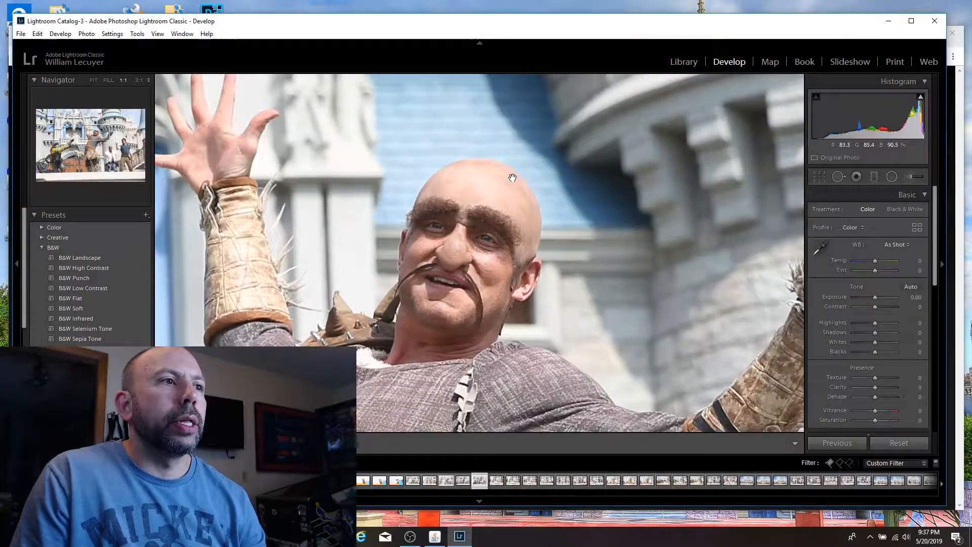
{"action": "left_click", "coordinate": [511, 176]}
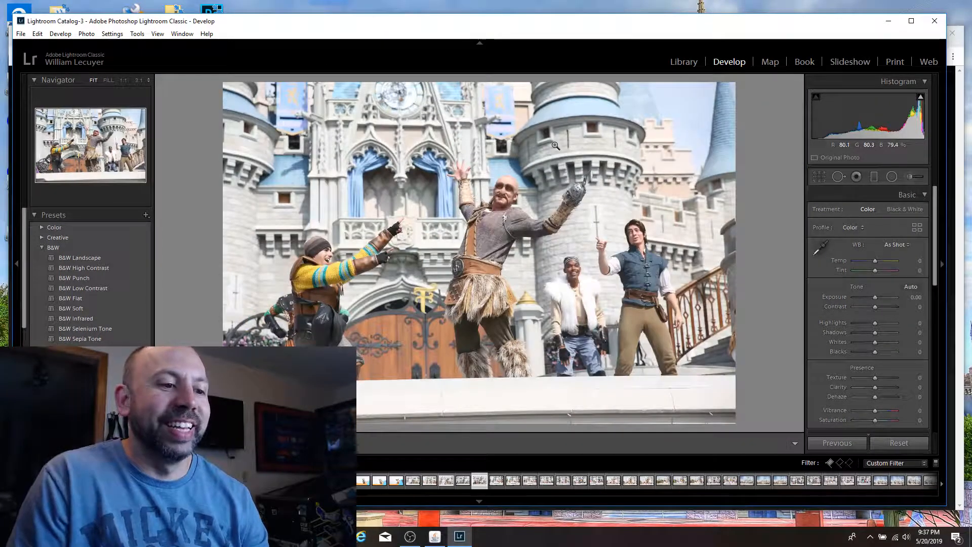
Step: Flag the shot of Rapunzel pointing in front of Donald, beside Daisy, as a pick
{"action": "key", "text": "Right"}
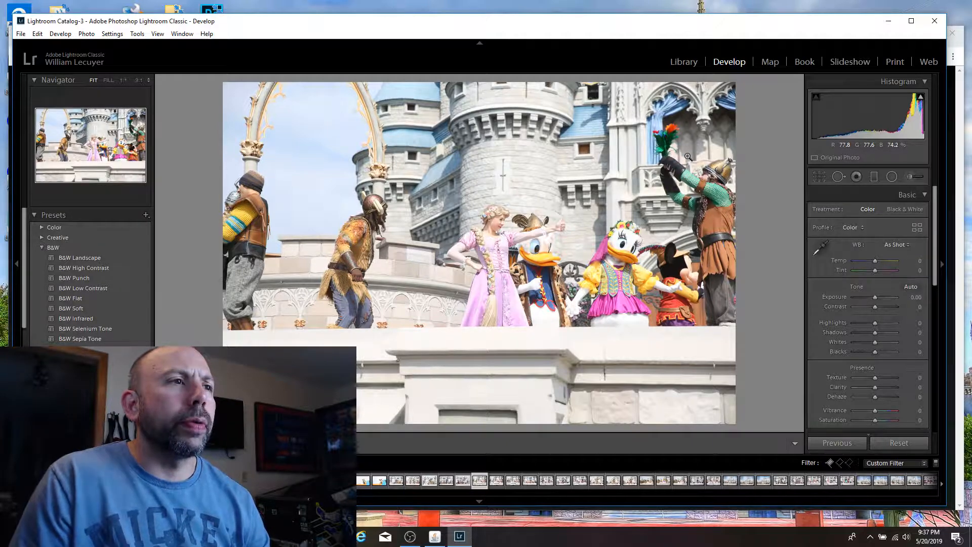
{"action": "key", "text": "Right"}
{"action": "key", "text": "Right"}
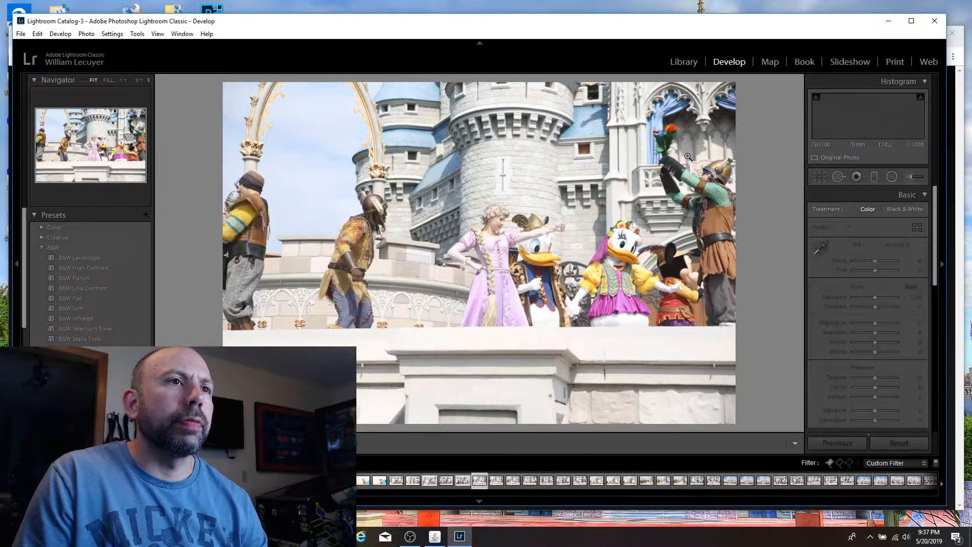
{"action": "key", "text": "p"}
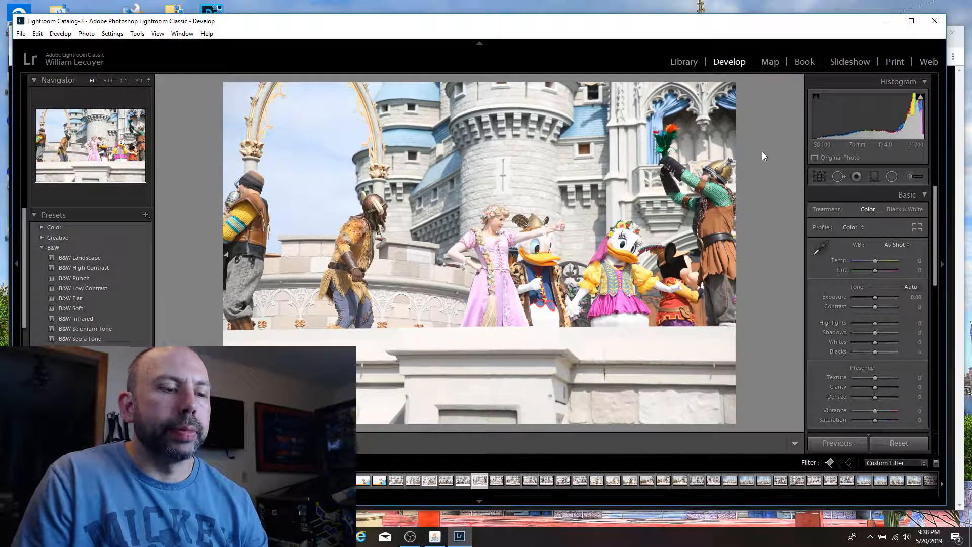
Step: Compare the adjacent frames and flag the helmeted performer raising the flowers among Daisy, Mickey and Minnie as a pick
{"action": "key", "text": "Right"}
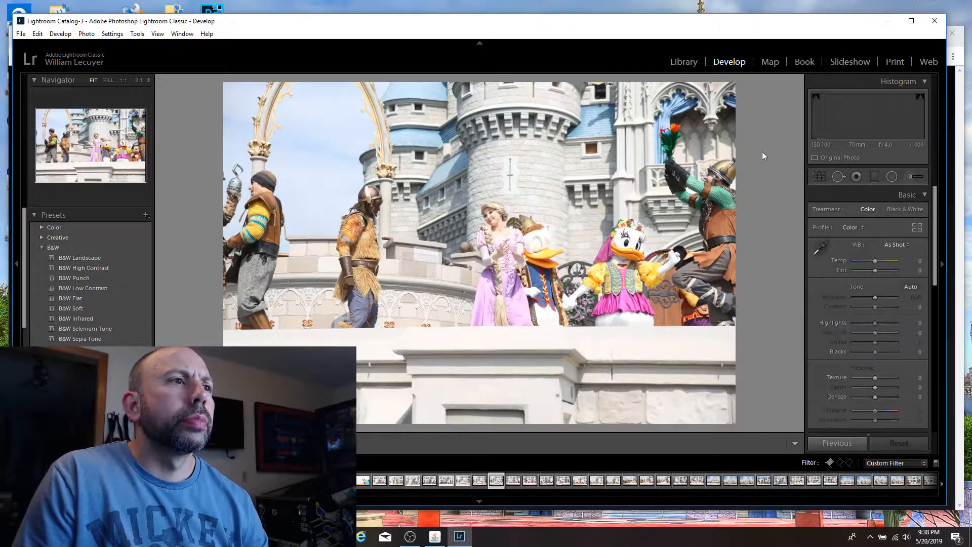
{"action": "key", "text": "Left"}
{"action": "key", "text": "Right"}
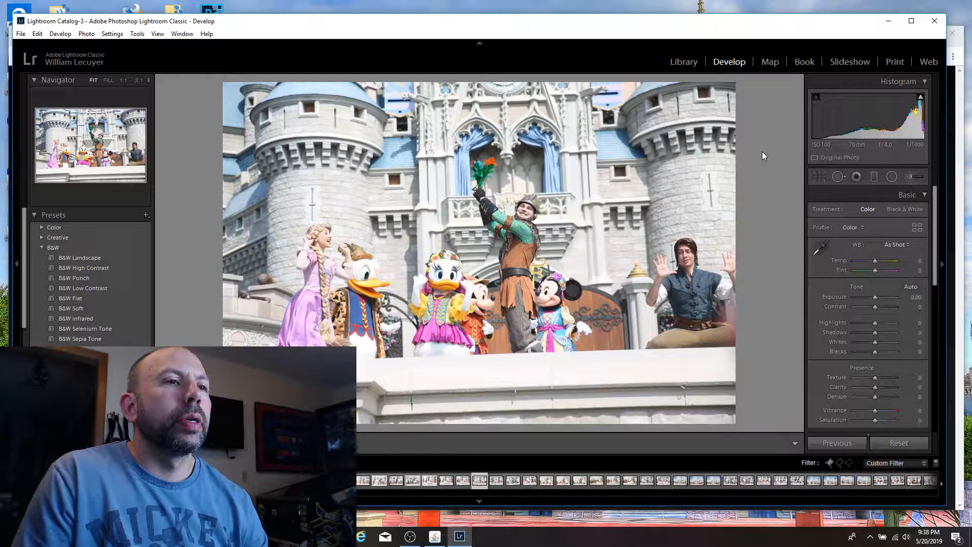
{"action": "key", "text": "p"}
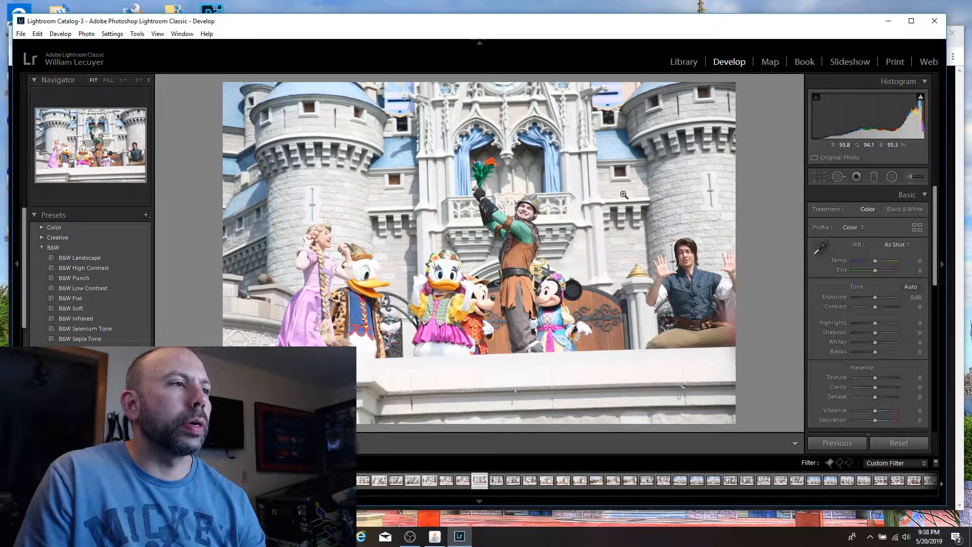
Step: Flag the shot of the beanie-wearing performer holding up the painted pub sign as a pick
{"action": "key", "text": "Right"}
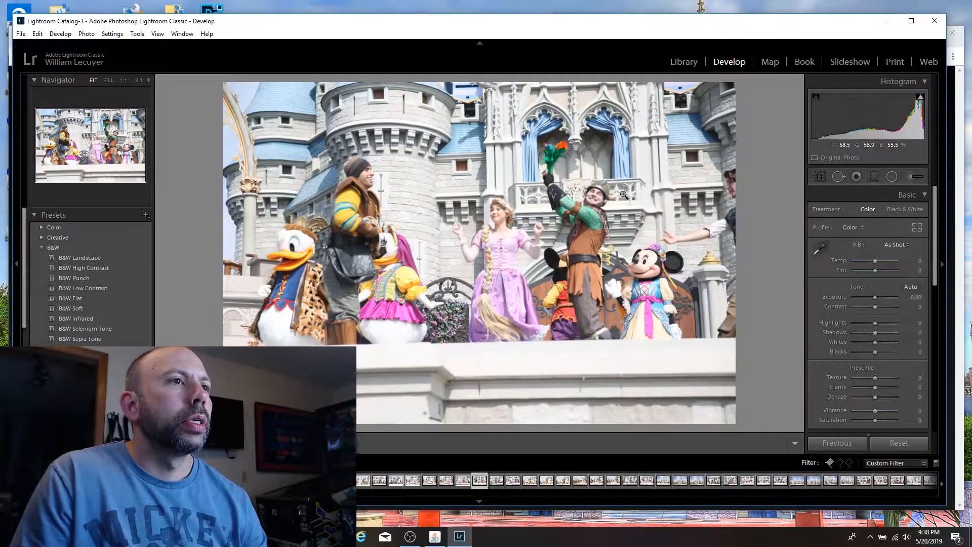
{"action": "key", "text": "Right"}
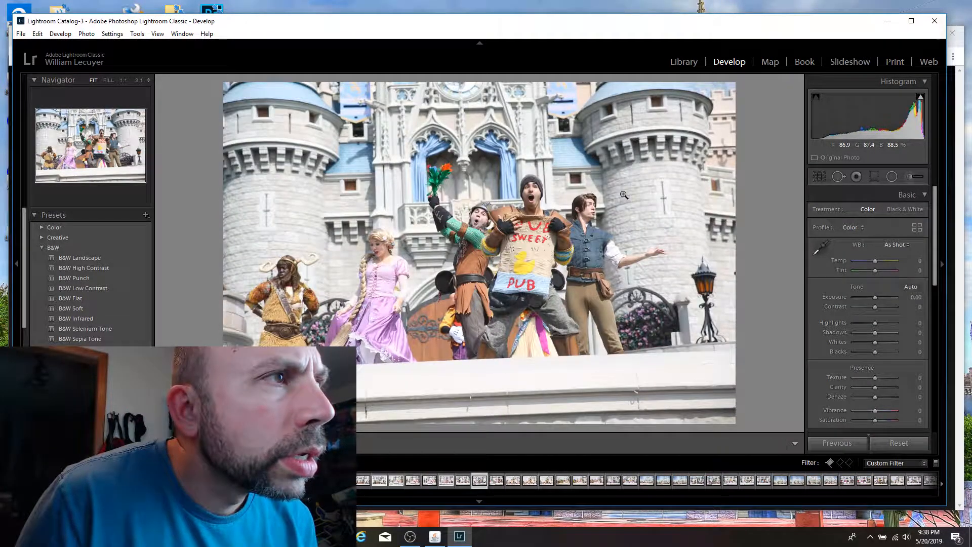
{"action": "key", "text": "p"}
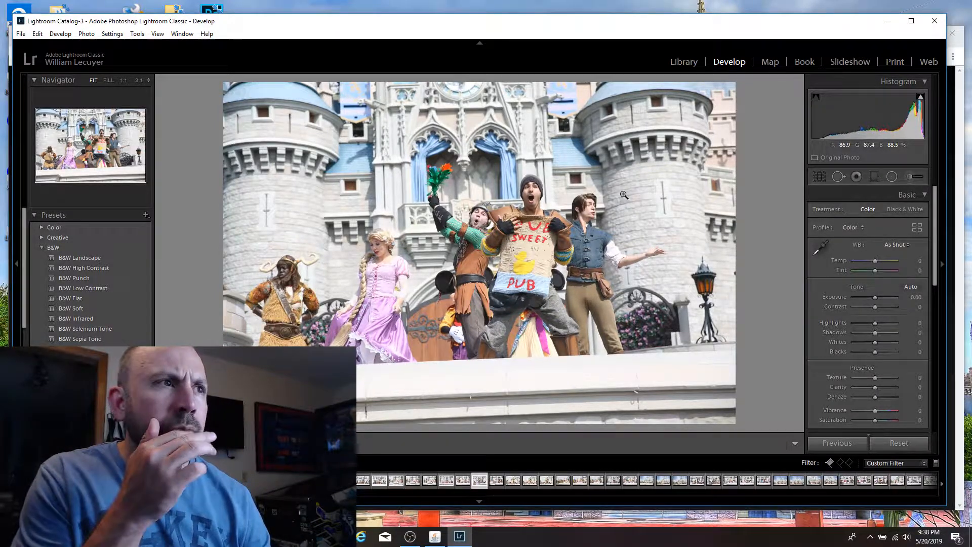
Step: Review the following shots up to the horned-helmet performer beside Donald and Daisy, checking the crouching frame's sharpness up close
{"action": "key", "text": "Right"}
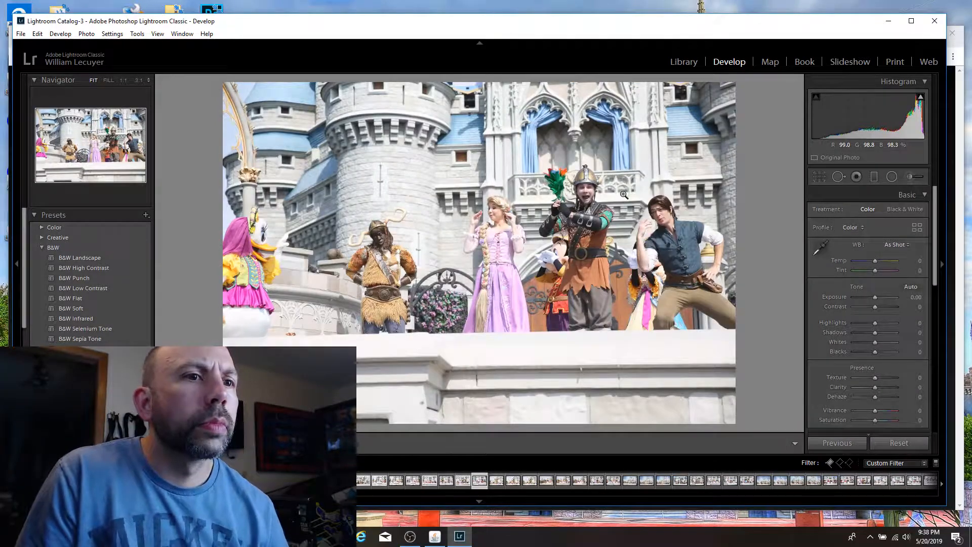
{"action": "key", "text": "Right"}
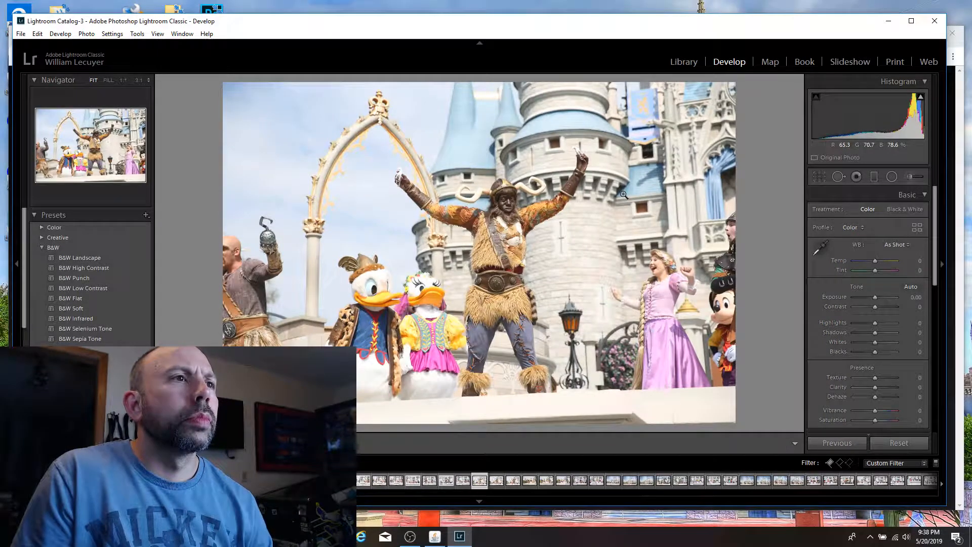
{"action": "key", "text": "Right"}
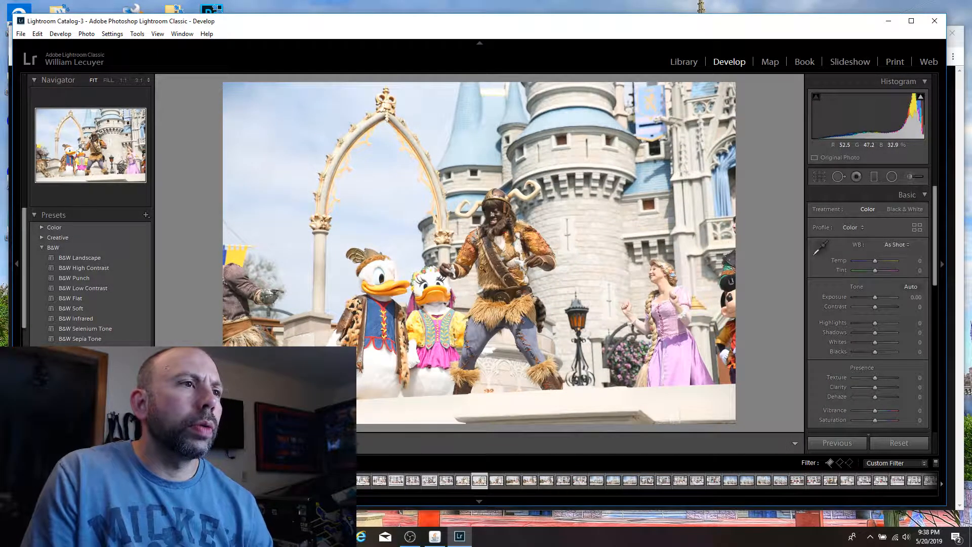
{"action": "left_click", "coordinate": [463, 278]}
{"action": "left_click", "coordinate": [465, 278]}
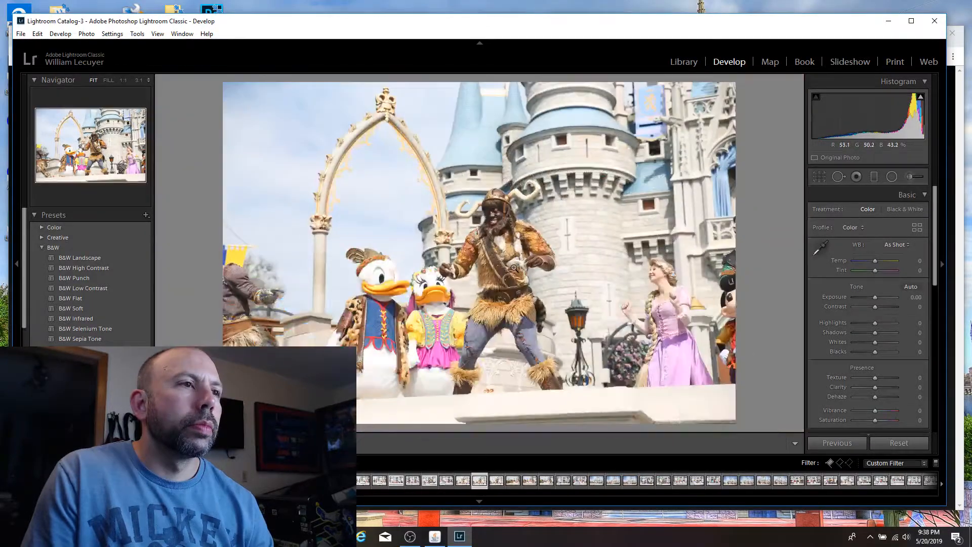
{"action": "left_click", "coordinate": [512, 267]}
{"action": "left_click", "coordinate": [512, 267]}
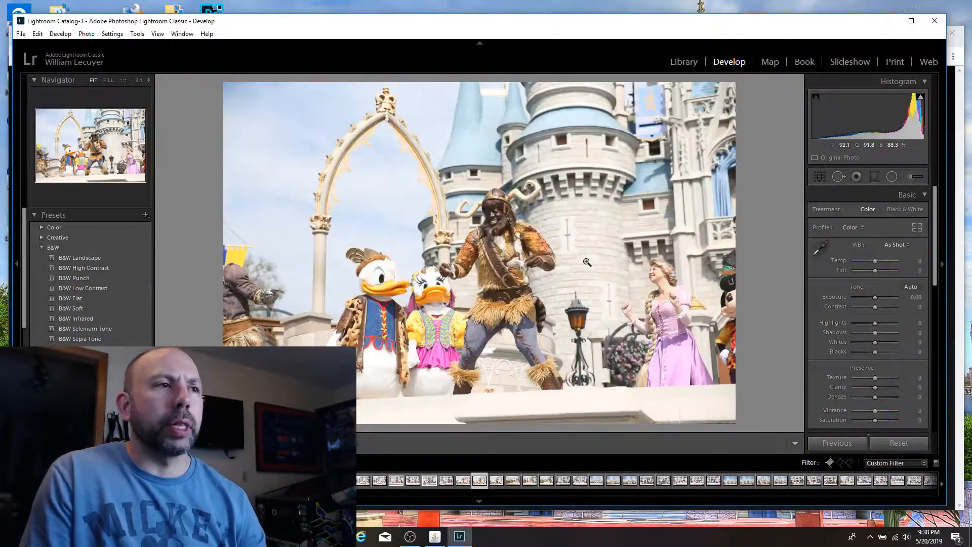
Step: Compare the horned-helmet performer frames and flag the one with both bent arms raised and Rapunzel clasping her hands as a pick
{"action": "key", "text": "Right"}
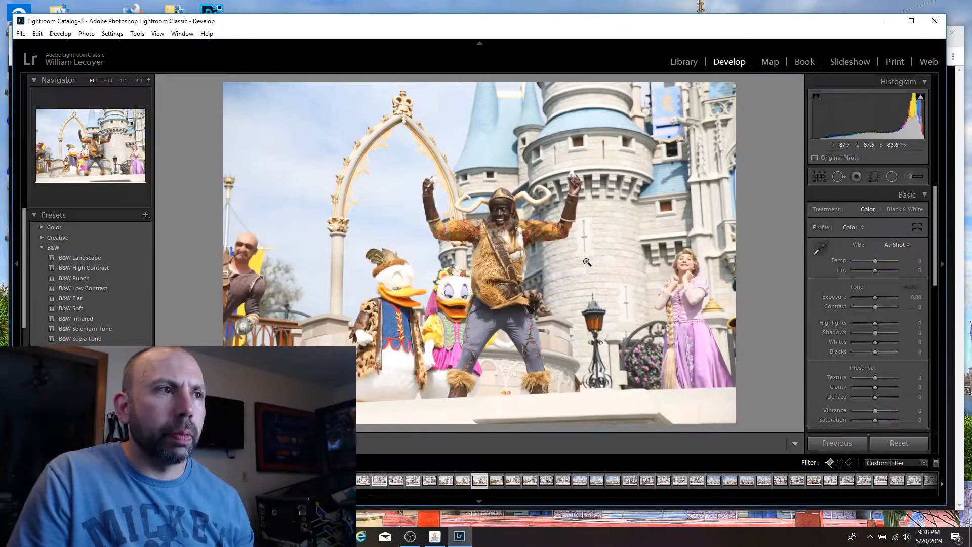
{"action": "key", "text": "Left"}
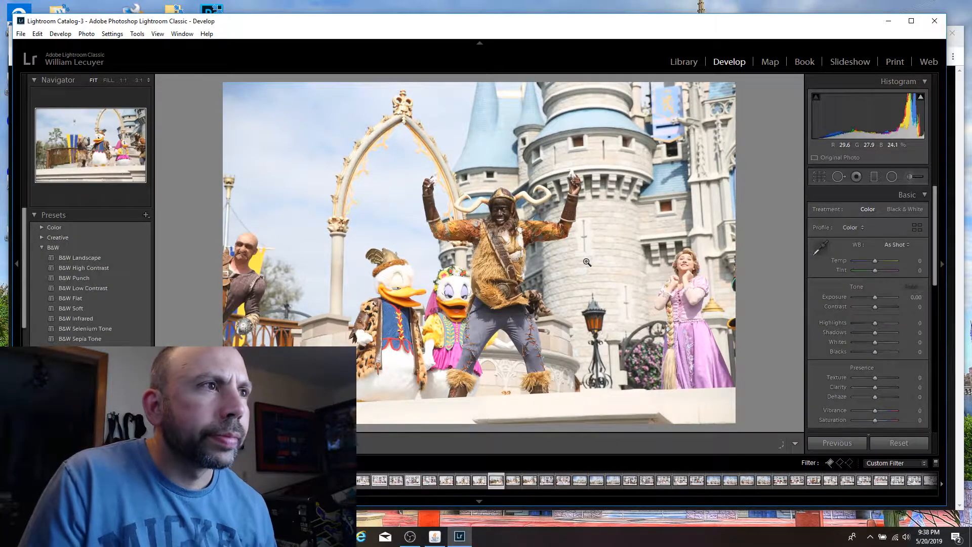
{"action": "key", "text": "Right"}
{"action": "key", "text": "p"}
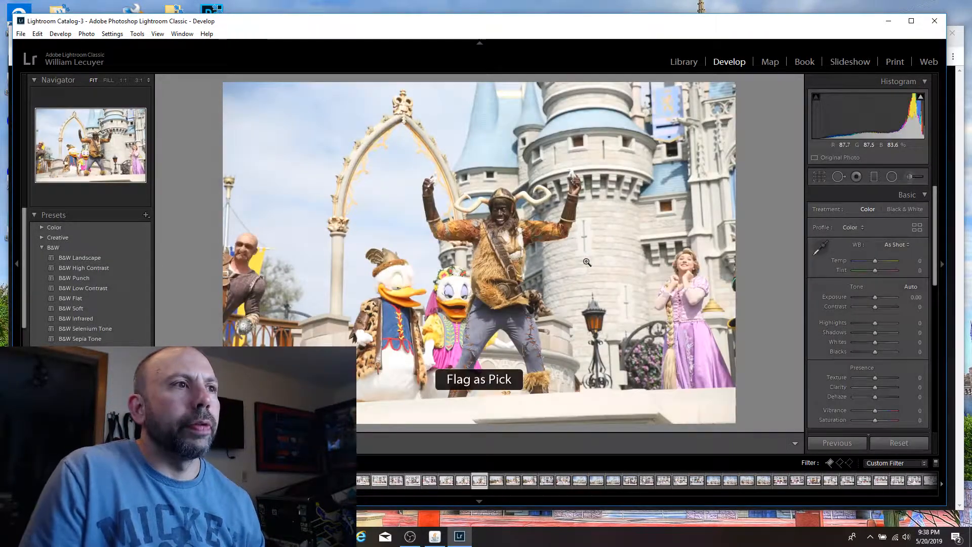
Step: Compare the horned-helmet performer's raised-arm and crouching poses across the adjacent frames
{"action": "key", "text": "Right"}
{"action": "key", "text": "Right"}
{"action": "key", "text": "Left"}
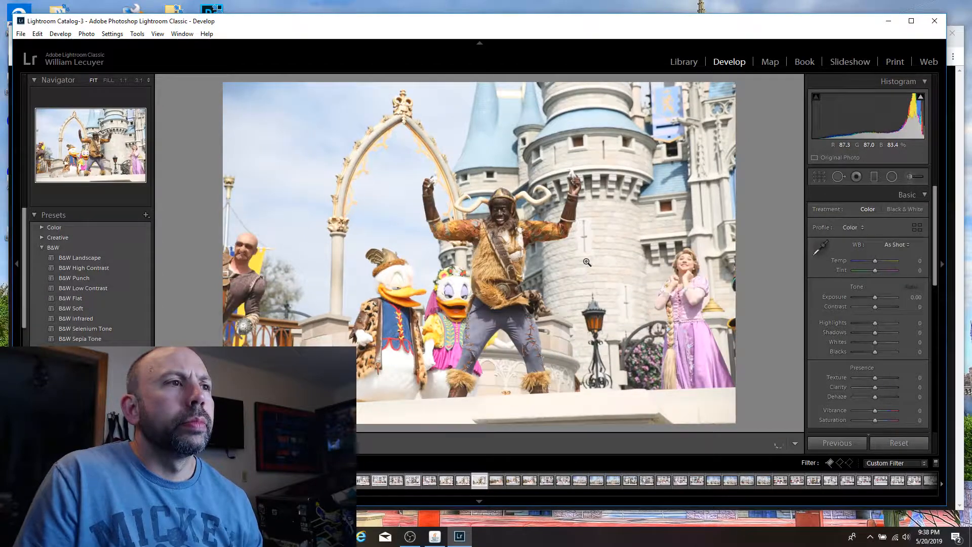
{"action": "key", "text": "Left"}
{"action": "key", "text": "Right"}
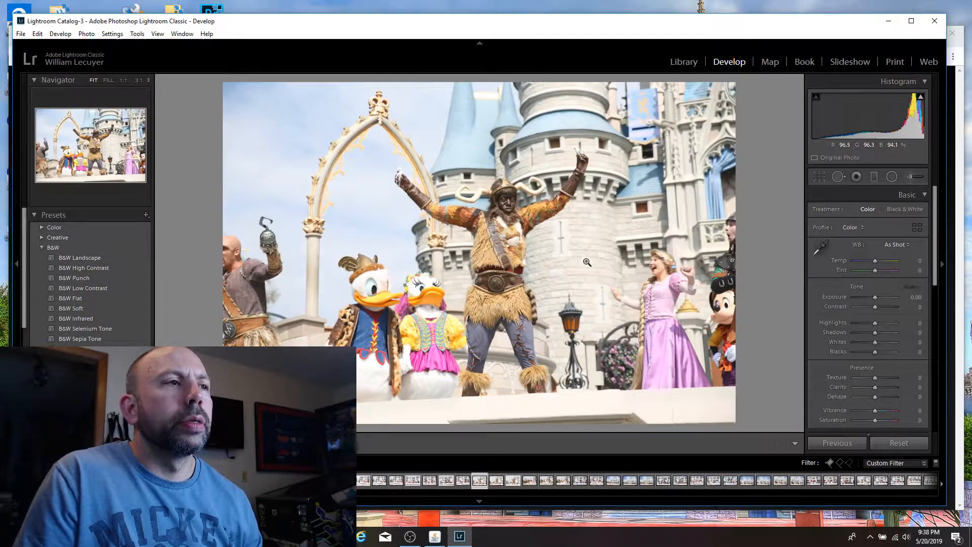
{"action": "key", "text": "Left"}
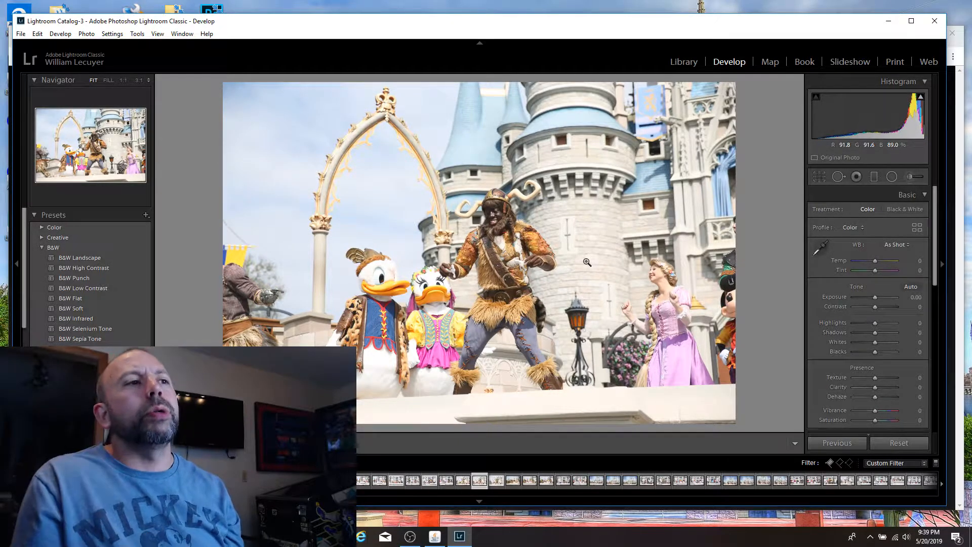
{"action": "key", "text": "Right"}
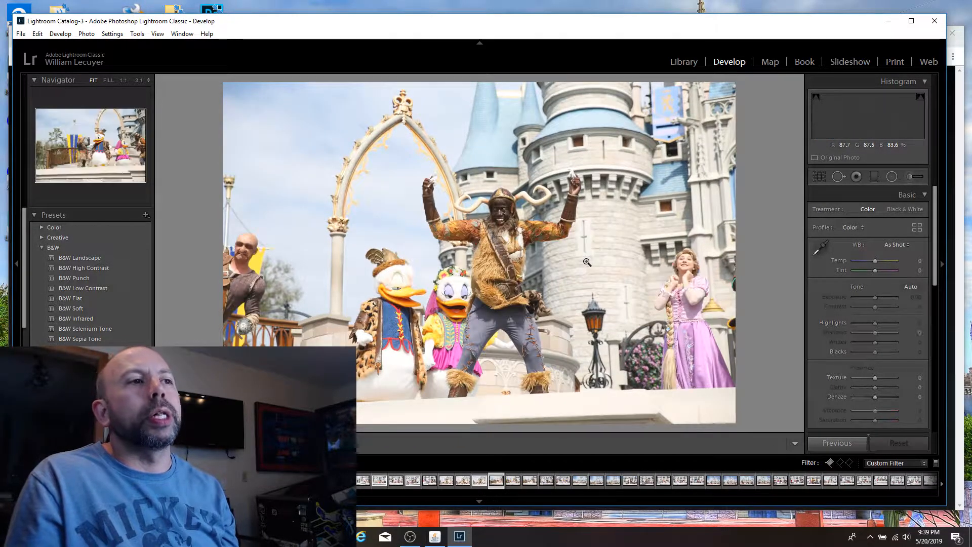
Step: Review the Donald and Daisy, Rapunzel group and wide full-castle cast shots for possible picks
{"action": "key", "text": "Left"}
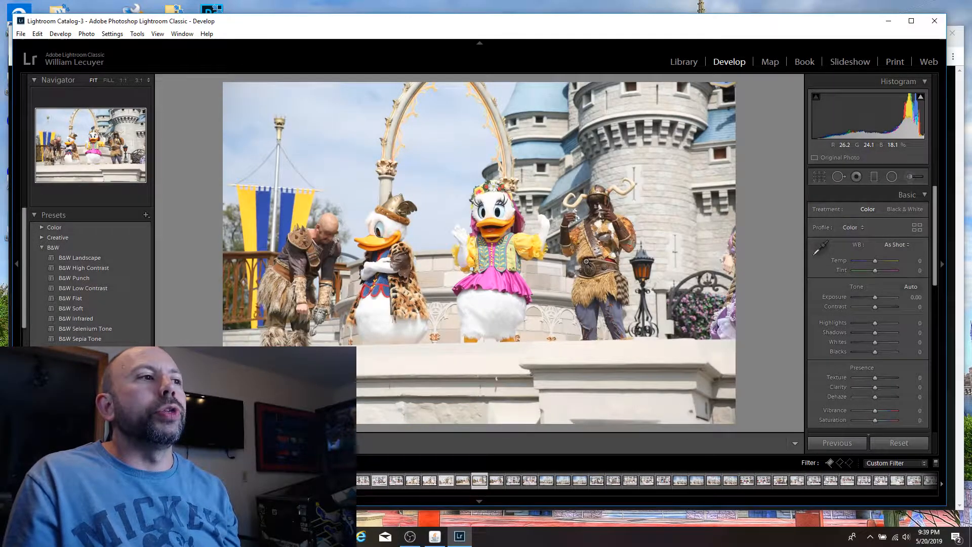
{"action": "key", "text": "Right"}
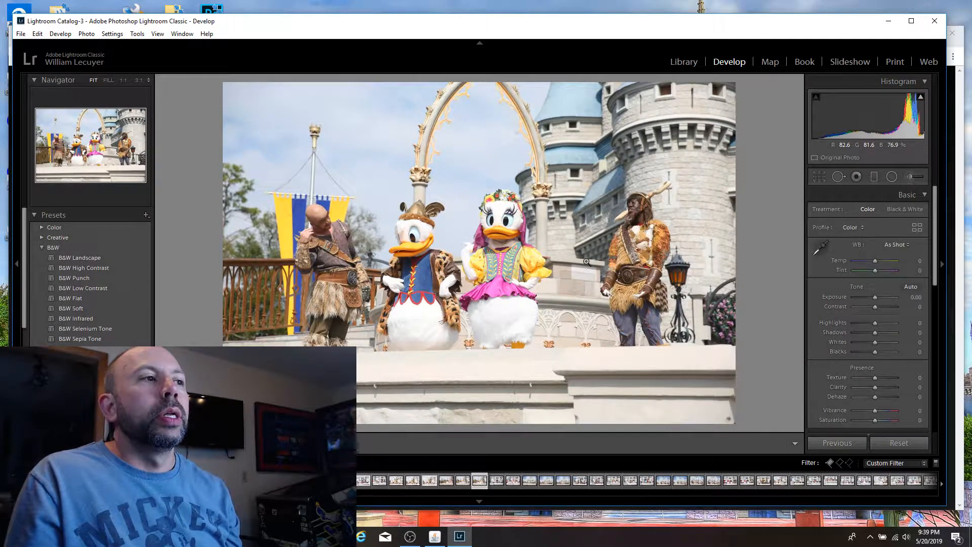
{"action": "key", "text": "Right"}
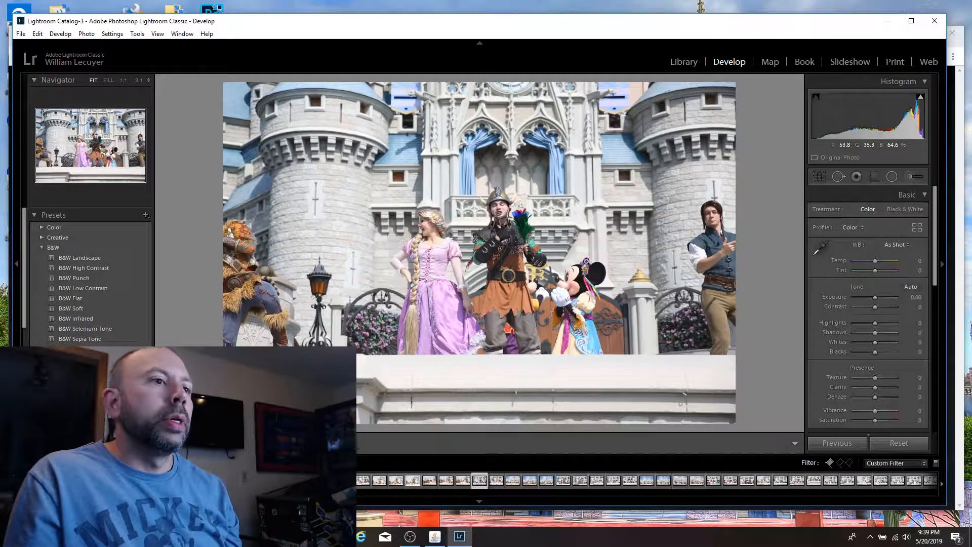
{"action": "key", "text": "Right"}
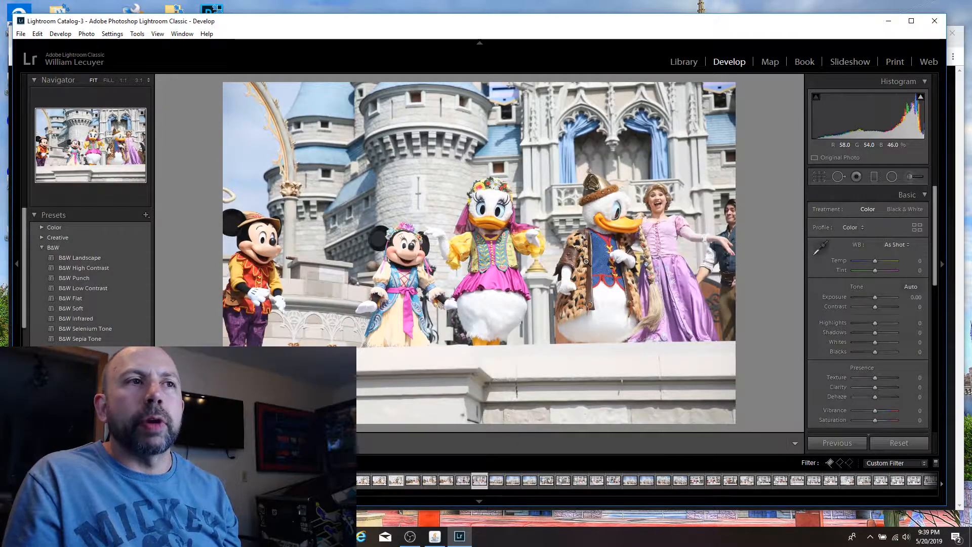
{"action": "key", "text": "Right"}
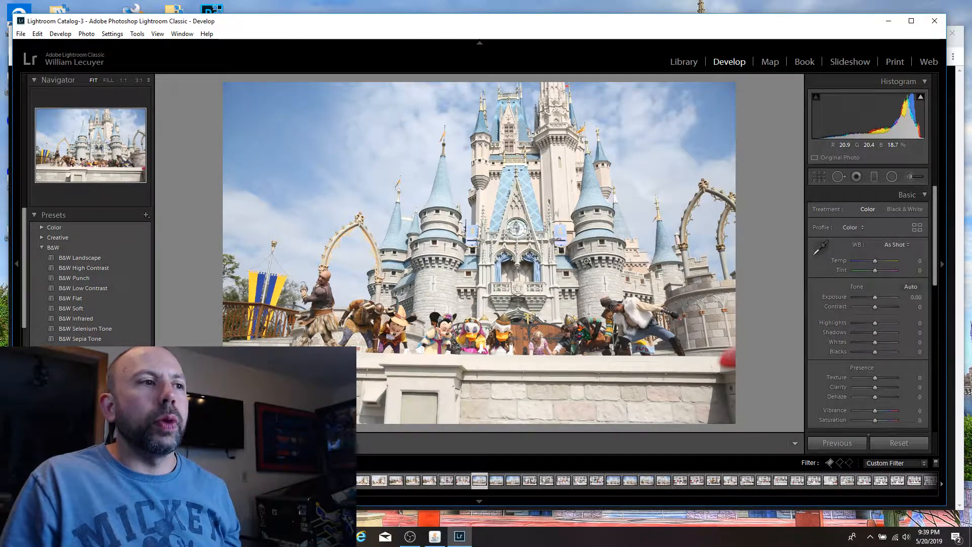
{"action": "key", "text": "Right"}
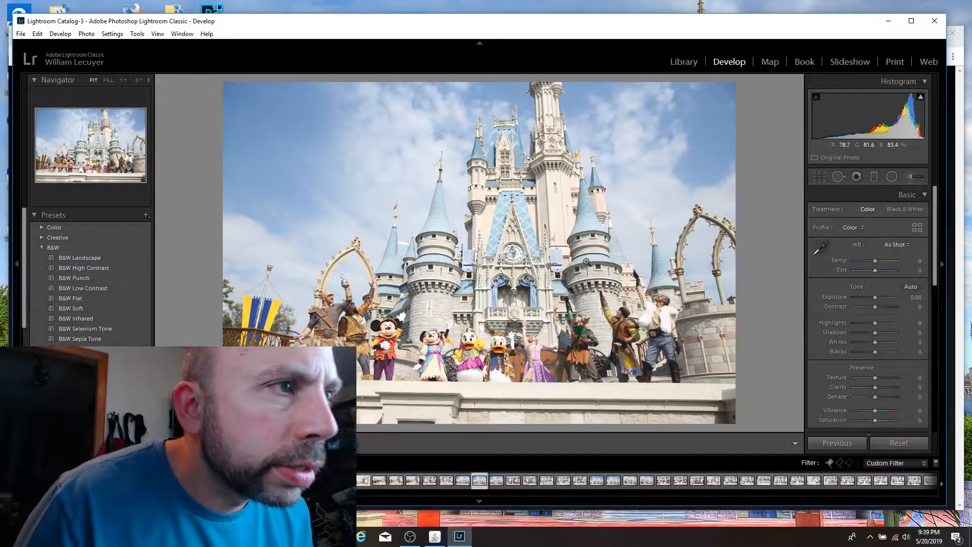
Step: Flag the wide full-castle cast shot with waving characters as a pick and check the performers and castle clock up close for sharpness
{"action": "key", "text": "p"}
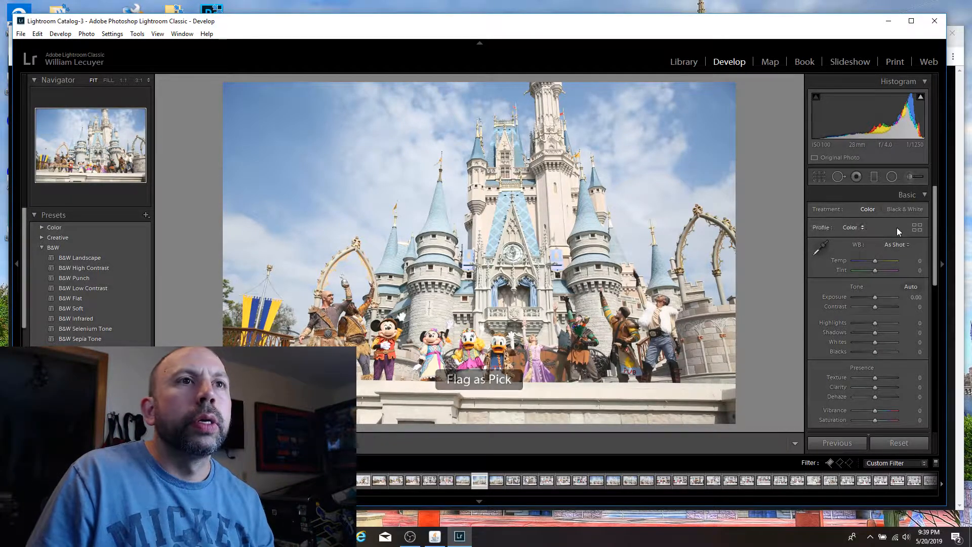
{"action": "left_click", "coordinate": [485, 365]}
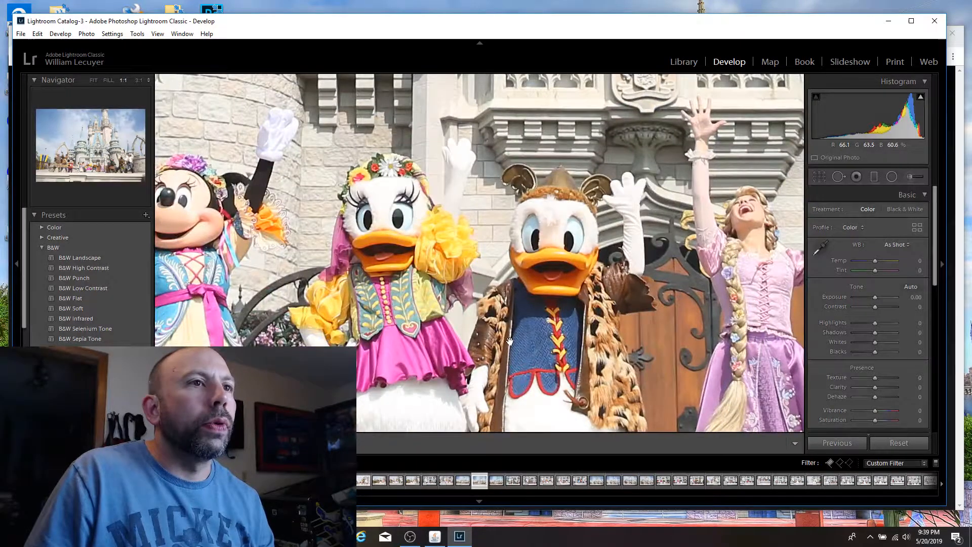
{"action": "left_click", "coordinate": [510, 342]}
{"action": "left_click", "coordinate": [316, 336]}
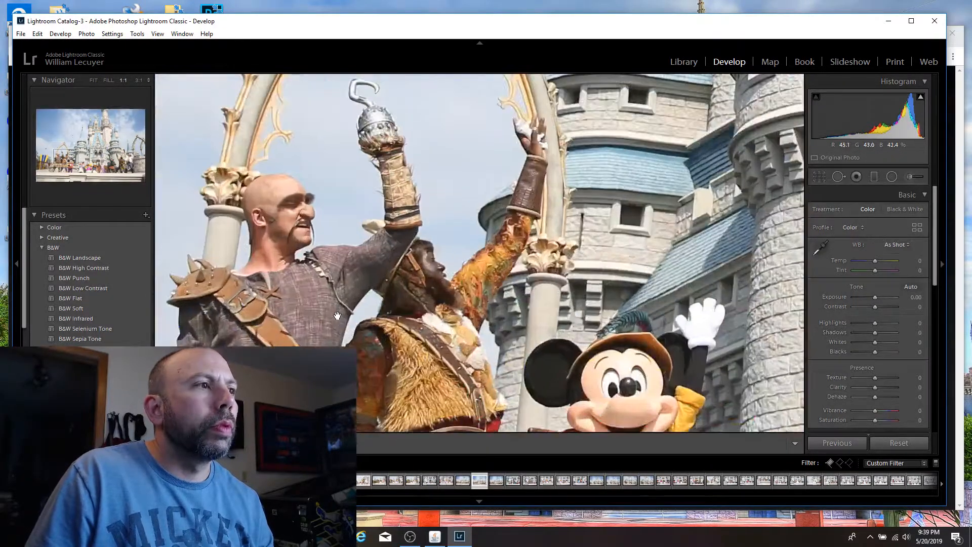
{"action": "left_click", "coordinate": [337, 315]}
{"action": "left_click", "coordinate": [495, 267]}
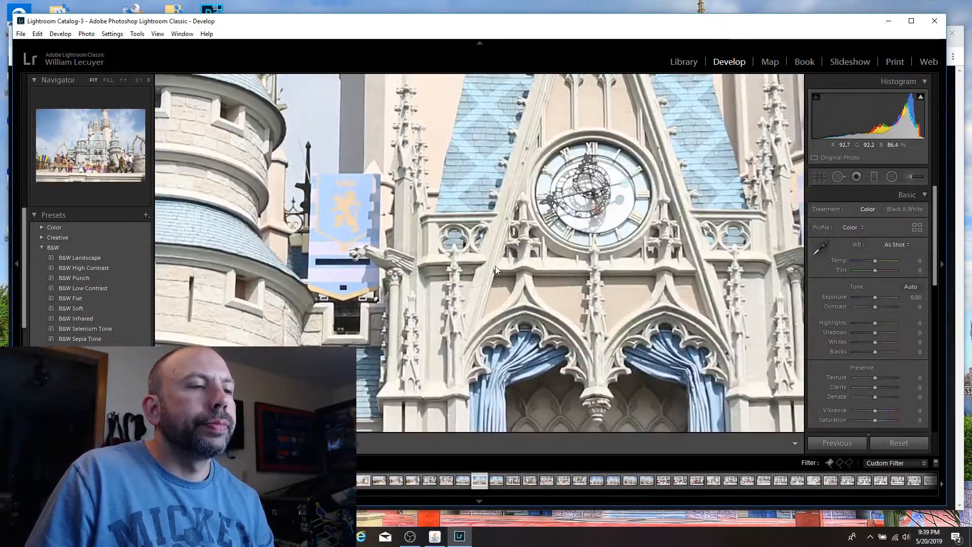
{"action": "left_click", "coordinate": [495, 266]}
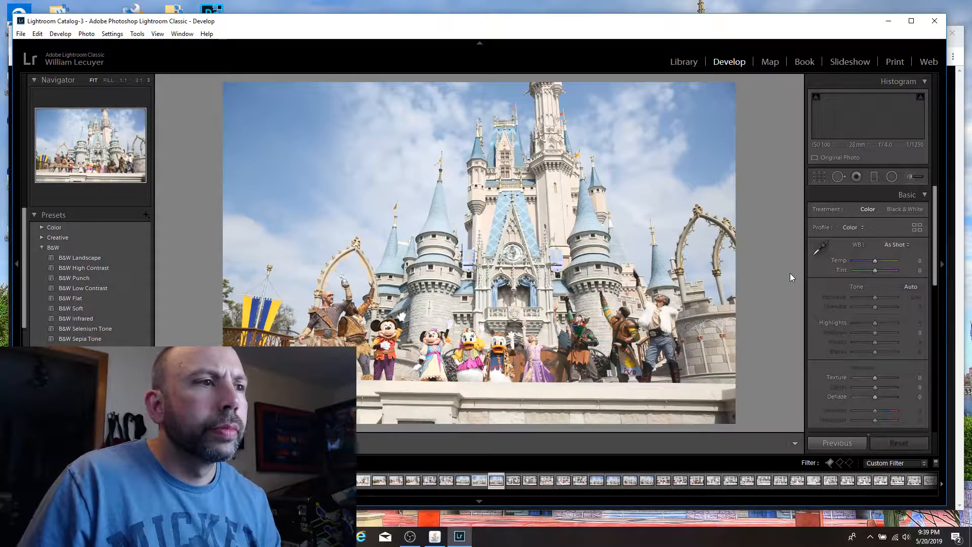
Step: Compare the adjacent wide cast frame, and flag the shot of the horned-helmet performer leaping mid-air with one arm raised as a pick
{"action": "key", "text": "Right"}
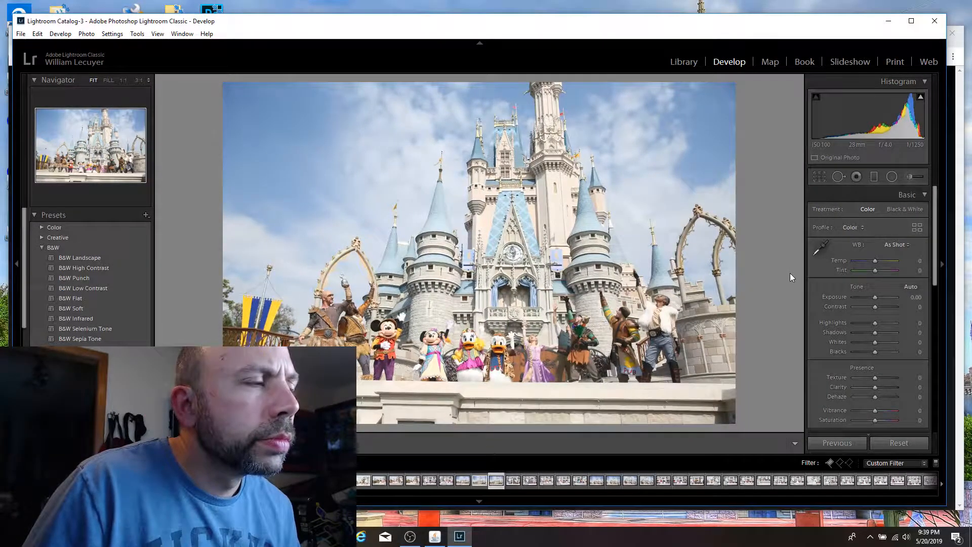
{"action": "key", "text": "Left"}
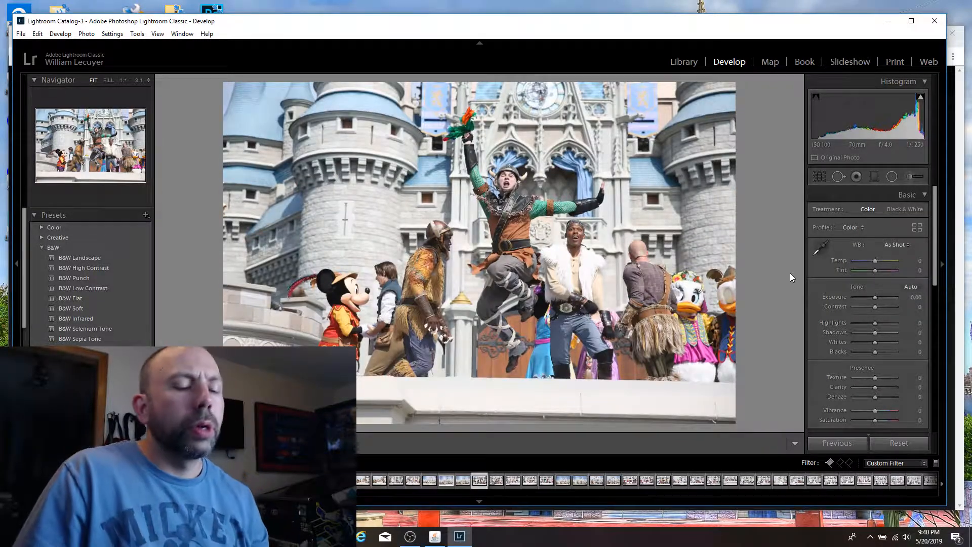
{"action": "key", "text": "p"}
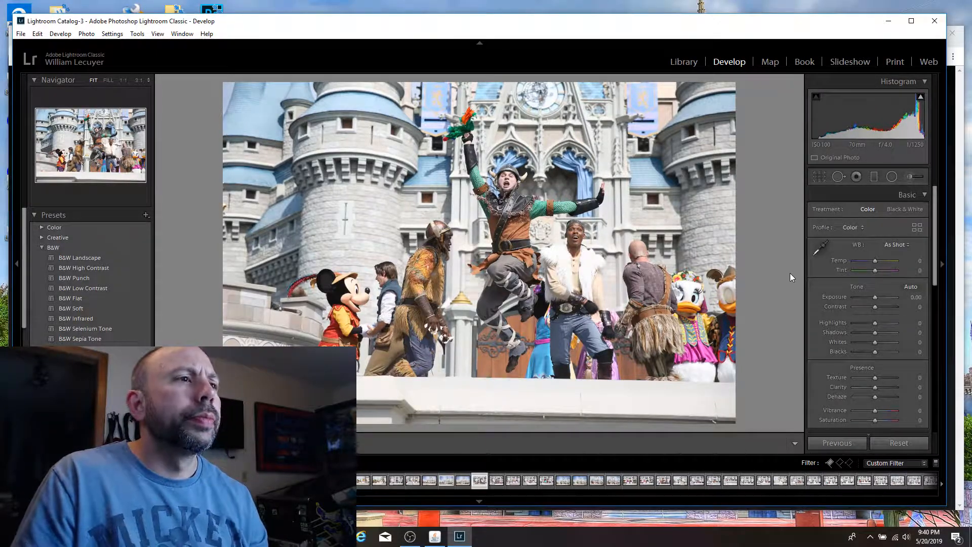
Step: Review the following shots from the curled-horn performer through Daisy and Donald and dancing Mickey and Minnie to the wide full-castle cast frames
{"action": "key", "text": "Right"}
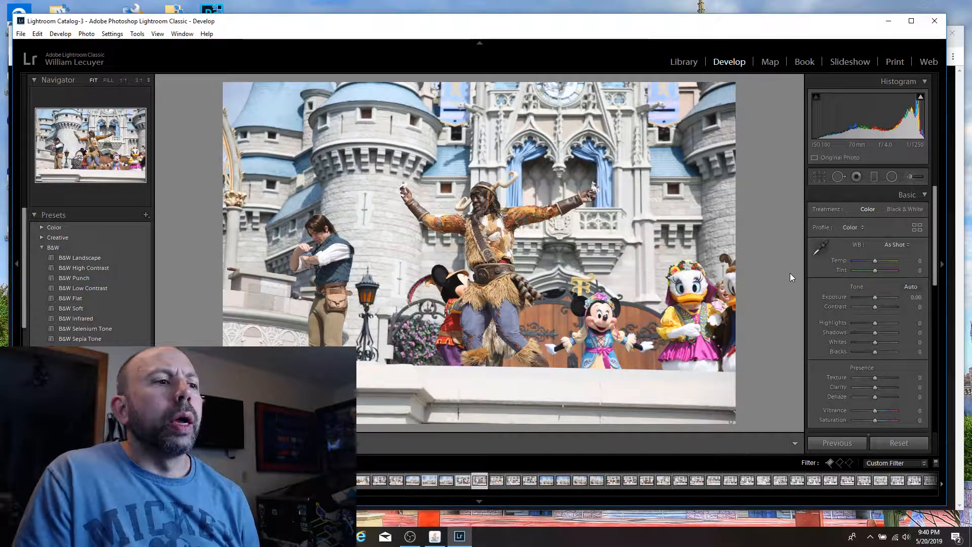
{"action": "key", "text": "Left"}
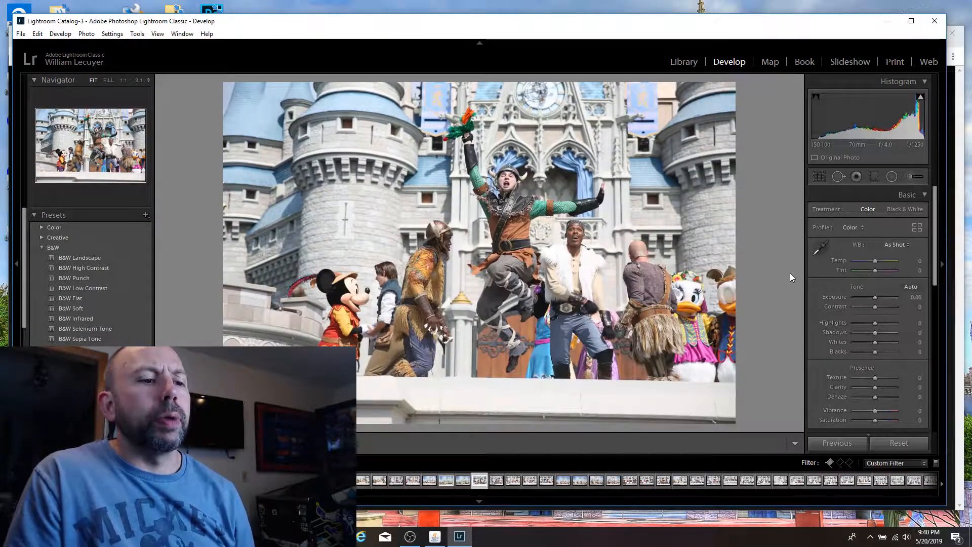
{"action": "key", "text": "Right"}
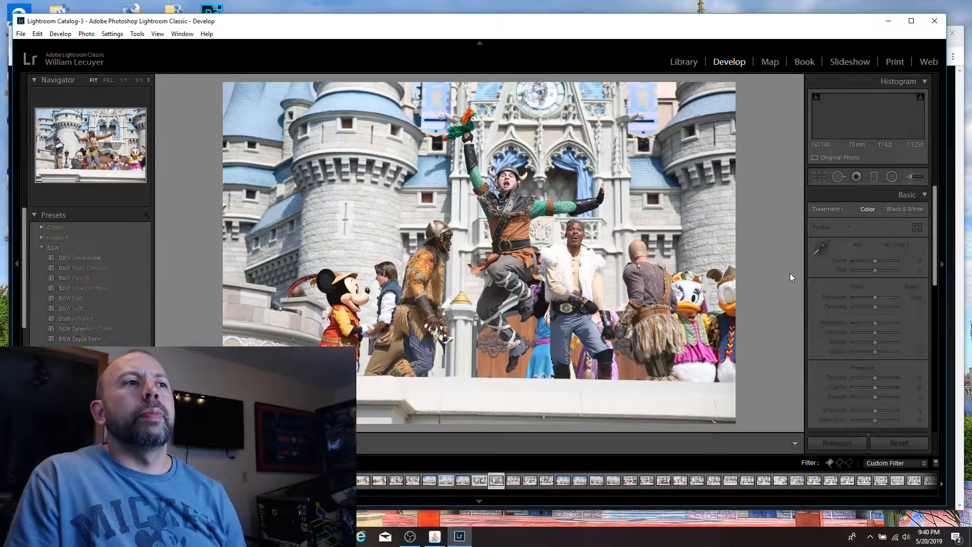
{"action": "key", "text": "Right"}
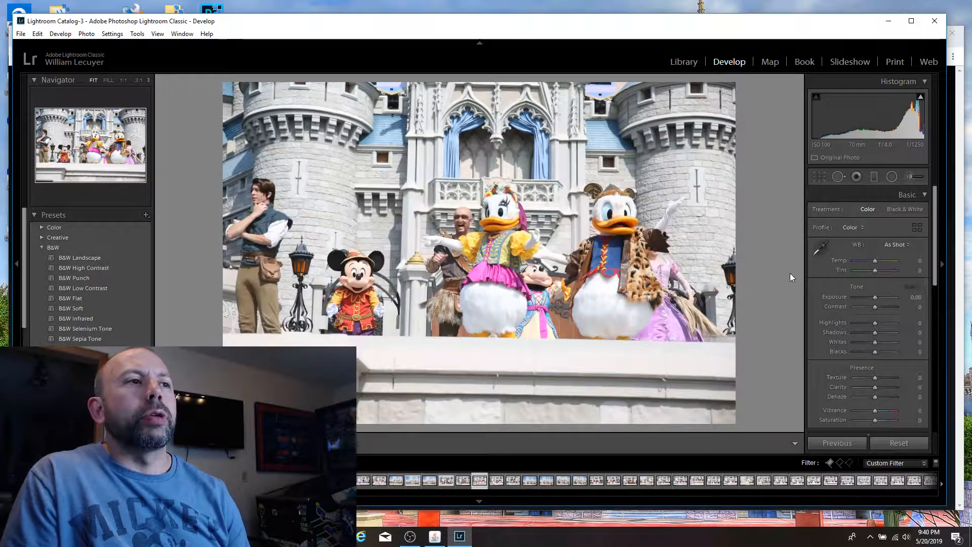
{"action": "key", "text": "Right"}
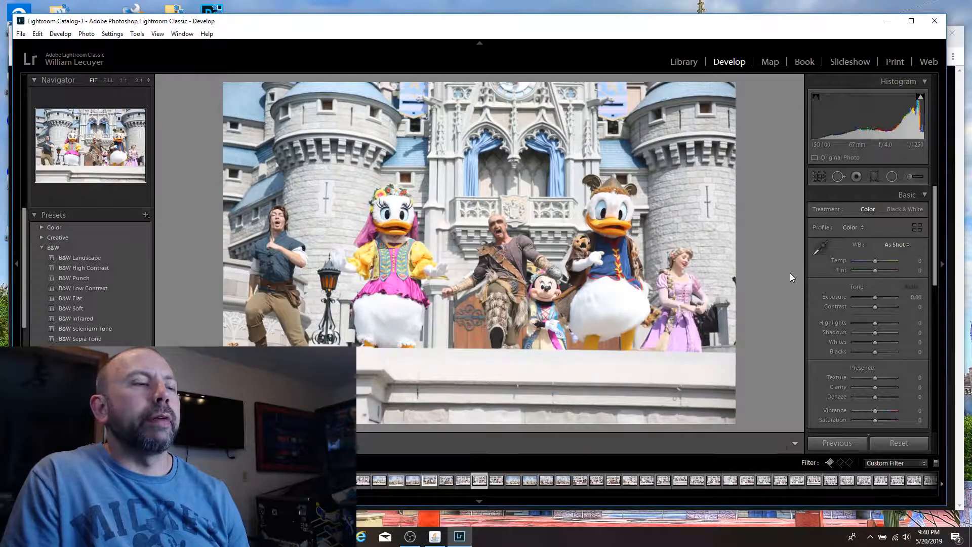
{"action": "key", "text": "Right"}
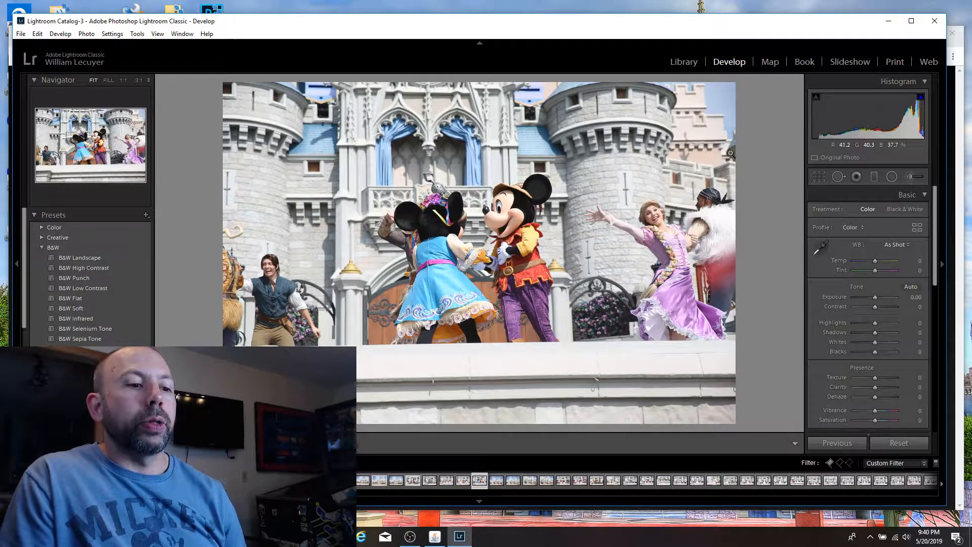
{"action": "key", "text": "Right"}
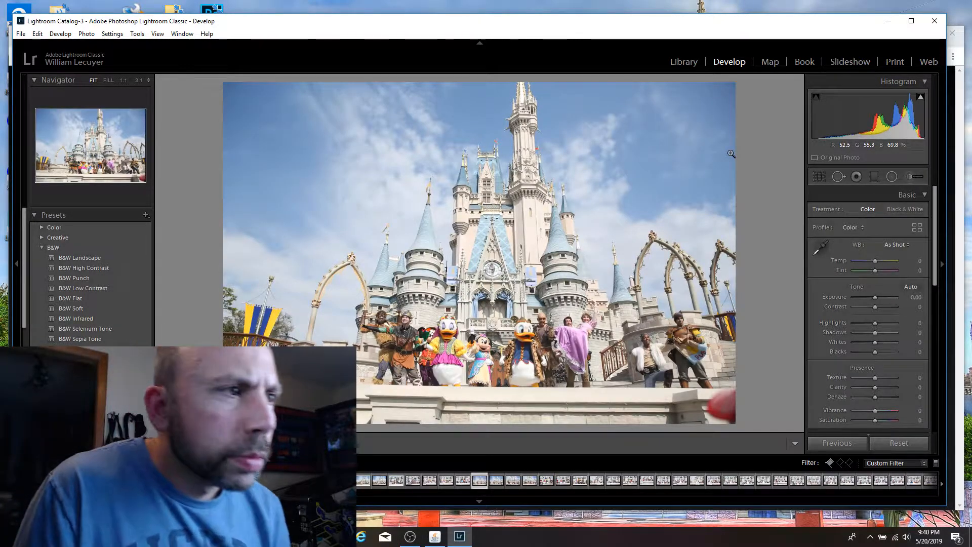
{"action": "key", "text": "Right"}
{"action": "key", "text": "Left"}
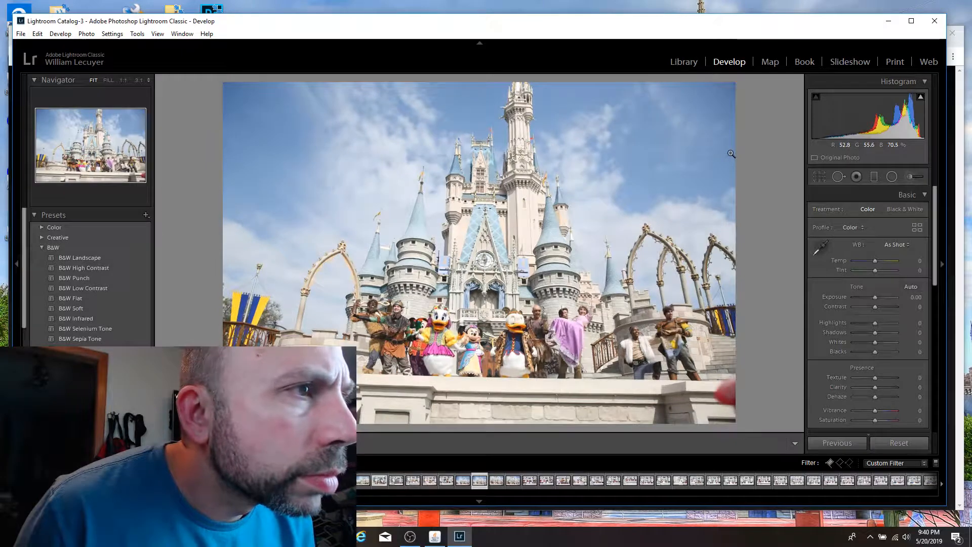
{"action": "key", "text": "Right"}
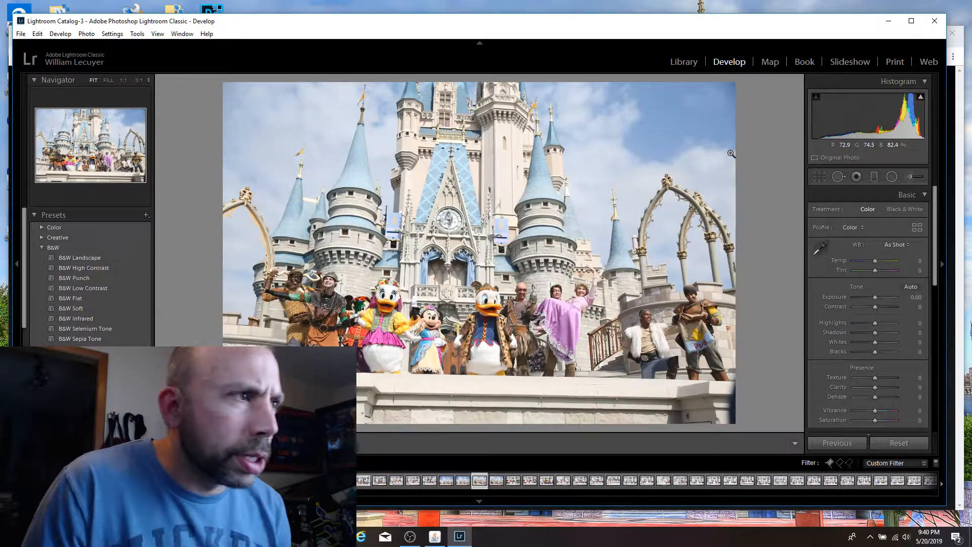
Step: Check the performers' faces up close in the tighter castle cast shot with the purple cape, and flag it as a pick
{"action": "left_click", "coordinate": [679, 318]}
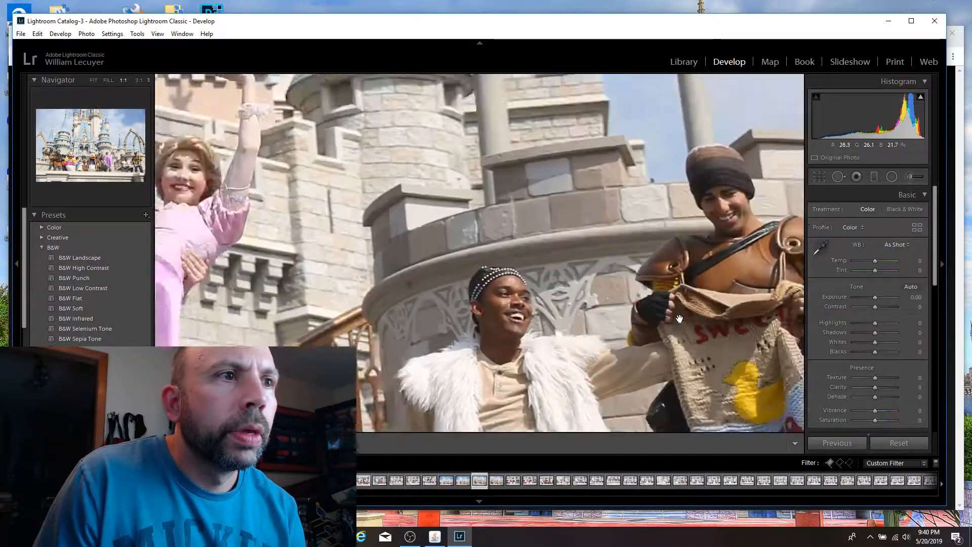
{"action": "left_click_drag", "start_coordinate": [358, 333], "coordinate": [732, 322]}
{"action": "left_click_drag", "start_coordinate": [355, 394], "coordinate": [491, 284]}
{"action": "left_click_drag", "start_coordinate": [287, 248], "coordinate": [567, 198]}
{"action": "left_click_drag", "start_coordinate": [299, 204], "coordinate": [708, 337]}
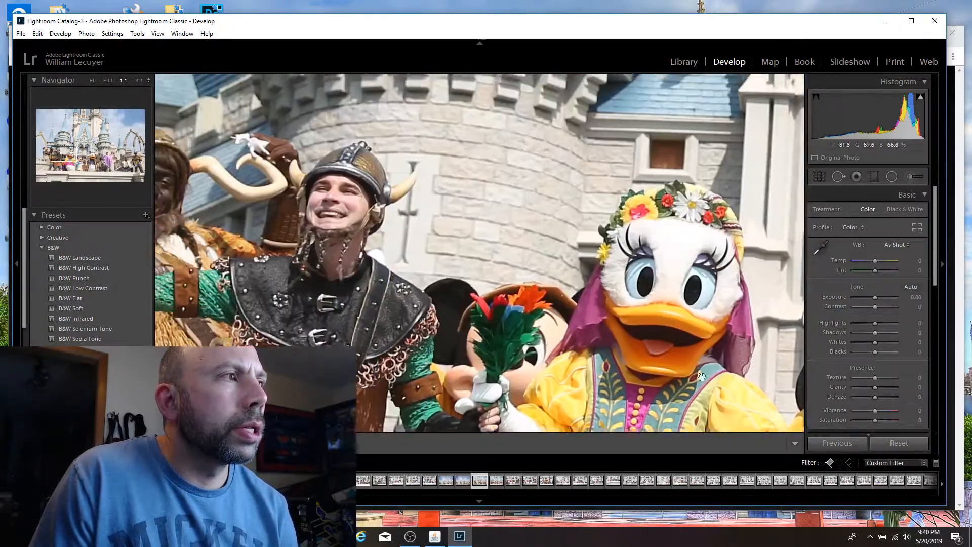
{"action": "left_click_drag", "start_coordinate": [450, 292], "coordinate": [551, 274]}
{"action": "left_click", "coordinate": [445, 230]}
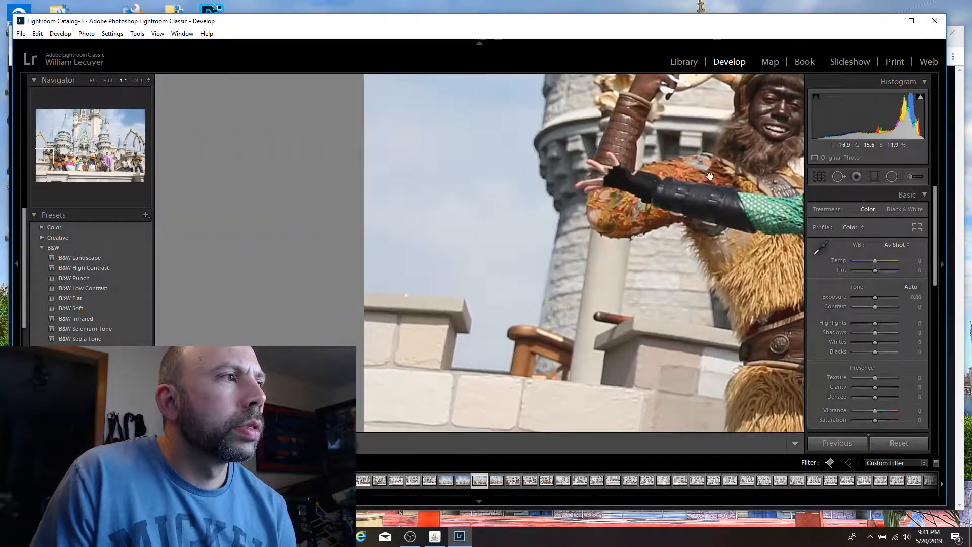
{"action": "key", "text": "p"}
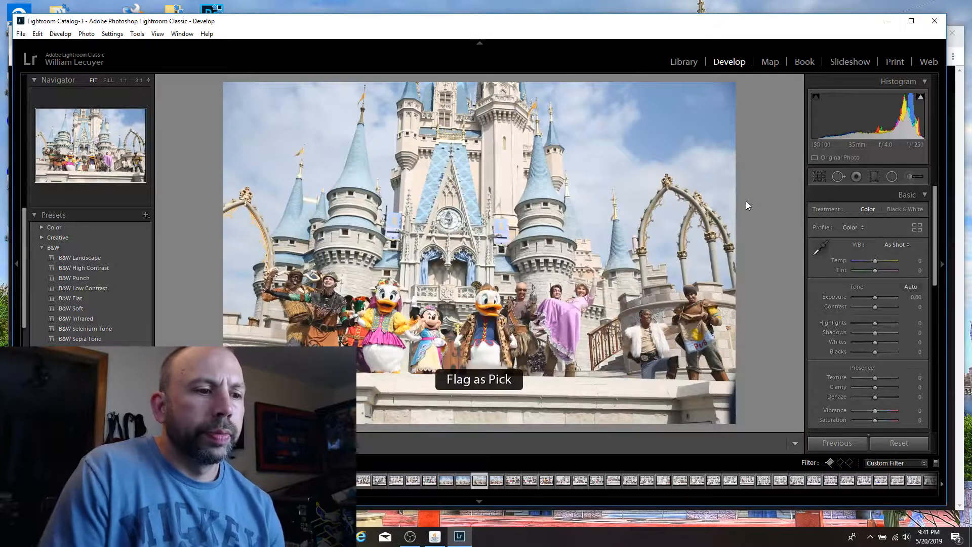
Step: Compare the flagged purple-cape cast shot with the adjacent, nearly identical castle frame
{"action": "key", "text": "Right"}
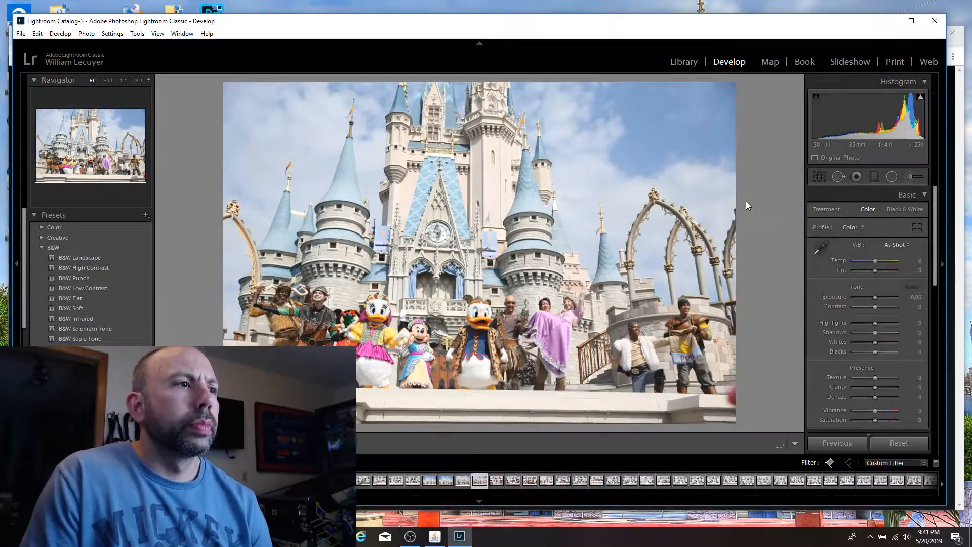
{"action": "key", "text": "Right"}
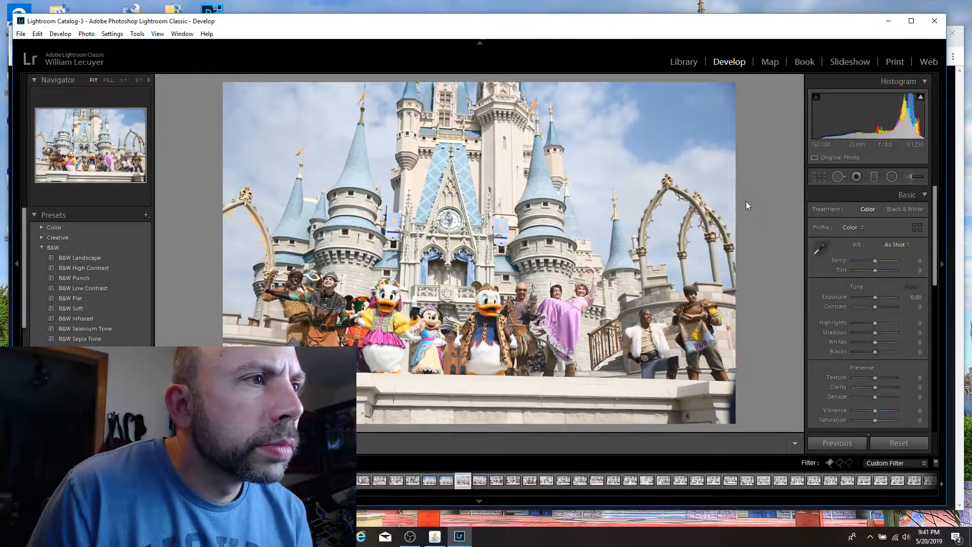
{"action": "key", "text": "Right"}
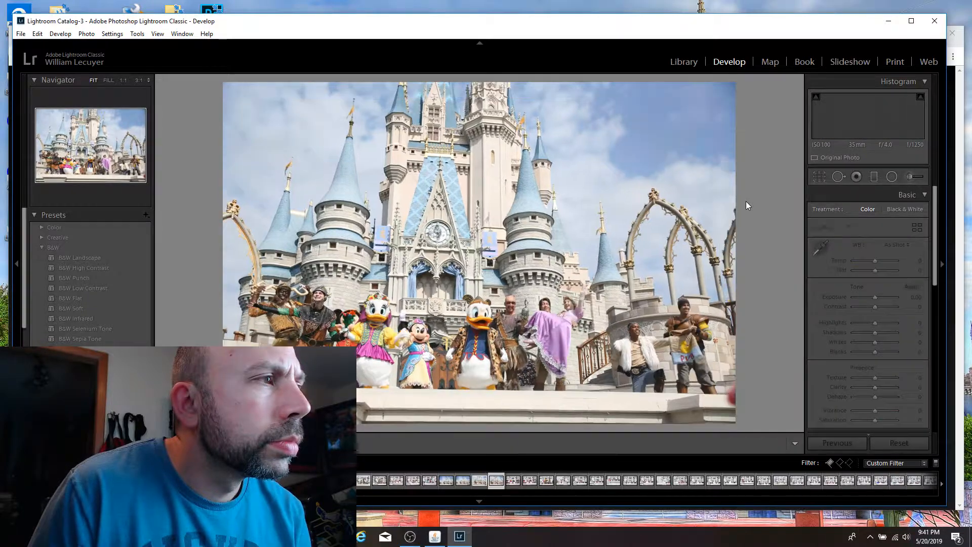
{"action": "key", "text": "Right"}
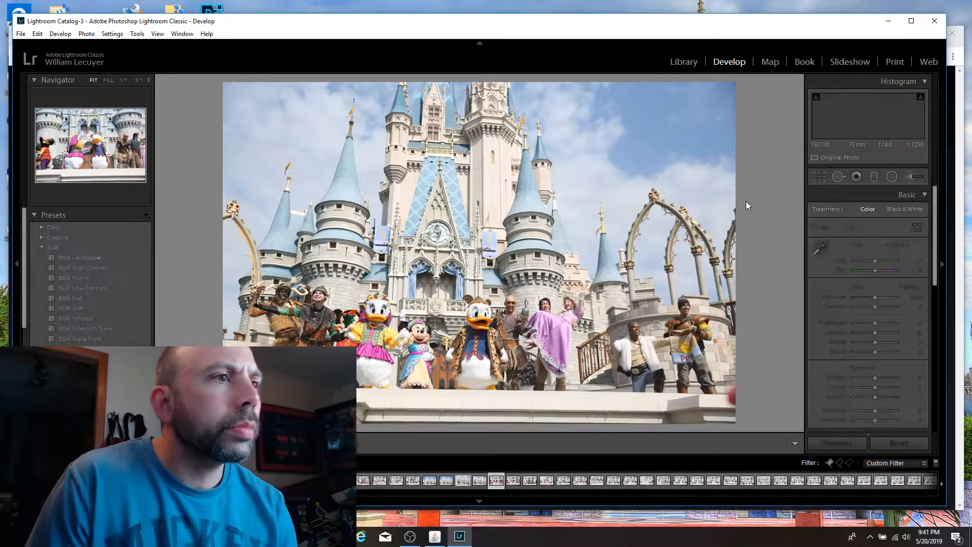
Step: Review the Donald group, Mickey and Minnie, and first Olaf stage shots for possible picks
{"action": "key", "text": "Right"}
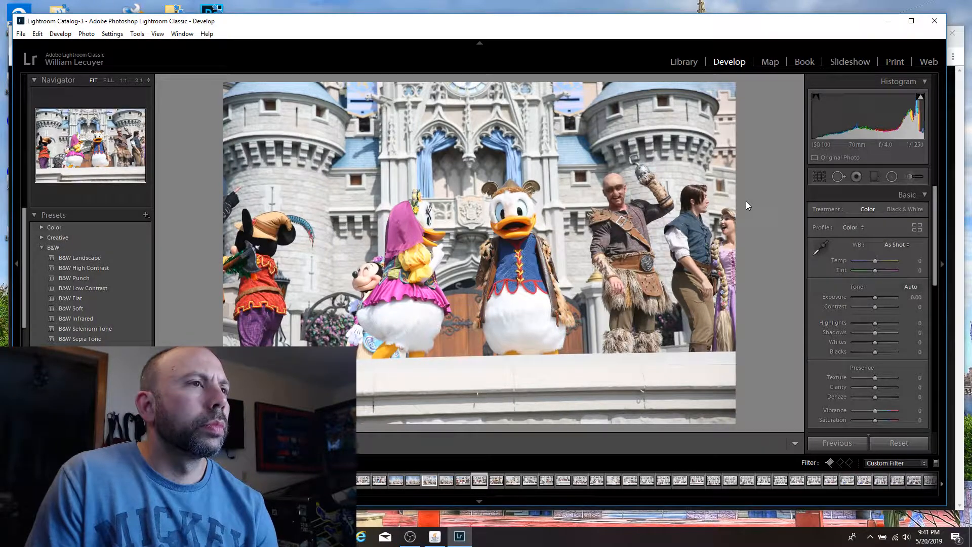
{"action": "key", "text": "Right"}
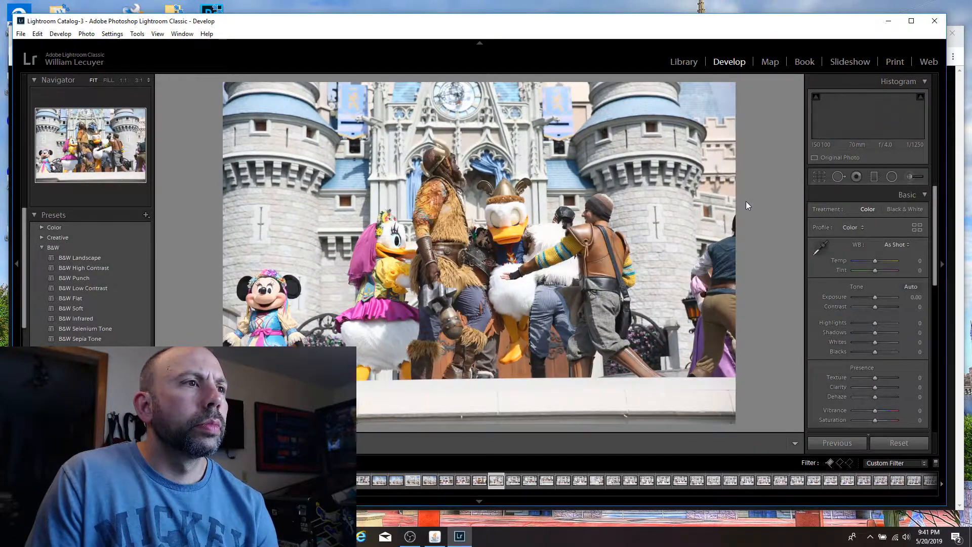
{"action": "key", "text": "Right"}
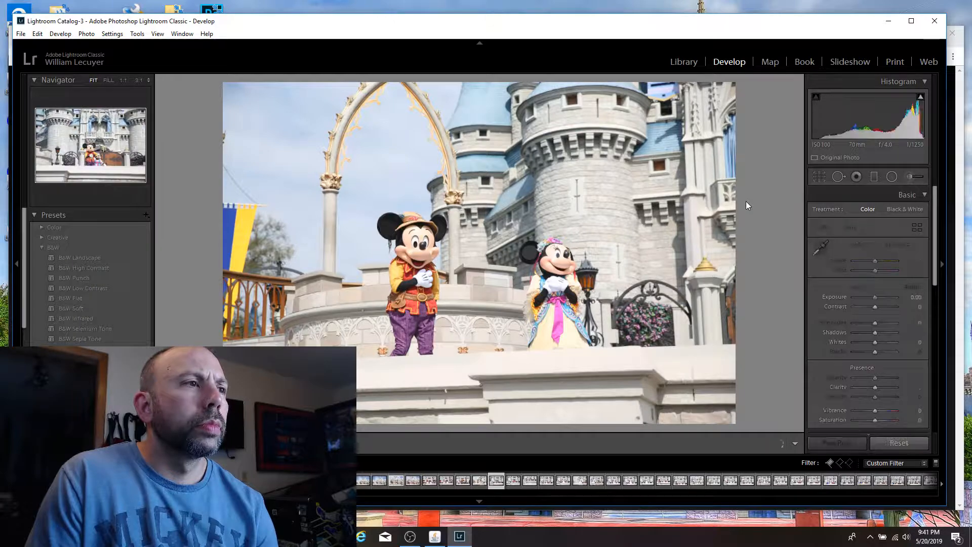
{"action": "key", "text": "Left"}
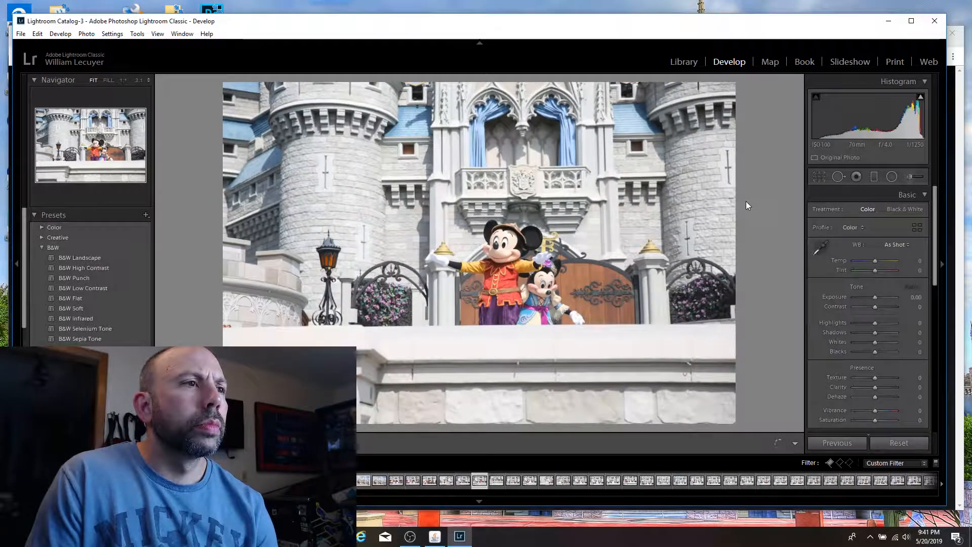
{"action": "key", "text": "Right"}
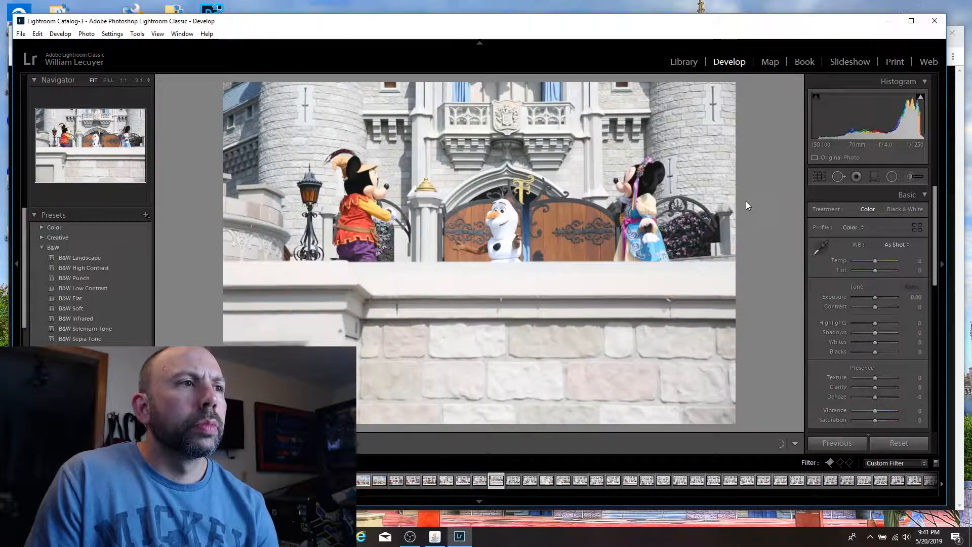
{"action": "key", "text": "Right"}
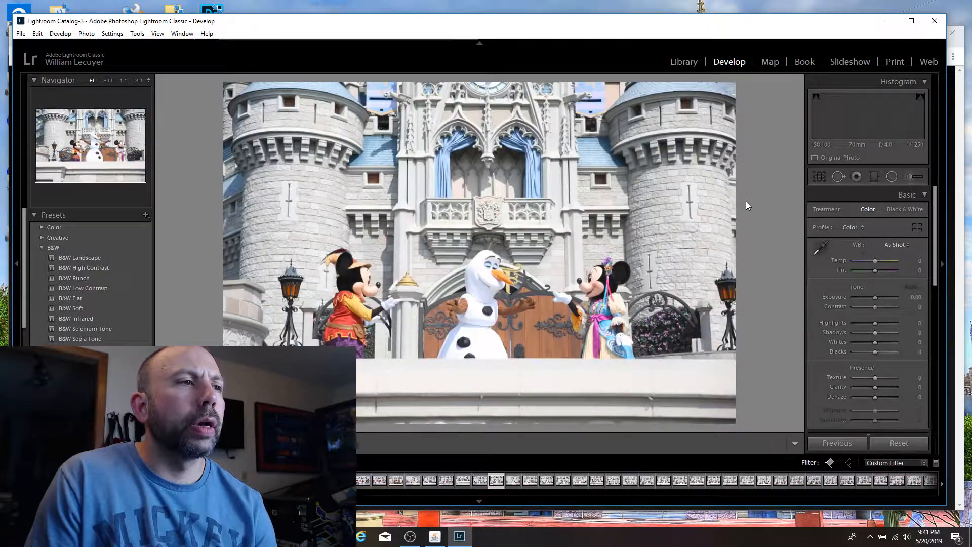
Step: Compare the neighbouring Olaf frames and flag the one with his arms spread wide between Mickey and Minnie as a pick
{"action": "key", "text": "Left"}
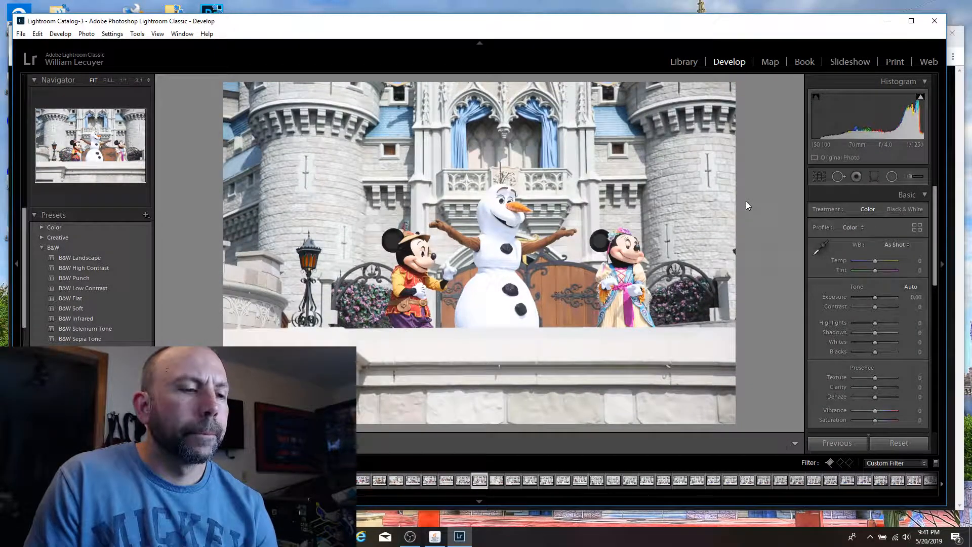
{"action": "key", "text": "Right"}
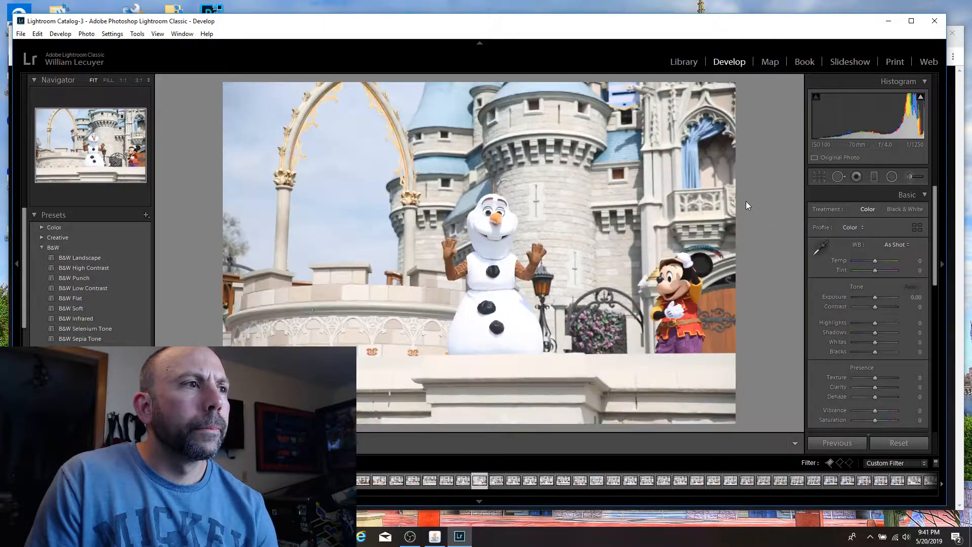
{"action": "key", "text": "Left"}
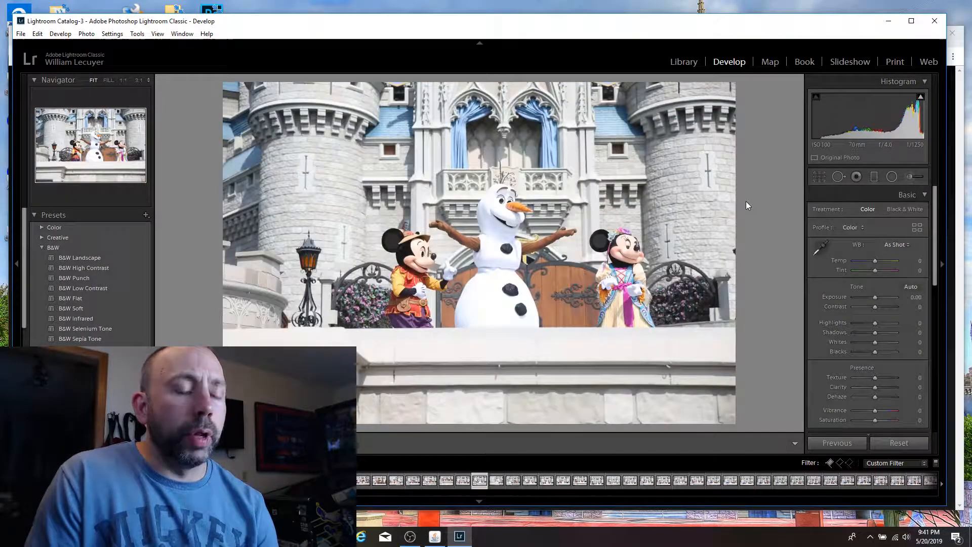
{"action": "key", "text": "p"}
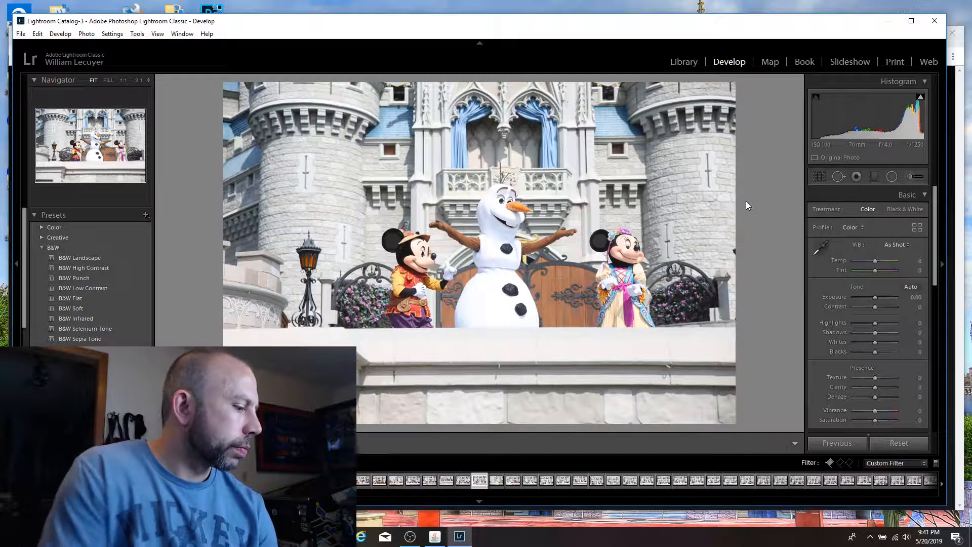
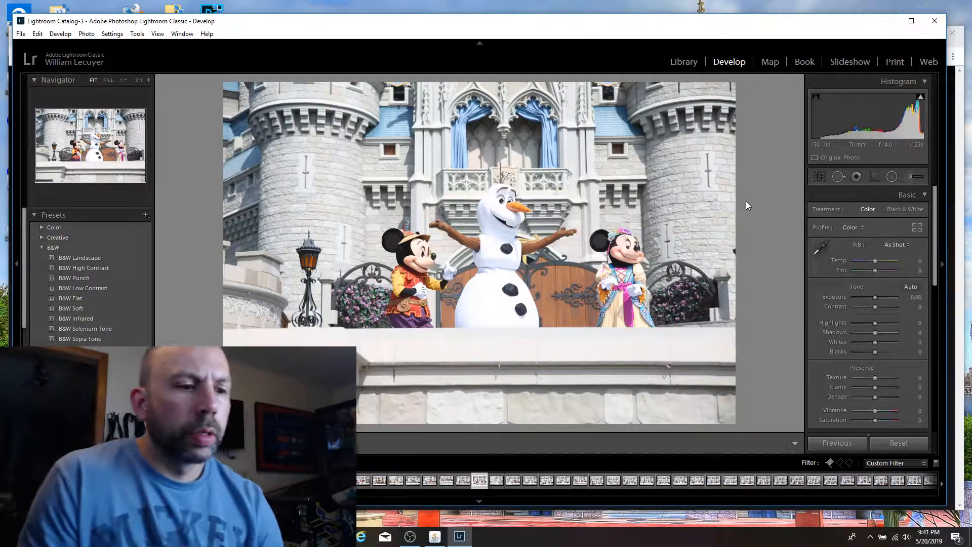
Step: Compare the neighbouring Olaf frames and mark the shot with his arms outstretched and Mickey turned toward him as a pick
{"action": "key", "text": "Left"}
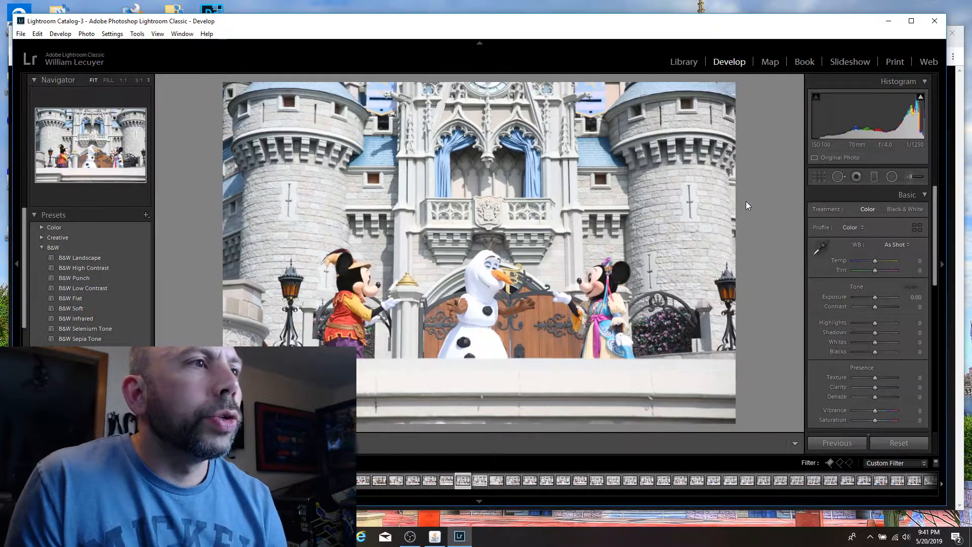
{"action": "key", "text": "Right"}
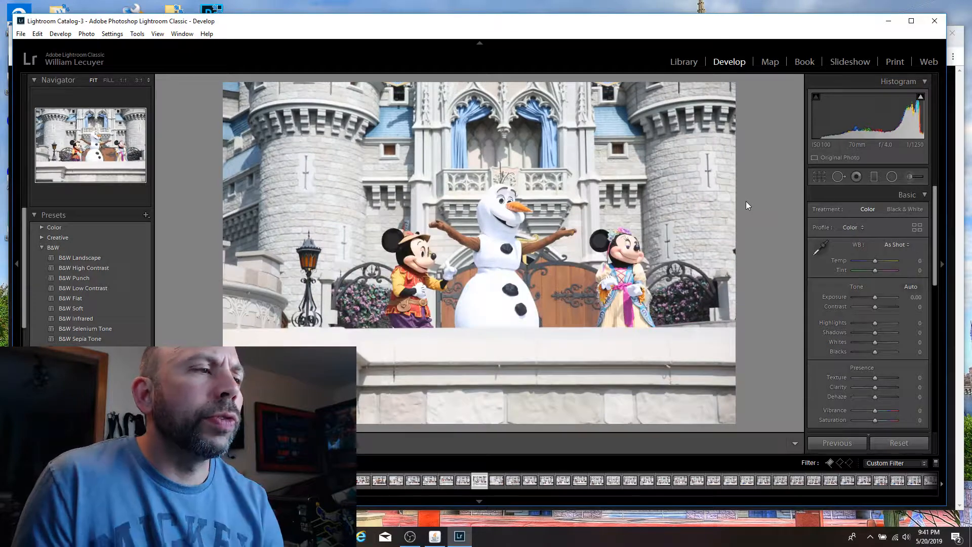
{"action": "key", "text": "Right"}
{"action": "key", "text": "Right"}
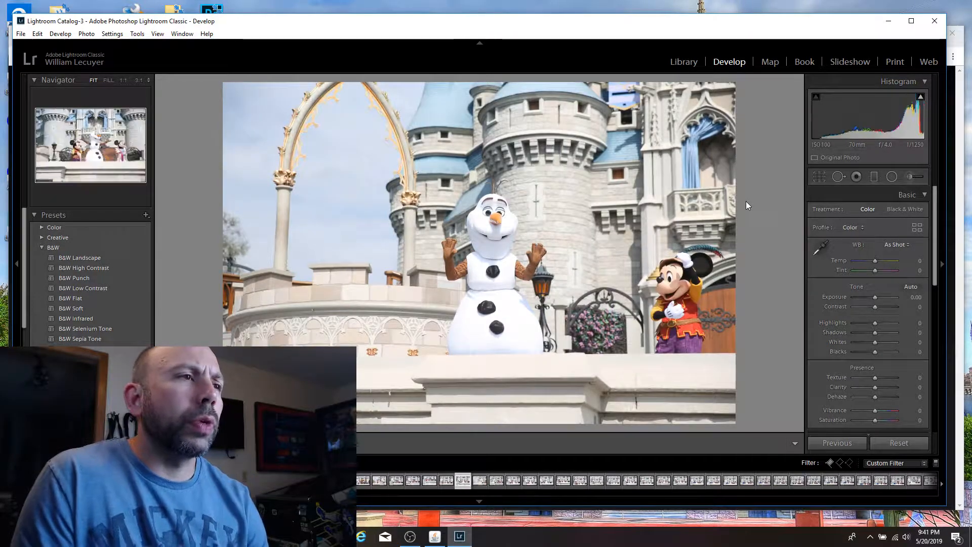
{"action": "key", "text": "Right"}
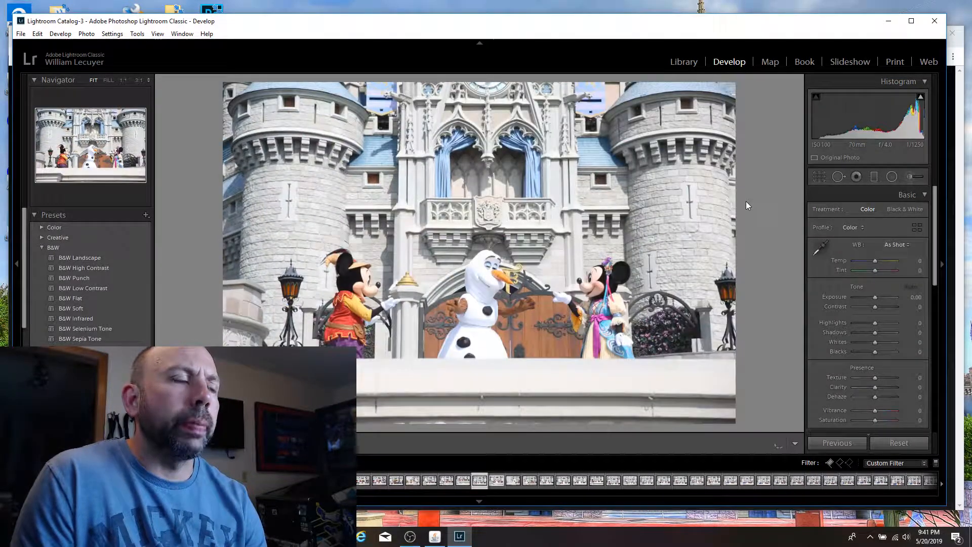
{"action": "key", "text": "Left"}
{"action": "key", "text": "Right"}
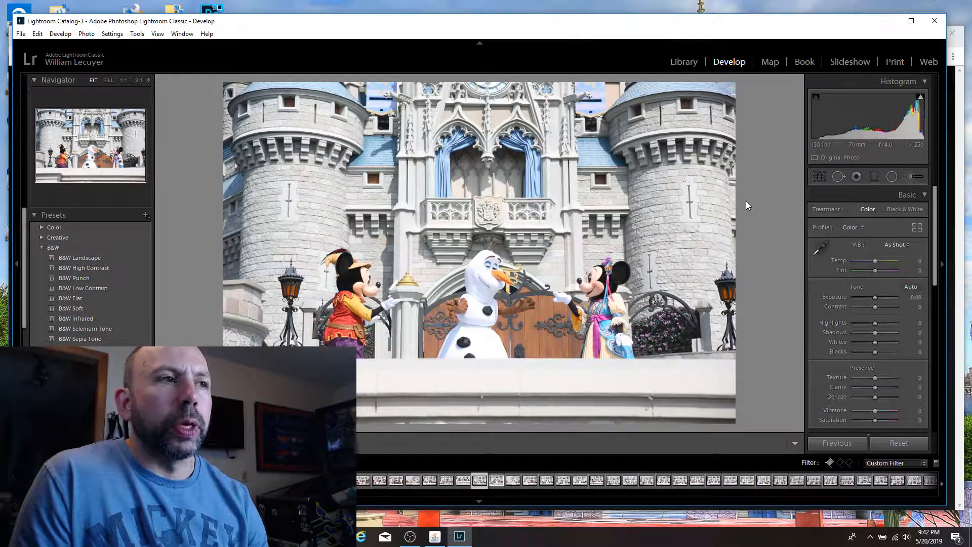
{"action": "key", "text": "Right"}
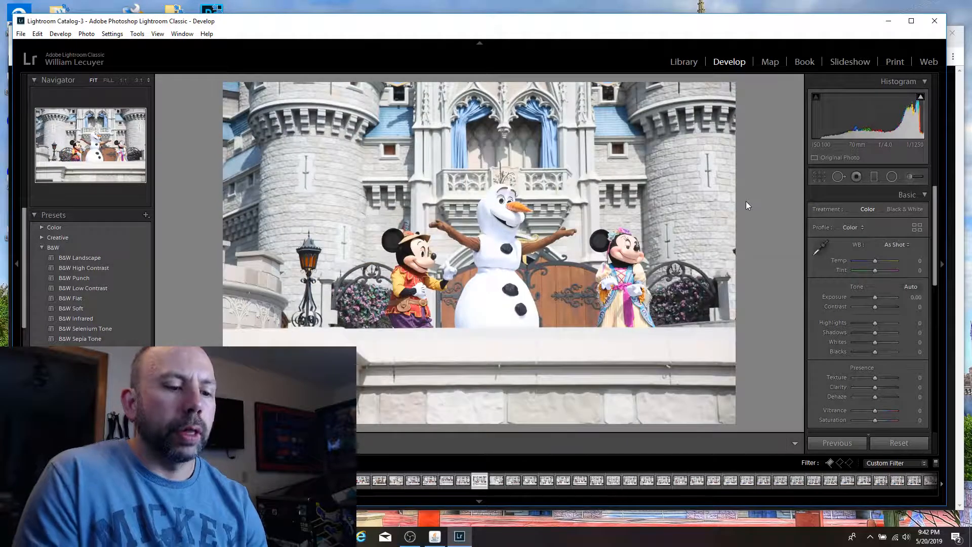
{"action": "key", "text": "p"}
Step: Review the following castle stage shots of Olaf with Mickey and Minnie, comparing their poses for possible picks
{"action": "key", "text": "Right"}
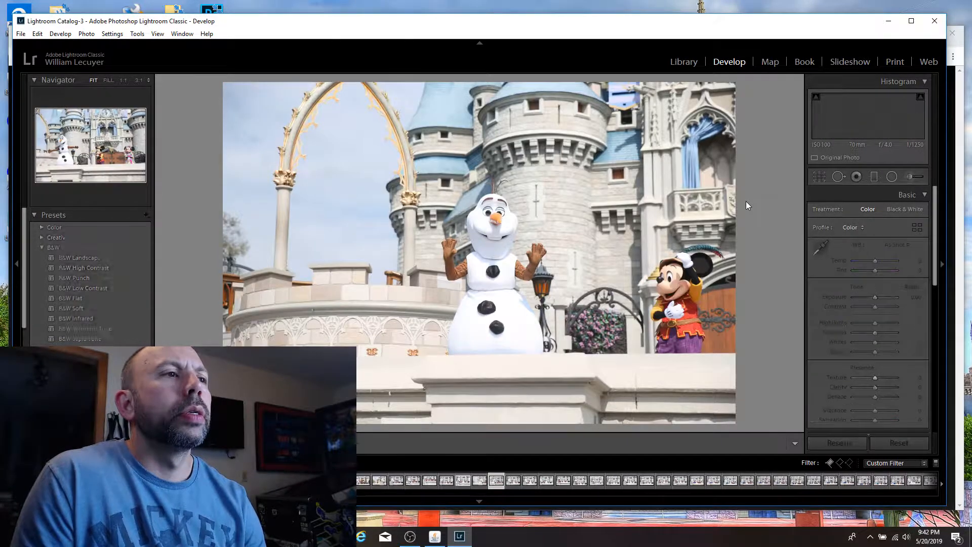
{"action": "key", "text": "Left"}
{"action": "key", "text": "Right"}
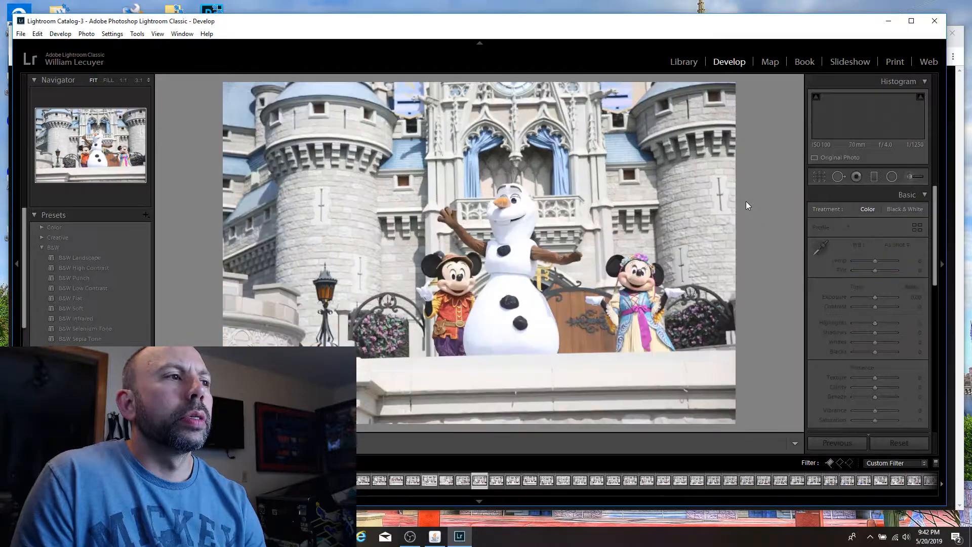
{"action": "key", "text": "Left"}
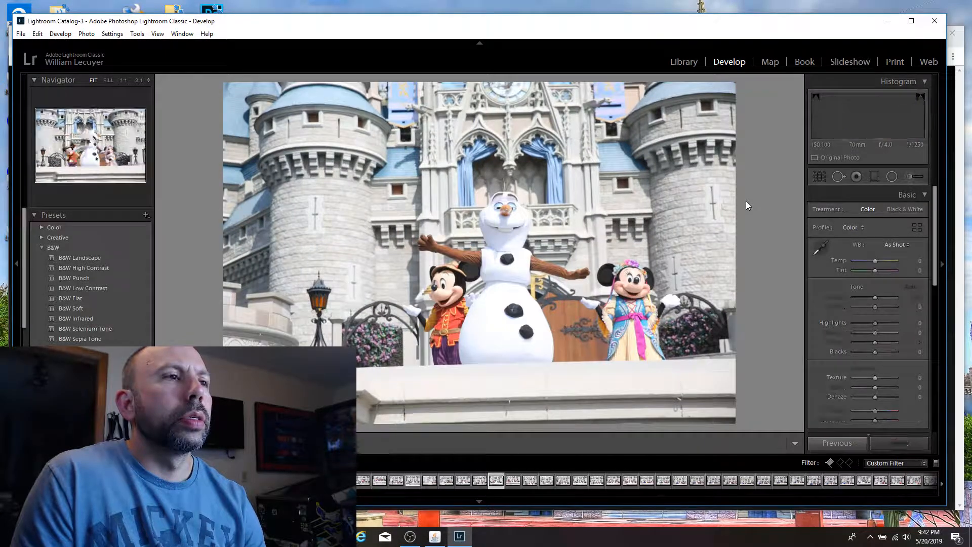
{"action": "key", "text": "Right"}
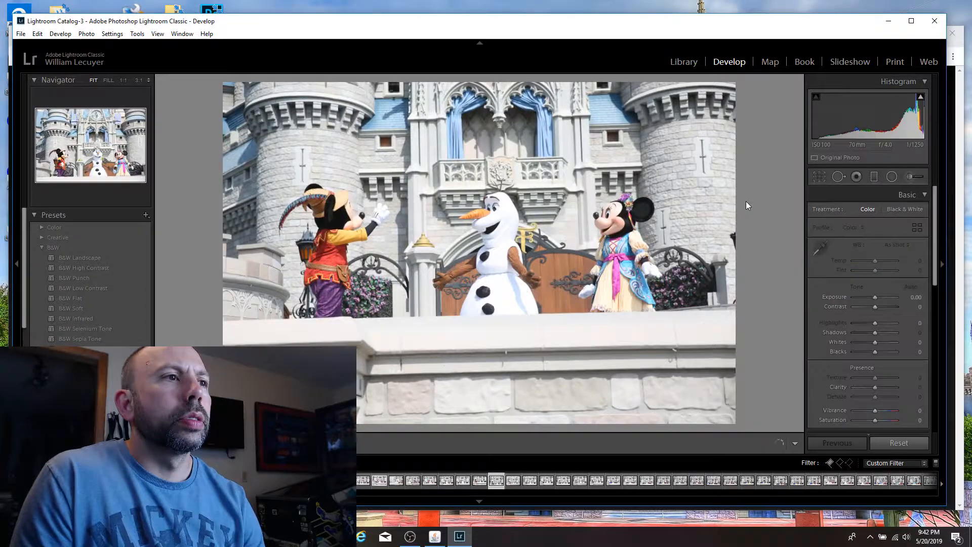
{"action": "key", "text": "Left"}
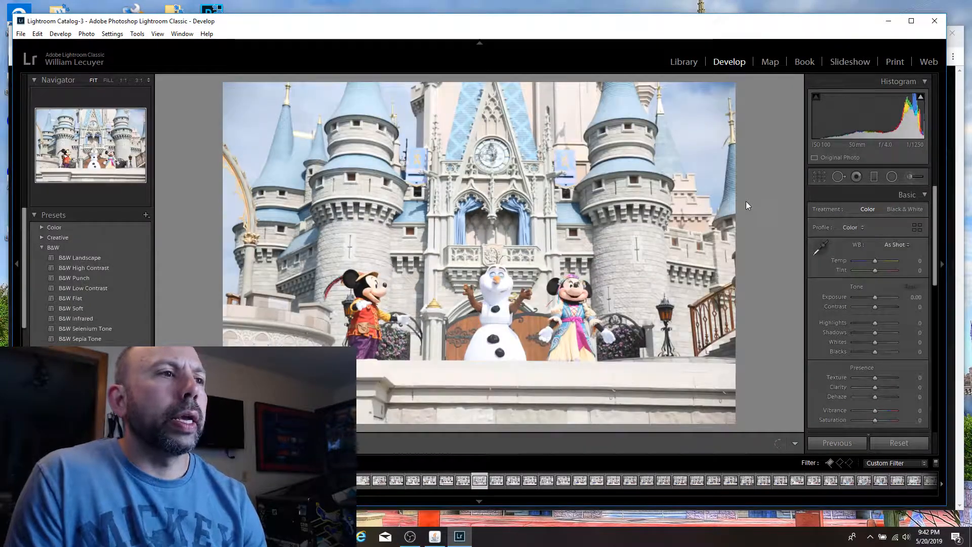
{"action": "key", "text": "Right"}
{"action": "key", "text": "Right"}
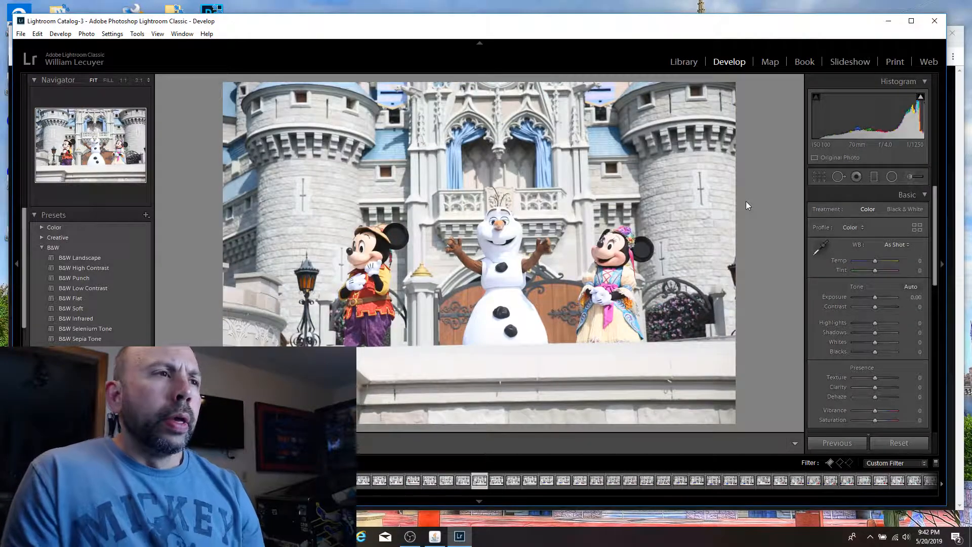
{"action": "key", "text": "Right"}
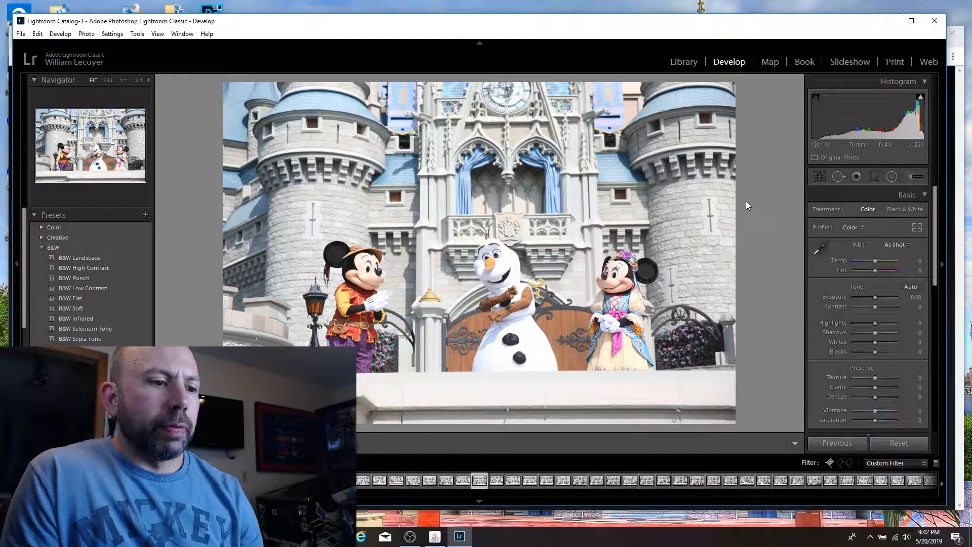
{"action": "key", "text": "Right"}
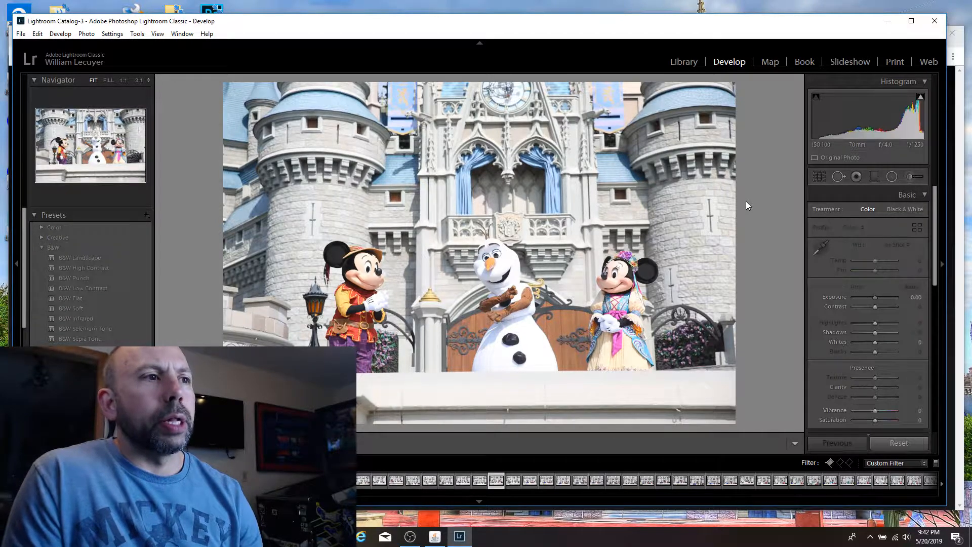
{"action": "key", "text": "Right"}
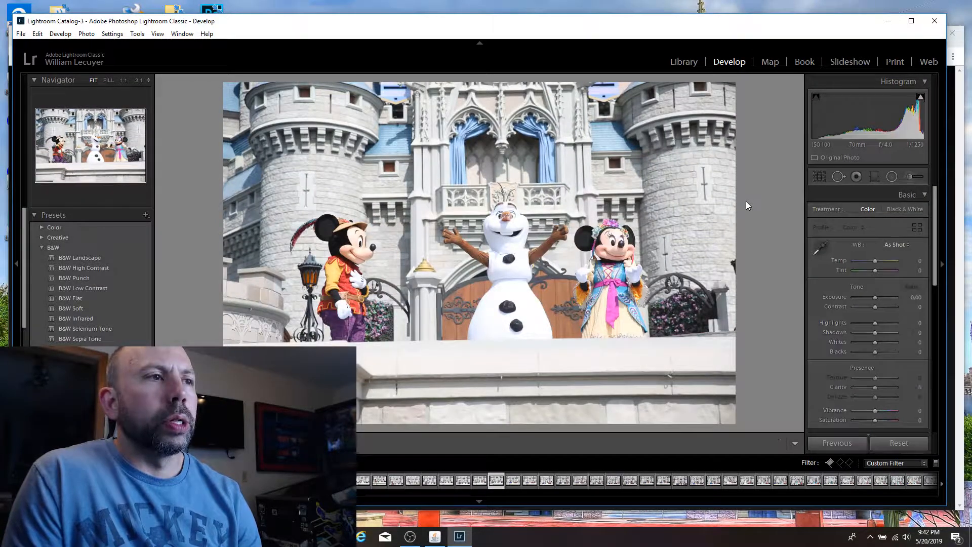
Step: Compare the group frames with Elsa and Anna, and flag the one with Olaf's arms raised and the sisters facing each other as a pick
{"action": "key", "text": "Right"}
{"action": "key", "text": "Right"}
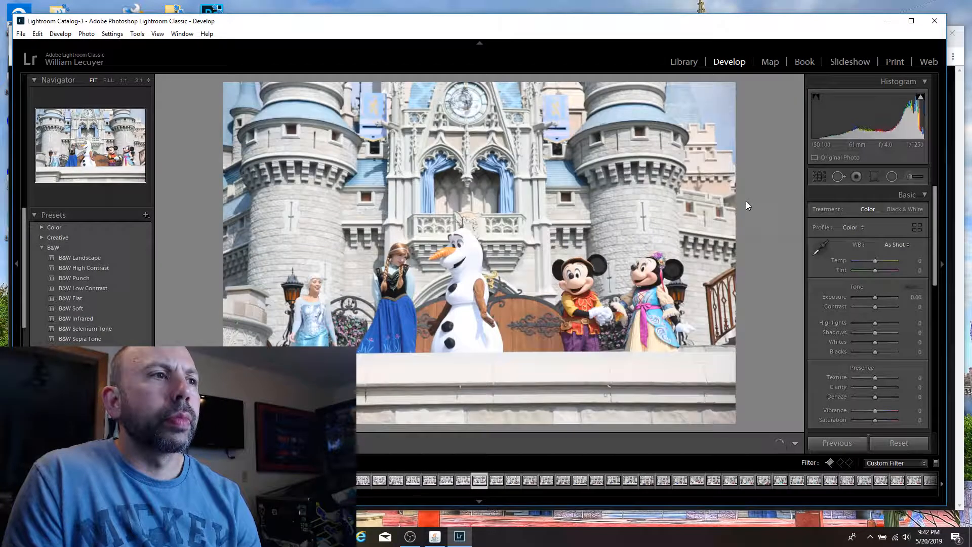
{"action": "key", "text": "Right"}
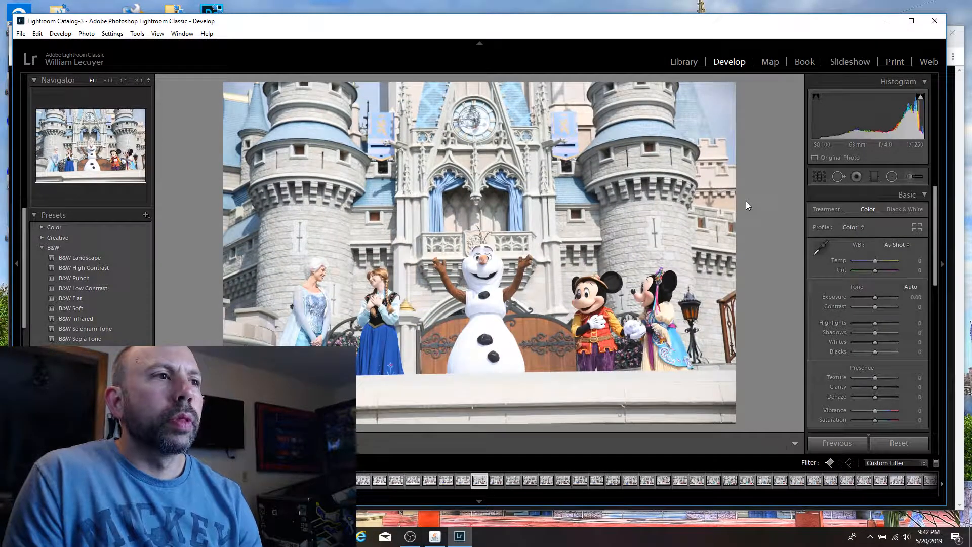
{"action": "key", "text": "Left"}
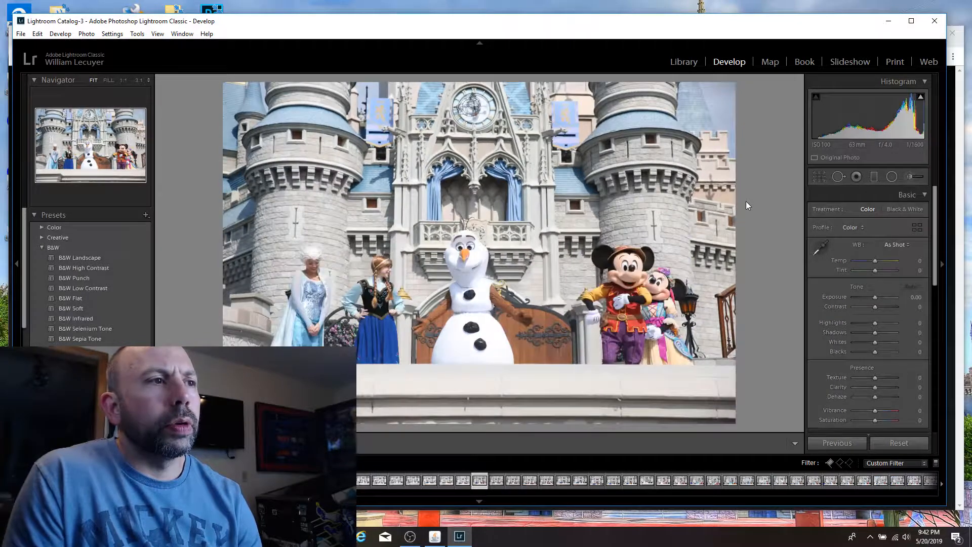
{"action": "key", "text": "Right"}
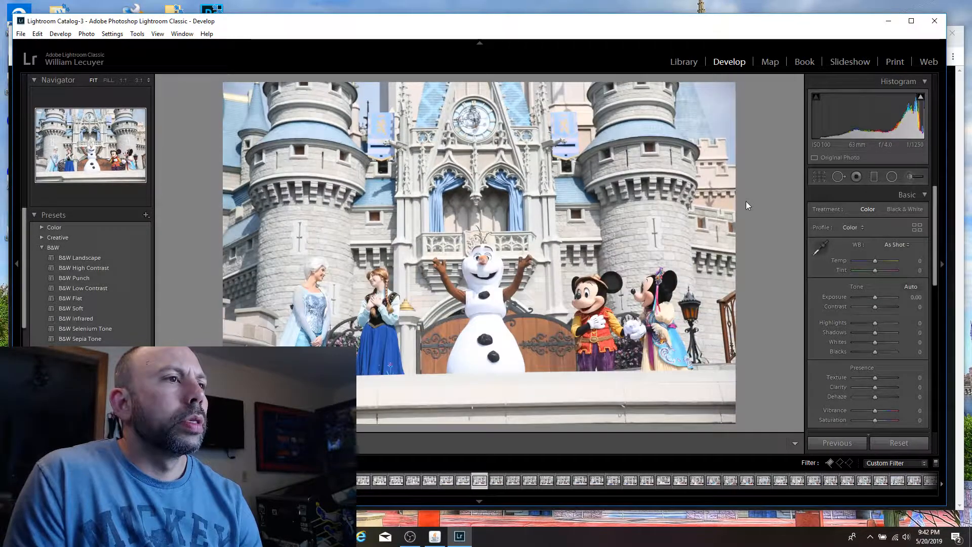
{"action": "key", "text": "Left"}
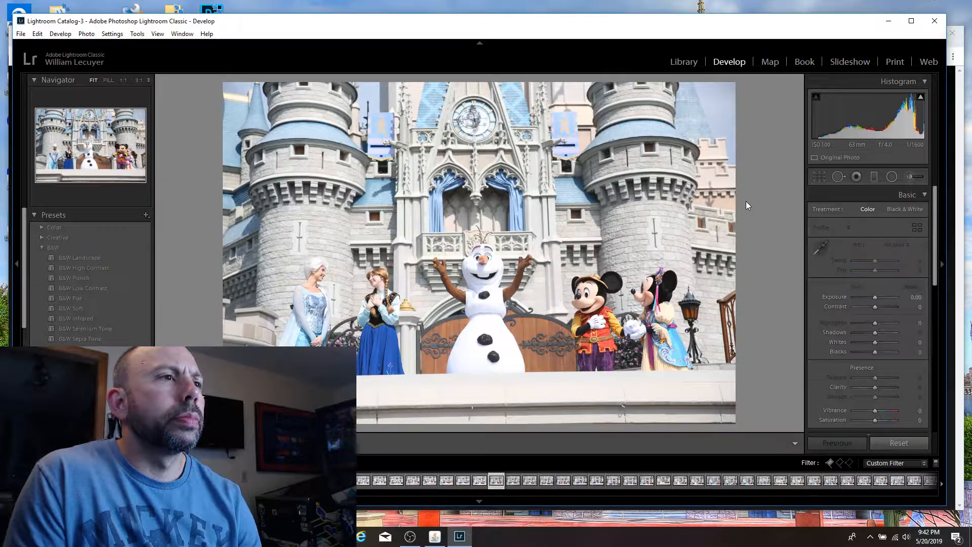
{"action": "key", "text": "p"}
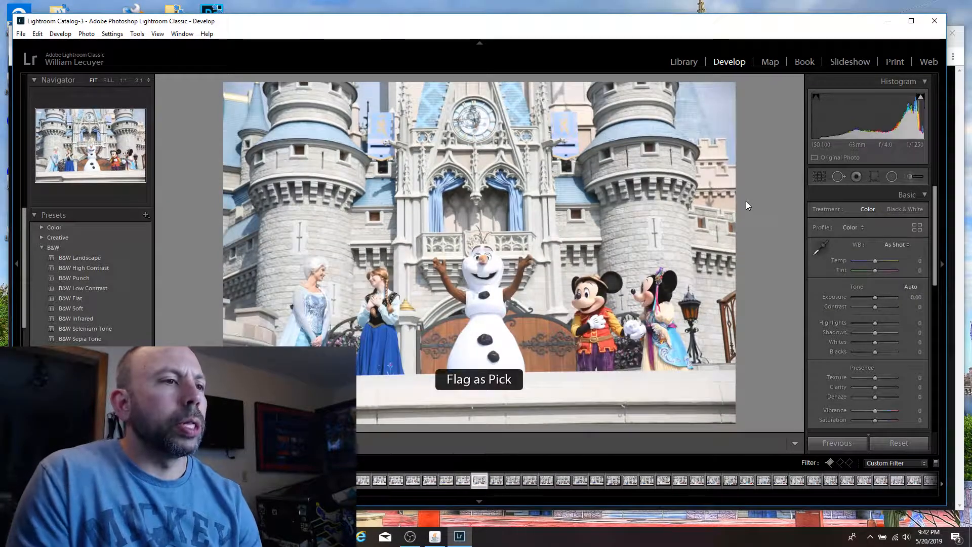
Step: Review the neighbouring stage shots of Elsa, Anna, Olaf, Mickey and Minnie together for possible picks
{"action": "key", "text": "Left"}
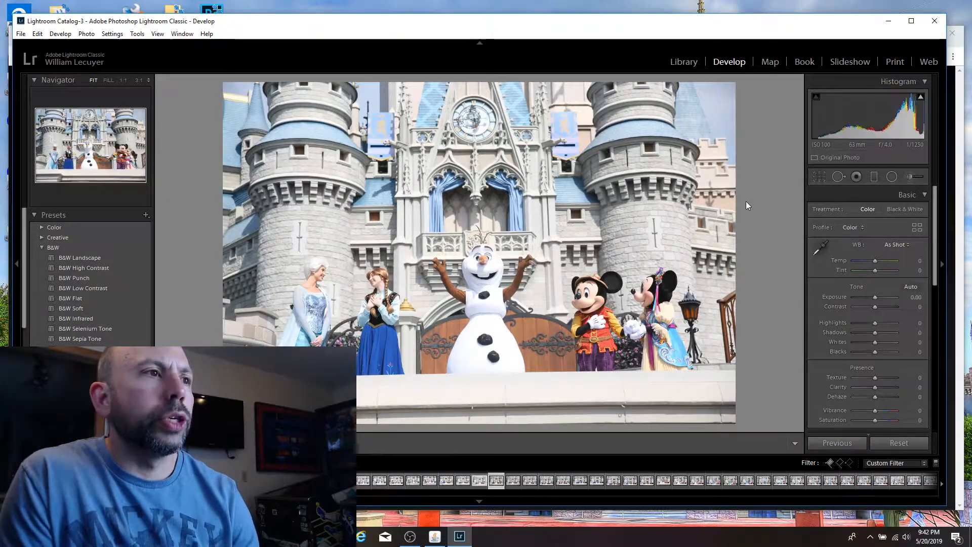
{"action": "key", "text": "Left"}
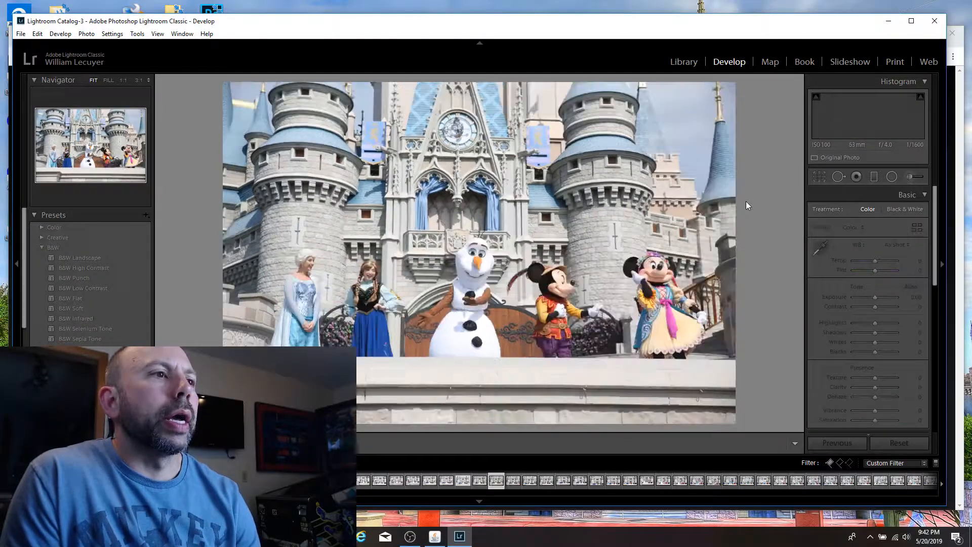
{"action": "key", "text": "Right"}
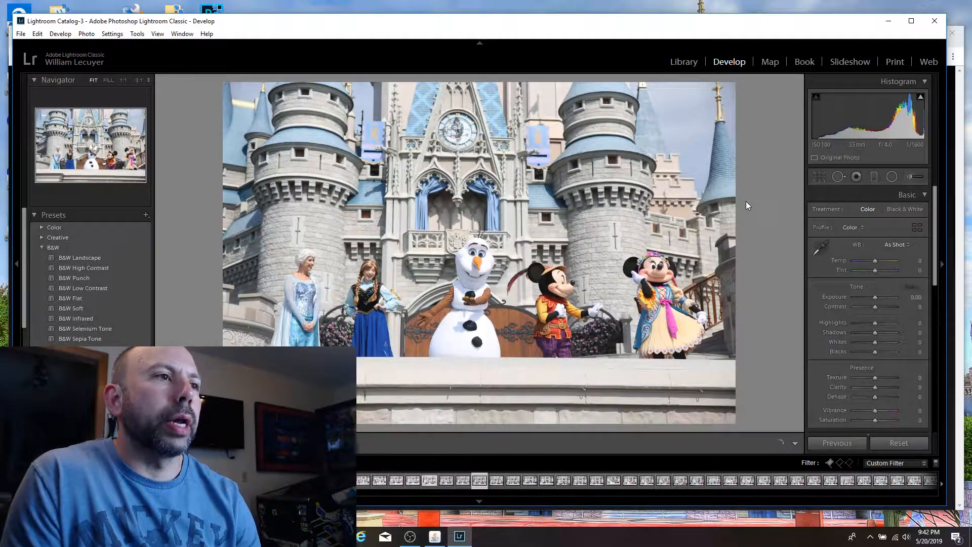
{"action": "key", "text": "Left"}
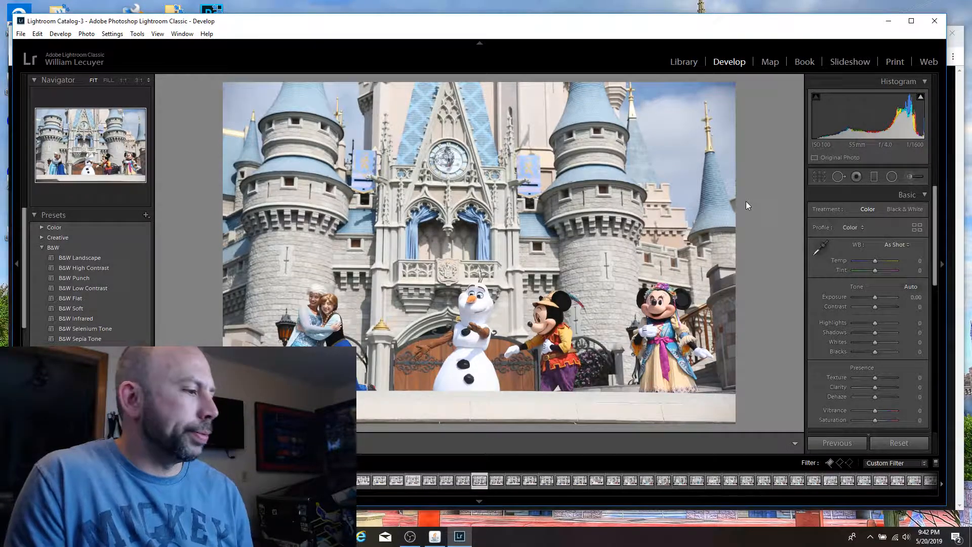
{"action": "key", "text": "Right"}
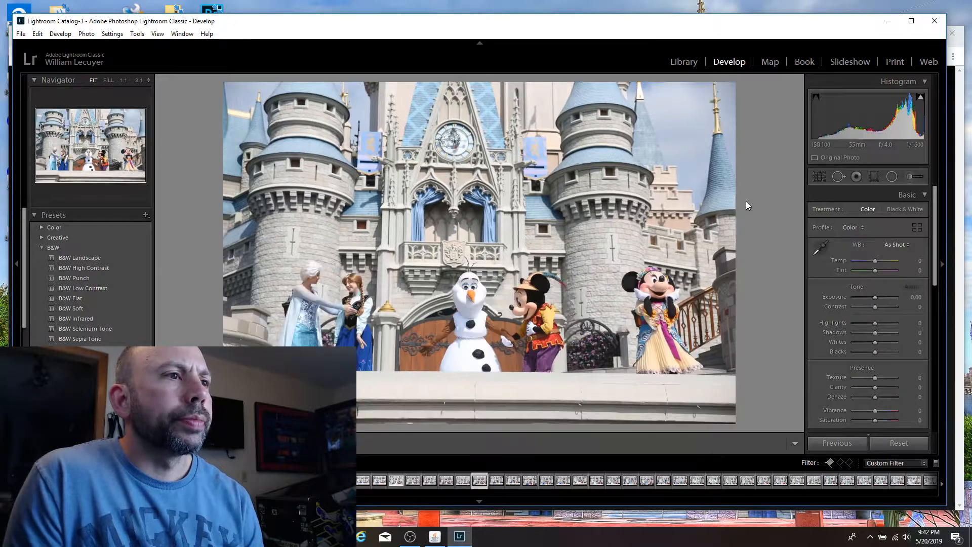
{"action": "key", "text": "Right"}
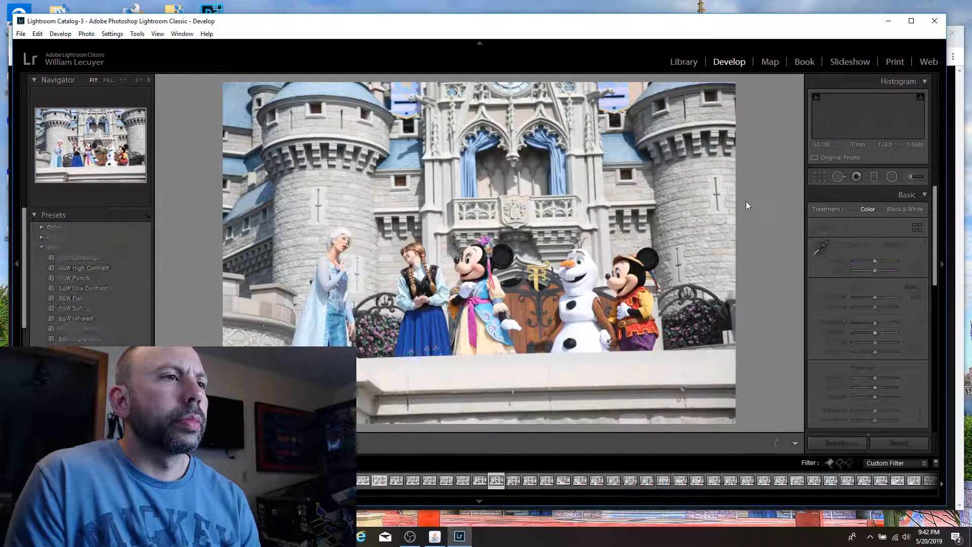
{"action": "key", "text": "Left"}
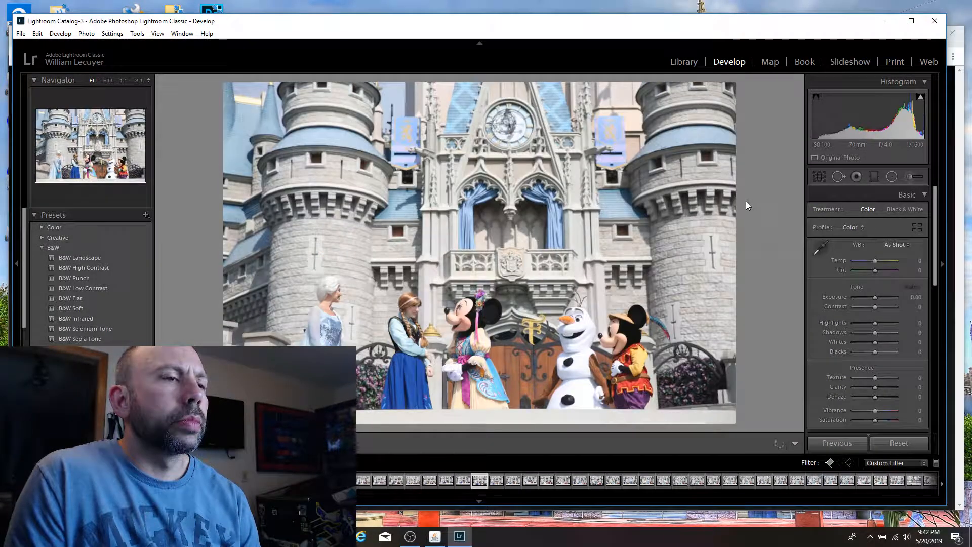
{"action": "key", "text": "Right"}
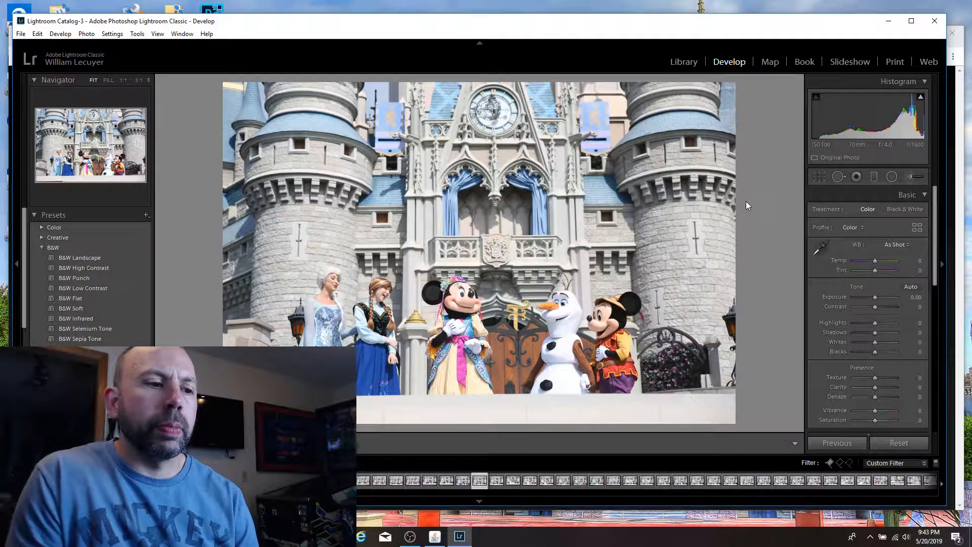
{"action": "key", "text": "Right"}
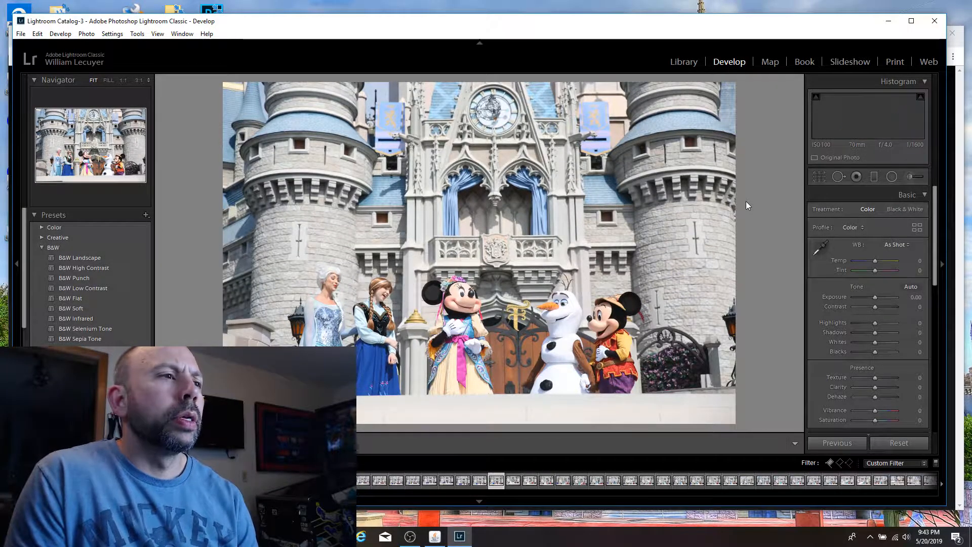
Step: Flag the shot of Elsa with her arm raised high beside Minnie and Mickey as a pick, and compare it with the adjacent frame
{"action": "key", "text": "Left"}
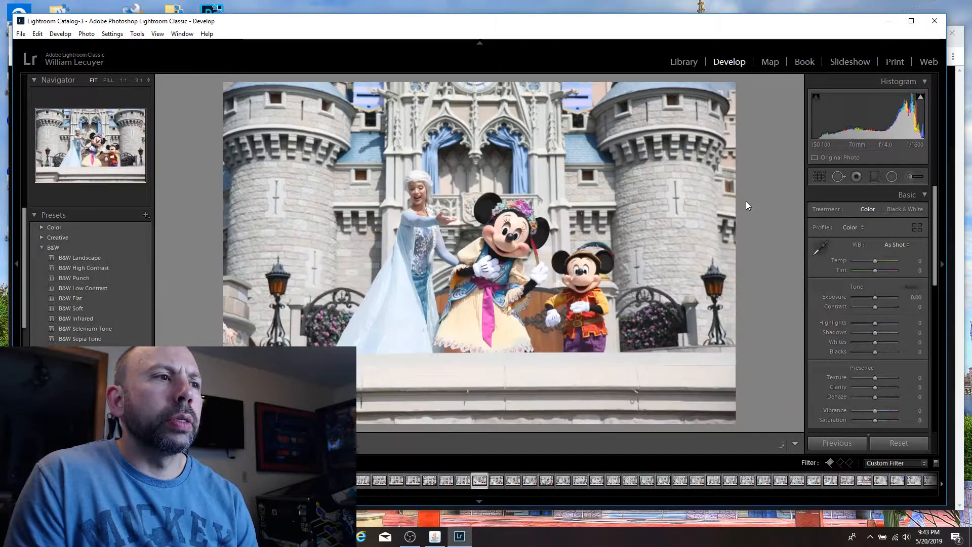
{"action": "key", "text": "Right"}
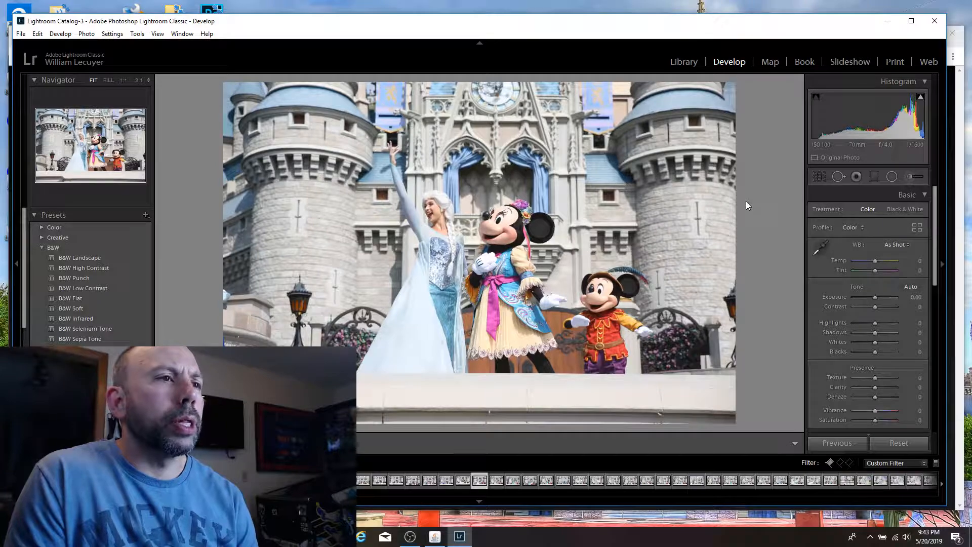
{"action": "key", "text": "p"}
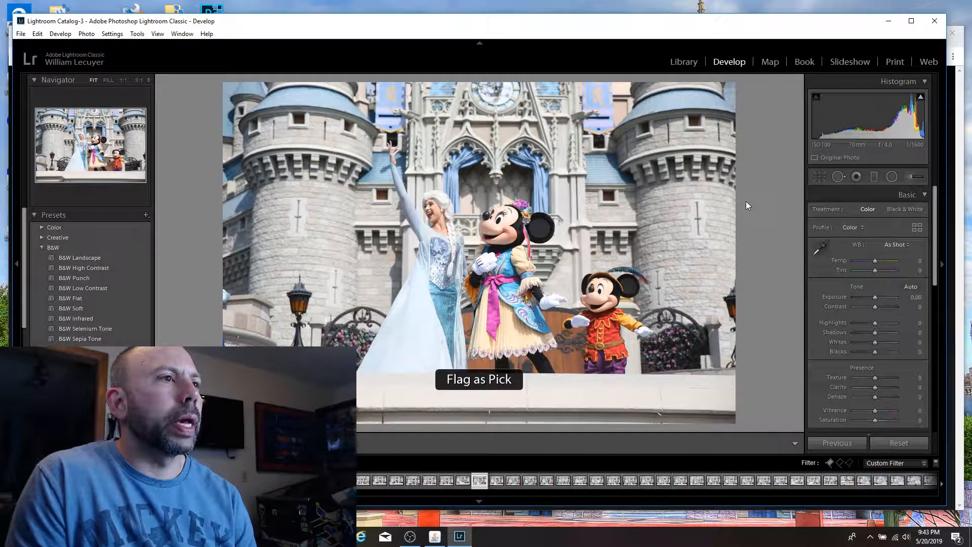
{"action": "key", "text": "Right"}
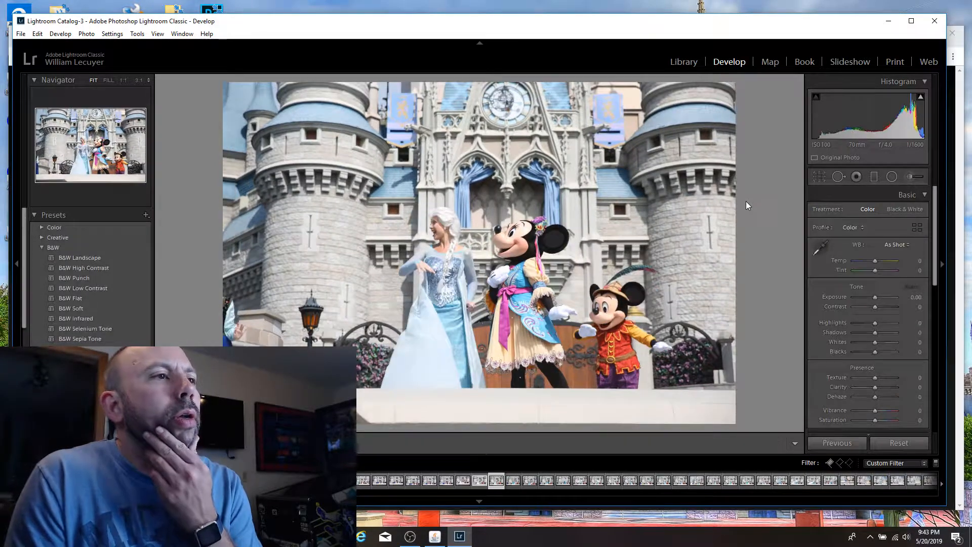
{"action": "key", "text": "Right"}
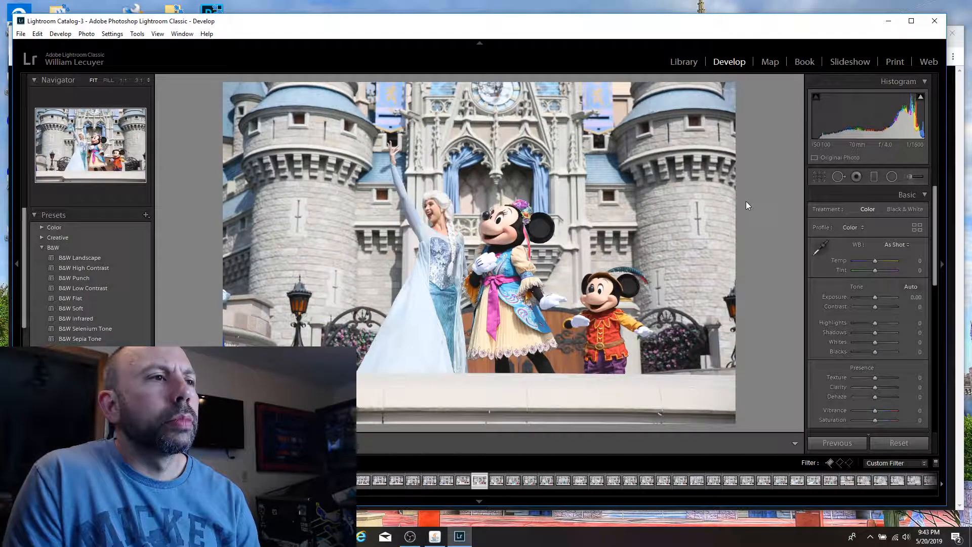
Step: Flag the shot of Elsa tossing confetti beside Minnie and Mickey as a pick, and inspect her face and the confetti at 1:1
{"action": "key", "text": "Right"}
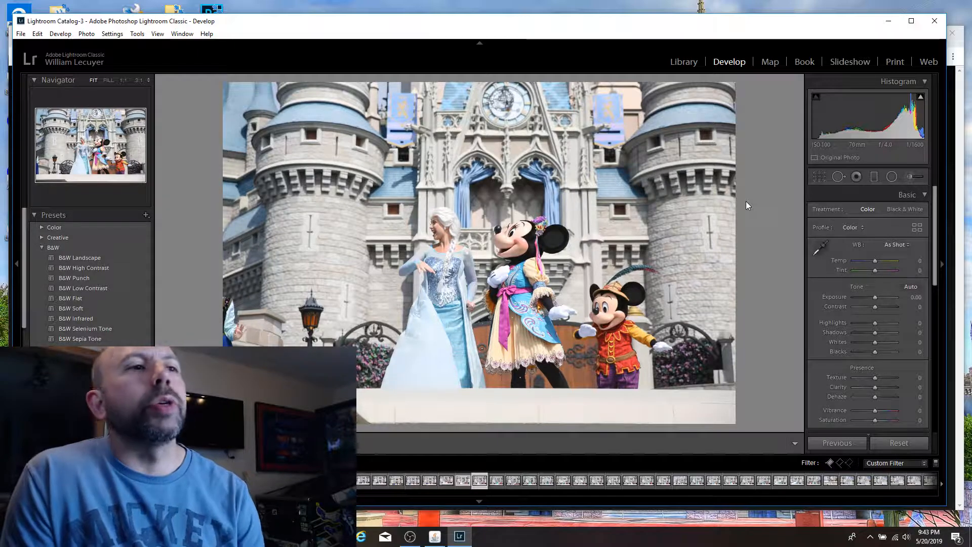
{"action": "key", "text": "Right"}
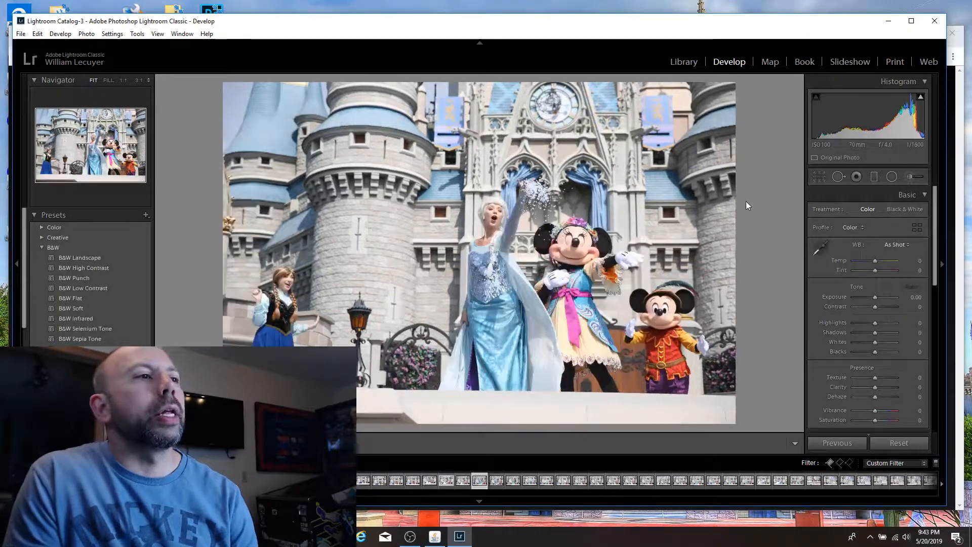
{"action": "key", "text": "p"}
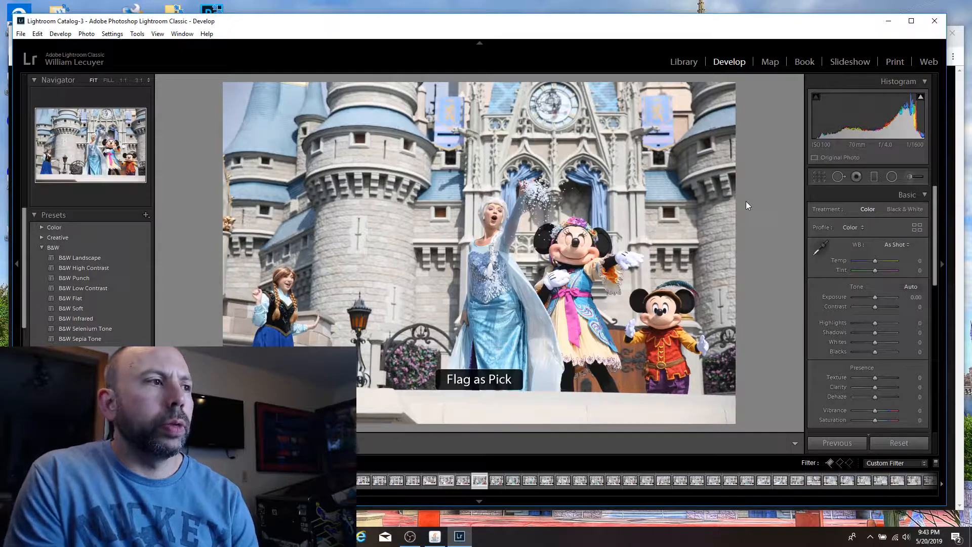
{"action": "left_click", "coordinate": [497, 214]}
{"action": "left_click", "coordinate": [498, 214]}
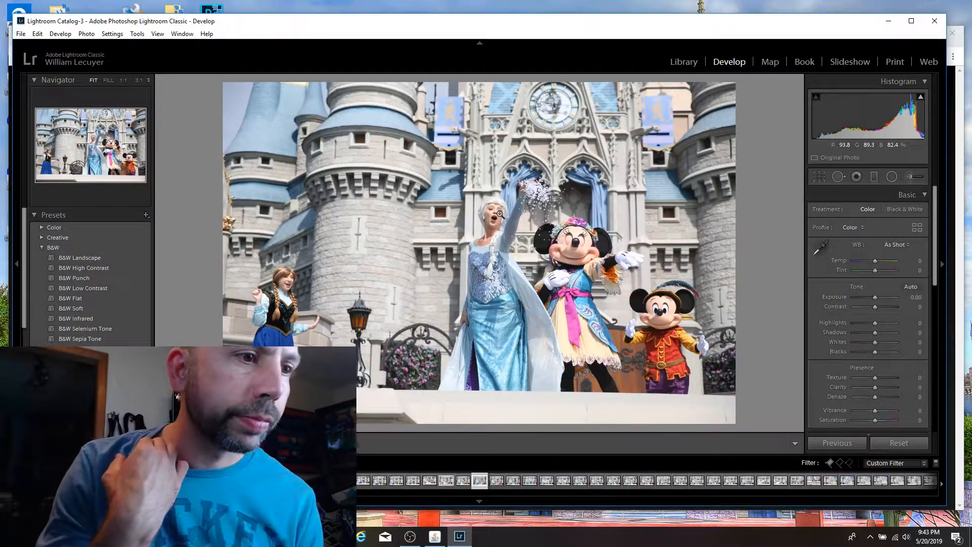
{"action": "left_click", "coordinate": [500, 215]}
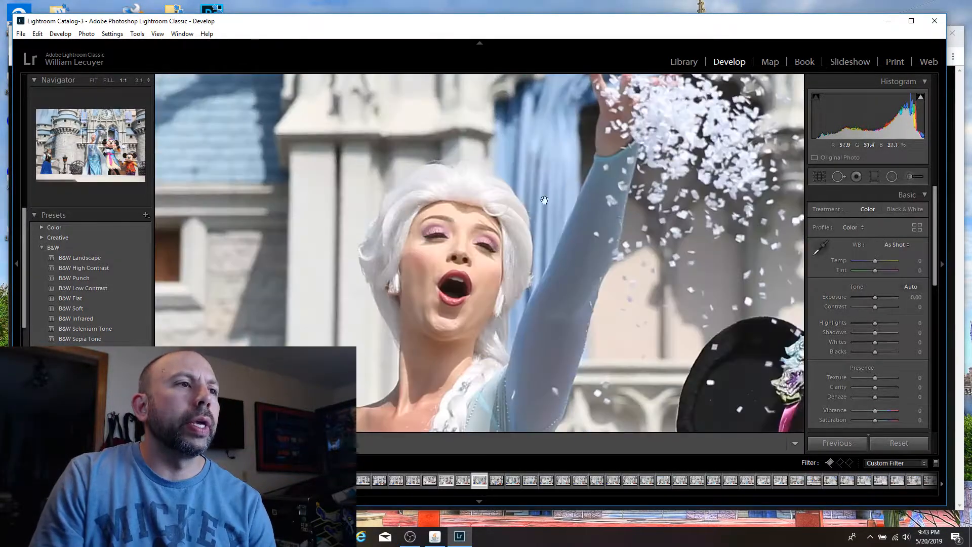
{"action": "left_click_drag", "start_coordinate": [584, 183], "coordinate": [521, 257]}
{"action": "left_click", "coordinate": [676, 203]}
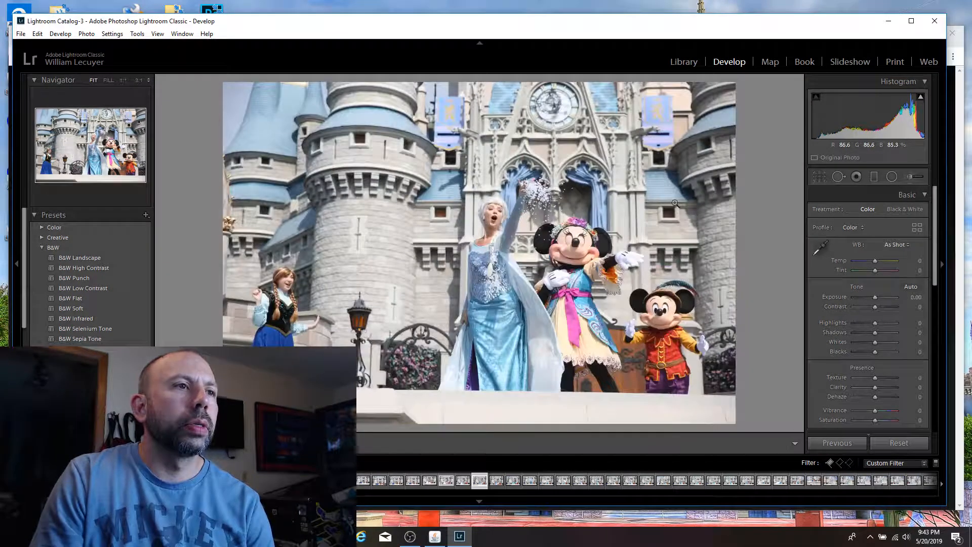
Step: Compare the following confetti frames, with Minnie facing forward and with Minnie turned away, for Elsa's pose and expression
{"action": "key", "text": "Right"}
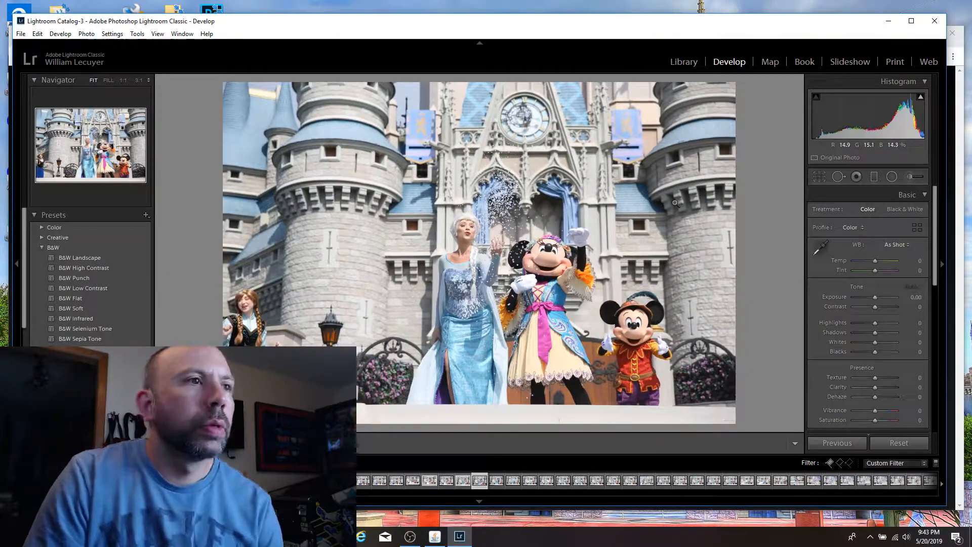
{"action": "key", "text": "Right"}
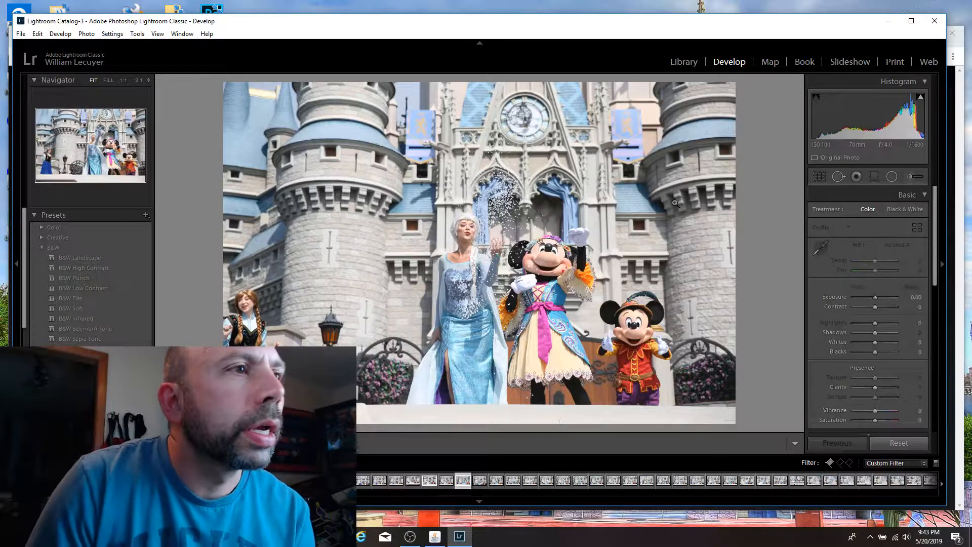
{"action": "key", "text": "Right"}
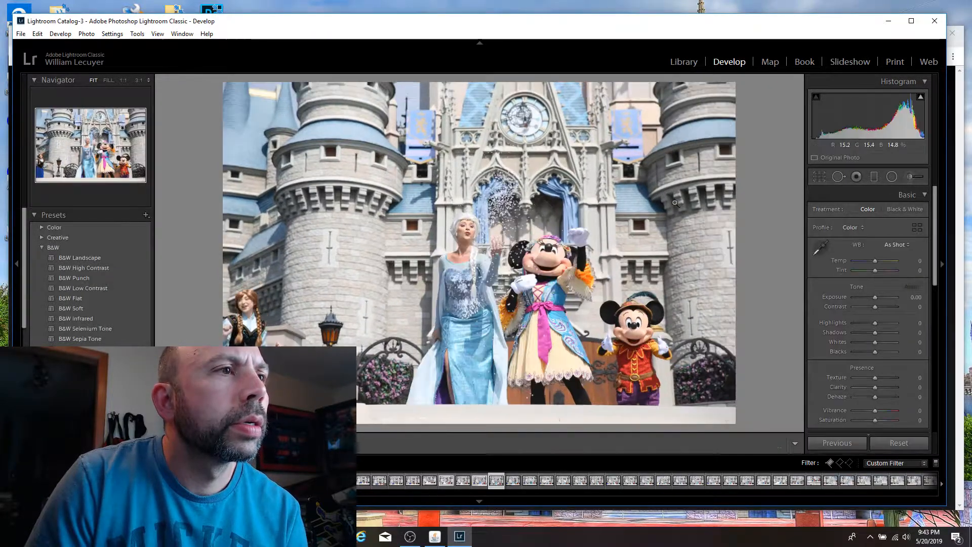
{"action": "key", "text": "Right"}
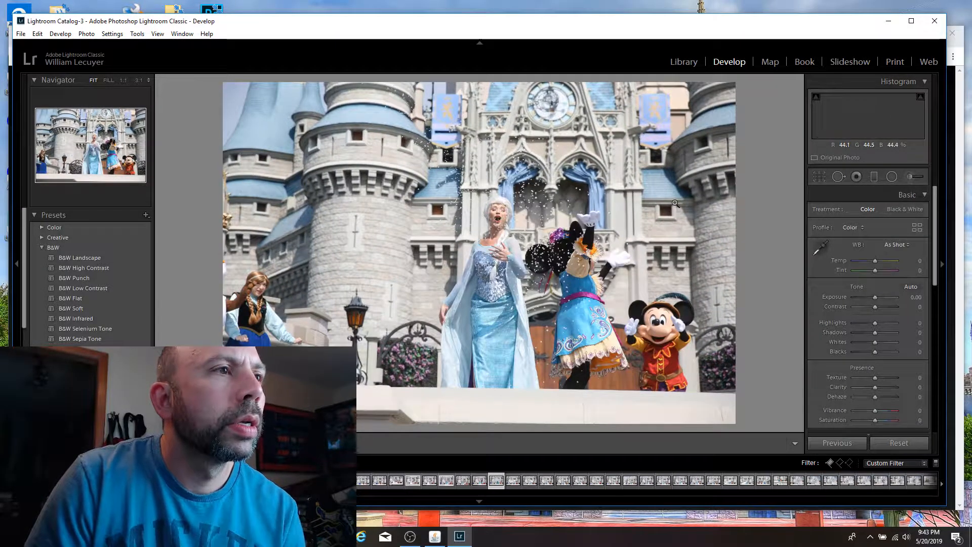
{"action": "key", "text": "Left"}
{"action": "key", "text": "Left"}
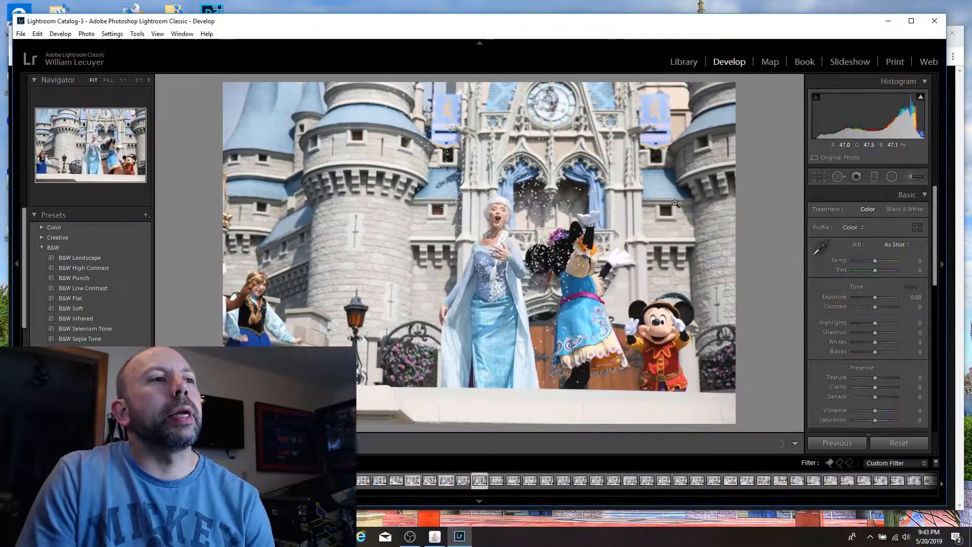
{"action": "key", "text": "Right"}
{"action": "key", "text": "Left"}
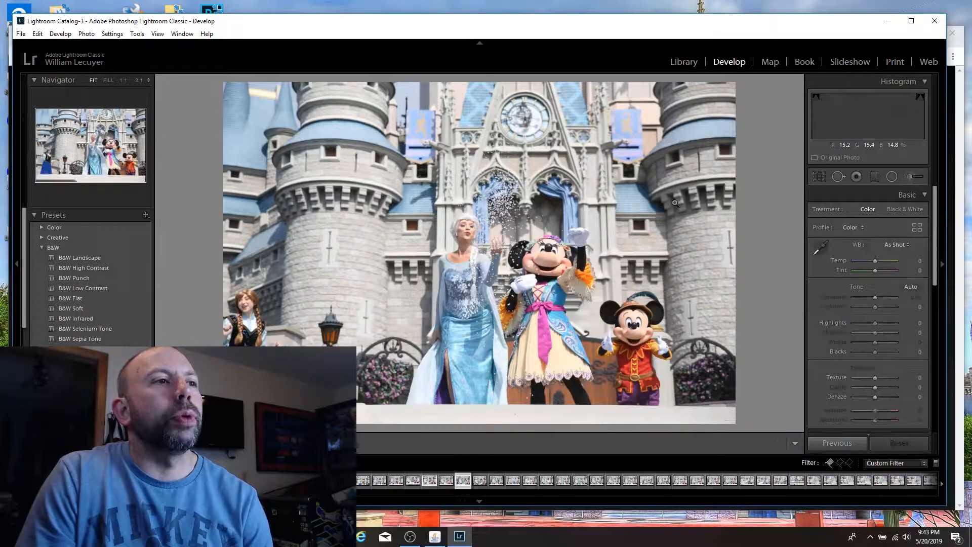
{"action": "key", "text": "Right"}
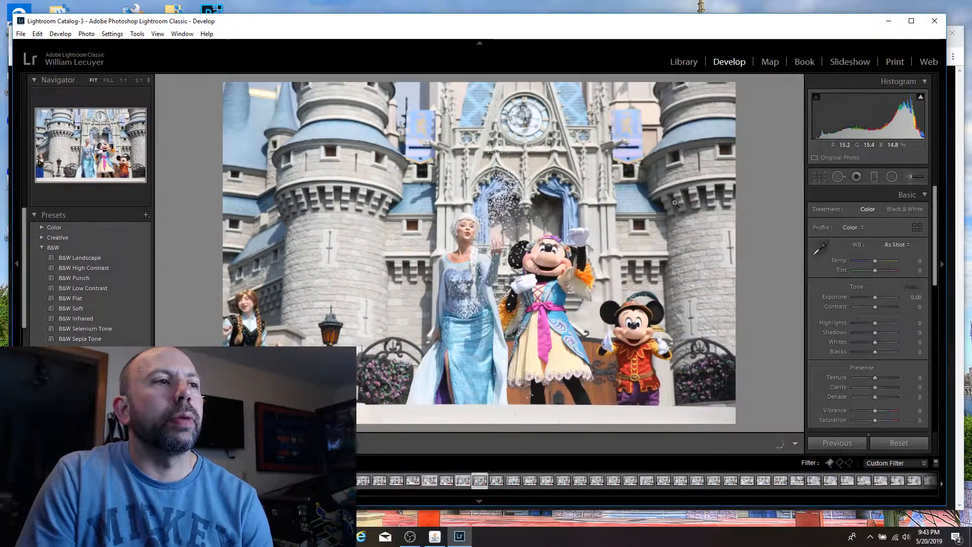
{"action": "key", "text": "Left"}
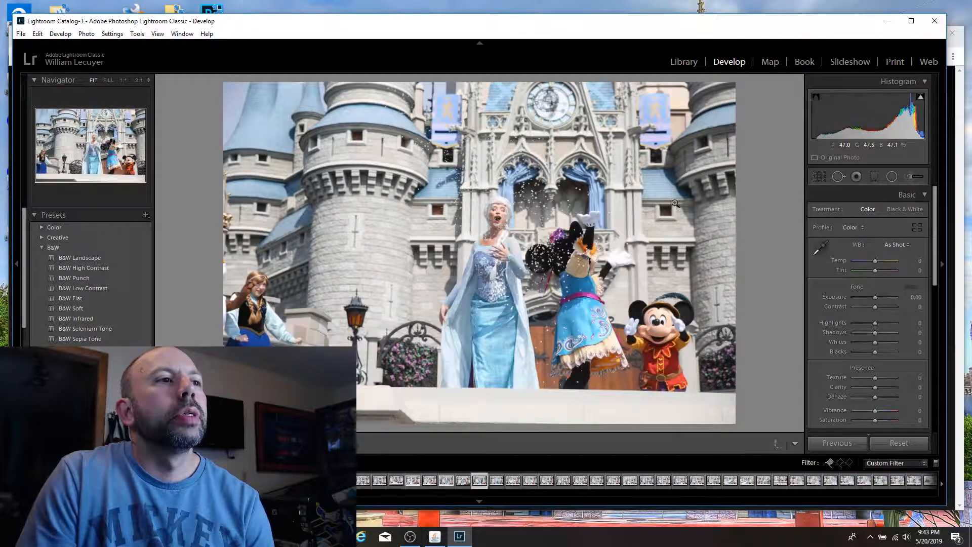
Step: Flag the shot of Elsa smiling behind her swirling cape, with Anna and Mickey on either side, as a pick
{"action": "key", "text": "Right"}
{"action": "key", "text": "Right"}
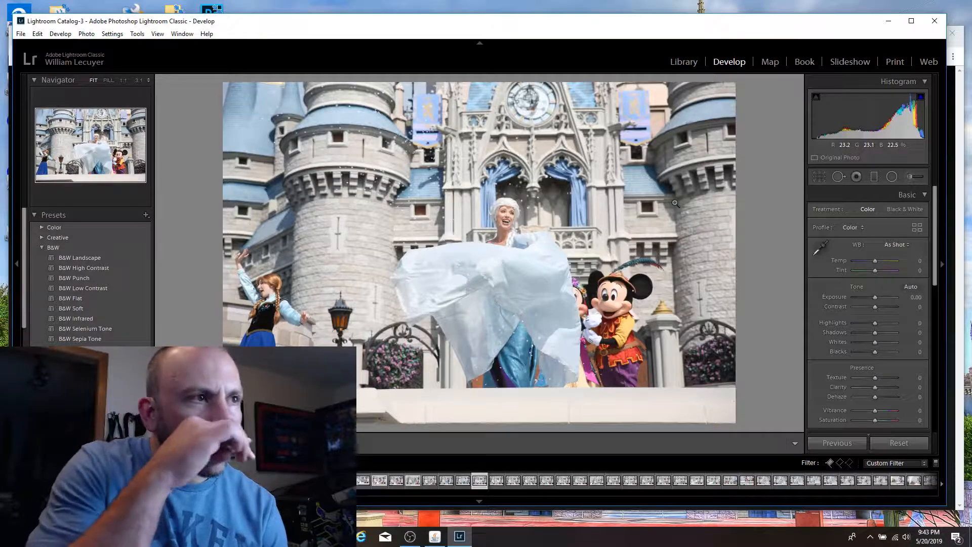
{"action": "key", "text": "p"}
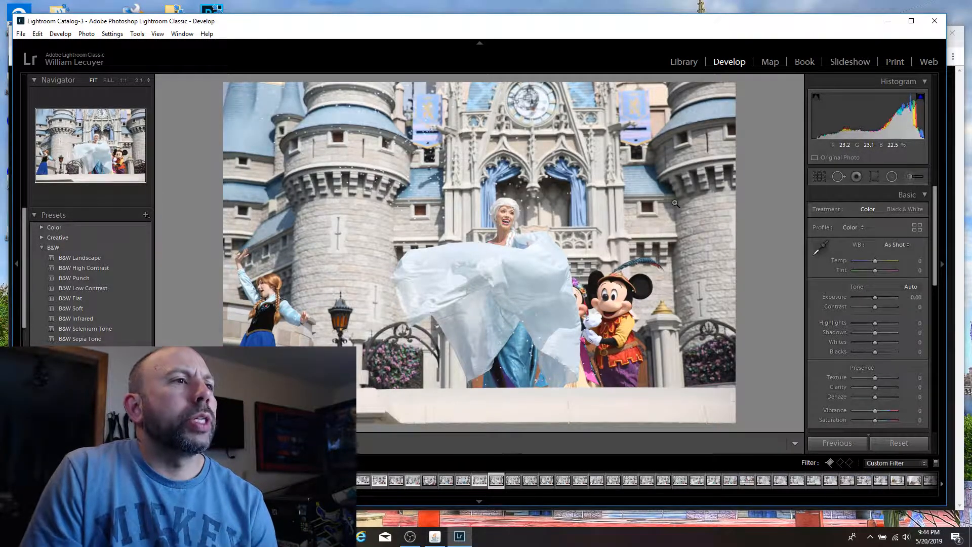
Step: Review the neighbouring cape and confetti frames, checking Elsa's face at 1:1 in the shot with confetti around her head
{"action": "key", "text": "Left"}
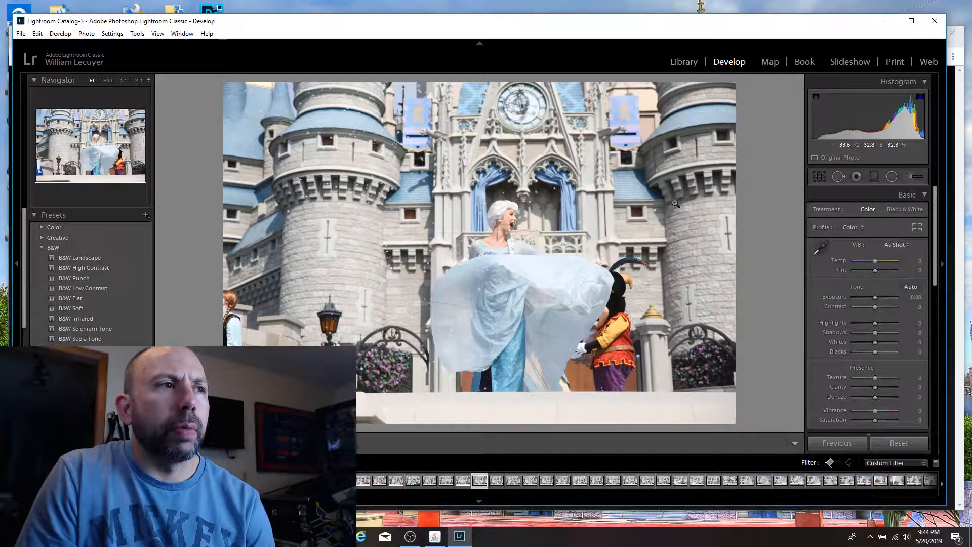
{"action": "key", "text": "Left"}
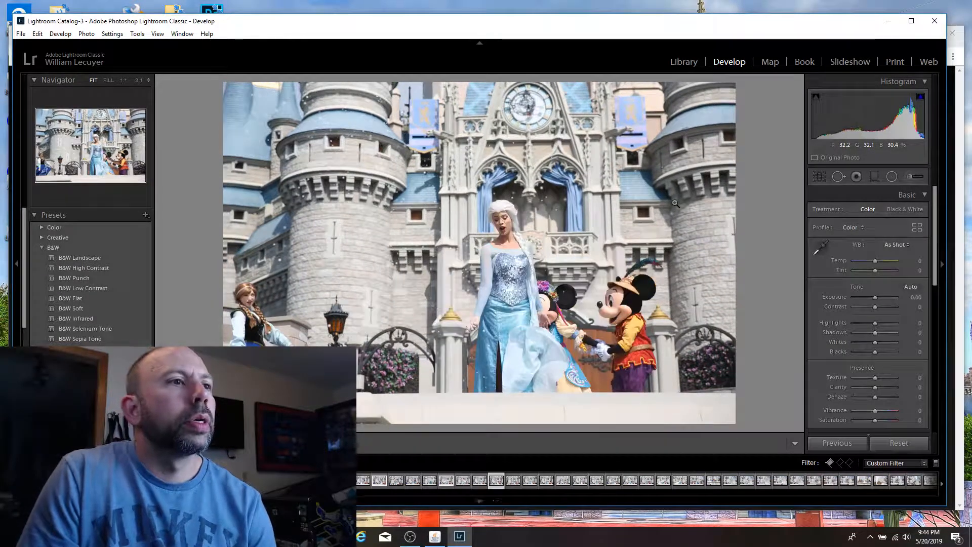
{"action": "key", "text": "Left"}
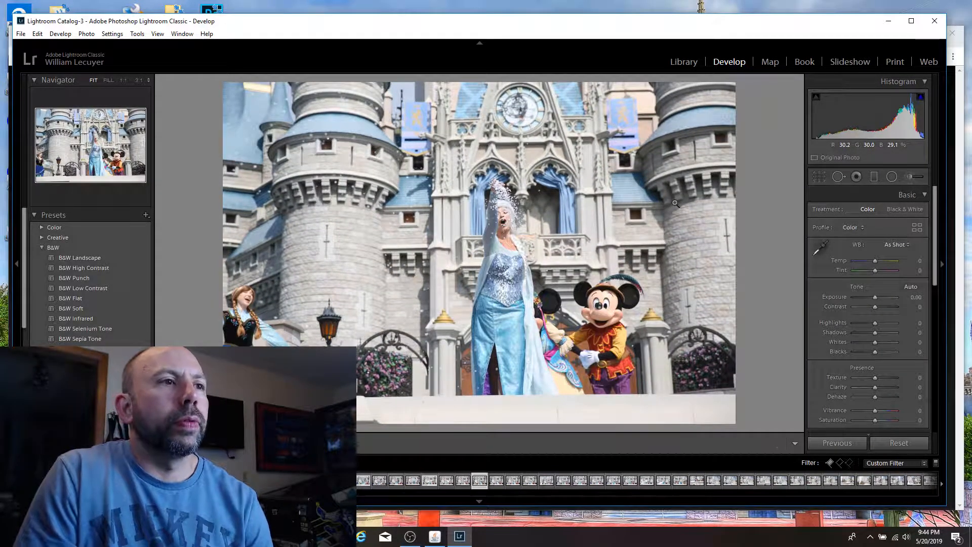
{"action": "left_click", "coordinate": [507, 218]}
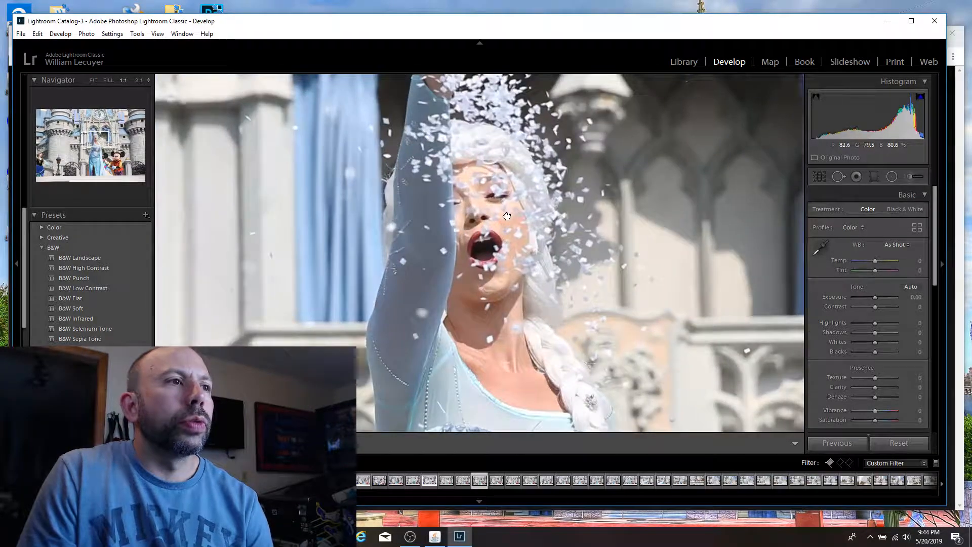
{"action": "left_click", "coordinate": [508, 218]}
Step: Flag the shot of Elsa raising her arm toward Anna while Minnie and Mickey face each other as a pick
{"action": "key", "text": "Right"}
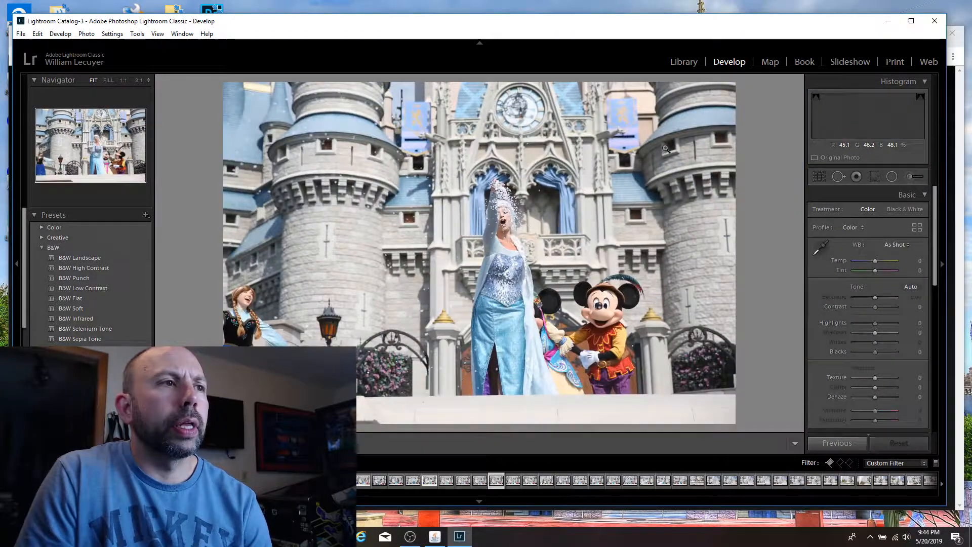
{"action": "key", "text": "Left"}
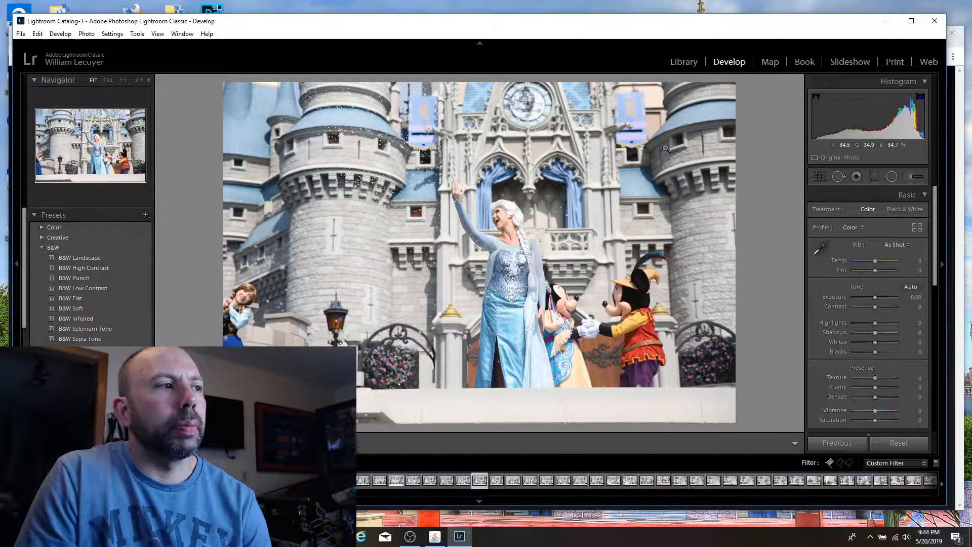
{"action": "key", "text": "p"}
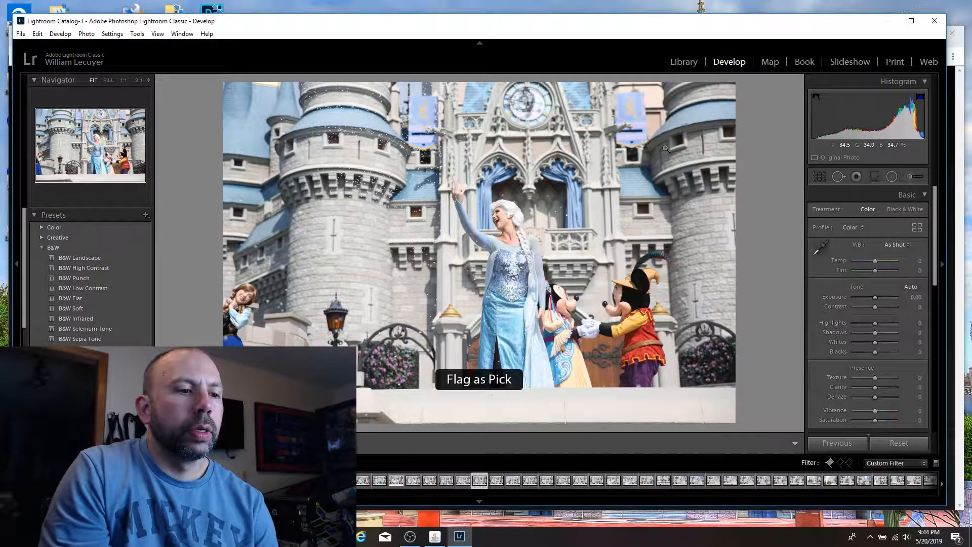
Step: Compare the frames of Elsa standing beside Minnie and Mickey, with her arms lowered and with her arms spread
{"action": "key", "text": "Left"}
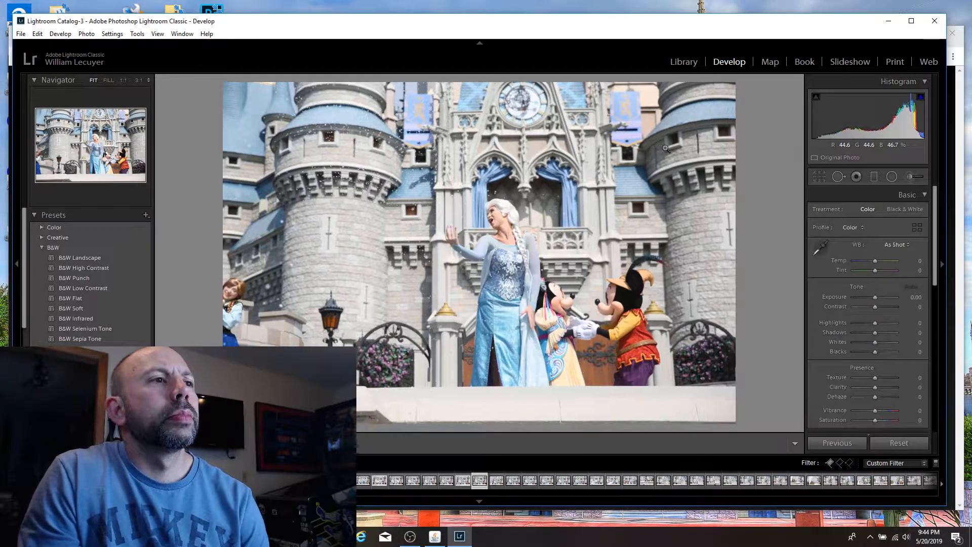
{"action": "key", "text": "Left"}
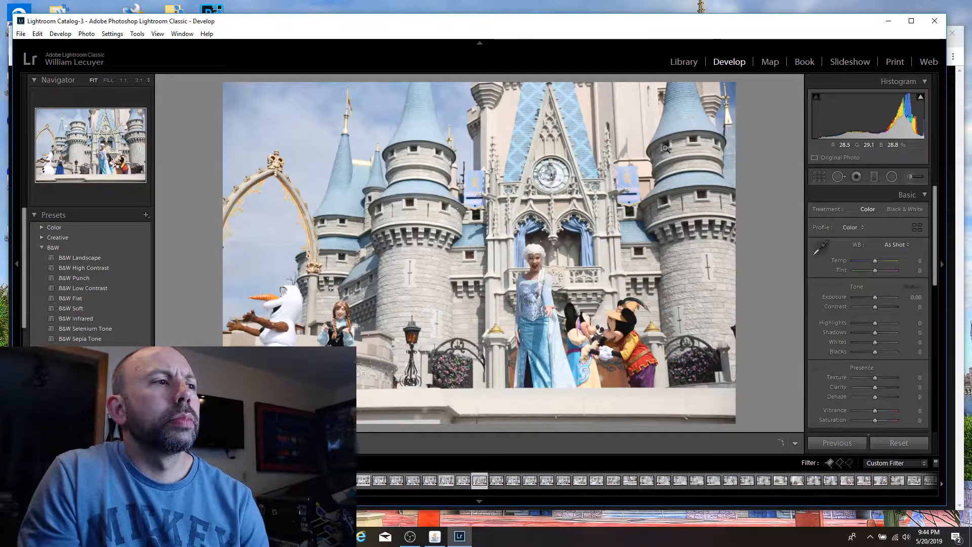
{"action": "key", "text": "Left"}
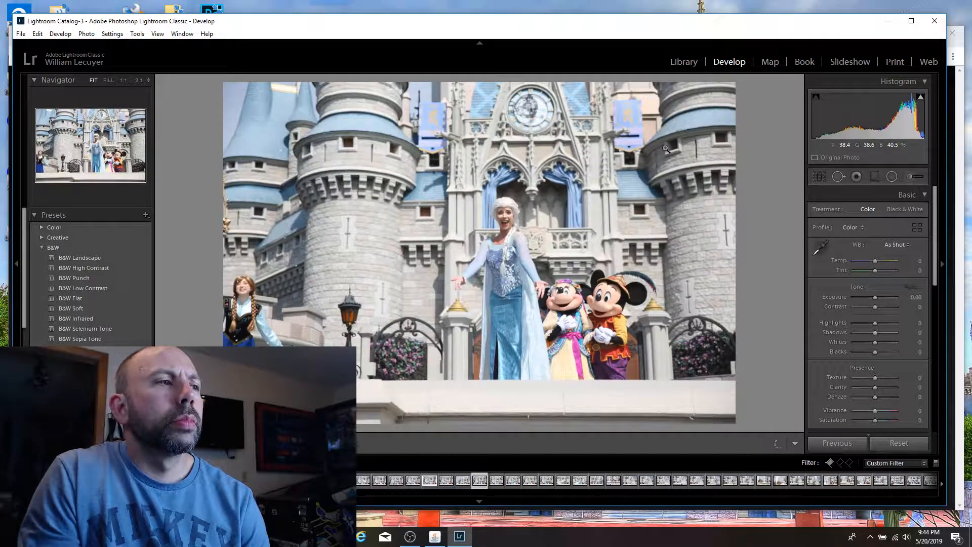
{"action": "key", "text": "Left"}
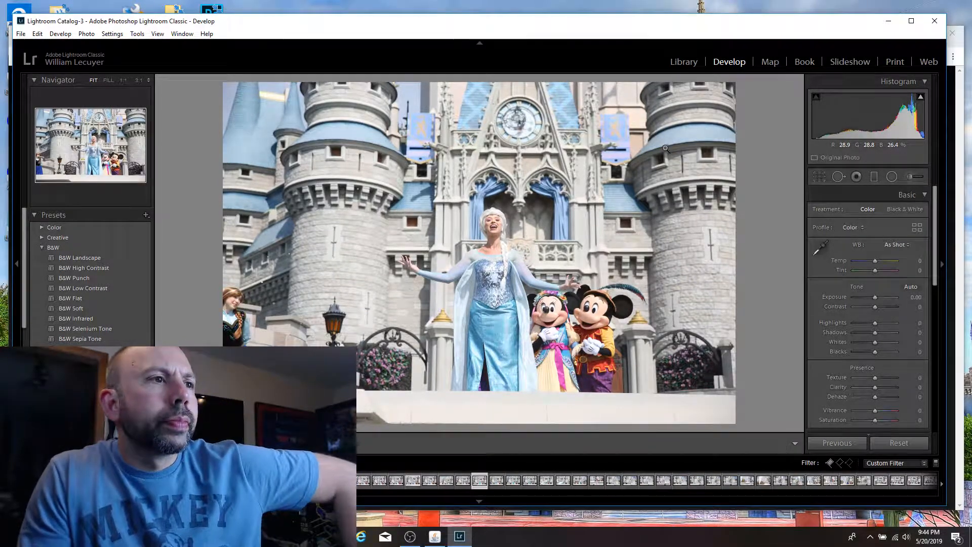
{"action": "key", "text": "Left"}
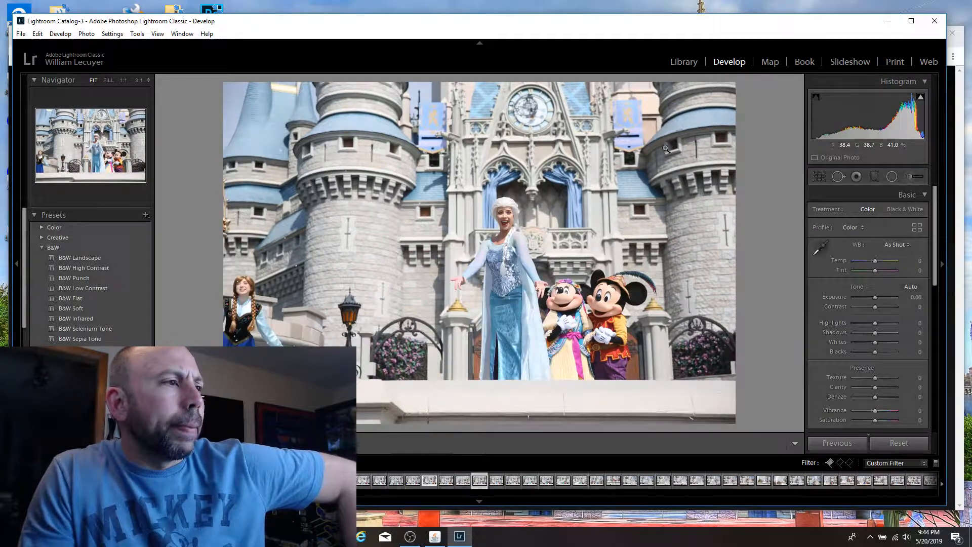
{"action": "key", "text": "Left"}
{"action": "key", "text": "Left"}
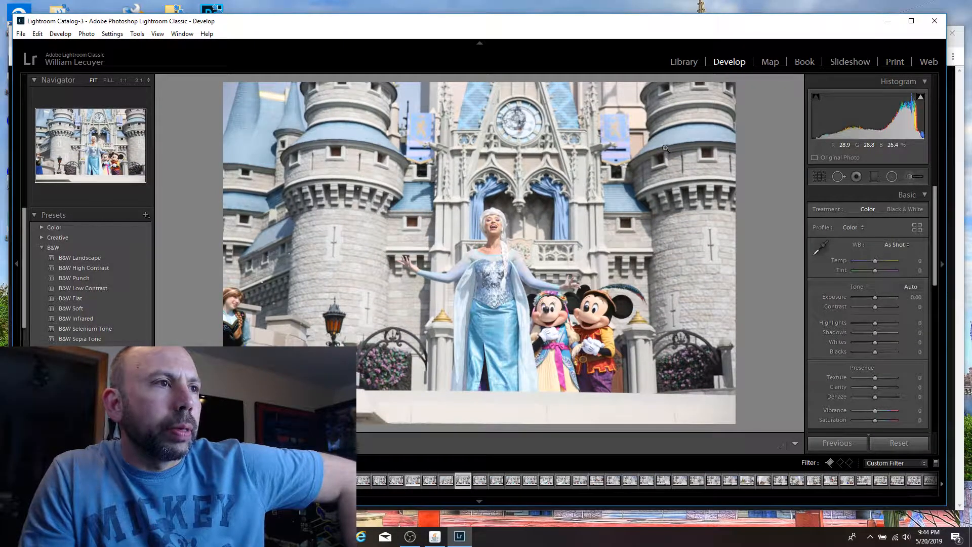
{"action": "key", "text": "Right"}
{"action": "key", "text": "Left"}
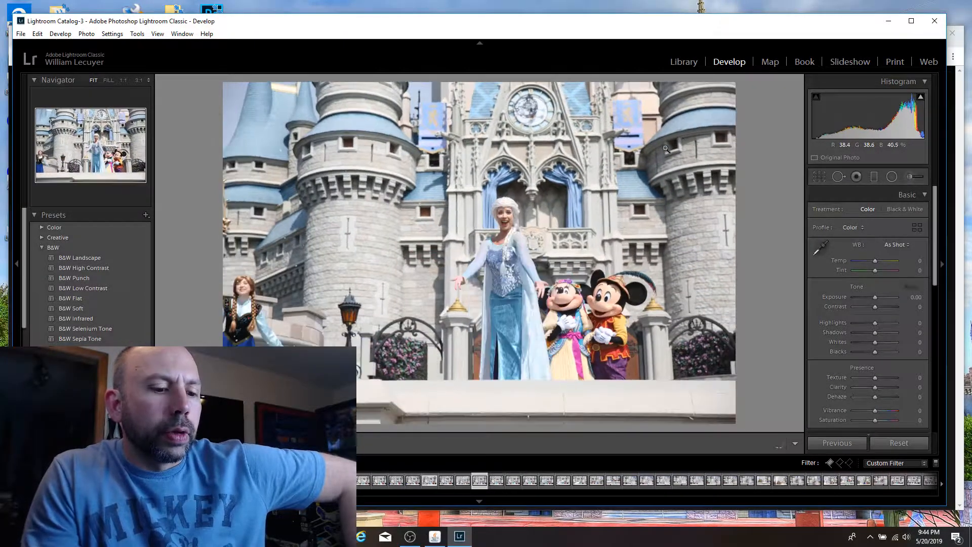
Step: Flag both compared shots of Elsa beside Minnie and Mickey, arms lowered and arms spread with her head tilted back, as picks
{"action": "key", "text": "p"}
{"action": "key", "text": "Right"}
{"action": "key", "text": "p"}
{"action": "key", "text": "Right"}
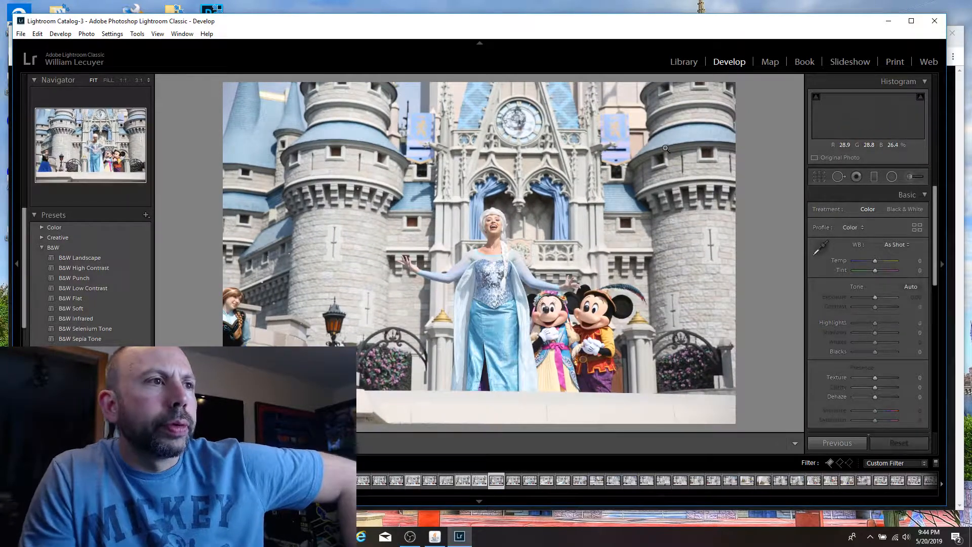
Step: Flag the shot of Elsa smiling forward with both arms outstretched above Minnie and Mickey as a pick, and view the adjacent flowing-cape frames
{"action": "key", "text": "Right"}
{"action": "key", "text": "Left"}
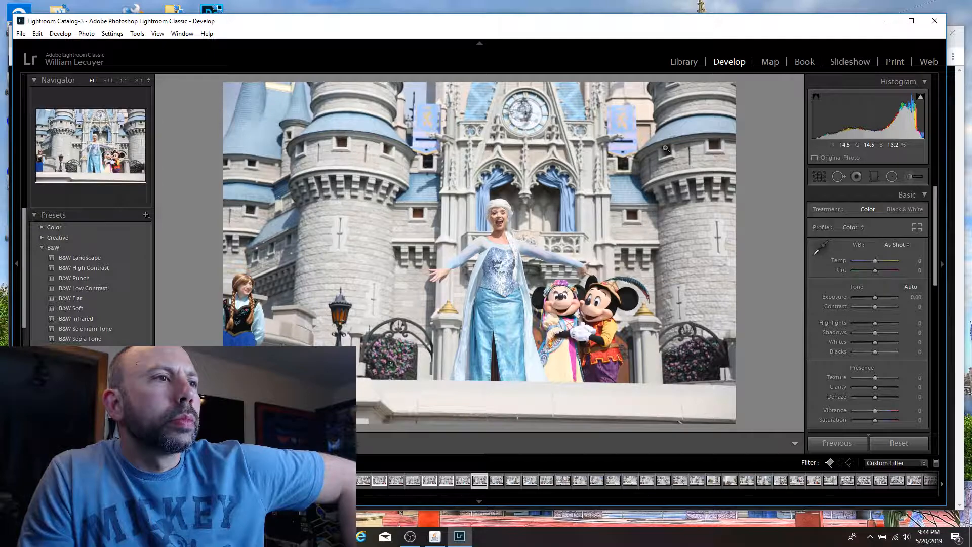
{"action": "key", "text": "p"}
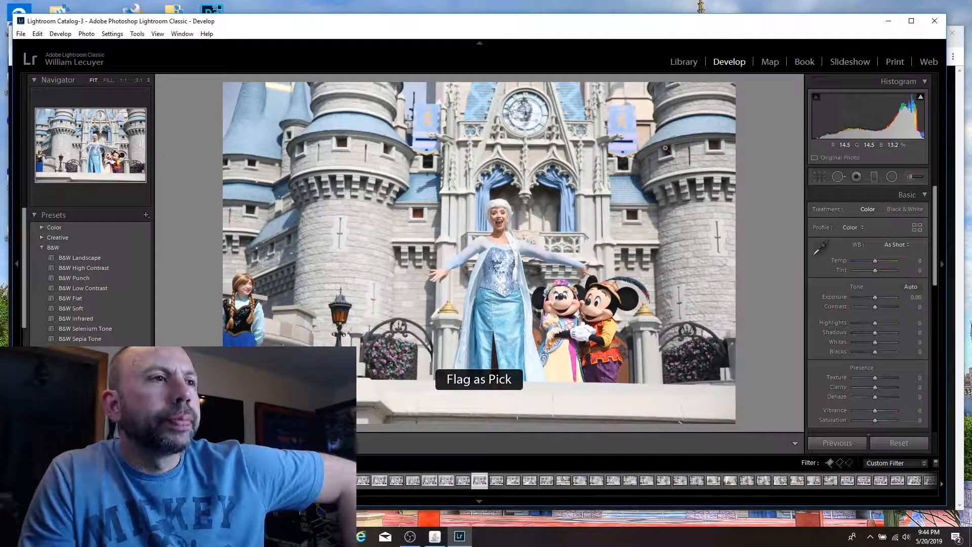
{"action": "key", "text": "Right"}
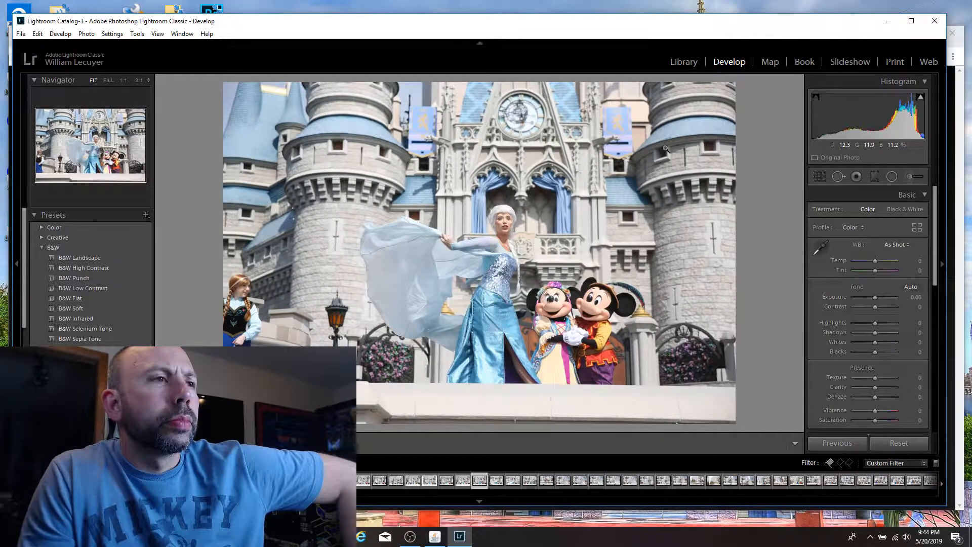
{"action": "key", "text": "Left"}
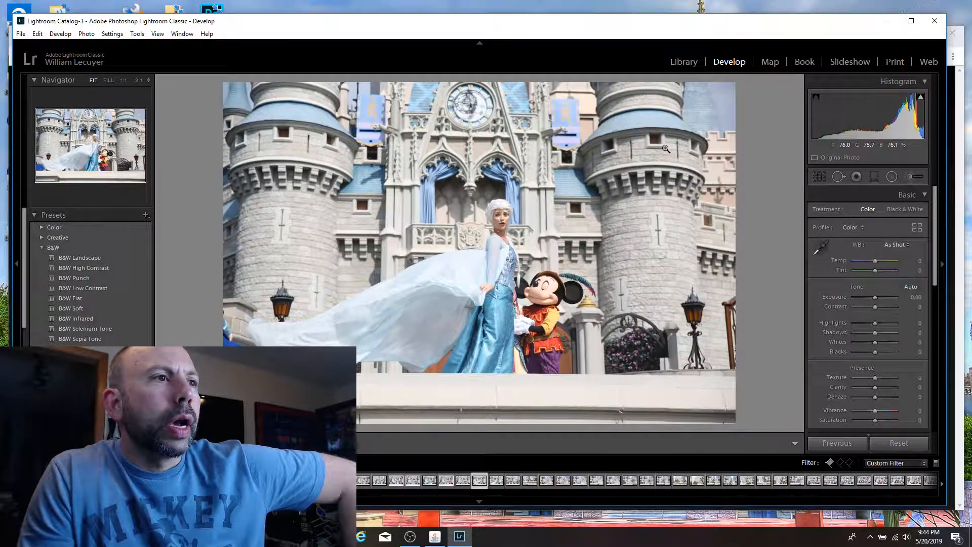
Step: Compare Elsa's raised-cape frame with the trailing-cape frame beside Mickey, and flag the trailing-cape shot as a pick
{"action": "key", "text": "Right"}
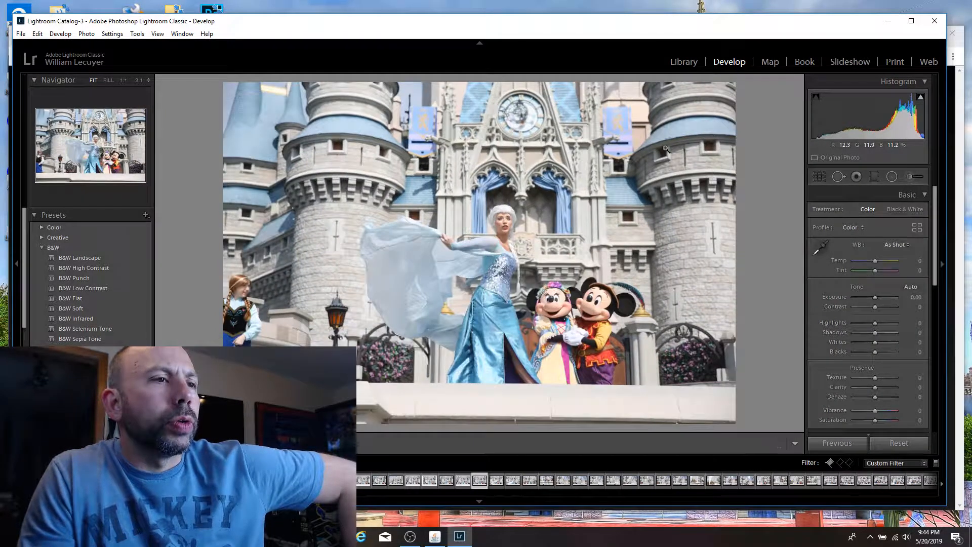
{"action": "key", "text": "Left"}
{"action": "key", "text": "Right"}
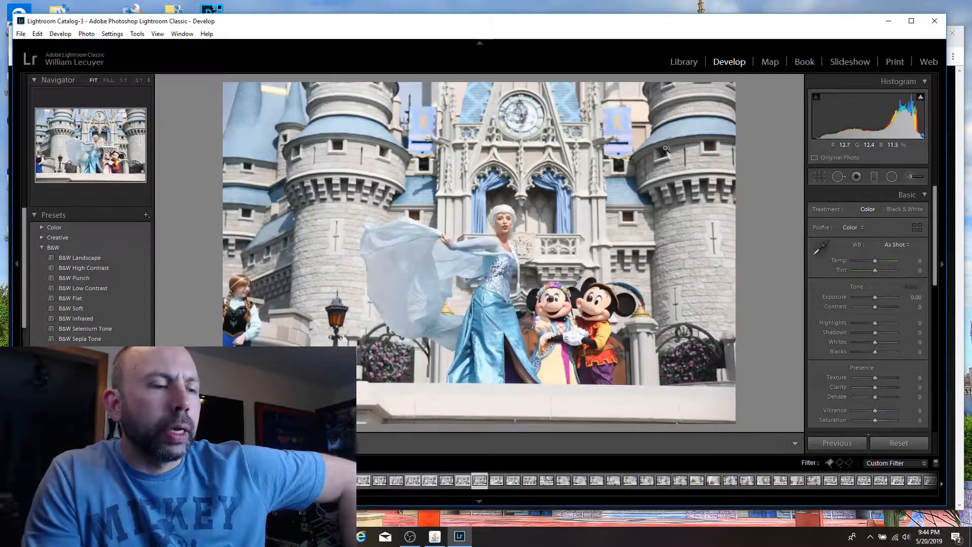
{"action": "key", "text": "Left"}
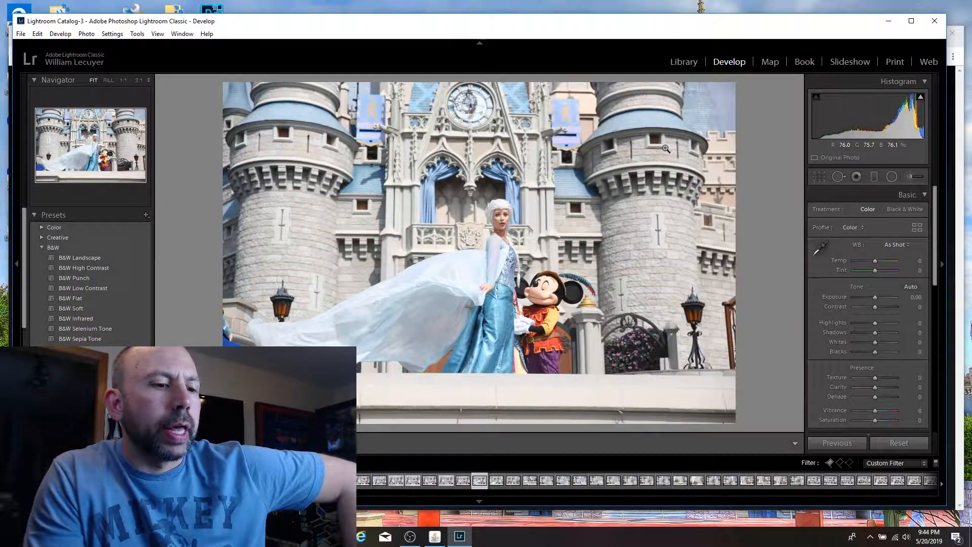
{"action": "key", "text": "p"}
{"action": "key", "text": "Right"}
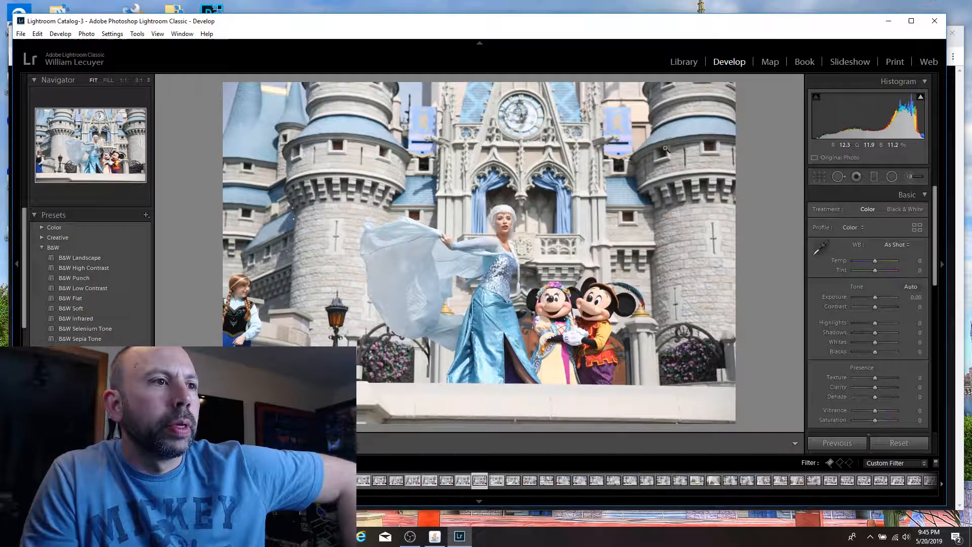
{"action": "key", "text": "Right"}
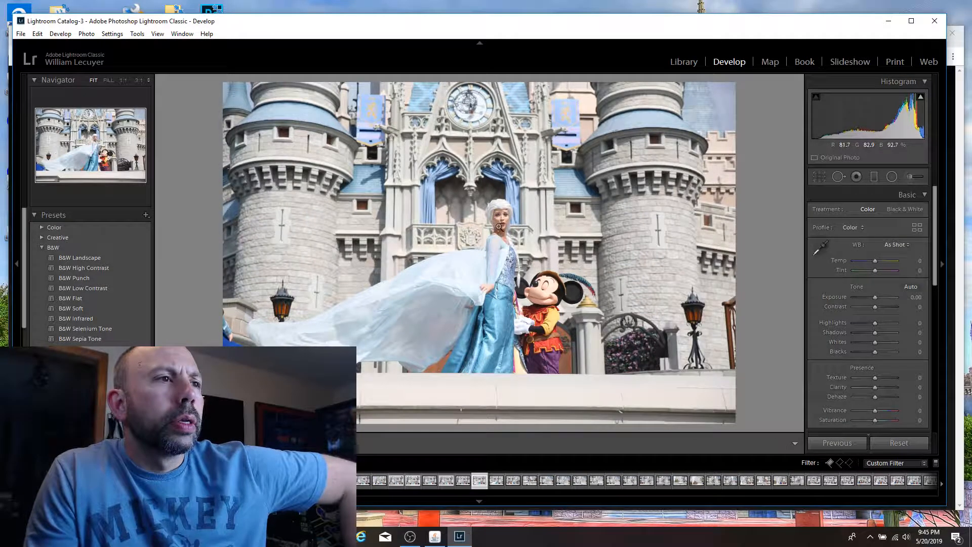
{"action": "left_click", "coordinate": [498, 227]}
{"action": "left_click", "coordinate": [499, 201]}
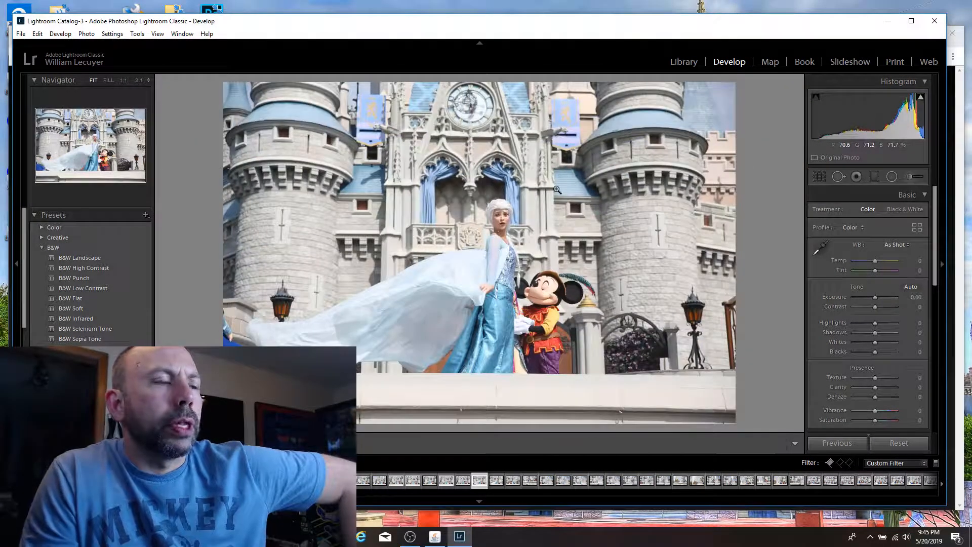
Step: Check Elsa's open-mouthed face at 1:1 in the shot with her cape trailing behind, and flag it as a pick
{"action": "key", "text": "Right"}
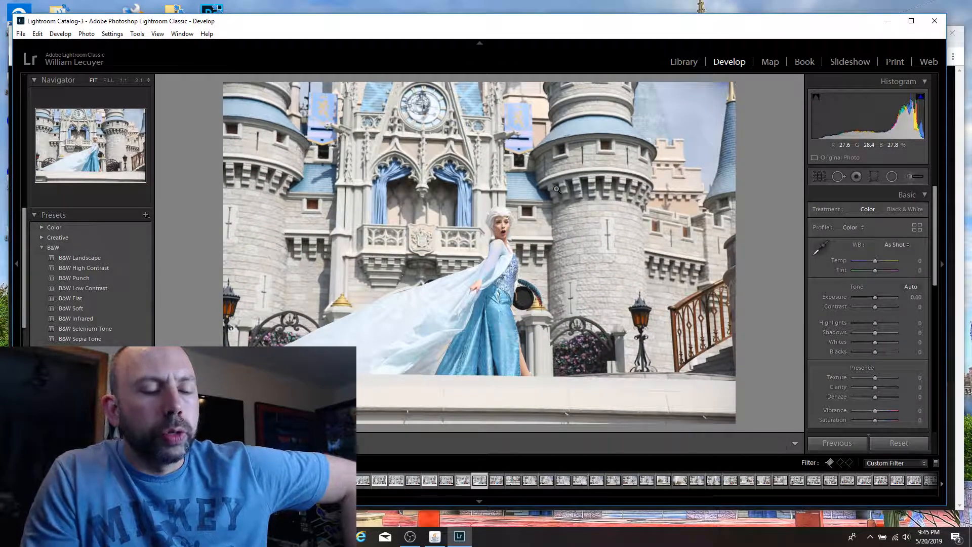
{"action": "key", "text": "p"}
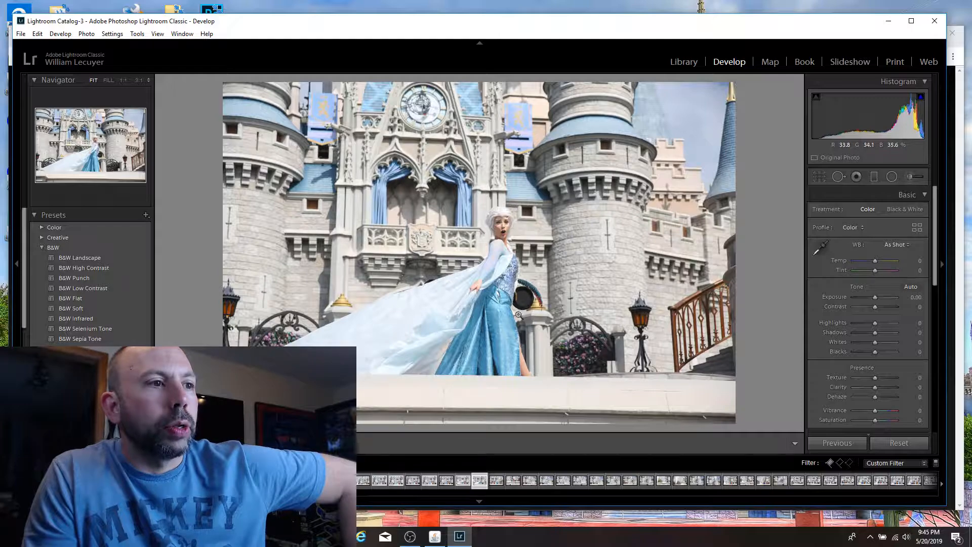
{"action": "left_click", "coordinate": [505, 217]}
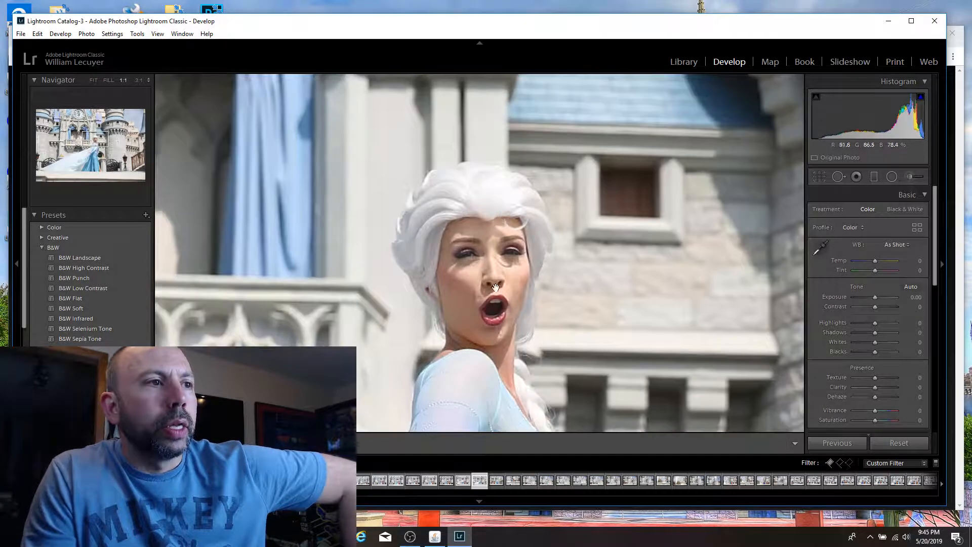
{"action": "left_click", "coordinate": [493, 287]}
{"action": "left_click", "coordinate": [471, 279]}
{"action": "left_click", "coordinate": [495, 278]}
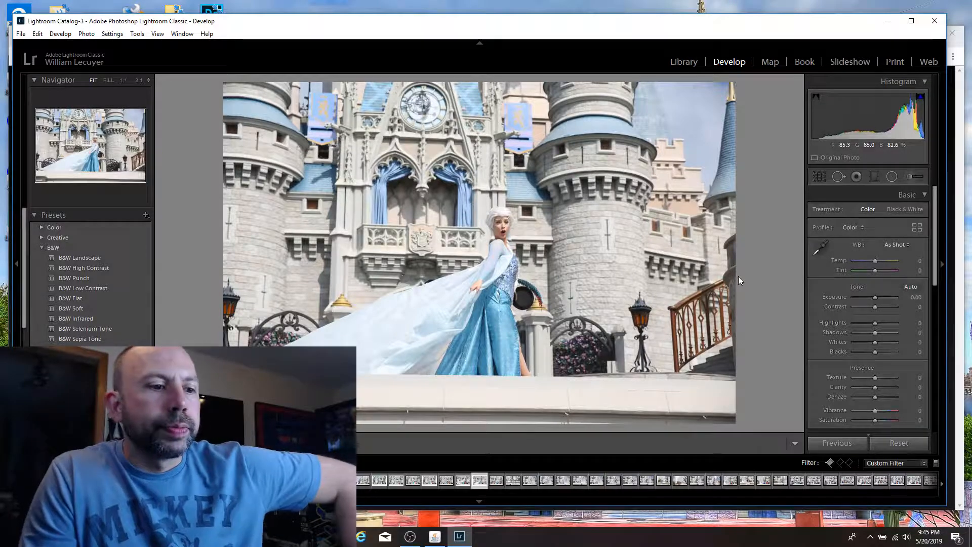
{"action": "key", "text": "p"}
Step: Flag the shot of Elsa smiling and walking ahead of Minnie and Mickey as a pick
{"action": "key", "text": "Right"}
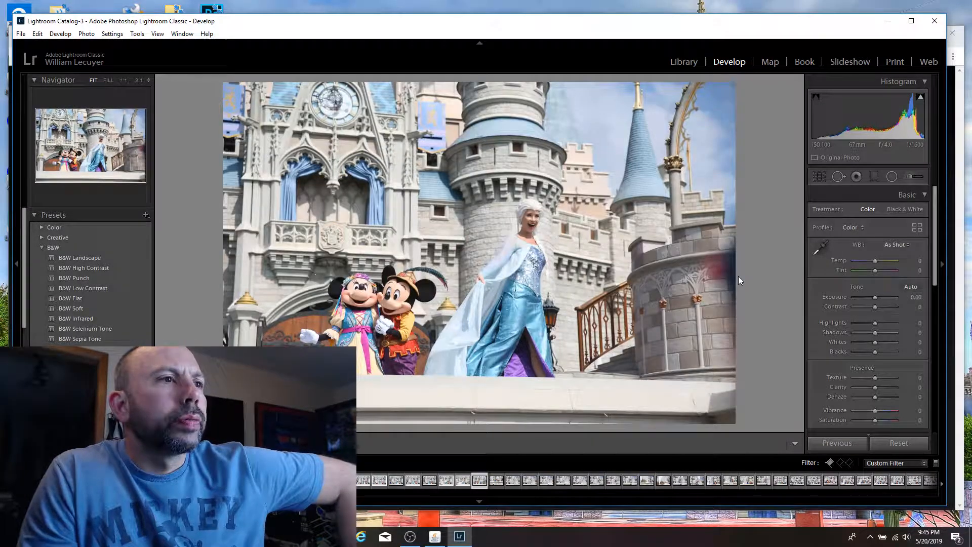
{"action": "key", "text": "Right"}
{"action": "key", "text": "Left"}
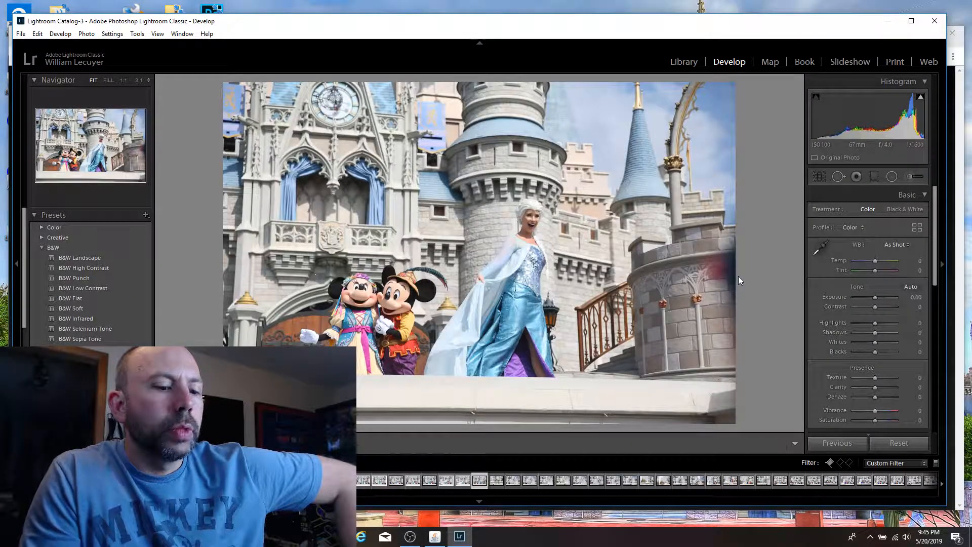
{"action": "key", "text": "p"}
Step: Compare the frames of Elsa in the mist, and examine her face at 1:1 in the raised-arm shot
{"action": "key", "text": "Right"}
{"action": "key", "text": "Left"}
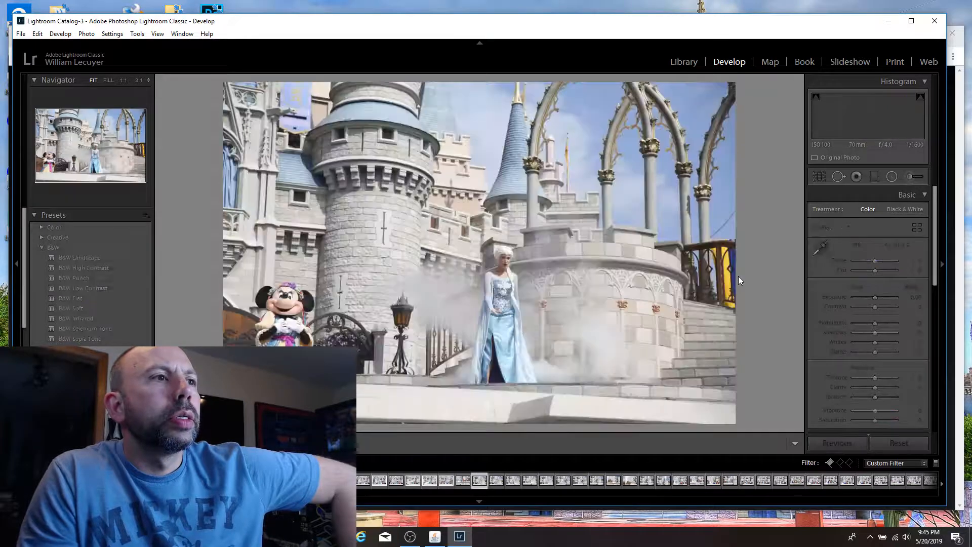
{"action": "key", "text": "Left"}
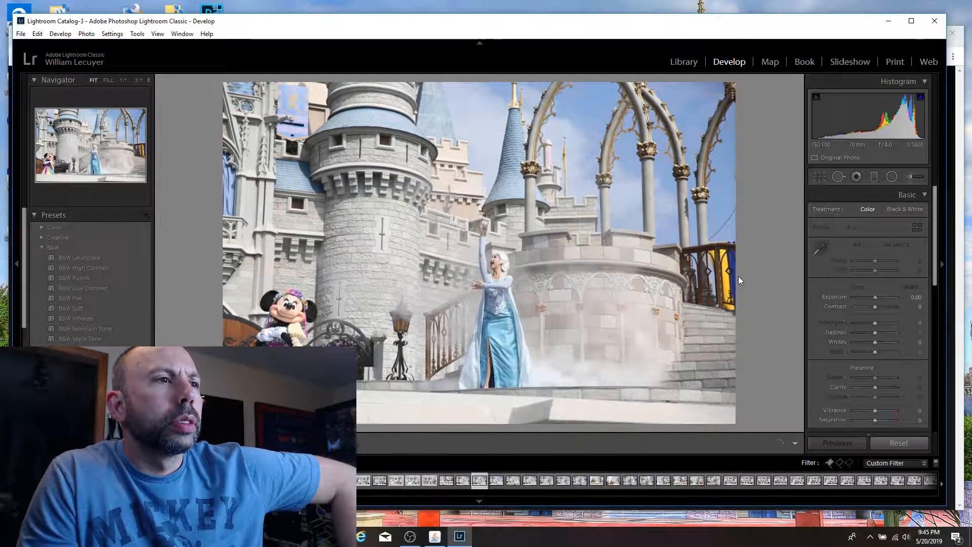
{"action": "key", "text": "Left"}
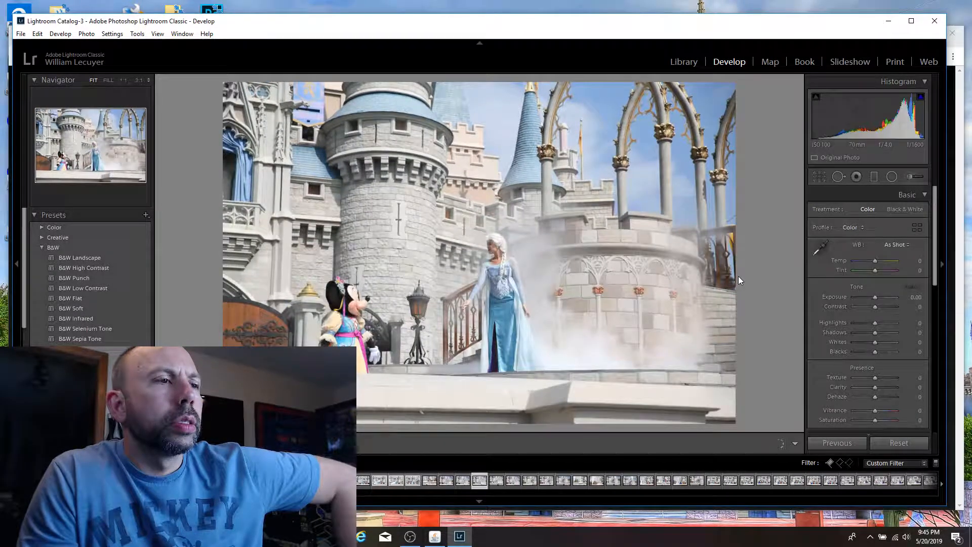
{"action": "key", "text": "Left"}
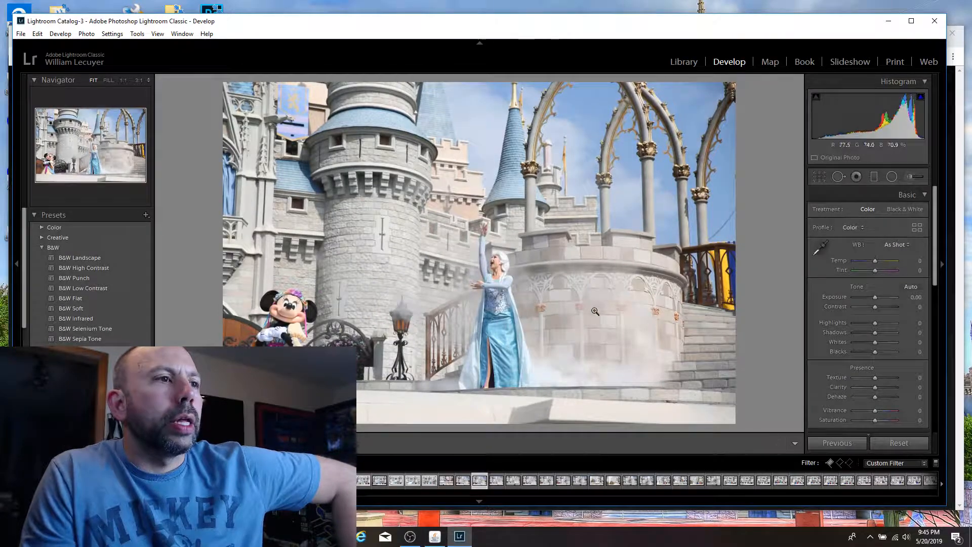
{"action": "left_click", "coordinate": [490, 270]}
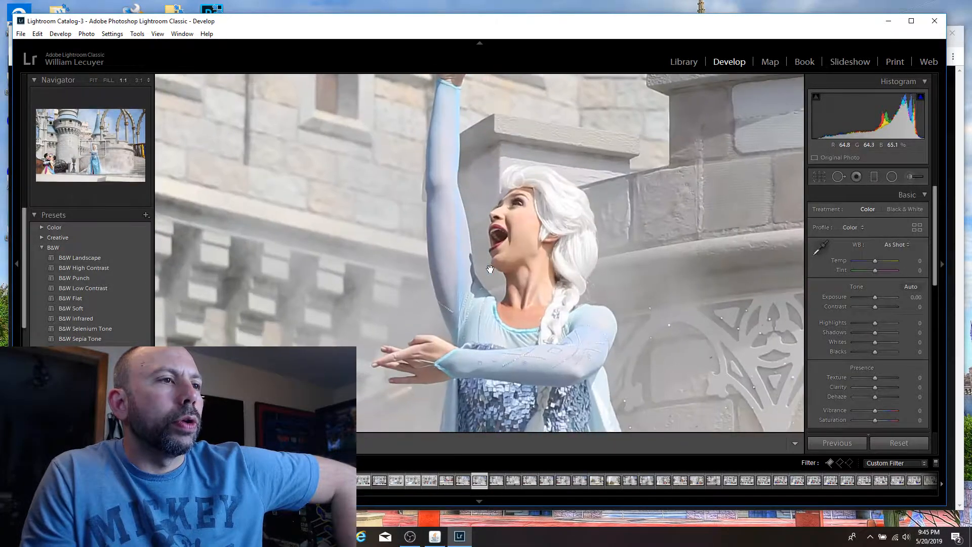
{"action": "left_click", "coordinate": [507, 146]}
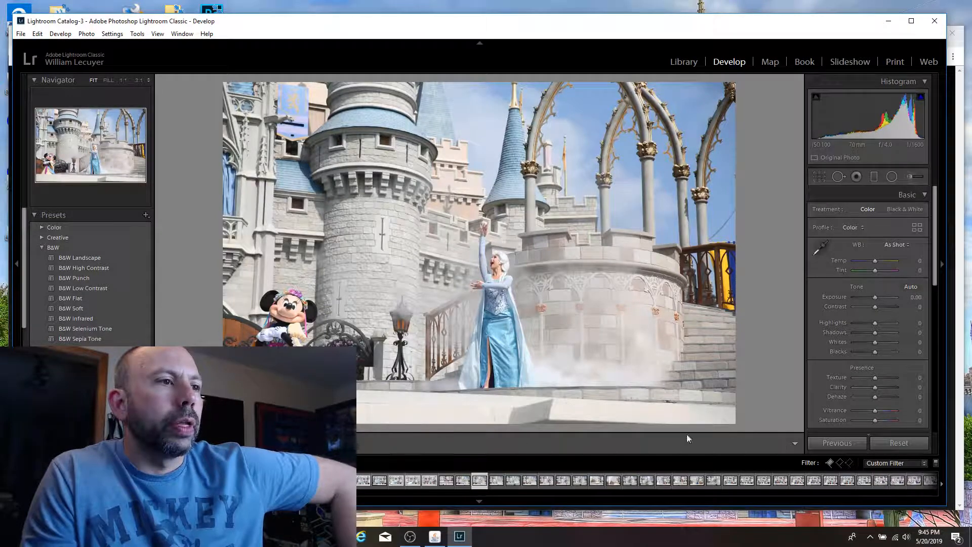
Step: Crop the raised-arm mist shot tighter at the original aspect, cutting out Minnie and framing Elsa against the castle stairs
{"action": "left_click", "coordinate": [819, 176]}
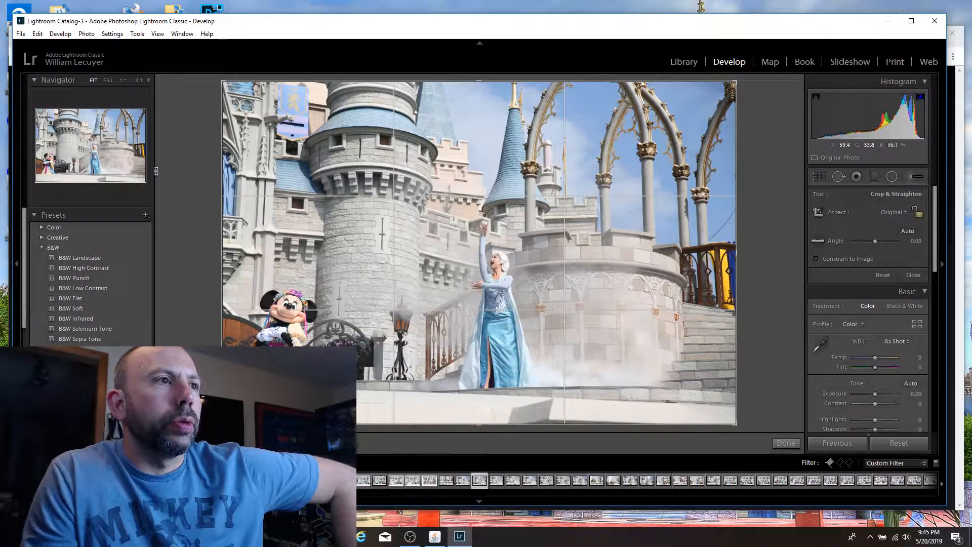
{"action": "left_click_drag", "start_coordinate": [222, 81], "coordinate": [193, 1]}
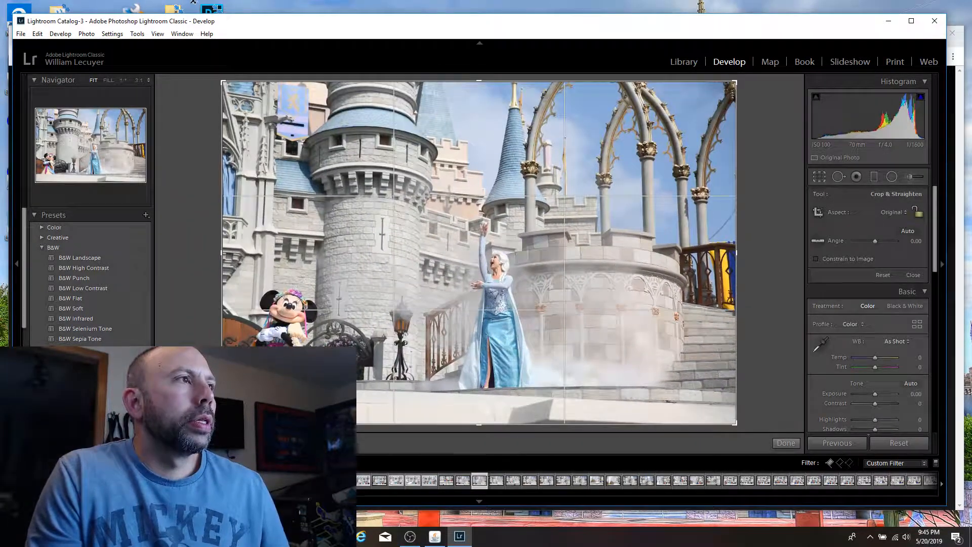
{"action": "left_click_drag", "start_coordinate": [214, 54], "coordinate": [243, 130]}
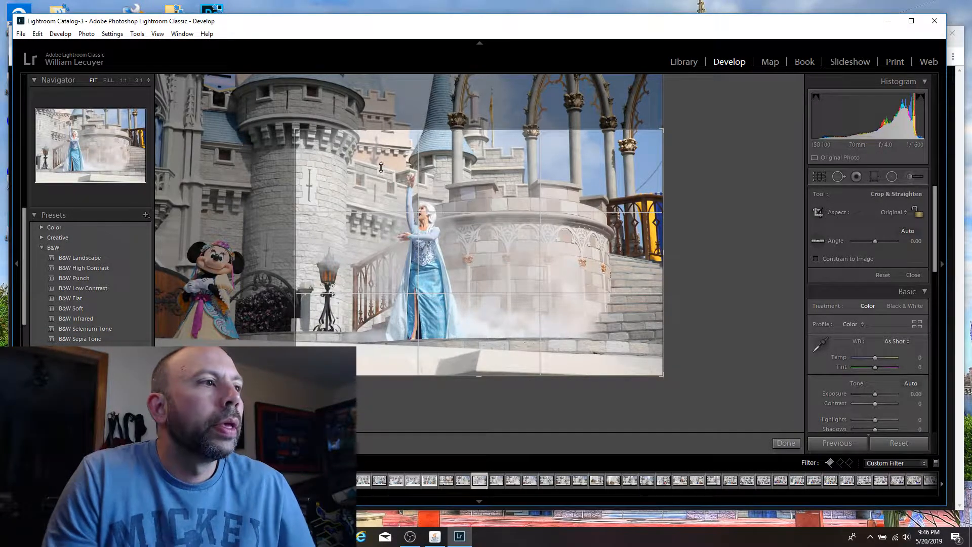
{"action": "left_click_drag", "start_coordinate": [380, 167], "coordinate": [393, 187]}
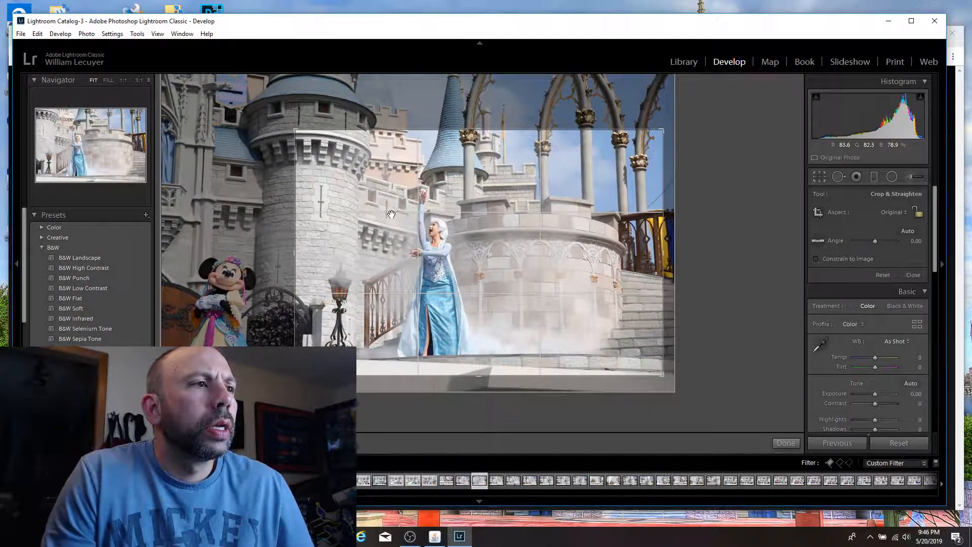
{"action": "key", "text": "Return"}
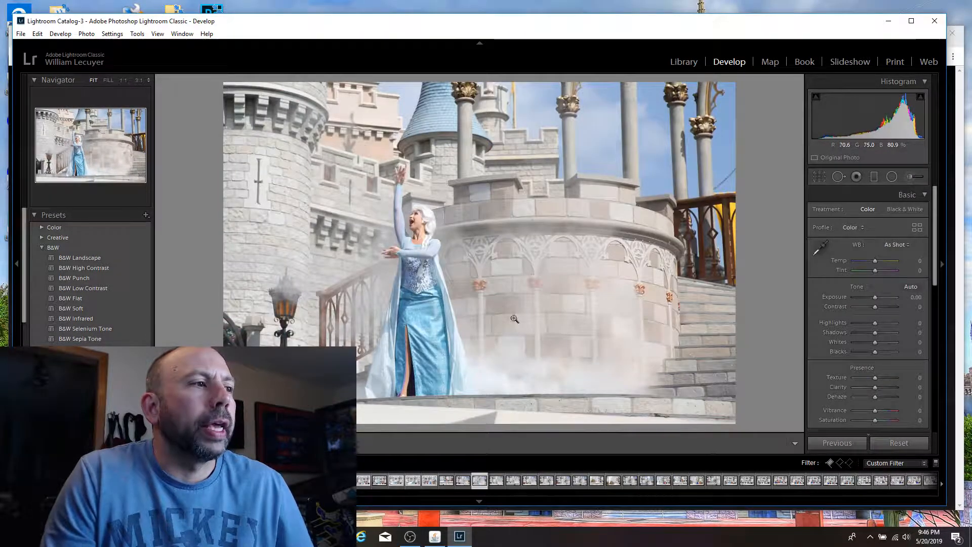
Step: Check Elsa's face at 1:1, nudge the crop slightly sideways, and flag the raised-arm mist shot as a pick
{"action": "left_click", "coordinate": [420, 213]}
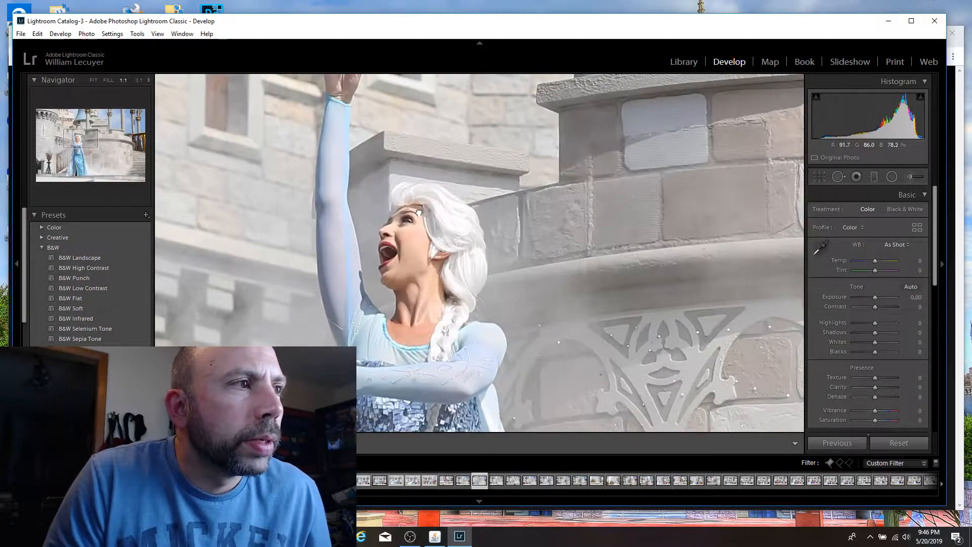
{"action": "left_click", "coordinate": [557, 328]}
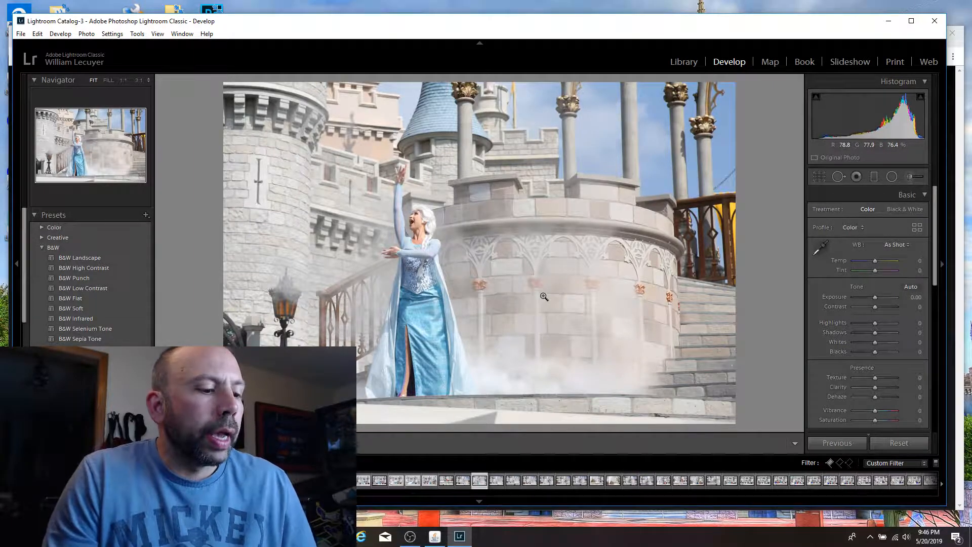
{"action": "key", "text": "r"}
{"action": "left_click_drag", "start_coordinate": [477, 295], "coordinate": [475, 295]}
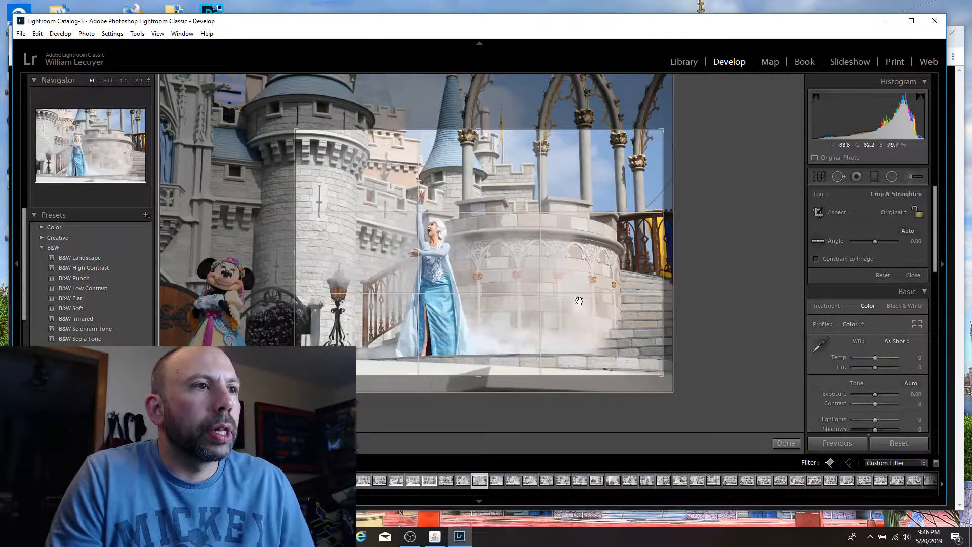
{"action": "key", "text": "Return"}
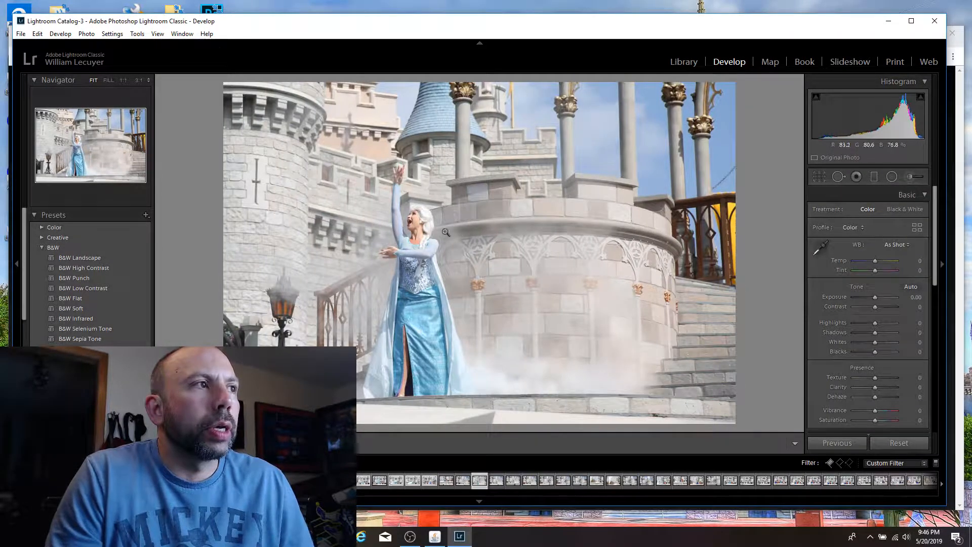
{"action": "key", "text": "p"}
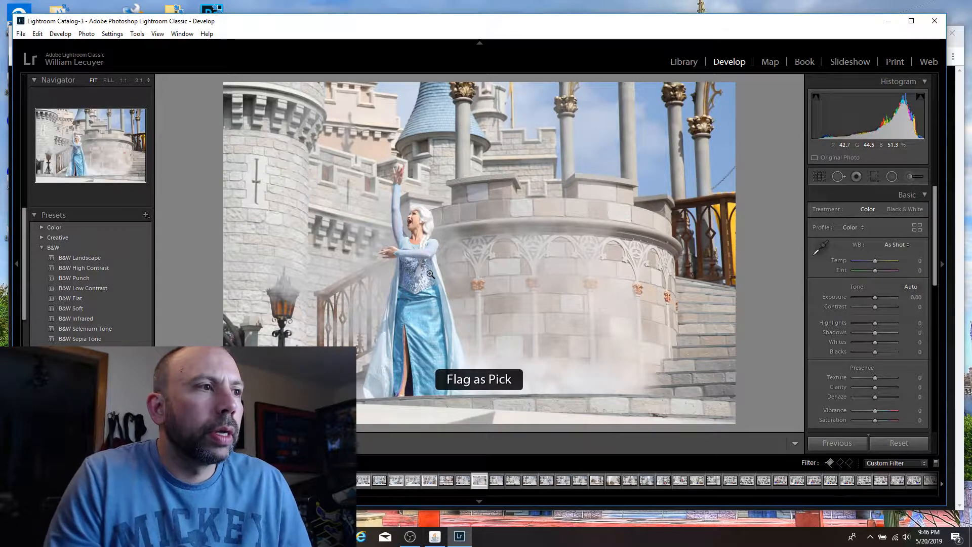
Step: Try reframing the raised-arm mist shot's crop with Elsa closer to the centre
{"action": "key", "text": "r"}
{"action": "left_click_drag", "start_coordinate": [440, 274], "coordinate": [473, 273]}
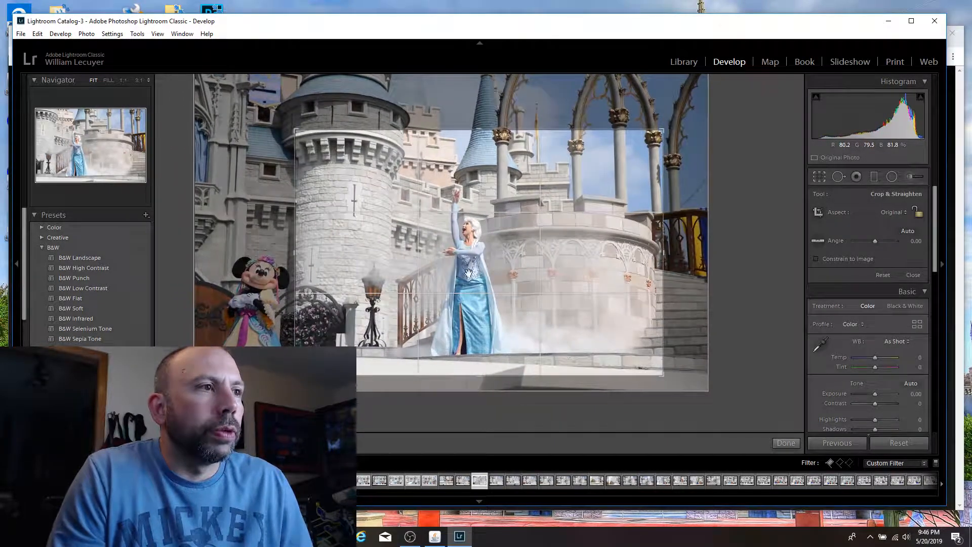
{"action": "key", "text": "Return"}
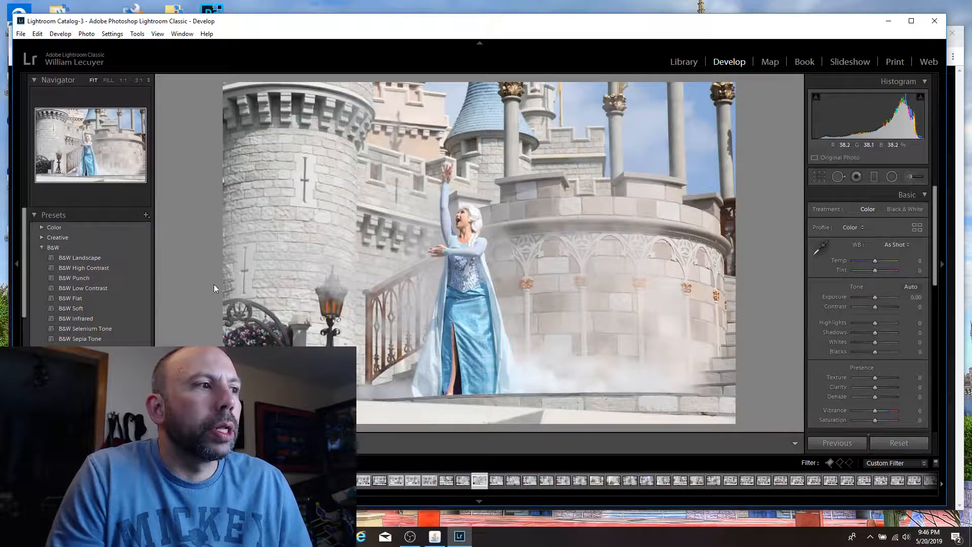
Step: Reposition the crop so Elsa stands left of centre with the castle stairs in frame, and flag the shot as a pick
{"action": "key", "text": "r"}
{"action": "left_click_drag", "start_coordinate": [406, 335], "coordinate": [358, 299]}
{"action": "key", "text": "Return"}
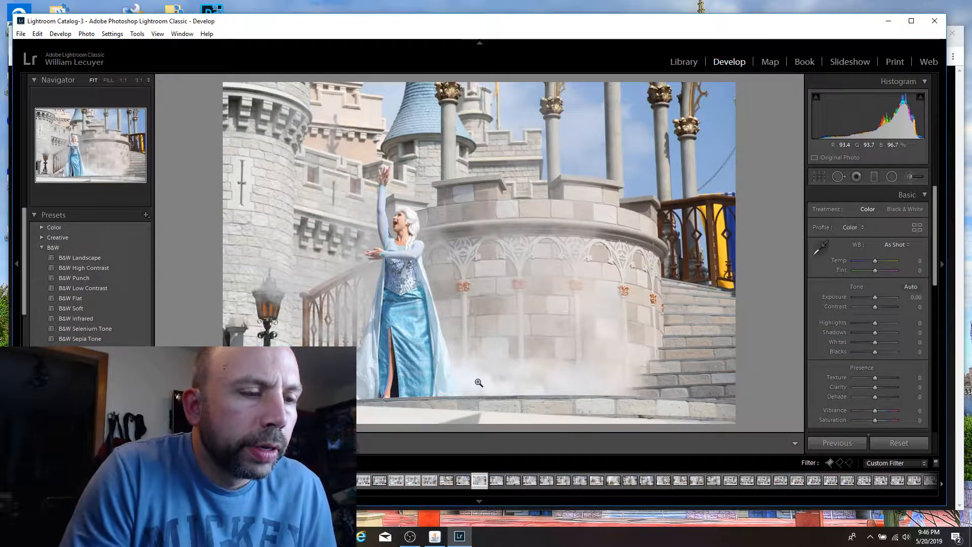
{"action": "key", "text": "p"}
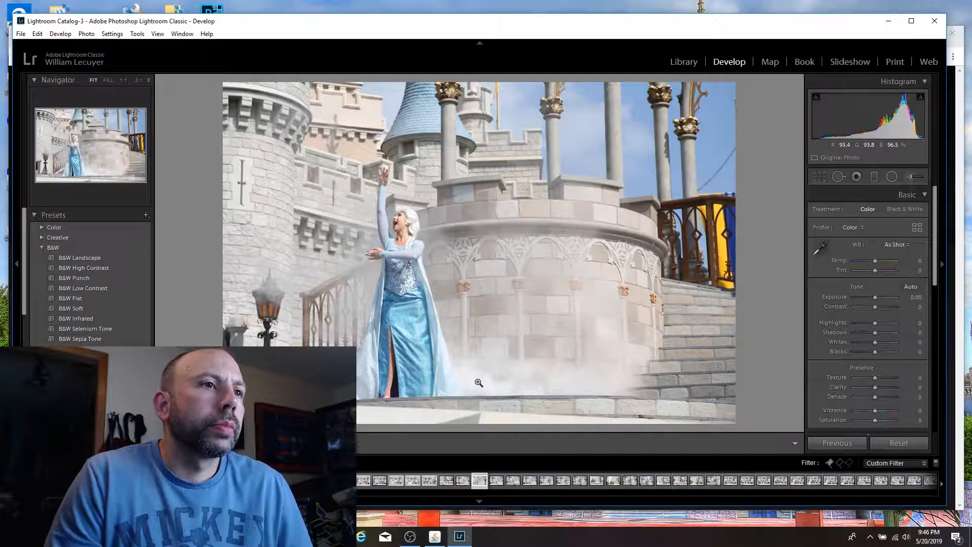
Step: Flag the mist shot of Elsa reaching toward Minnie as a pick and crop it tighter at the original aspect, keeping both characters
{"action": "key", "text": "Right"}
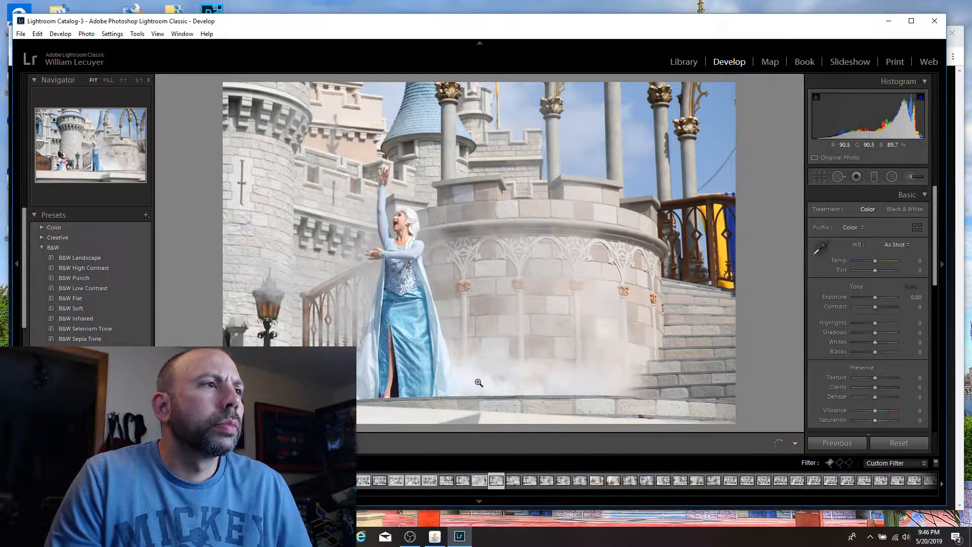
{"action": "key", "text": "Right"}
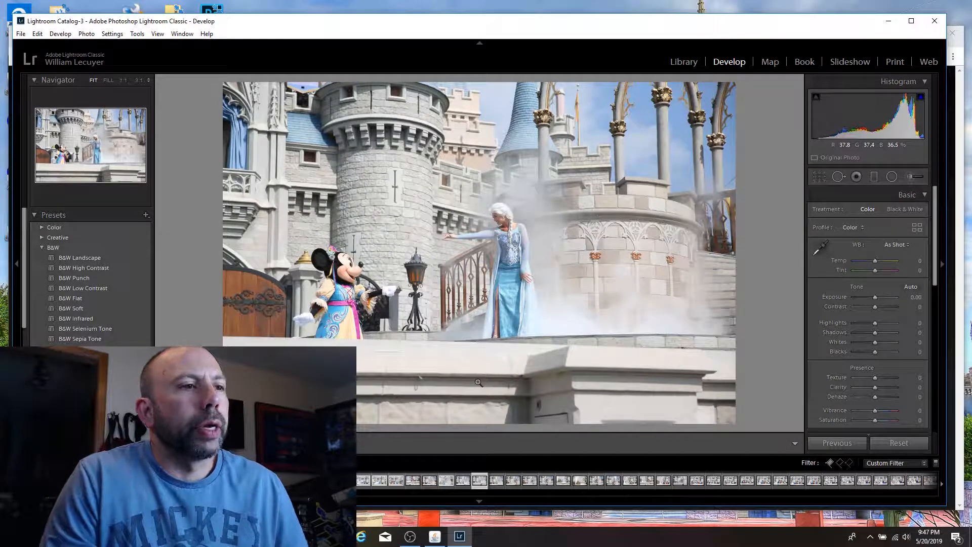
{"action": "key", "text": "r"}
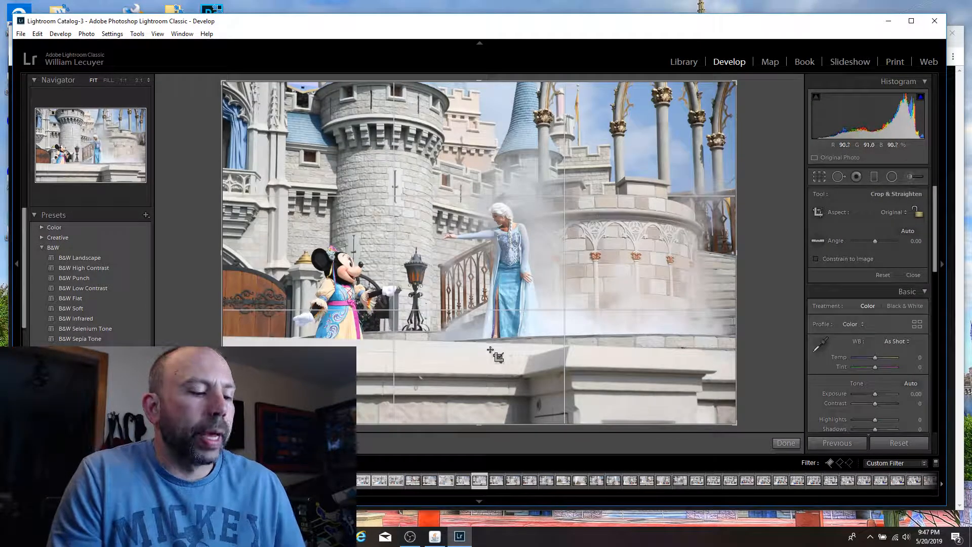
{"action": "key", "text": "p"}
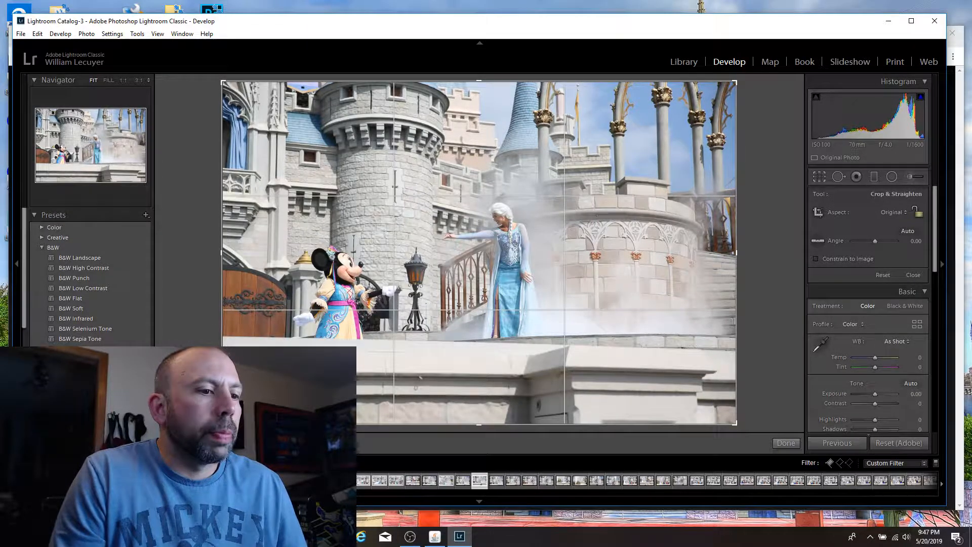
{"action": "left_click_drag", "start_coordinate": [222, 423], "coordinate": [265, 395]}
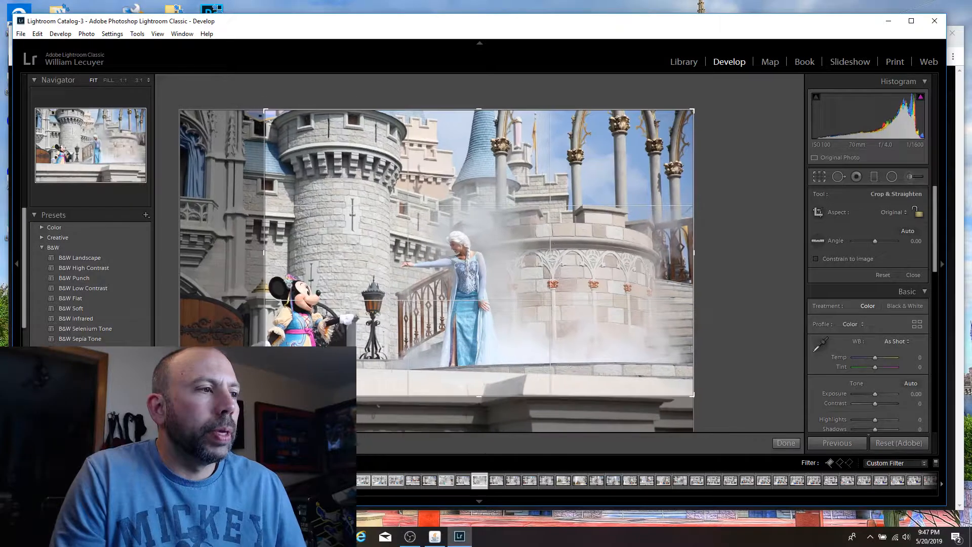
{"action": "left_click_drag", "start_coordinate": [395, 375], "coordinate": [443, 375]}
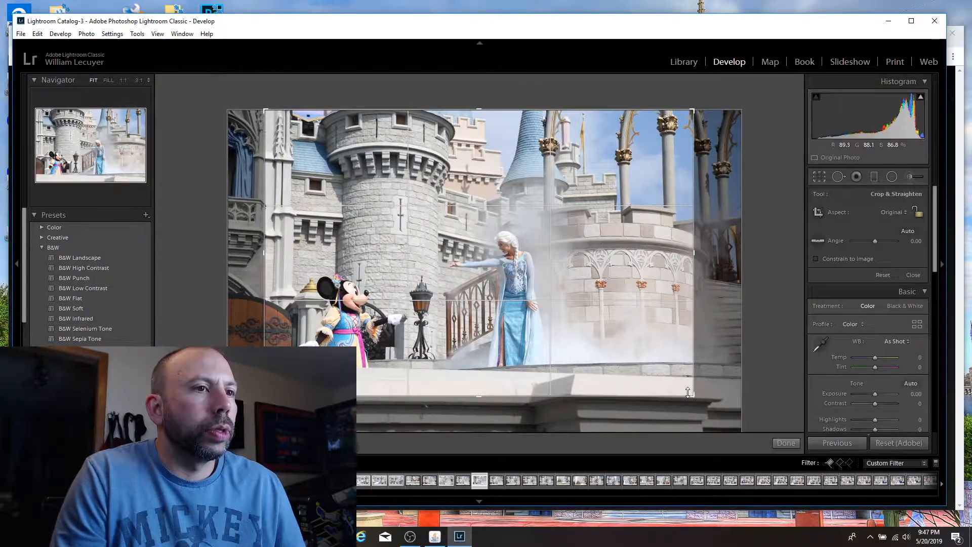
{"action": "left_click_drag", "start_coordinate": [694, 396], "coordinate": [681, 388]}
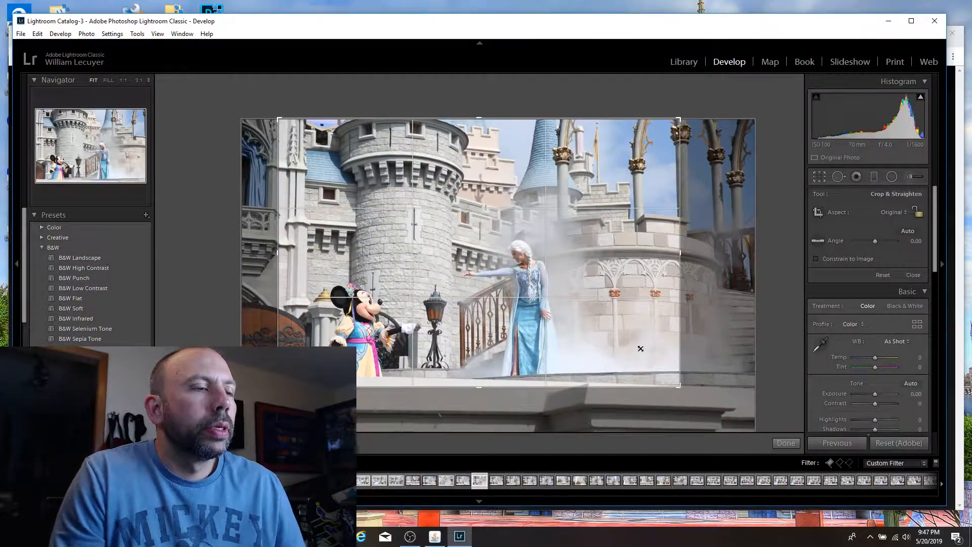
{"action": "left_click_drag", "start_coordinate": [524, 297], "coordinate": [523, 290]}
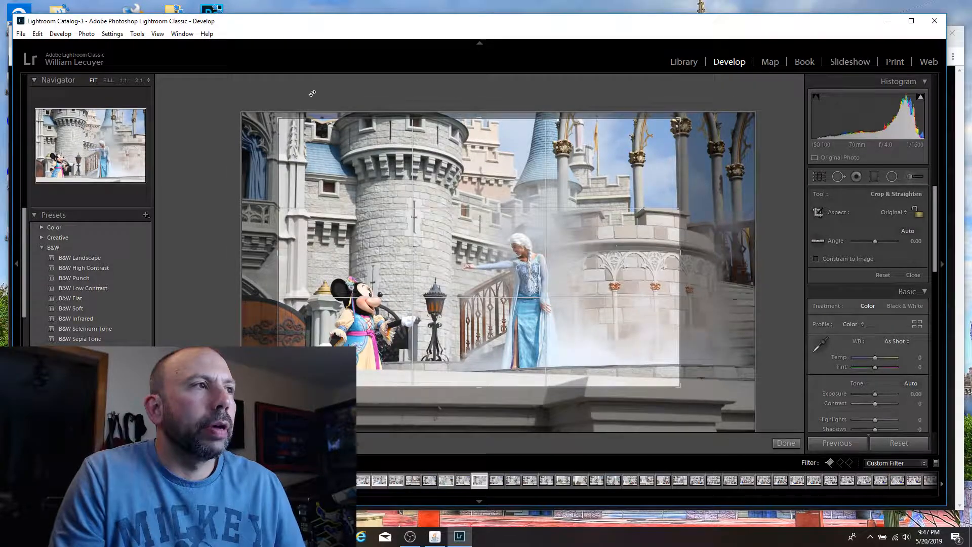
{"action": "key", "text": "Return"}
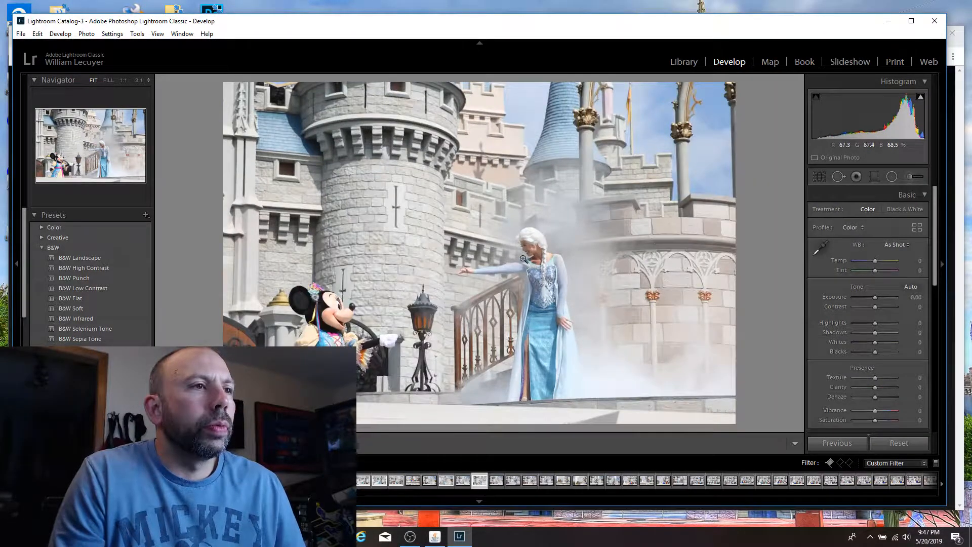
Step: Check Elsa's and Minnie's faces at 1:1 and flag the cropped mist shot as a pick
{"action": "left_click", "coordinate": [545, 255]}
{"action": "left_click", "coordinate": [533, 211]}
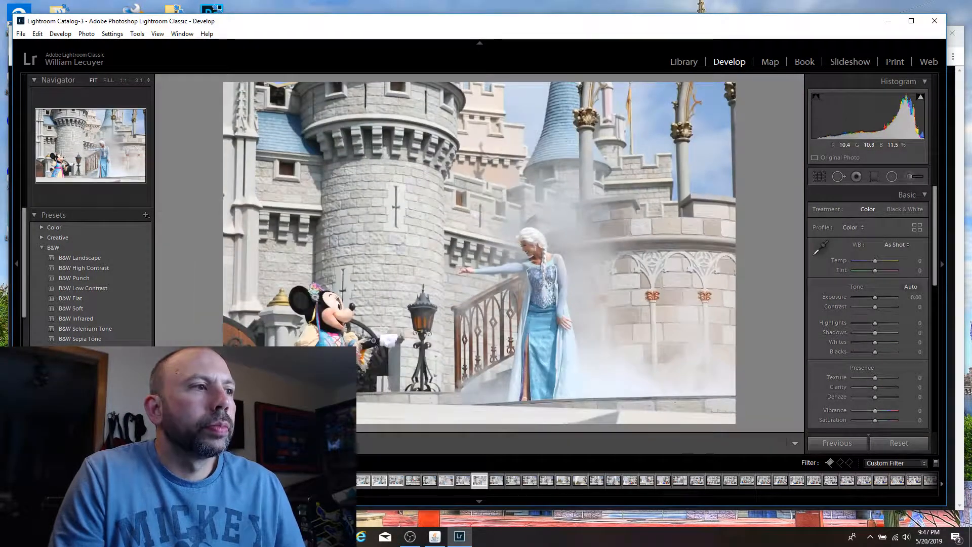
{"action": "left_click", "coordinate": [355, 330]}
{"action": "left_click", "coordinate": [355, 330]}
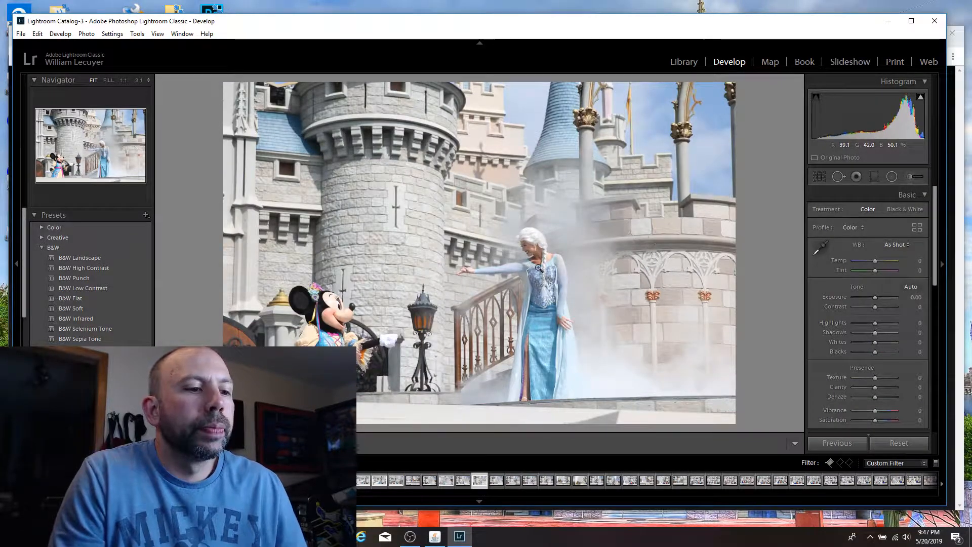
{"action": "key", "text": "p"}
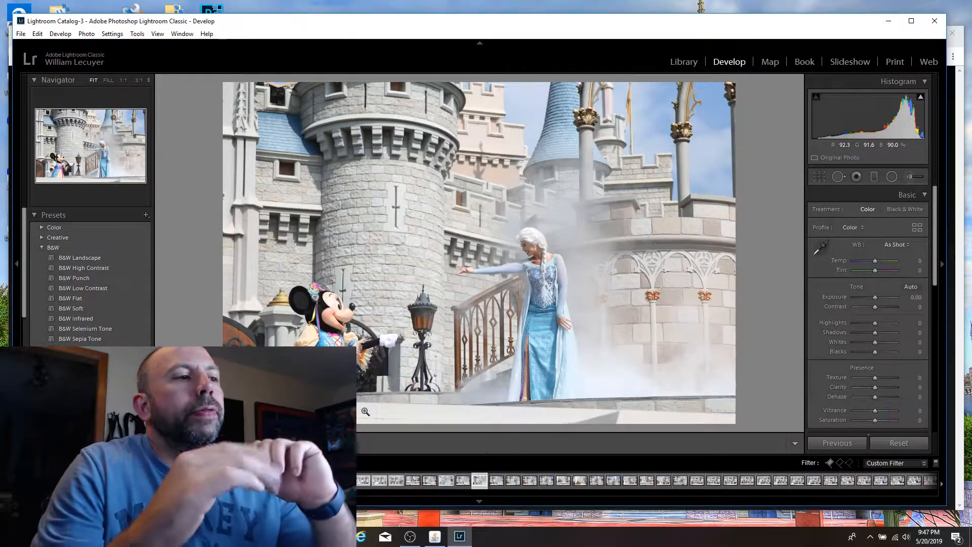
Step: Reposition the crop on the Elsa and Minnie shot slightly to include a little more of the ledge beneath them
{"action": "key", "text": "r"}
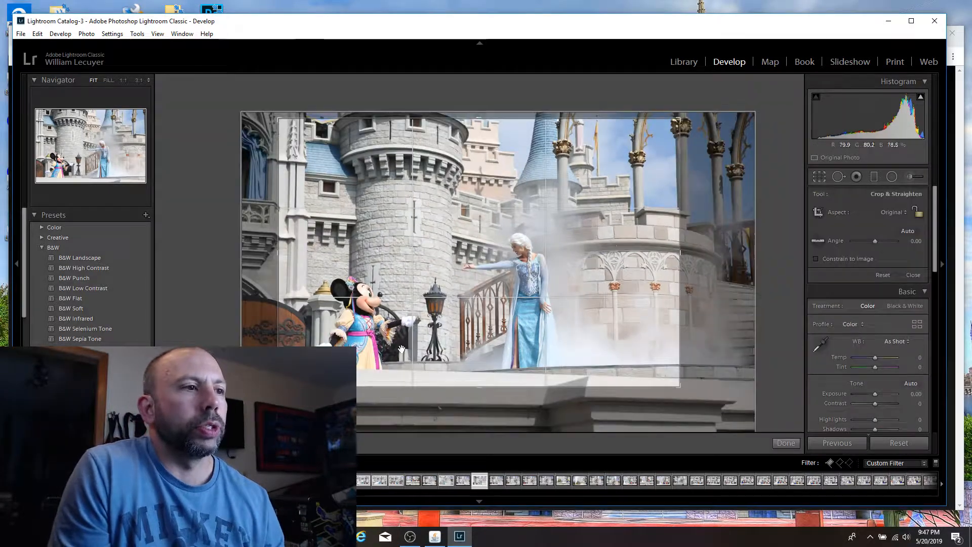
{"action": "left_click_drag", "start_coordinate": [400, 337], "coordinate": [401, 245]}
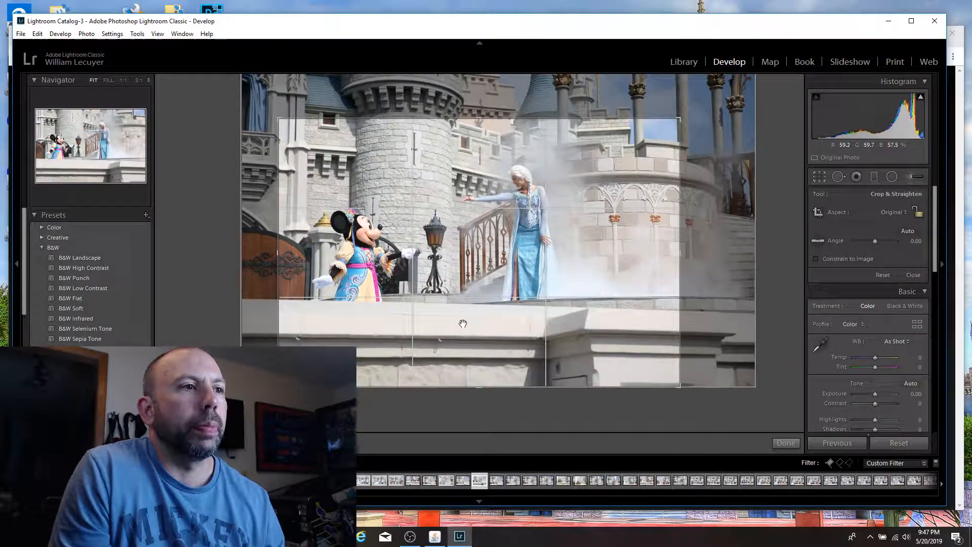
{"action": "left_click_drag", "start_coordinate": [463, 312], "coordinate": [441, 237]}
{"action": "key", "text": "Return"}
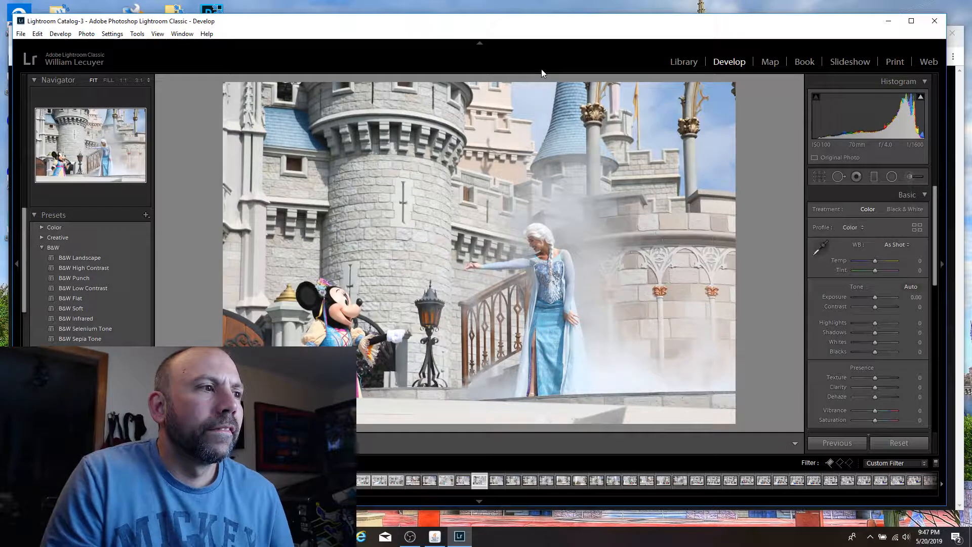
Step: Browse to the shot of Elsa veiled in mist behind a standing Minnie and flag it as a pick
{"action": "key", "text": "Right"}
{"action": "key", "text": "Left"}
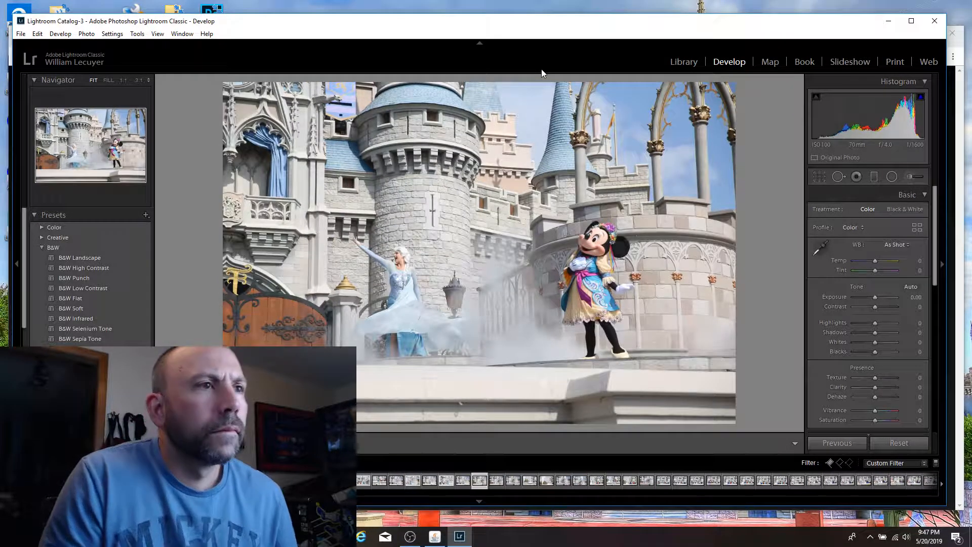
{"action": "key", "text": "Right"}
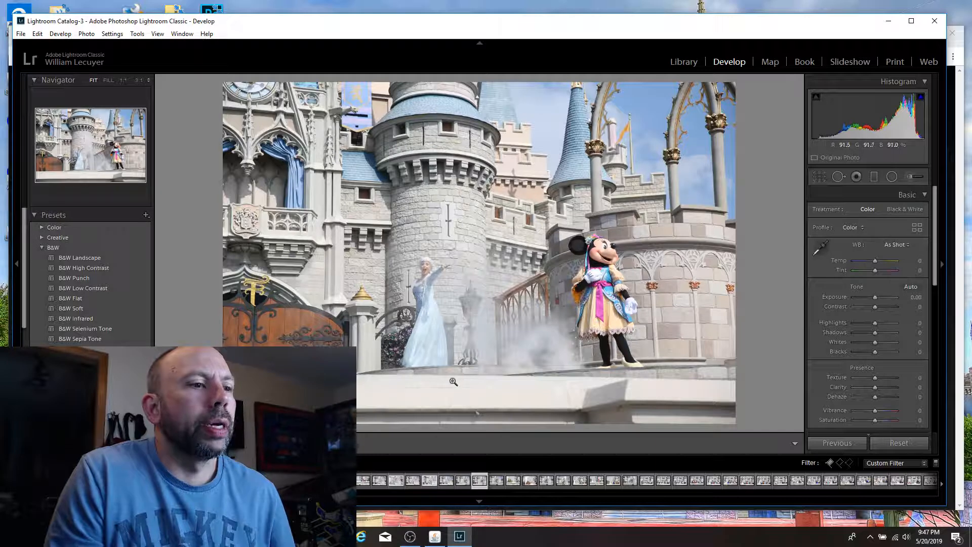
{"action": "key", "text": "p"}
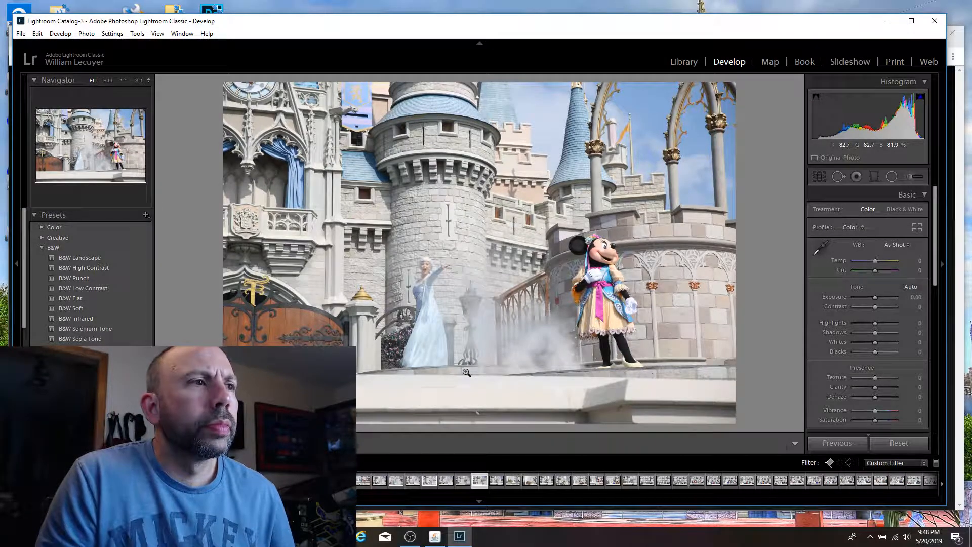
Step: Flag the Olaf shot with the steam plume and golden arch as a pick, and crop Anna out at the original aspect
{"action": "key", "text": "Right"}
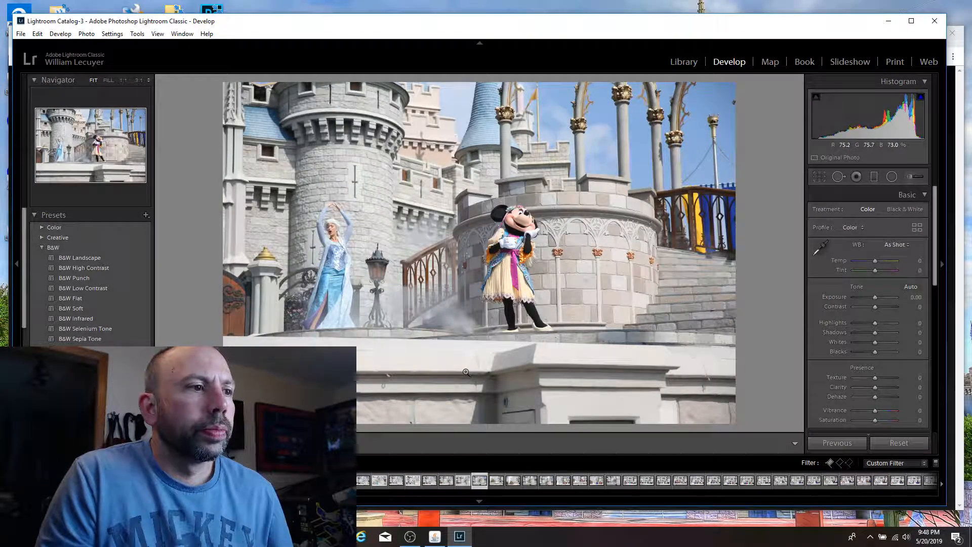
{"action": "key", "text": "Right"}
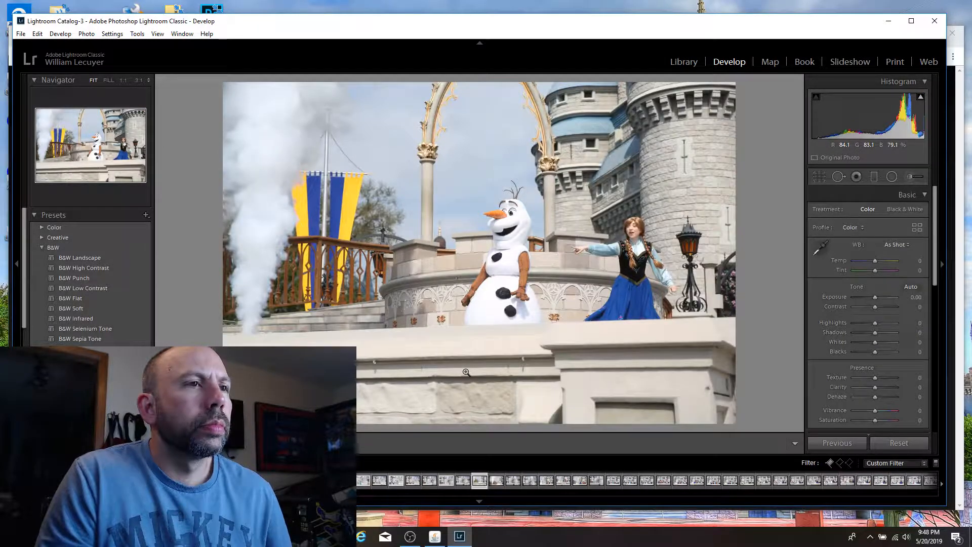
{"action": "key", "text": "Right"}
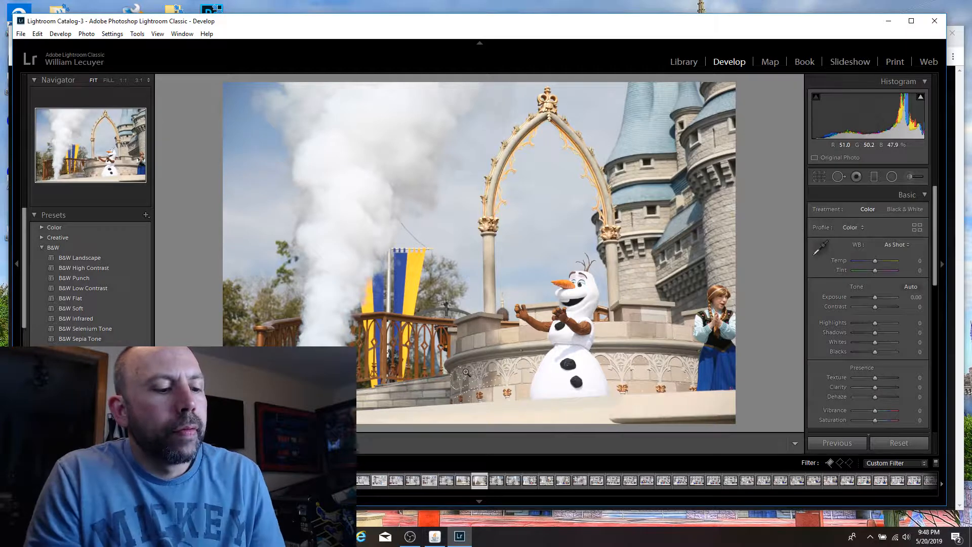
{"action": "key", "text": "p"}
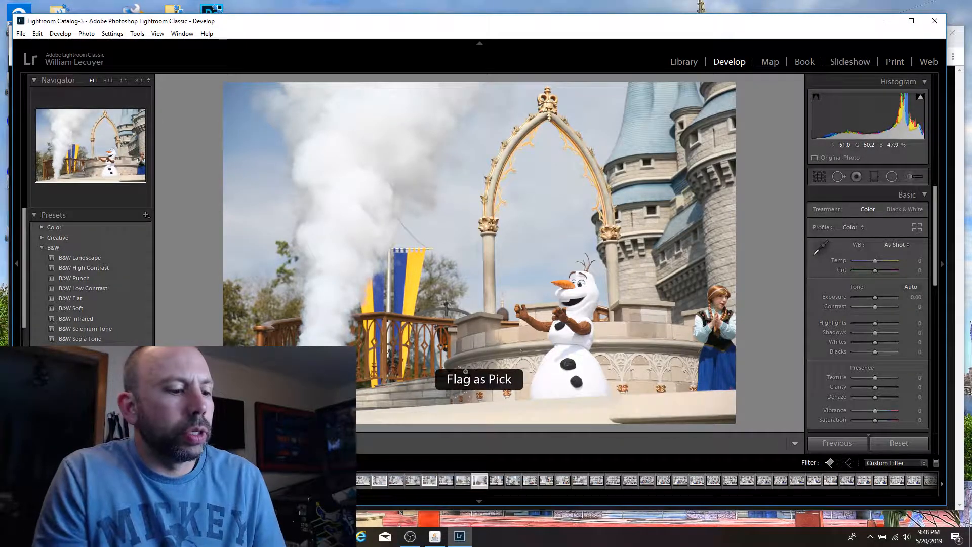
{"action": "key", "text": "r"}
{"action": "left_click_drag", "start_coordinate": [735, 82], "coordinate": [718, 91]}
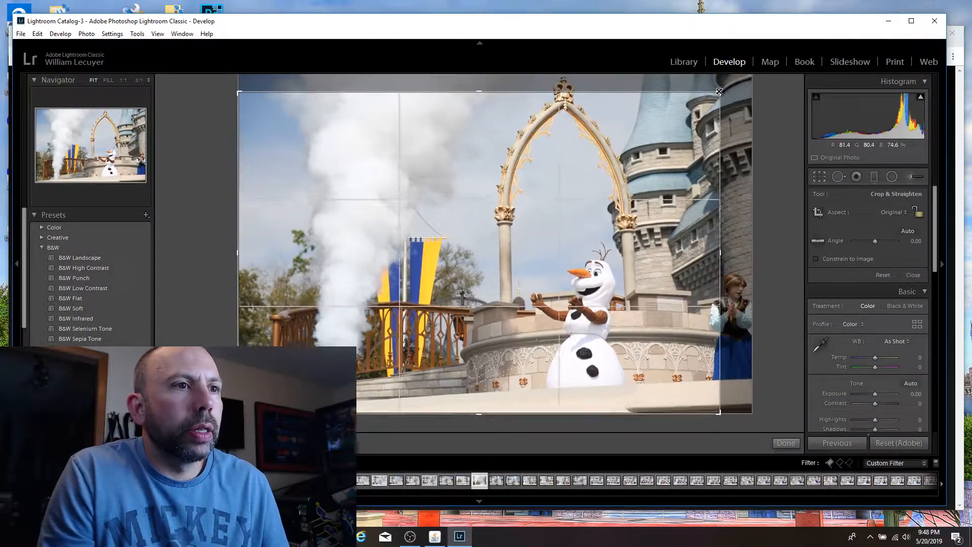
{"action": "key", "text": "Return"}
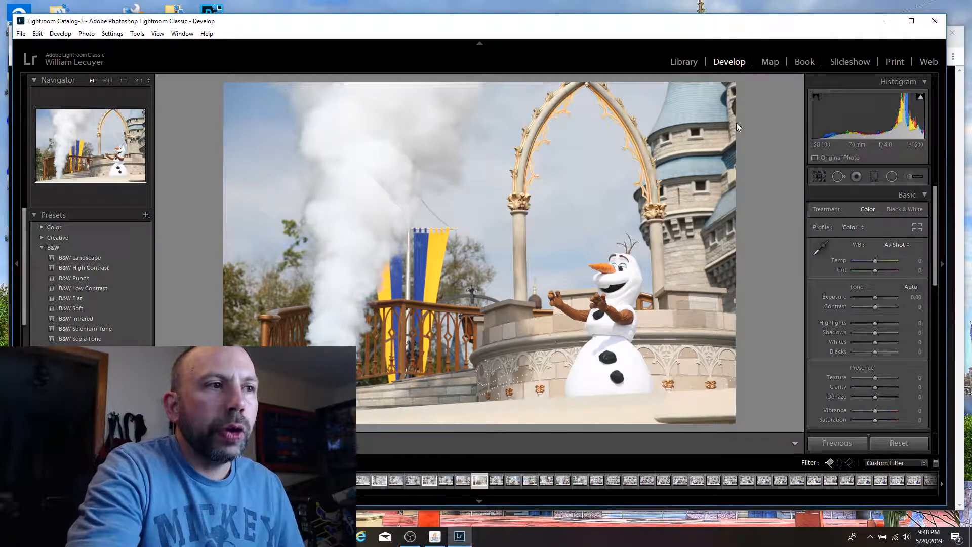
Step: Browse past the Elsa and Minnie steam shots and flag the shot of Olaf, Anna and Mickey as a pick
{"action": "key", "text": "Right"}
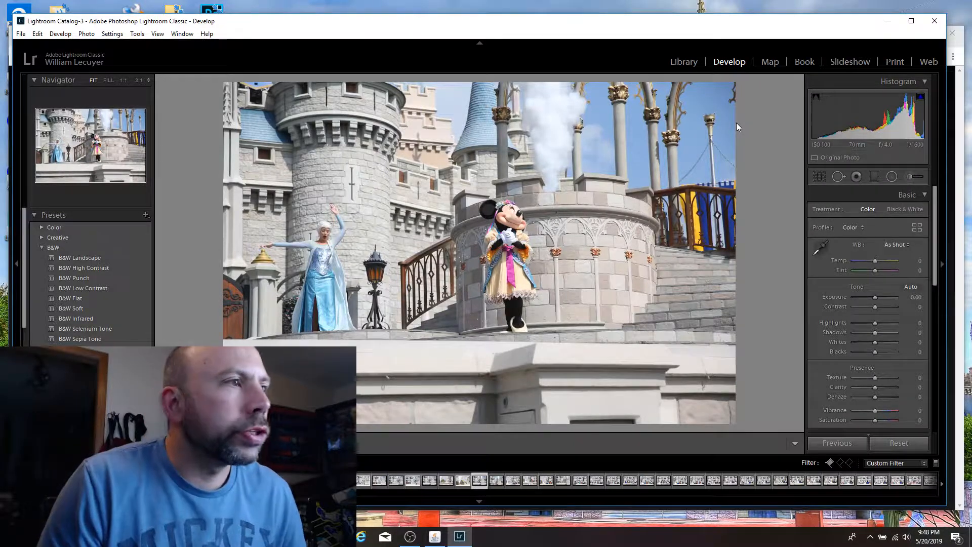
{"action": "key", "text": "Right"}
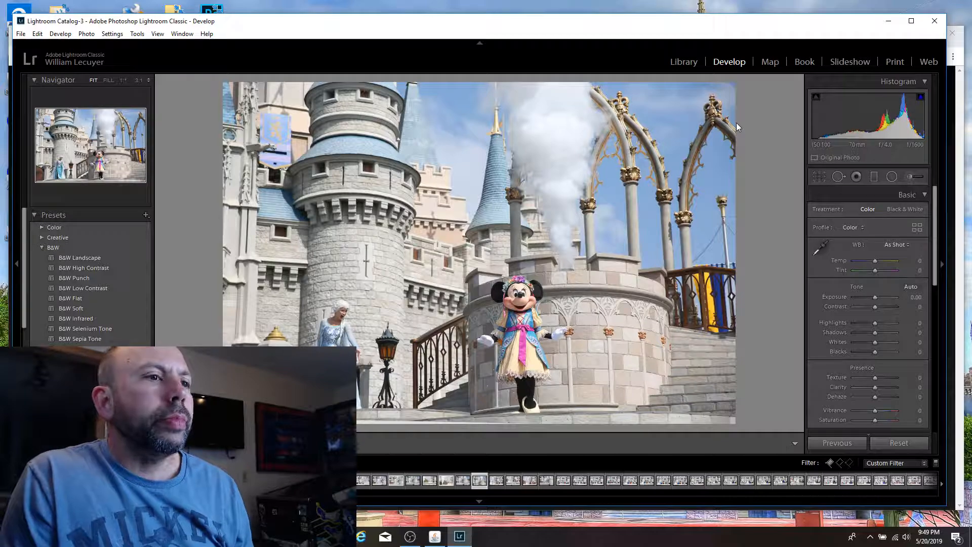
{"action": "key", "text": "Right"}
{"action": "key", "text": "Left"}
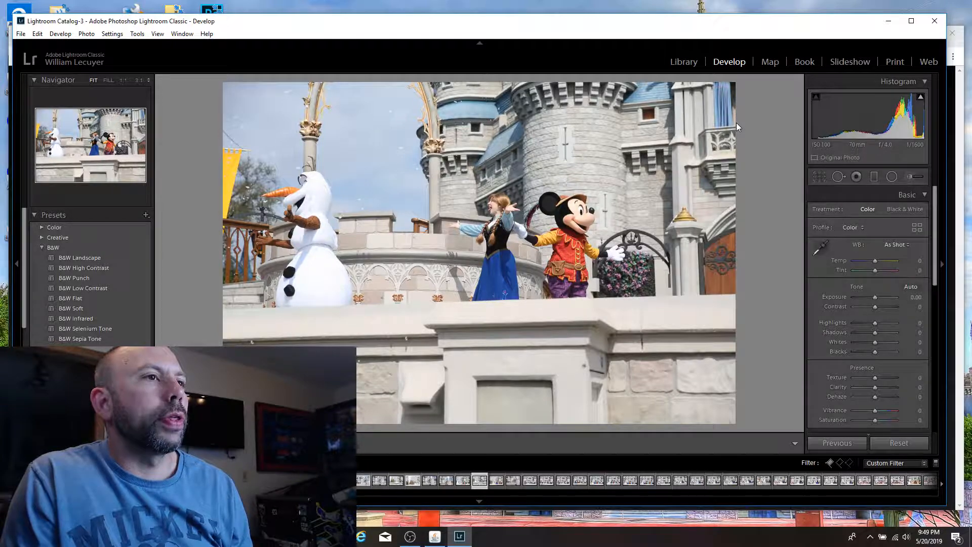
{"action": "key", "text": "p"}
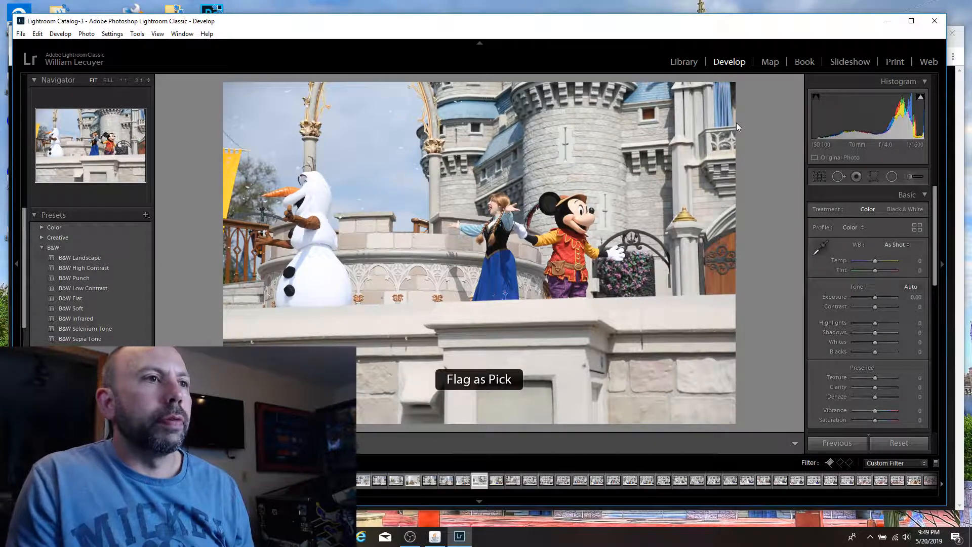
Step: Crop the Olaf, Anna and Mickey shot tighter at the original aspect, trimming the lower stage wall and the wooden door
{"action": "key", "text": "r"}
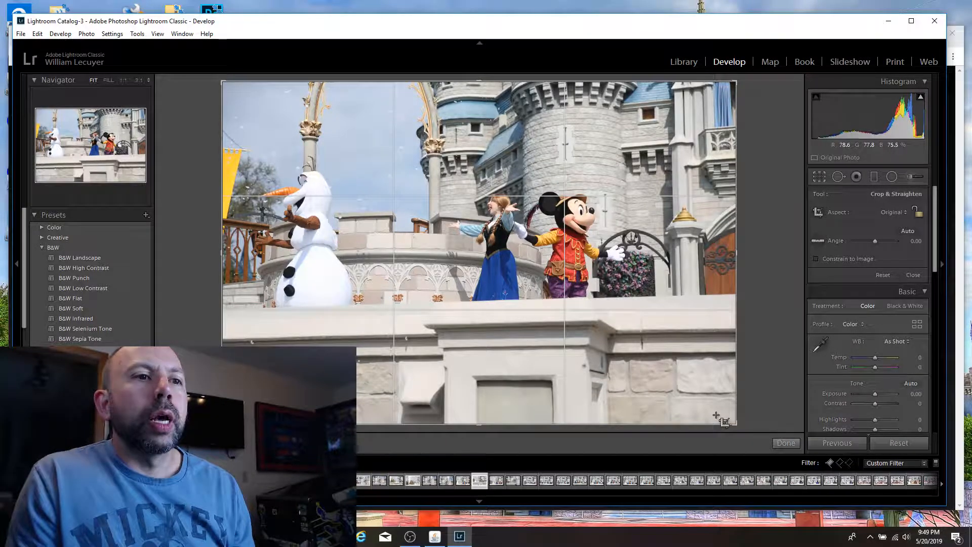
{"action": "left_click_drag", "start_coordinate": [737, 424], "coordinate": [716, 381]}
{"action": "left_click_drag", "start_coordinate": [619, 312], "coordinate": [588, 311]}
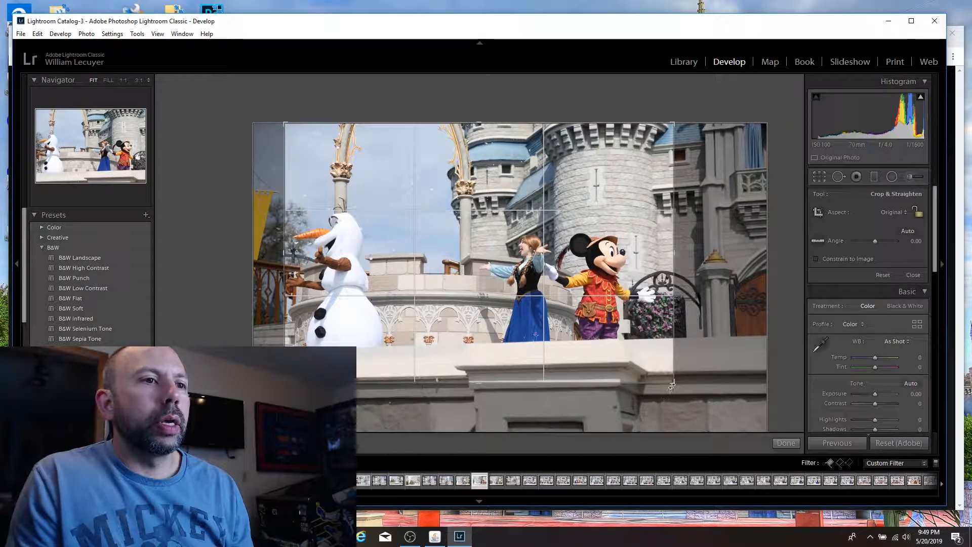
{"action": "mouse_move", "coordinate": [672, 385]}
{"action": "left_mouse_down"}
{"action": "mouse_move", "coordinate": [685, 395]}
{"action": "mouse_move", "coordinate": [643, 369]}
{"action": "mouse_move", "coordinate": [699, 370]}
{"action": "mouse_move", "coordinate": [676, 374]}
{"action": "left_mouse_up"}
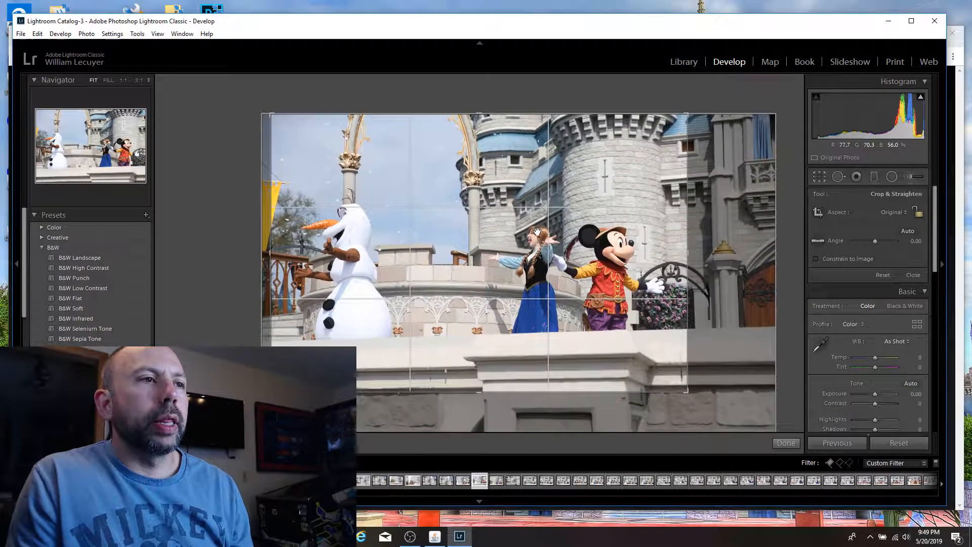
{"action": "key", "text": "Return"}
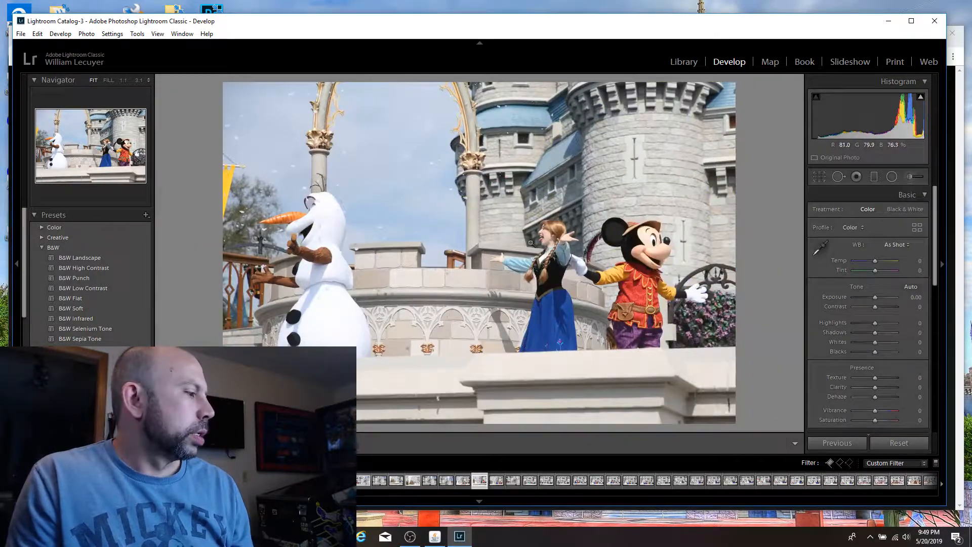
Step: Check Anna's face at 1:1, flag the cropped Olaf, Anna and Mickey shot as a pick, and browse the neighbouring stage shots
{"action": "left_click", "coordinate": [548, 247]}
{"action": "left_click", "coordinate": [552, 214]}
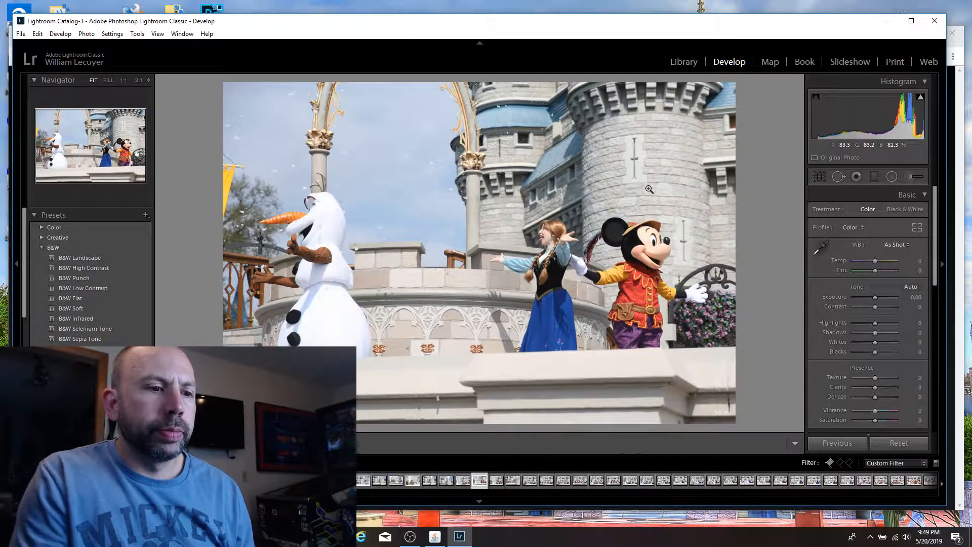
{"action": "key", "text": "p"}
{"action": "key", "text": "Right"}
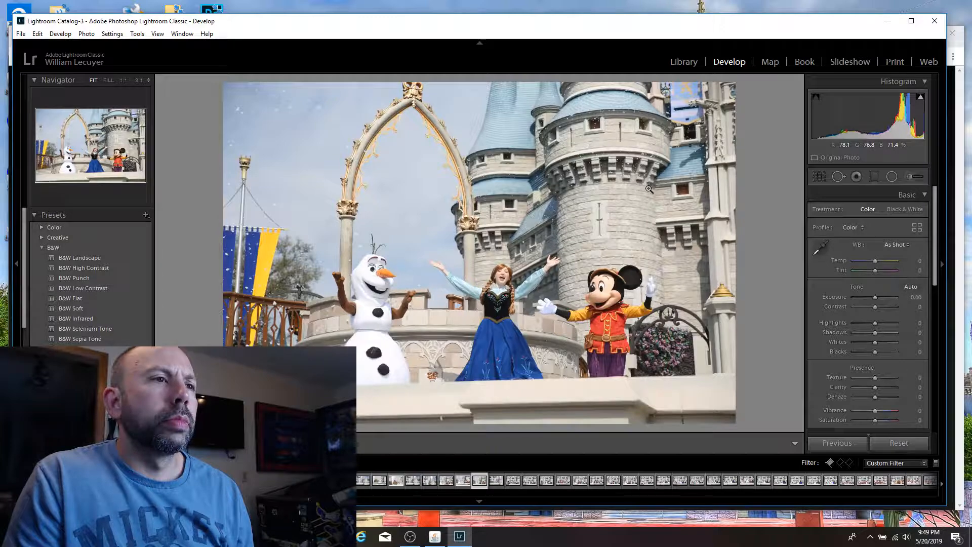
{"action": "key", "text": "Left"}
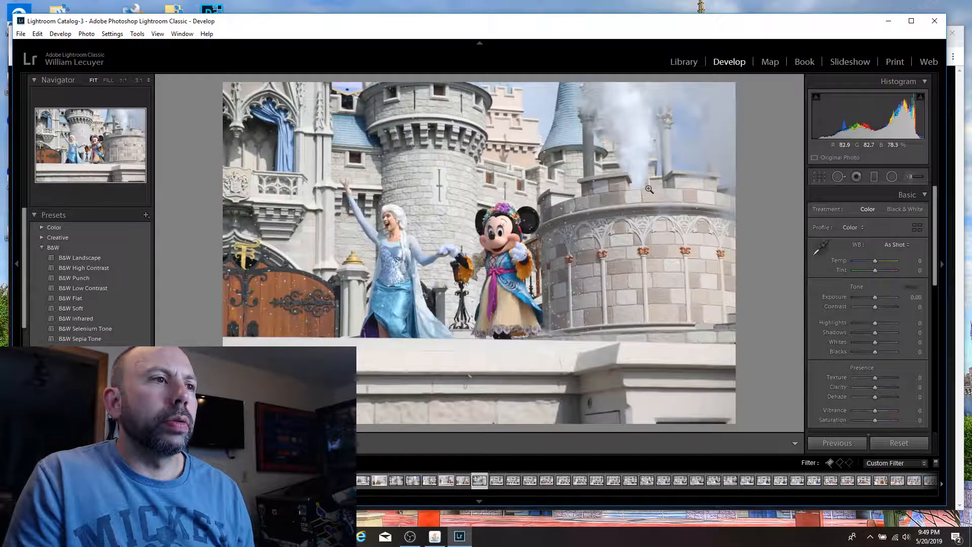
Step: Compare the Elsa and Minnie steam shot with its neighbour, and crop it tighter around the pair at the original aspect
{"action": "key", "text": "p"}
{"action": "key", "text": "Right"}
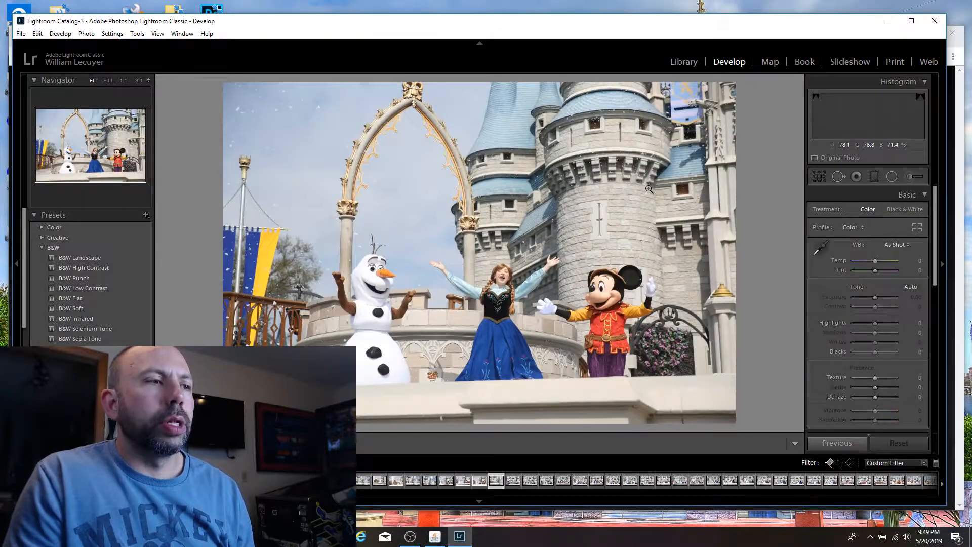
{"action": "key", "text": "p"}
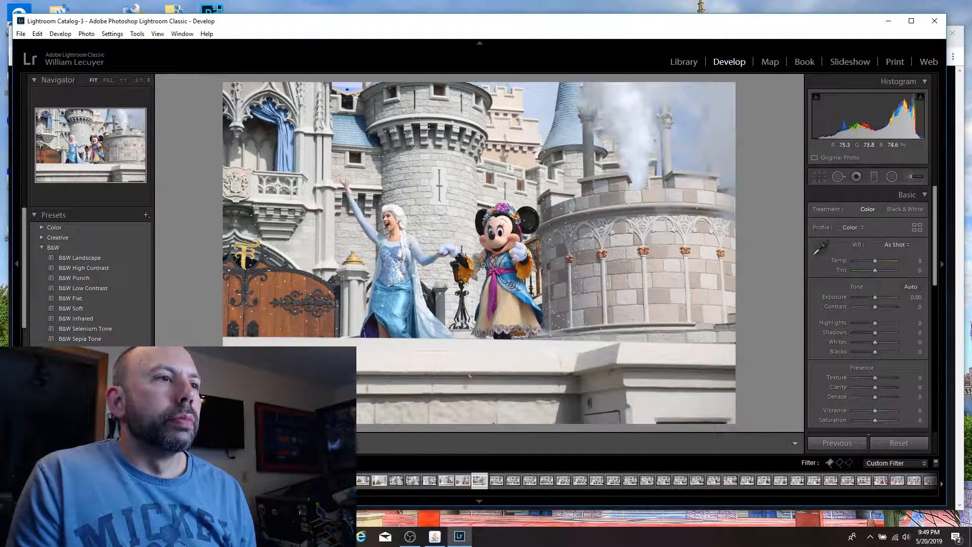
{"action": "key", "text": "r"}
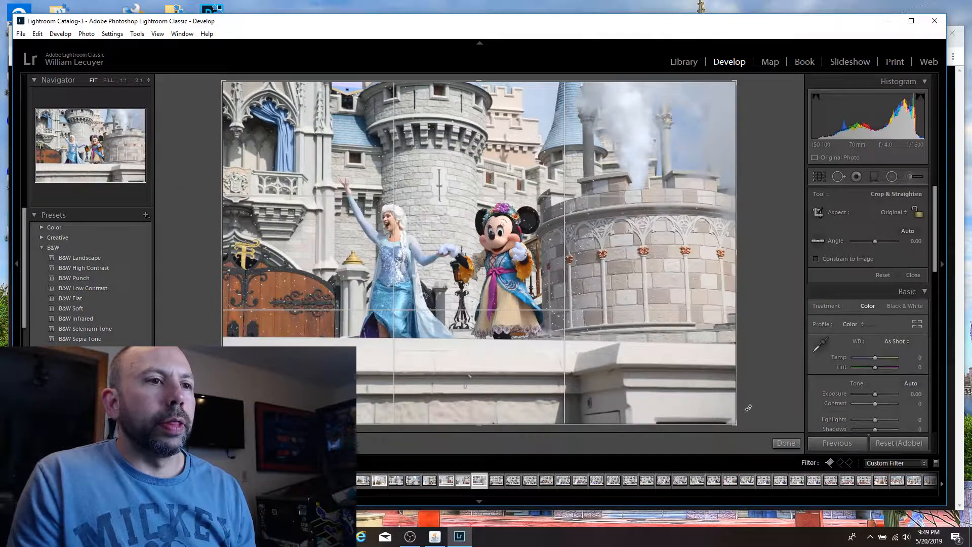
{"action": "left_click_drag", "start_coordinate": [734, 423], "coordinate": [687, 391]}
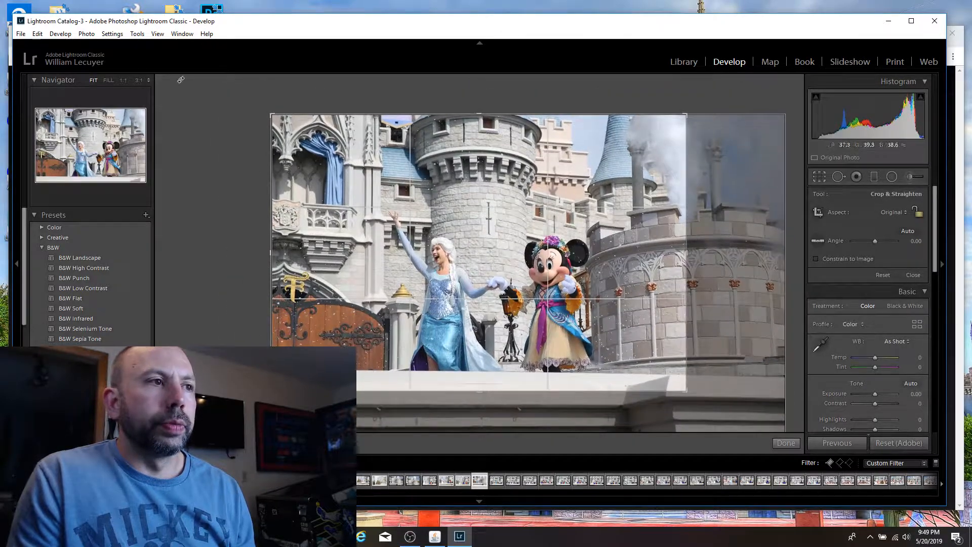
{"action": "left_click_drag", "start_coordinate": [272, 116], "coordinate": [307, 138]}
{"action": "left_click_drag", "start_coordinate": [447, 215], "coordinate": [459, 216]}
{"action": "key", "text": "Return"}
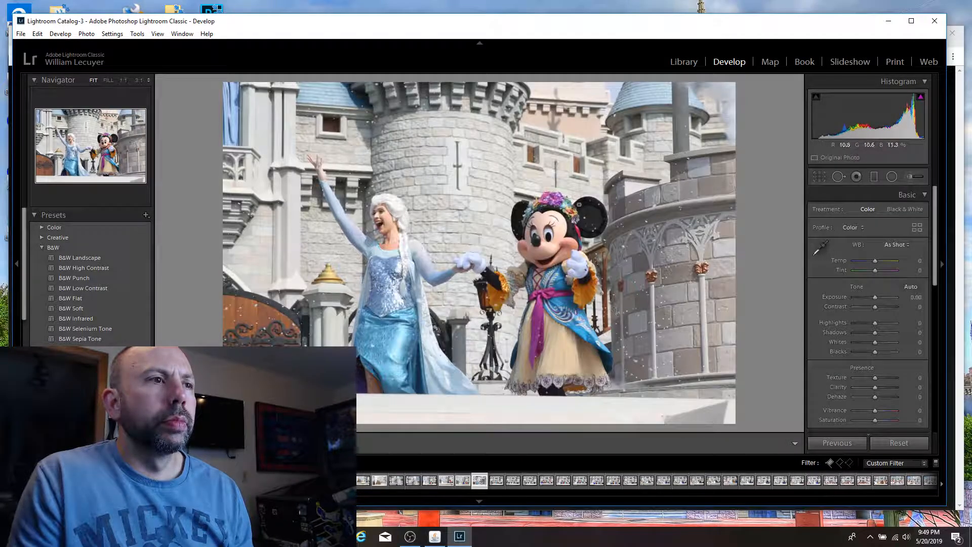
Step: Check Minnie's and Elsa's faces at 1:1 and flag the cropped shot of the pair as a pick
{"action": "left_click", "coordinate": [537, 241]}
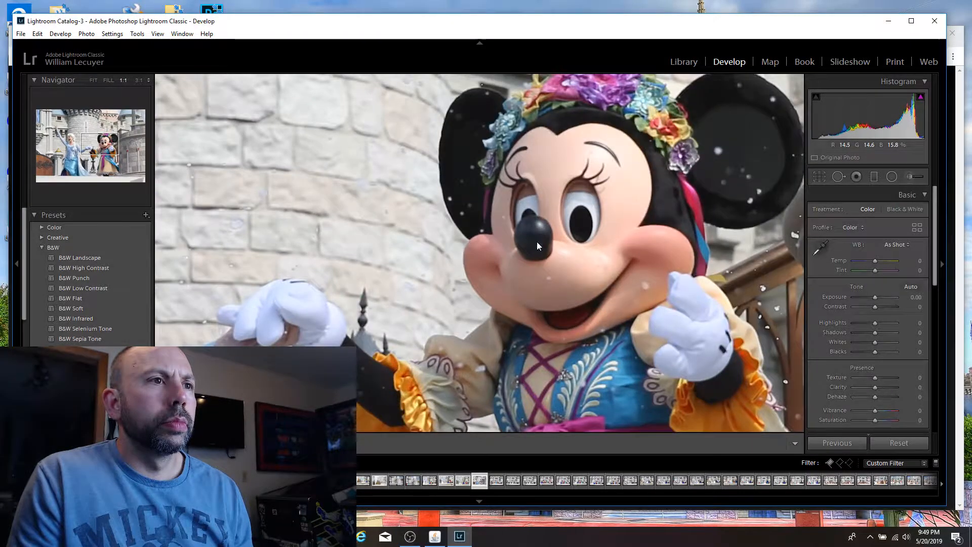
{"action": "left_click", "coordinate": [537, 242]}
{"action": "left_click", "coordinate": [376, 214]}
{"action": "left_click", "coordinate": [376, 215]}
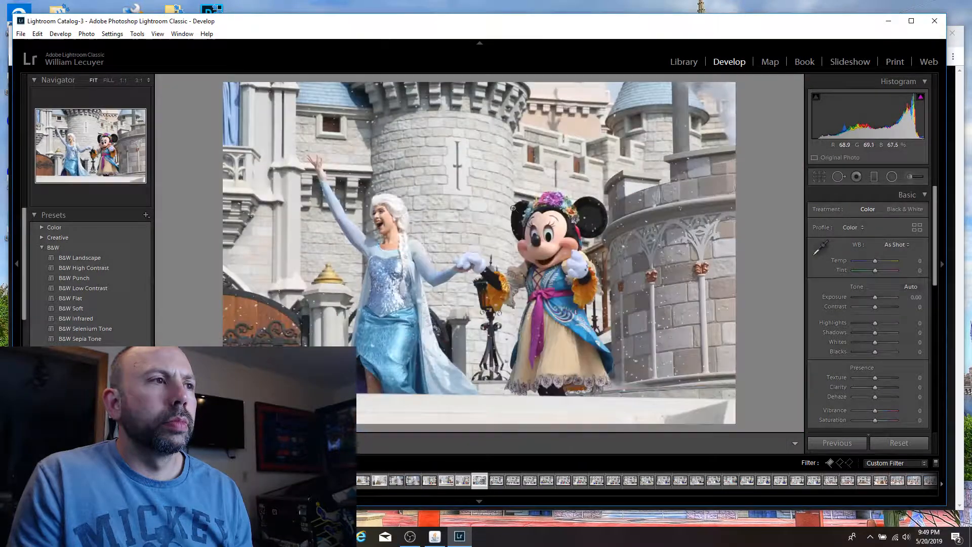
{"action": "key", "text": "p"}
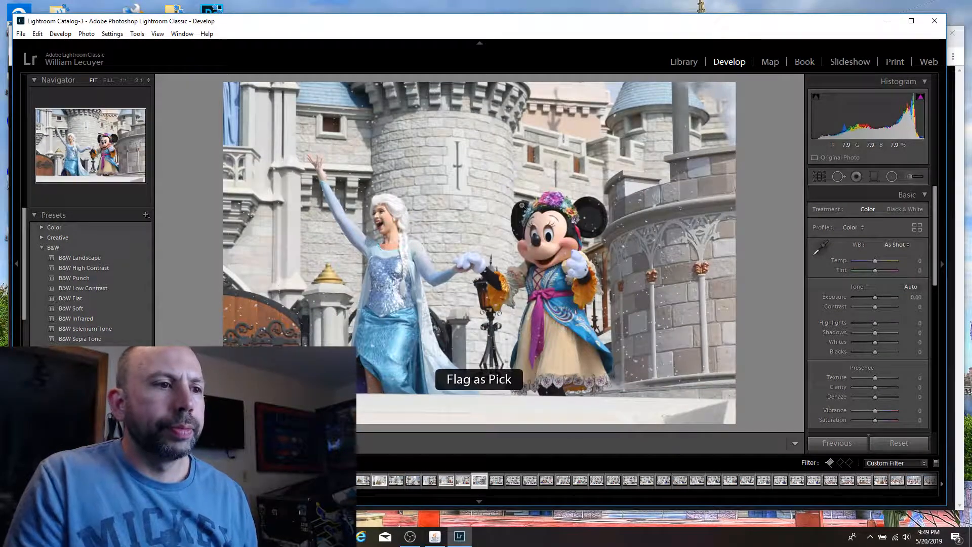
Step: Flag the shot of Elsa and Minnie holding hands face to face as a pick, and crop Mickey out at the original aspect
{"action": "key", "text": "Right"}
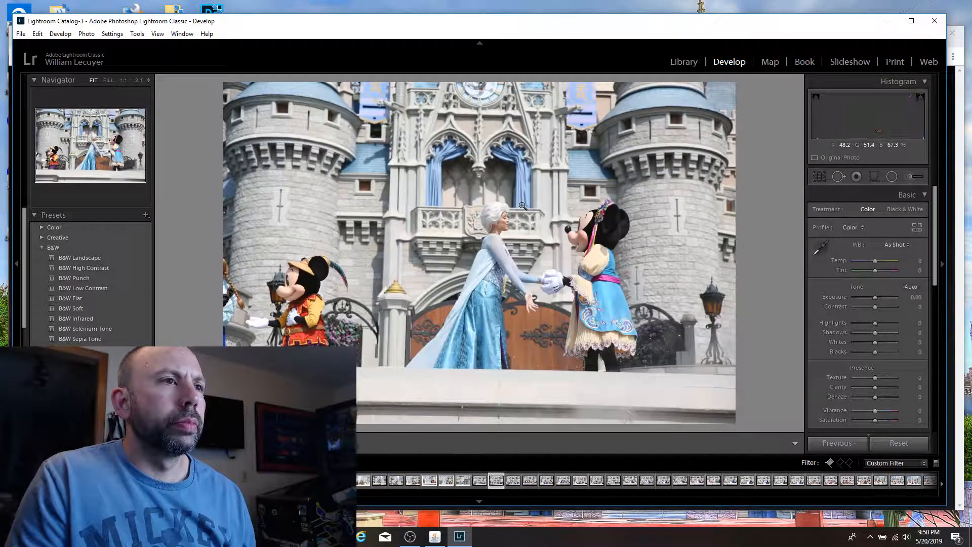
{"action": "key", "text": "Left"}
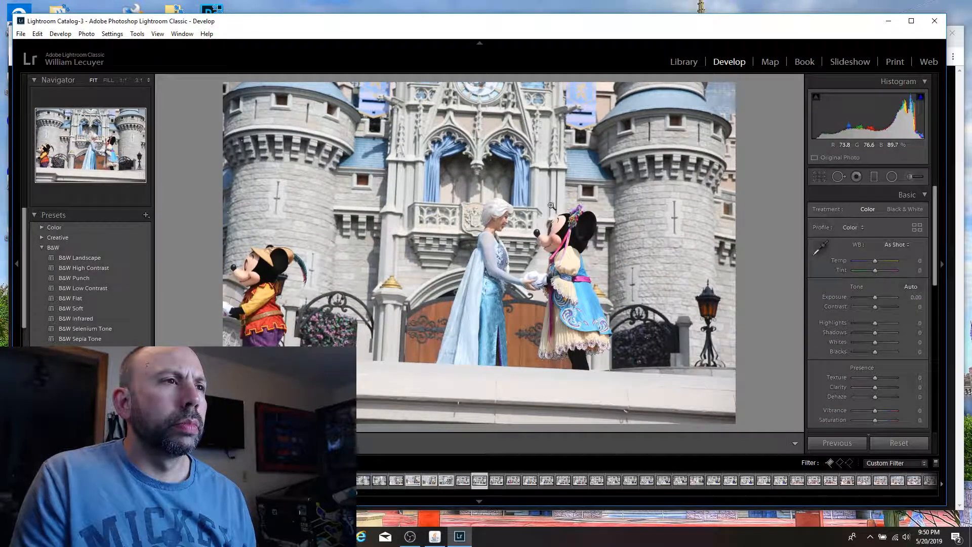
{"action": "key", "text": "p"}
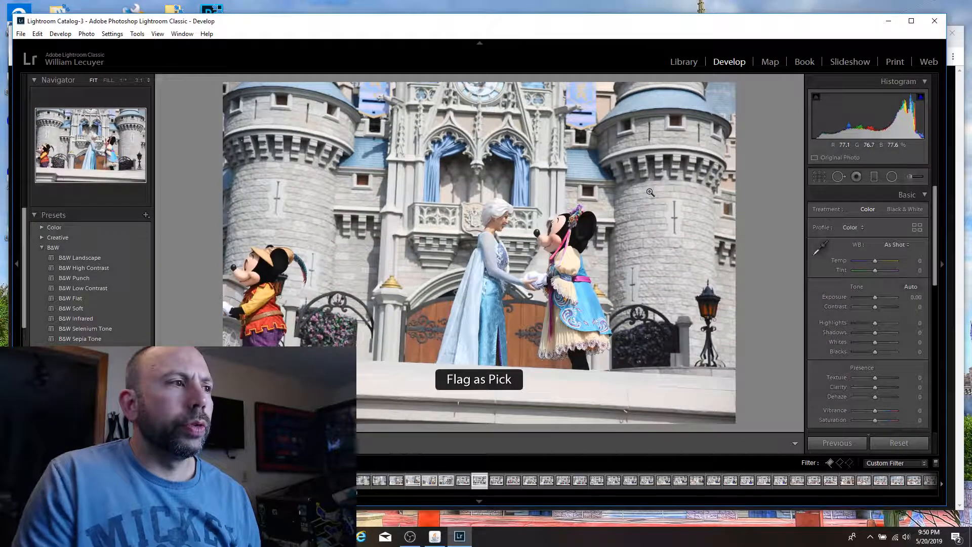
{"action": "key", "text": "r"}
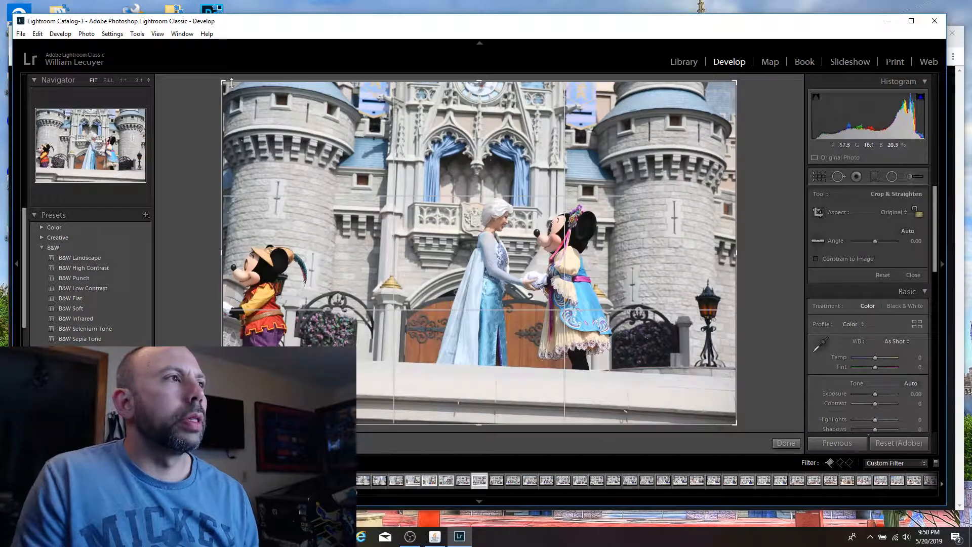
{"action": "left_click_drag", "start_coordinate": [222, 82], "coordinate": [363, 136]}
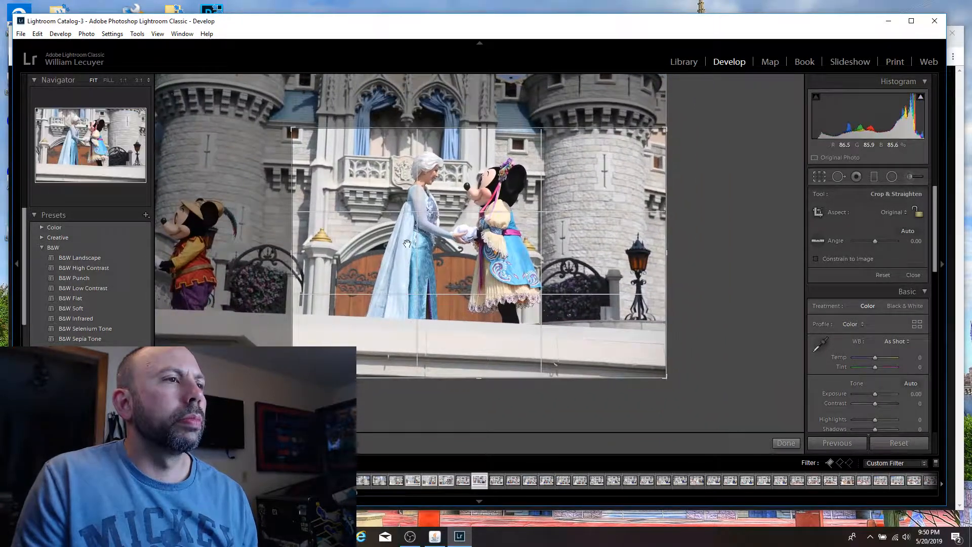
{"action": "key", "text": "Return"}
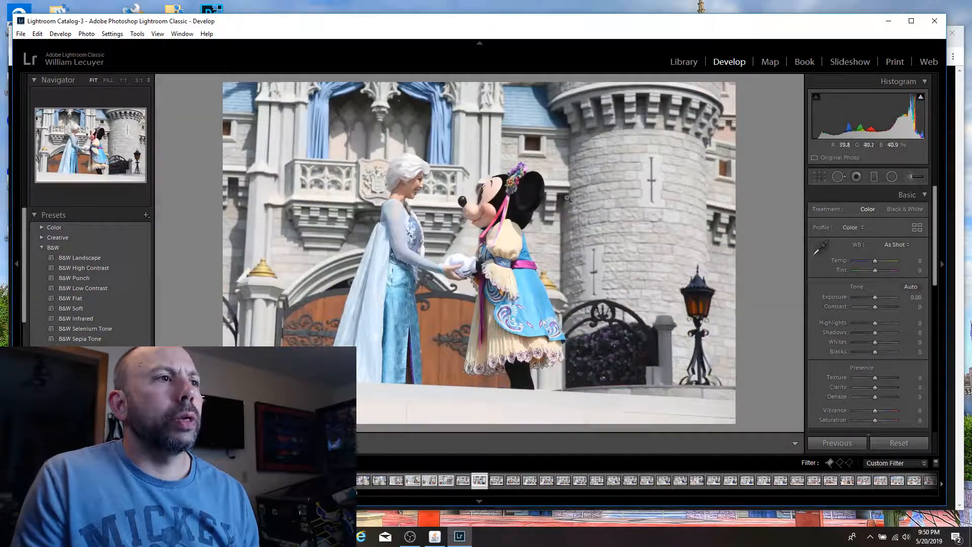
Step: Tighten the face-to-face Elsa and Minnie crop to trim the lower stage wall, and rotate the image to an angle of -2.95
{"action": "key", "text": "r"}
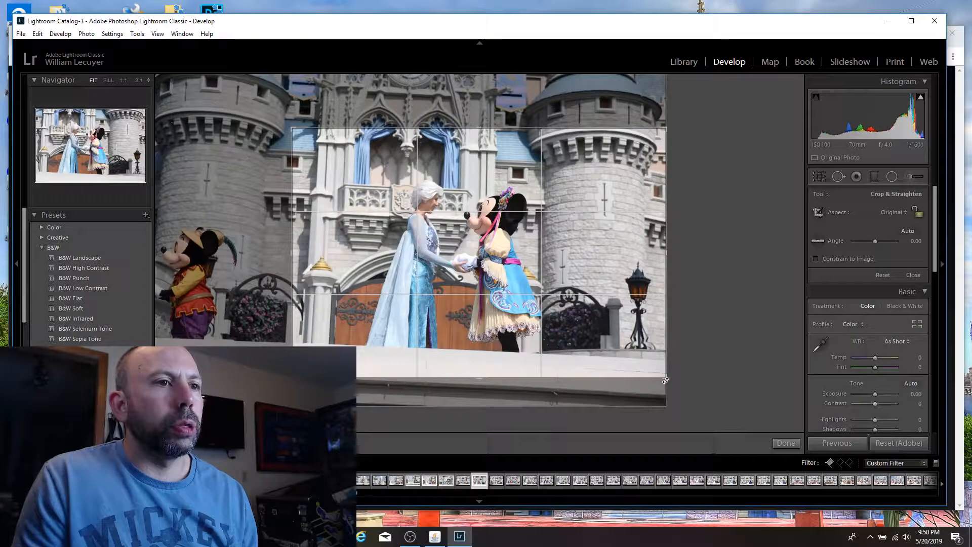
{"action": "left_click_drag", "start_coordinate": [664, 381], "coordinate": [642, 358]}
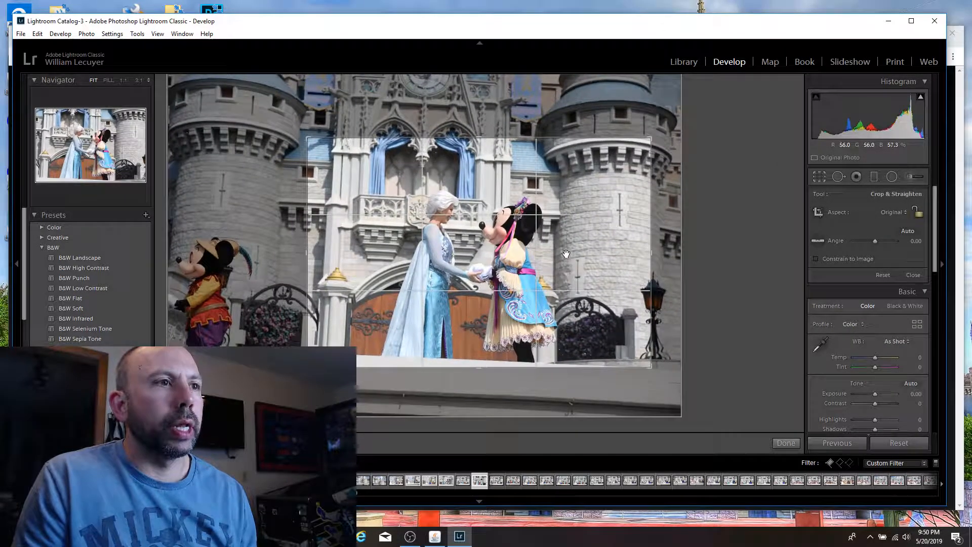
{"action": "left_click_drag", "start_coordinate": [594, 116], "coordinate": [558, 151]}
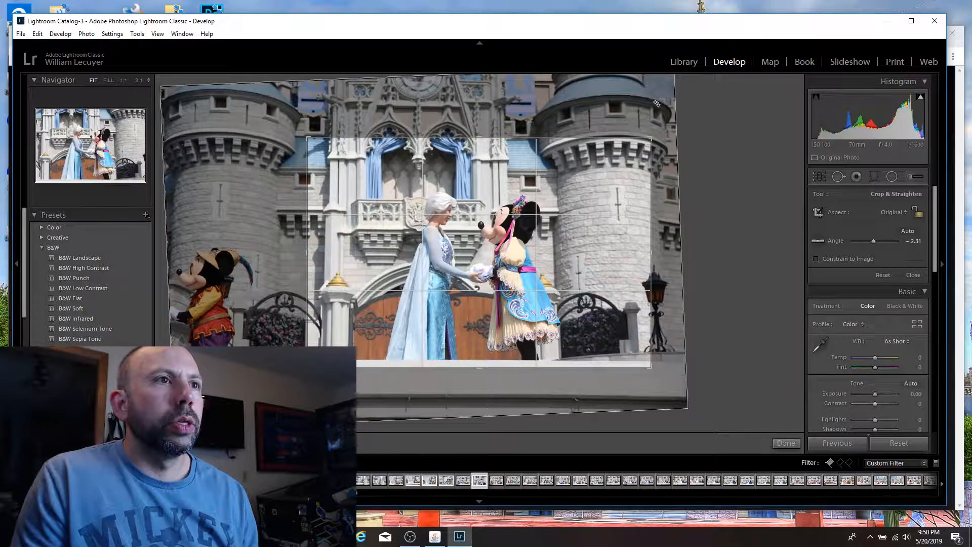
{"action": "left_click_drag", "start_coordinate": [657, 104], "coordinate": [656, 100]}
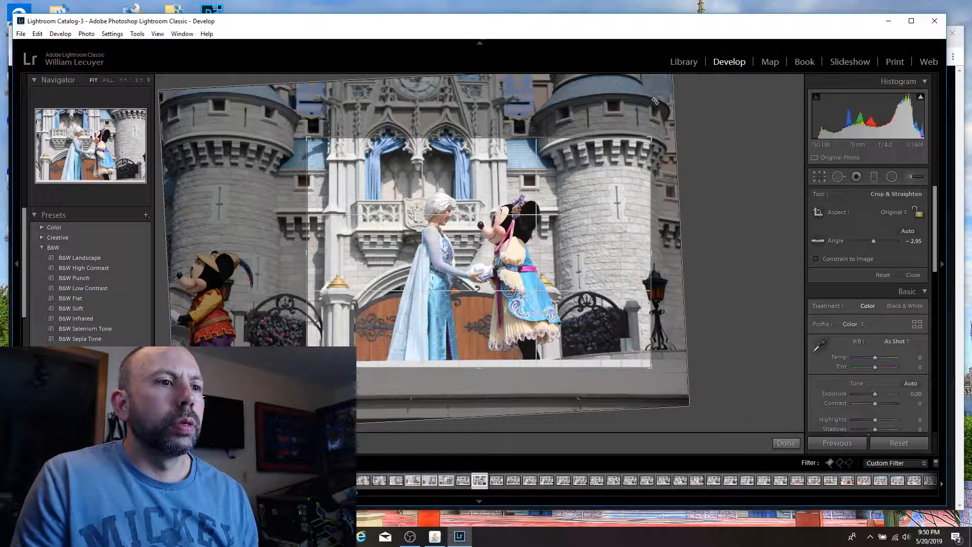
{"action": "double_click", "coordinate": [438, 242]}
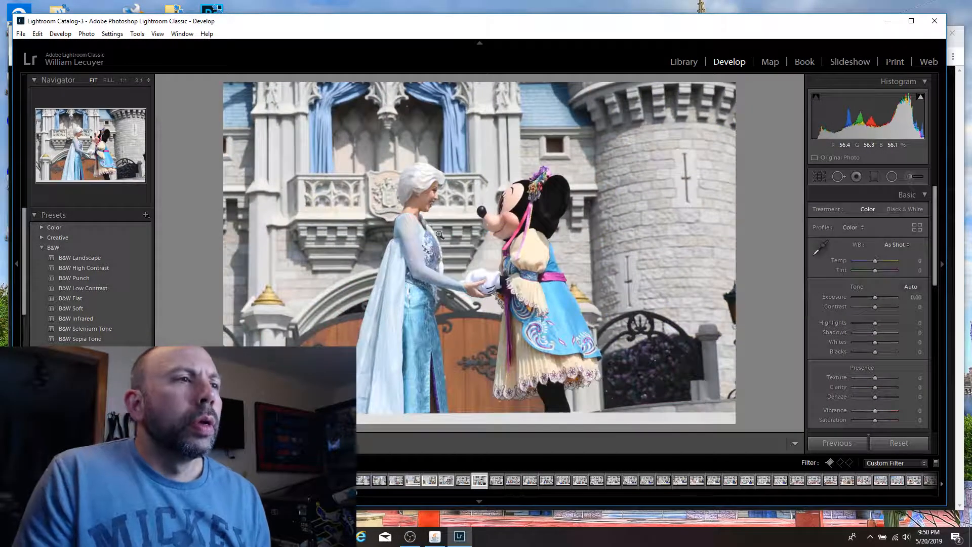
Step: Check Elsa's face at 1:1 and flag the straightened Elsa and Minnie shot as a pick
{"action": "left_click", "coordinate": [434, 186]}
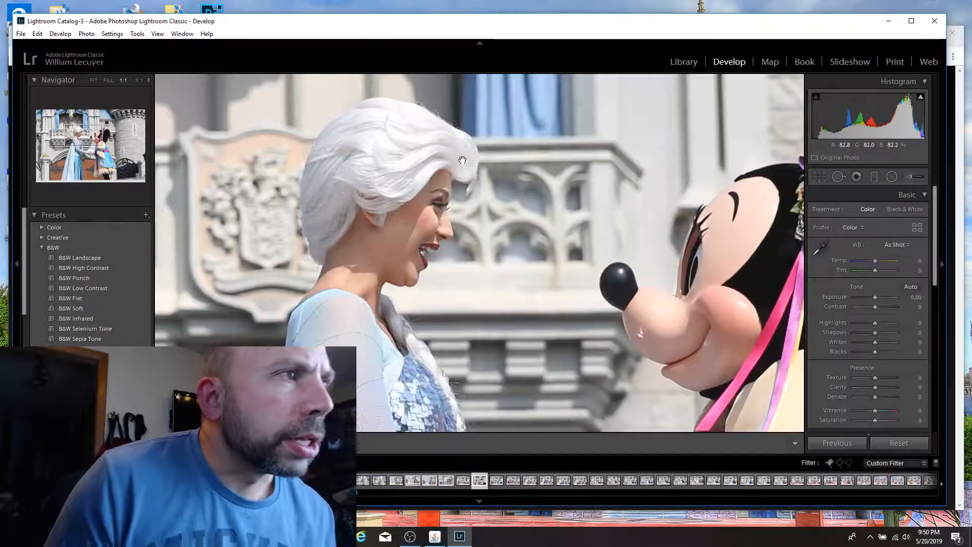
{"action": "left_click", "coordinate": [462, 160]}
{"action": "key", "text": "p"}
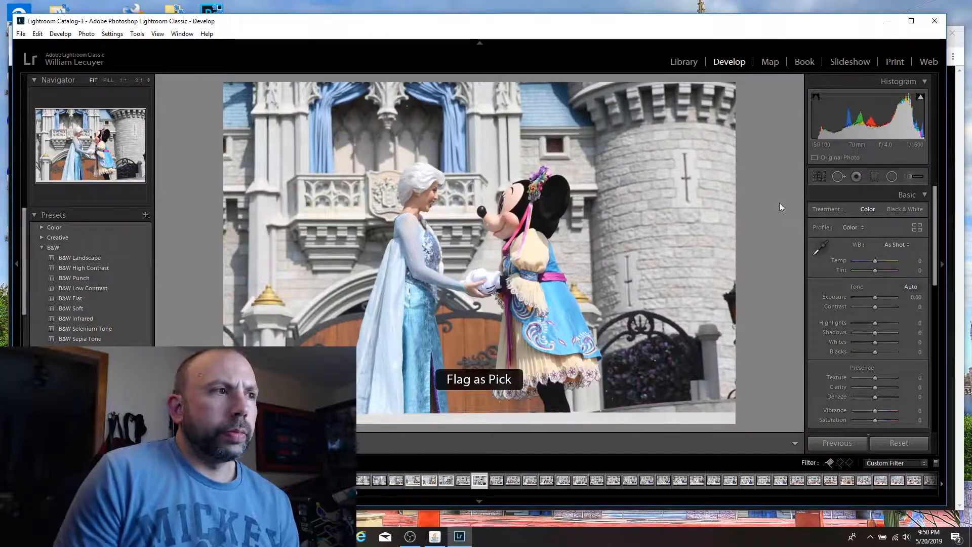
Step: Compare the neighbouring stage shots and flag the one of Olaf, Anna, Mickey, Elsa and Minnie lined up facing the audience as a pick
{"action": "key", "text": "Right"}
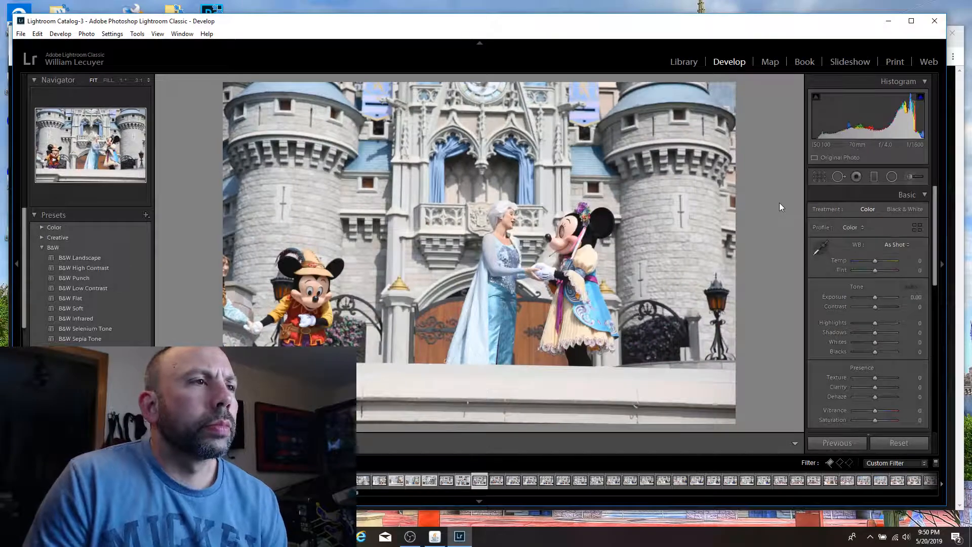
{"action": "key", "text": "Right"}
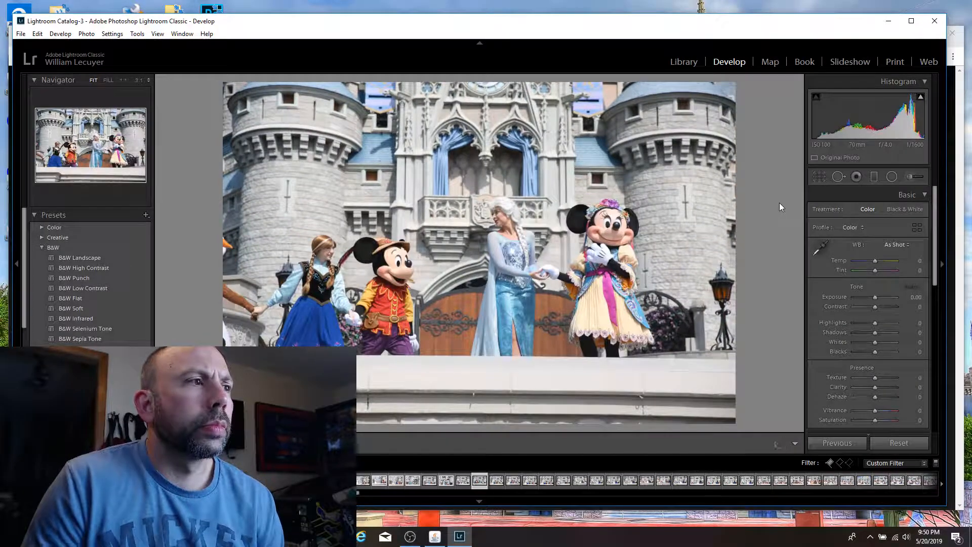
{"action": "key", "text": "Left"}
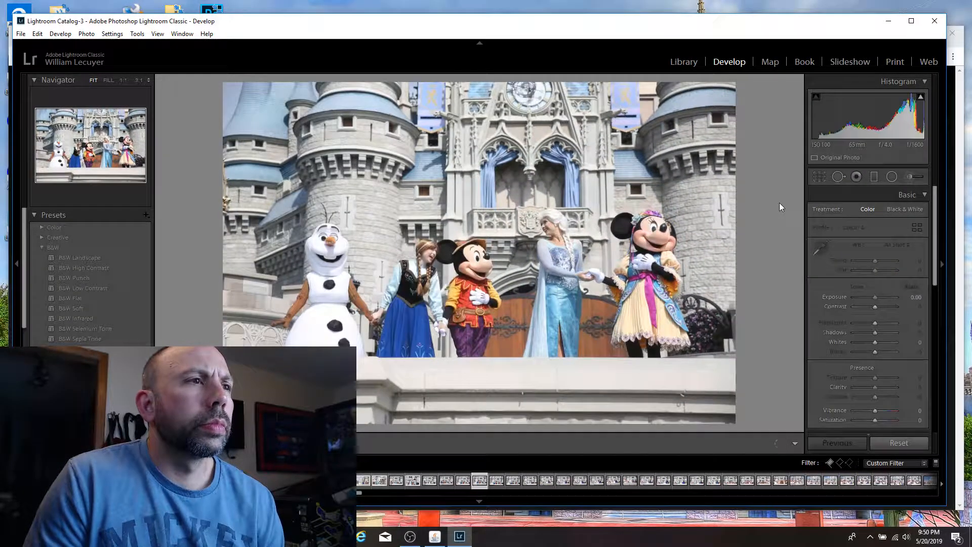
{"action": "key", "text": "Left"}
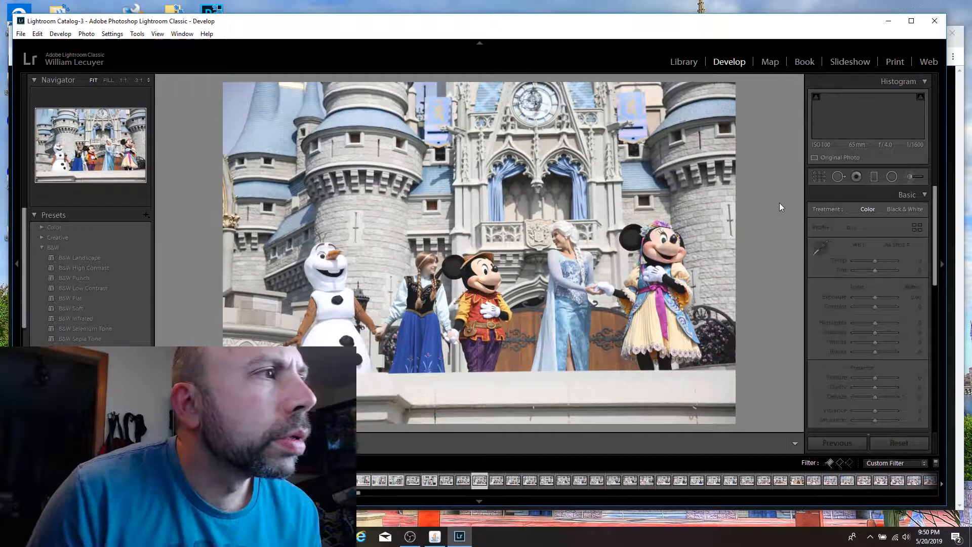
{"action": "key", "text": "Left"}
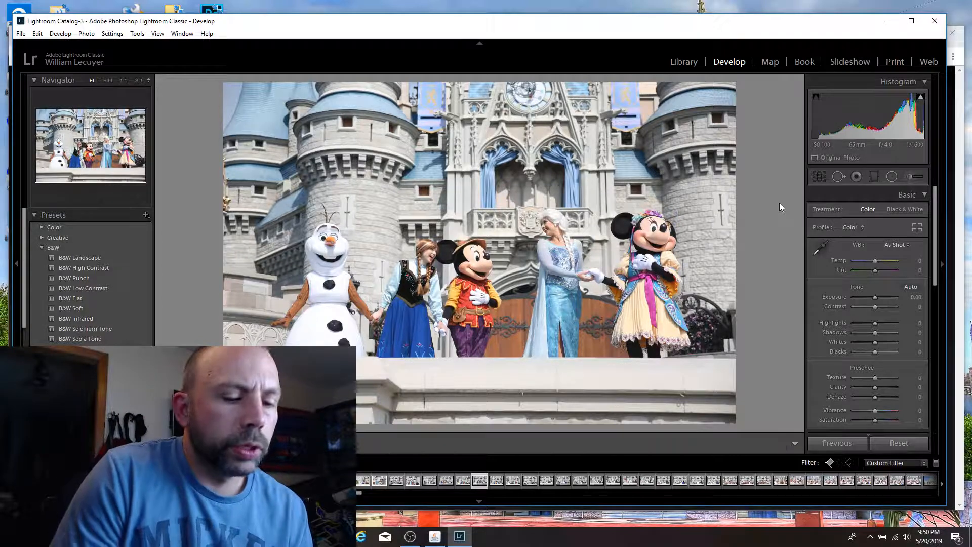
{"action": "key", "text": "p"}
Step: Browse the following stage shots up to Elsa, Olaf and Anna holding hands among the royal dancers
{"action": "key", "text": "Right"}
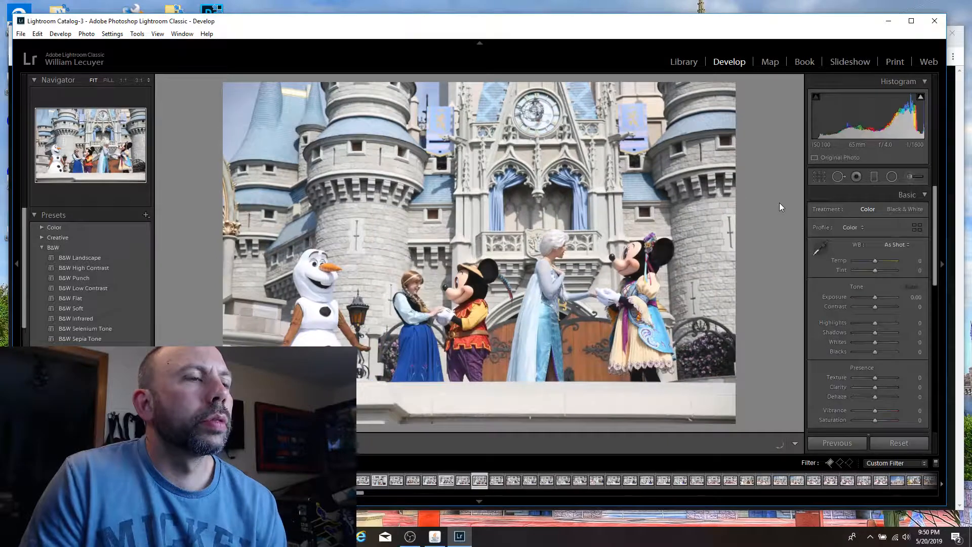
{"action": "key", "text": "Right"}
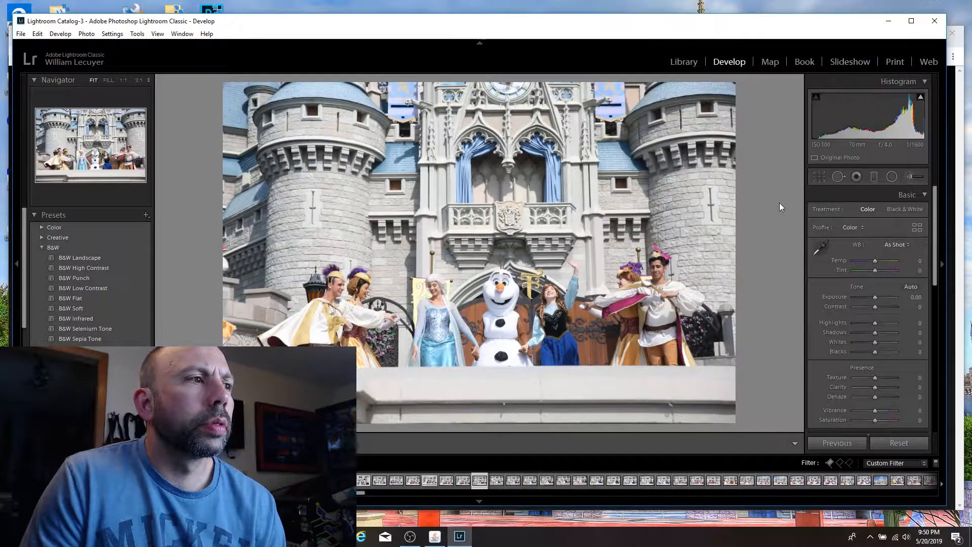
{"action": "key", "text": "Right"}
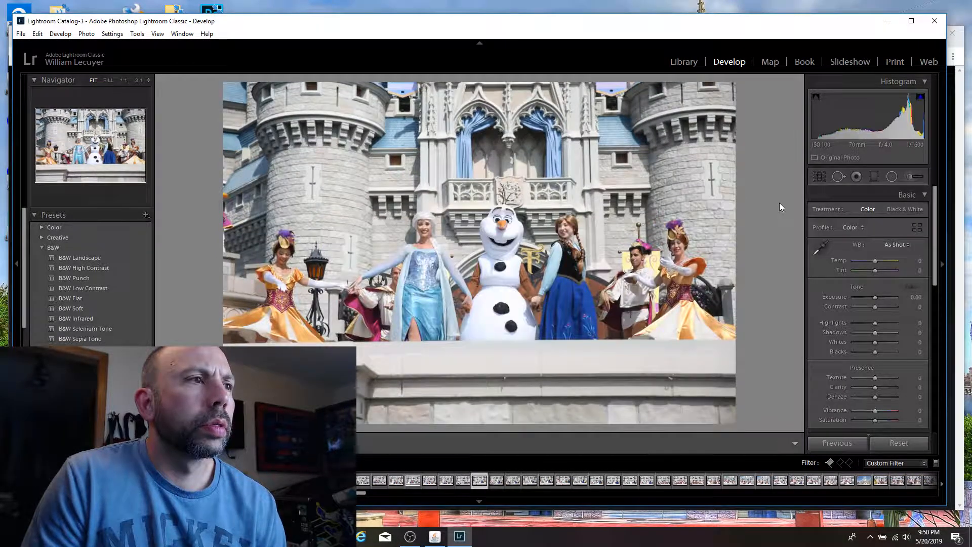
{"action": "key", "text": "Right"}
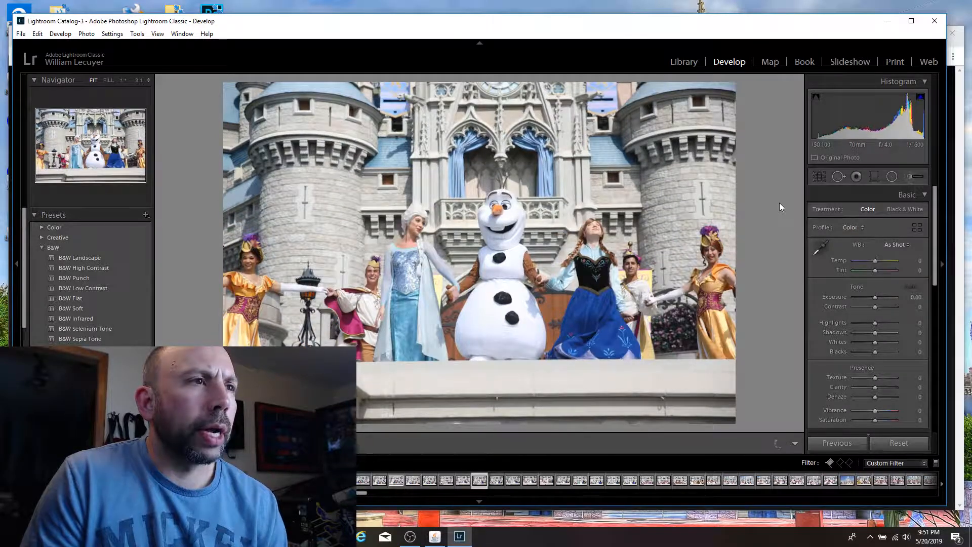
{"action": "key", "text": "Right"}
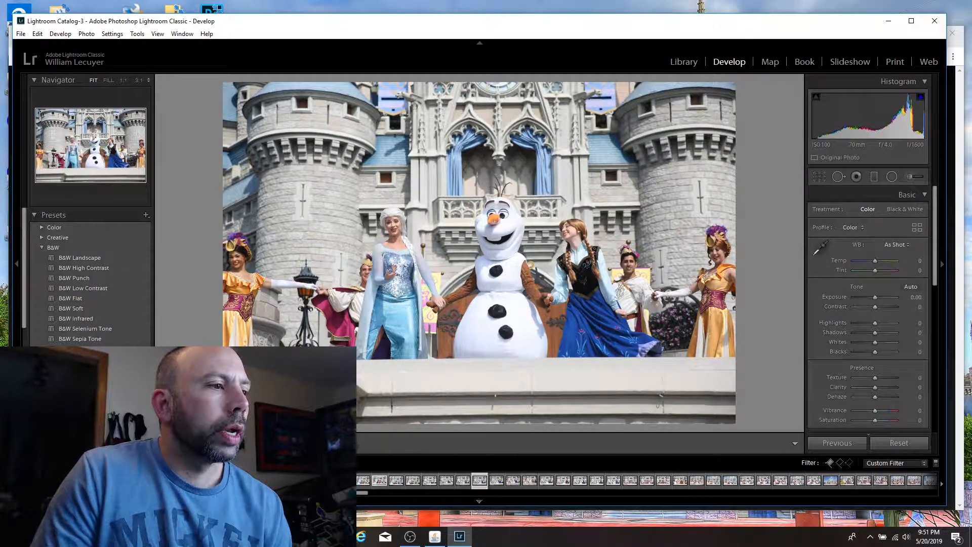
Step: Skip ahead through the later photos to locate the start of the parade series at the black-uniformed saxophone players
{"action": "scroll", "coordinate": [449, 477], "scroll_direction": "down", "scroll_amount": 10}
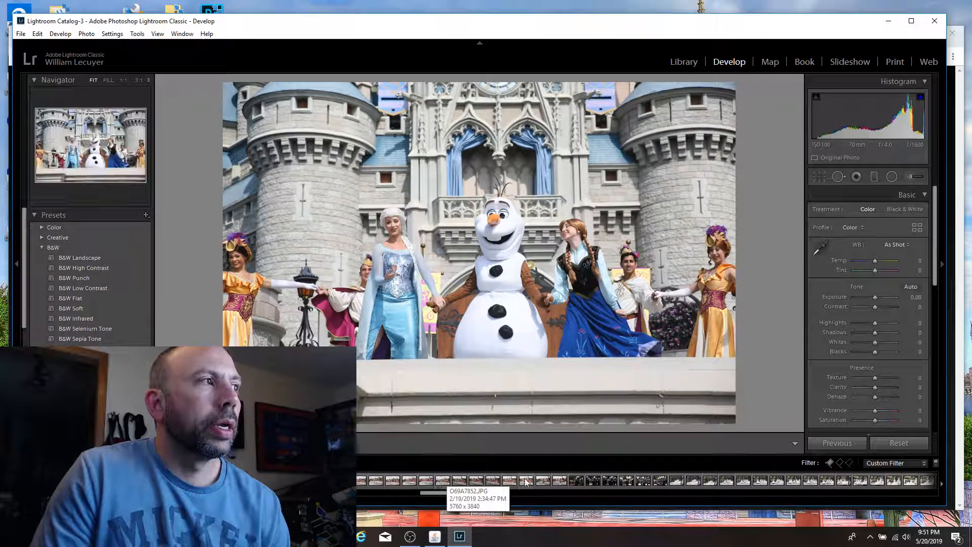
{"action": "left_click", "coordinate": [428, 483]}
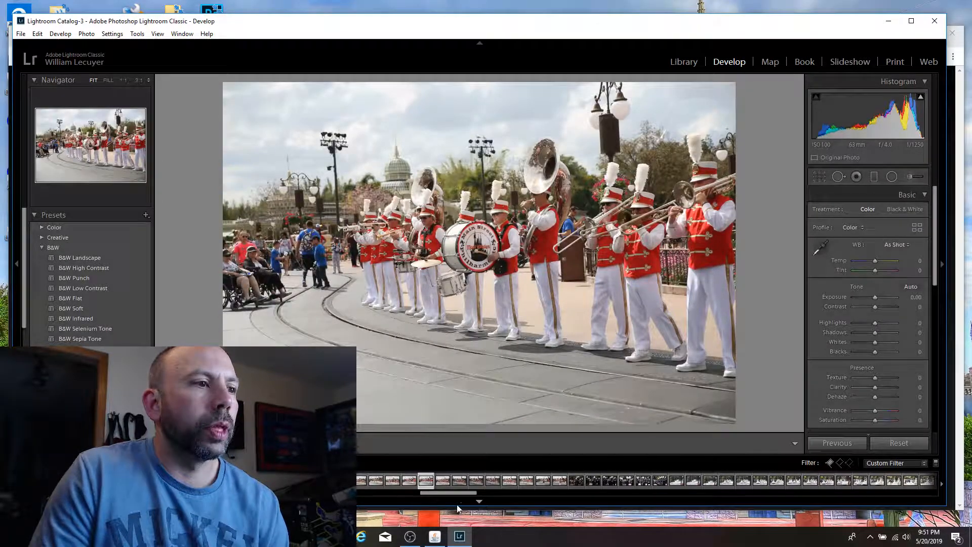
{"action": "left_click_drag", "start_coordinate": [454, 495], "coordinate": [500, 487]}
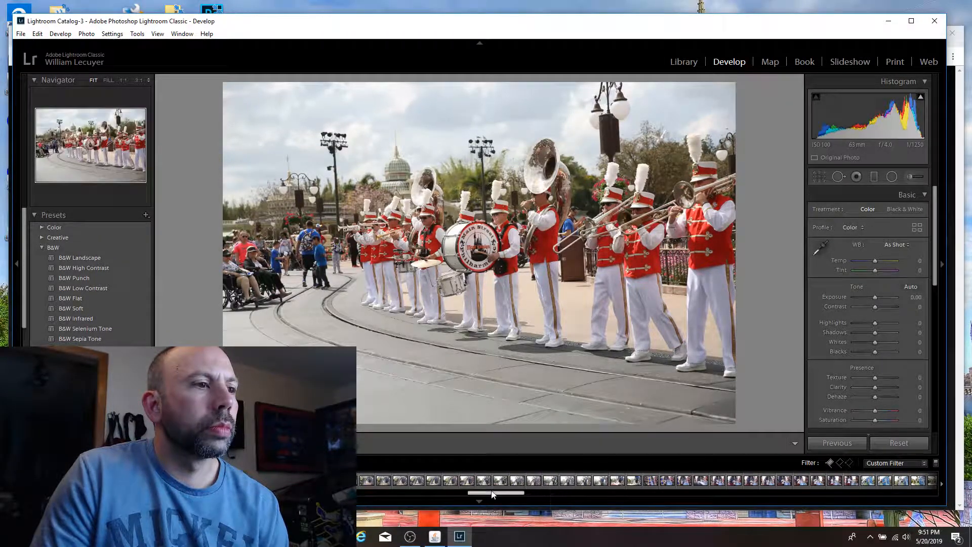
{"action": "left_click_drag", "start_coordinate": [493, 494], "coordinate": [504, 494]}
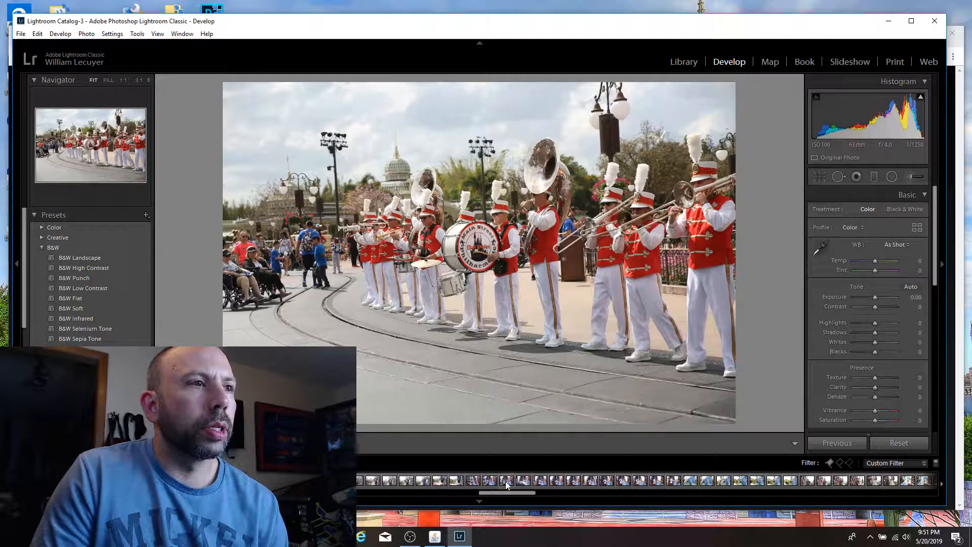
{"action": "left_click", "coordinate": [506, 482]}
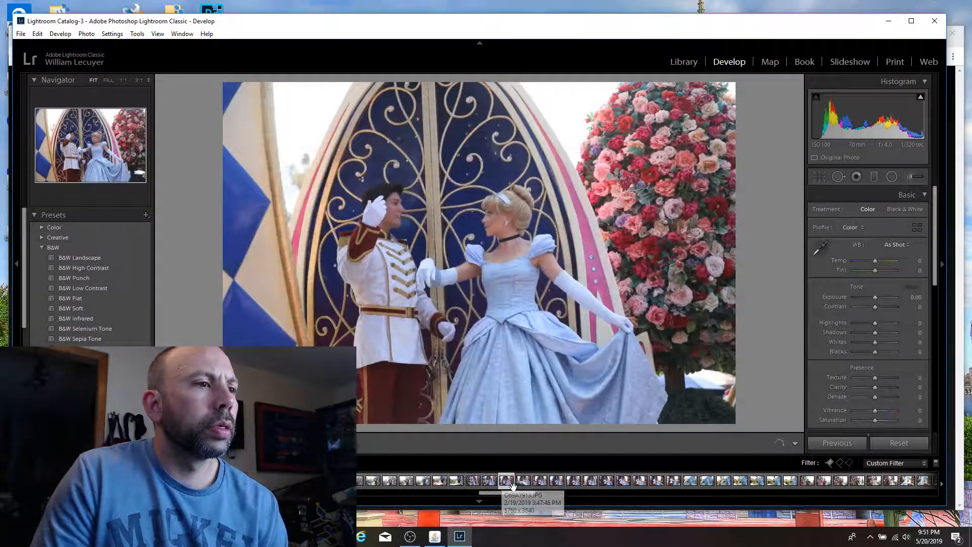
{"action": "mouse_move", "coordinate": [519, 493]}
{"action": "left_mouse_down"}
{"action": "mouse_move", "coordinate": [575, 494]}
{"action": "mouse_move", "coordinate": [502, 488]}
{"action": "left_mouse_up"}
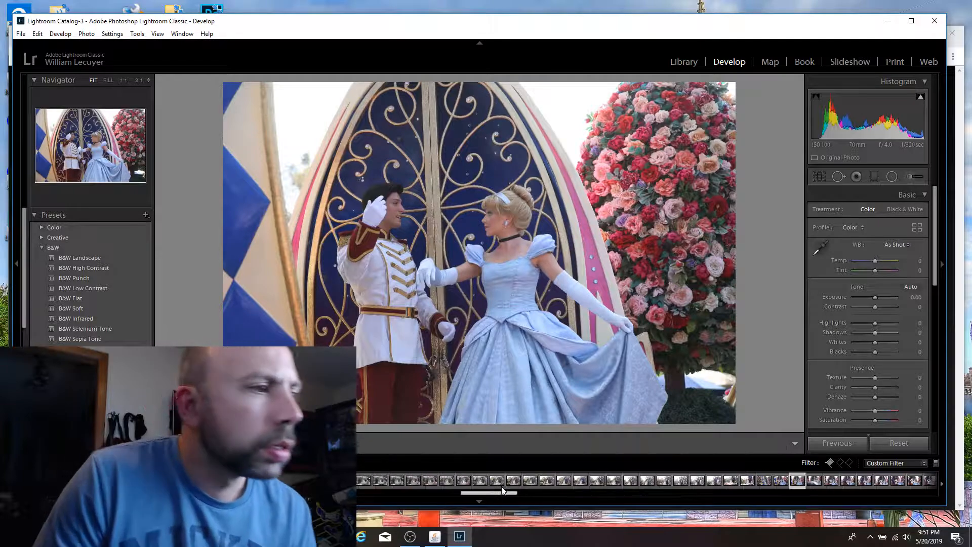
{"action": "left_click", "coordinate": [433, 479]}
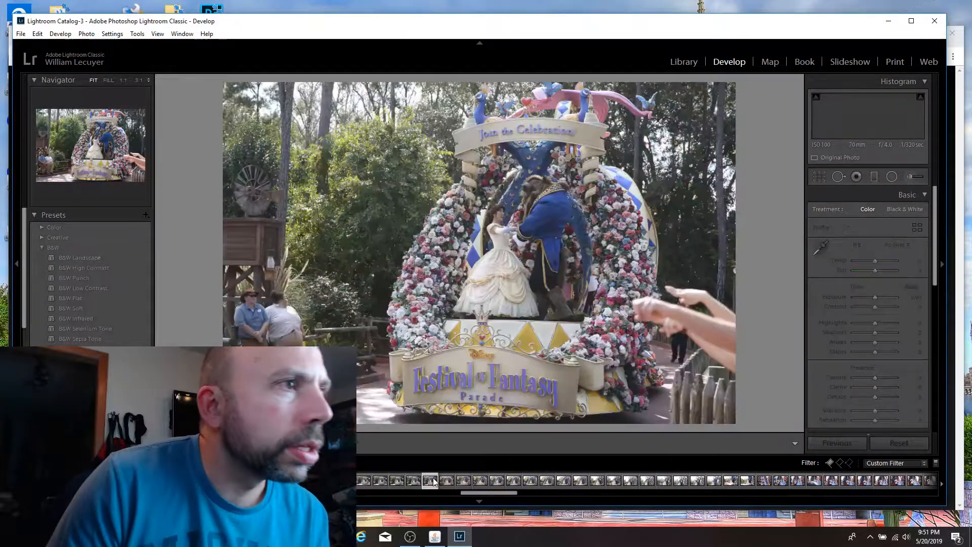
{"action": "left_click_drag", "start_coordinate": [489, 493], "coordinate": [456, 494]}
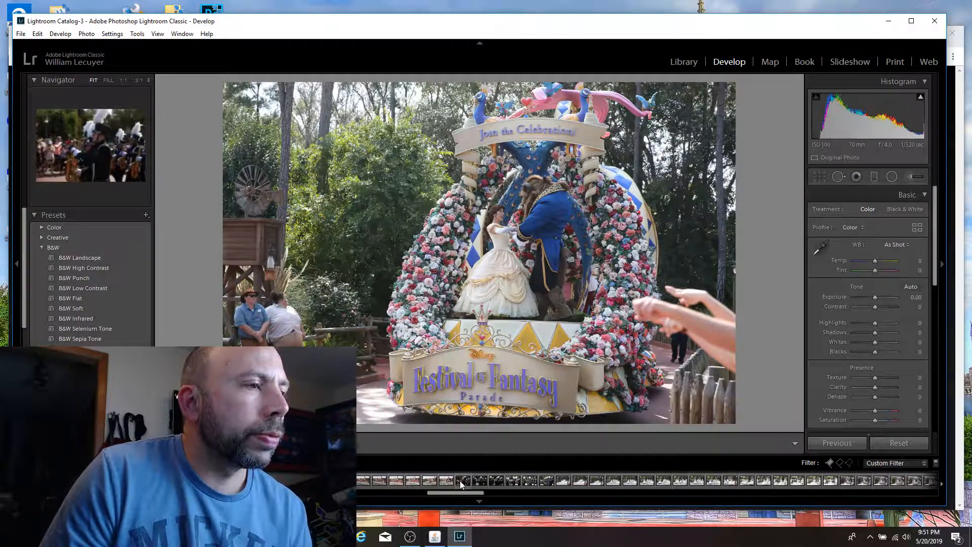
{"action": "left_click", "coordinate": [461, 481]}
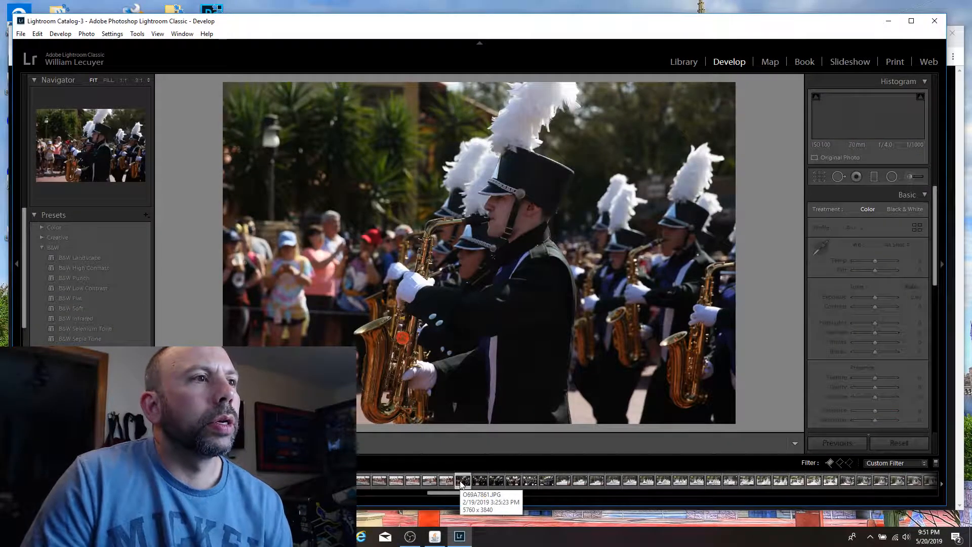
Step: Browse the black-uniformed marching band shots from the saxophone players through to the drum line
{"action": "key", "text": "Right"}
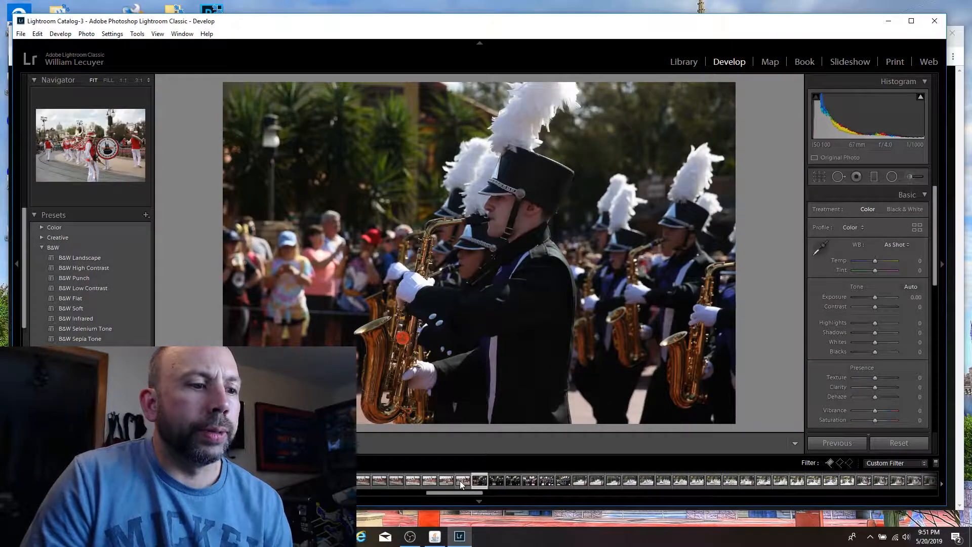
{"action": "key", "text": "Right"}
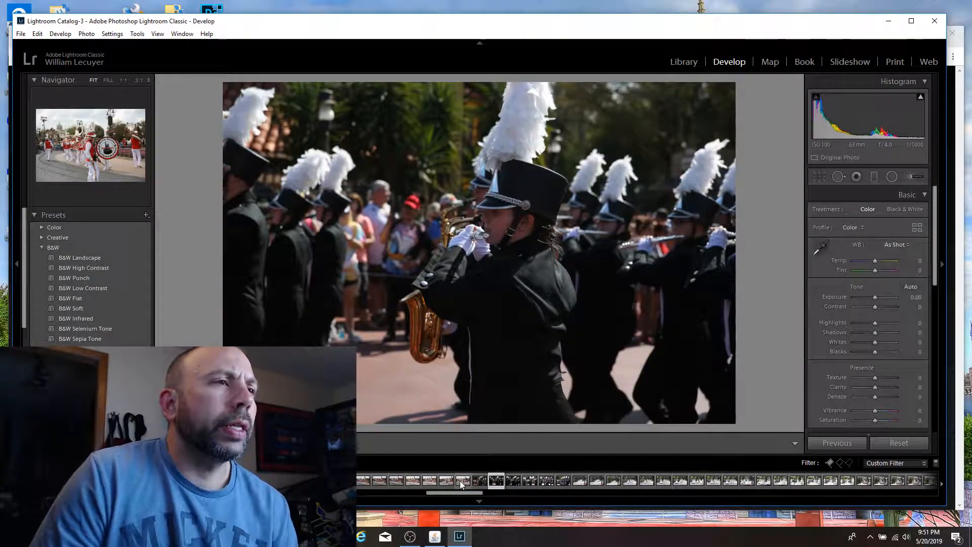
{"action": "key", "text": "Right"}
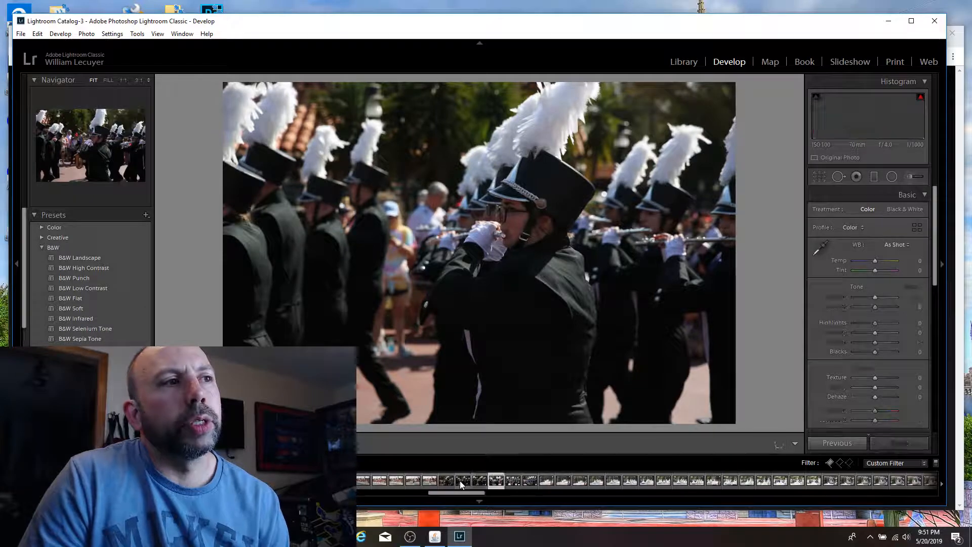
{"action": "key", "text": "Right"}
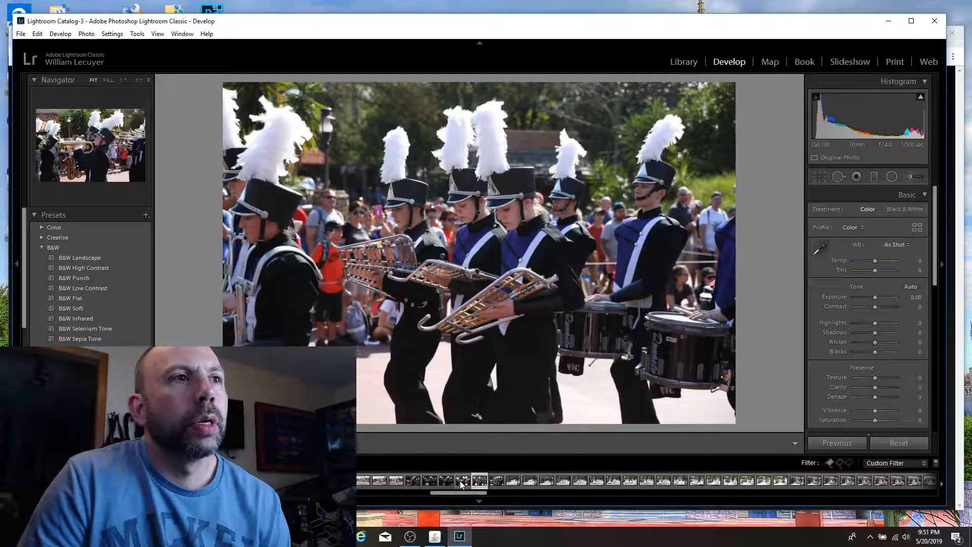
{"action": "key", "text": "Right"}
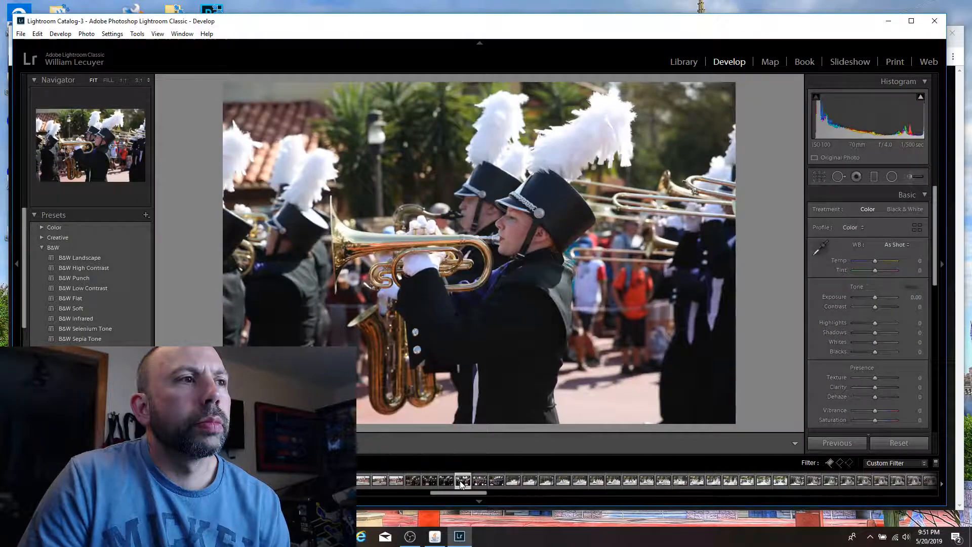
{"action": "key", "text": "Right"}
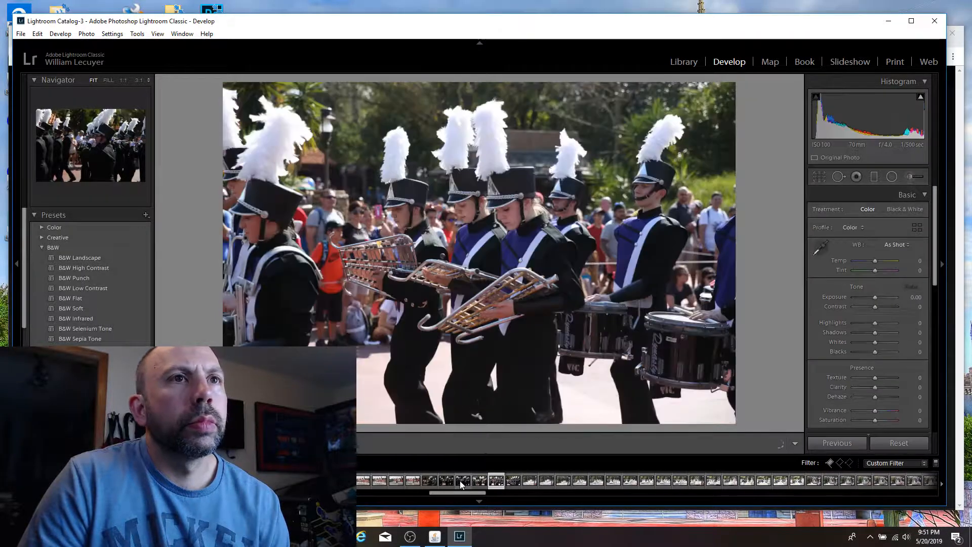
{"action": "key", "text": "Left"}
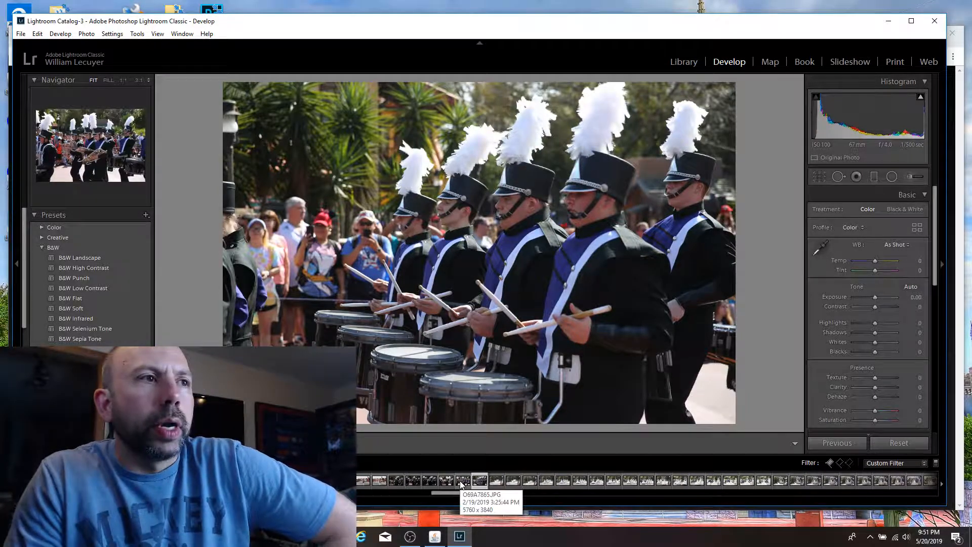
Step: Browse the first parade dancer shots and check the faces of the leading yellow-and-white couple at 1:1
{"action": "key", "text": "Right"}
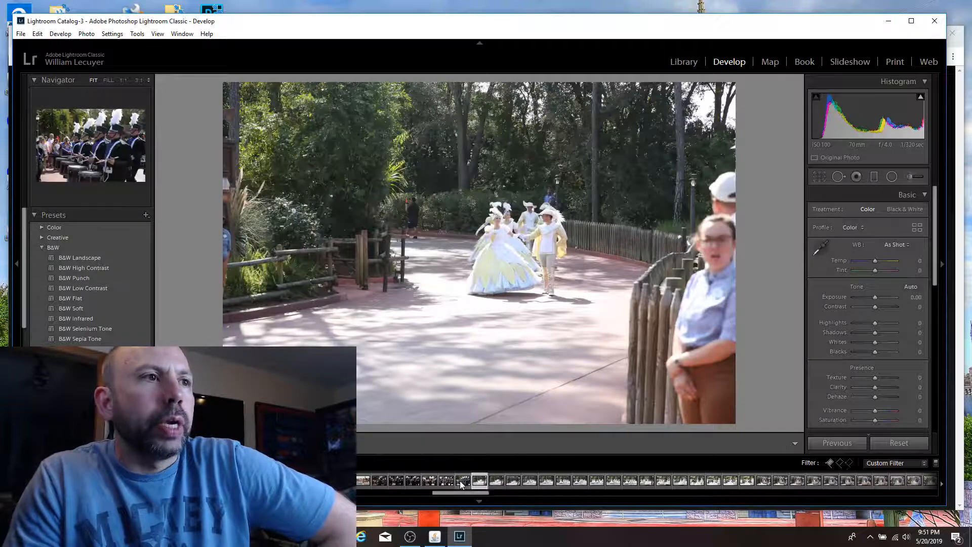
{"action": "key", "text": "Right"}
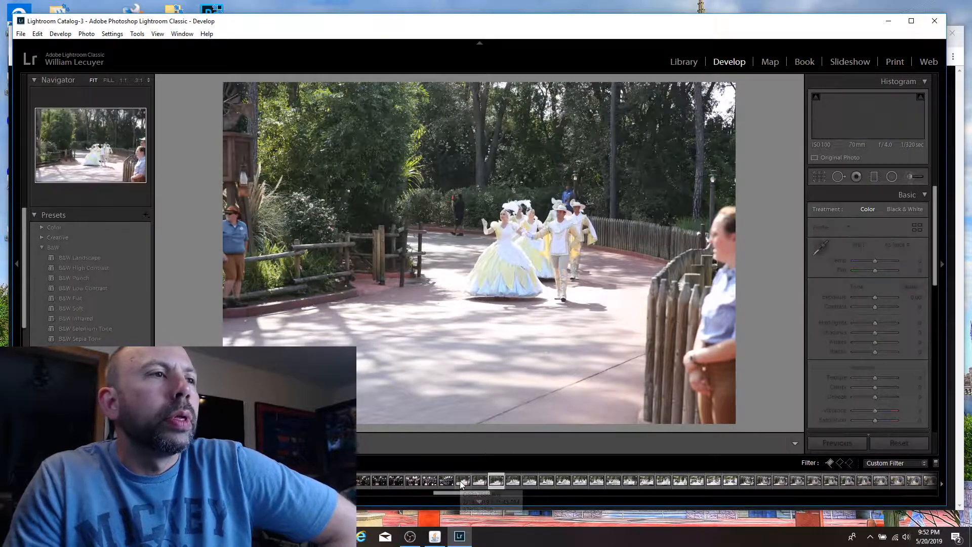
{"action": "key", "text": "Left"}
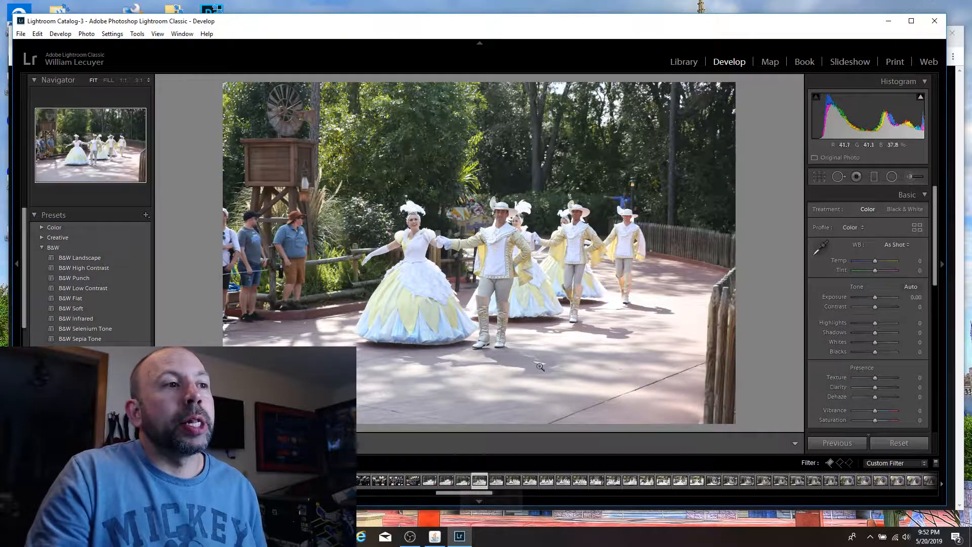
{"action": "left_click", "coordinate": [485, 360]}
{"action": "left_click_drag", "start_coordinate": [444, 240], "coordinate": [661, 380]}
{"action": "left_click_drag", "start_coordinate": [445, 147], "coordinate": [462, 224]}
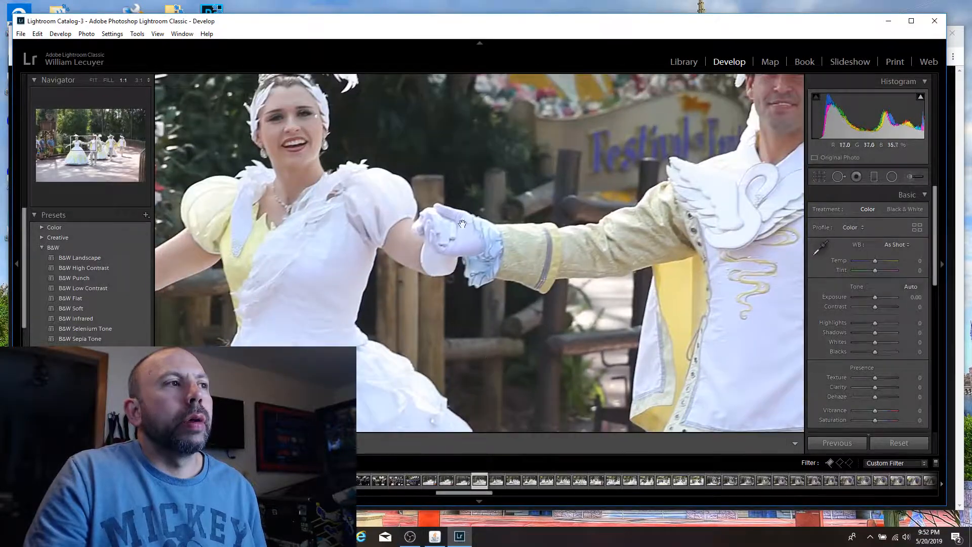
{"action": "left_click", "coordinate": [465, 214]}
Step: Compare the neighbouring shots of the yellow-and-white dancers holding hands near the windmill tower
{"action": "key", "text": "Right"}
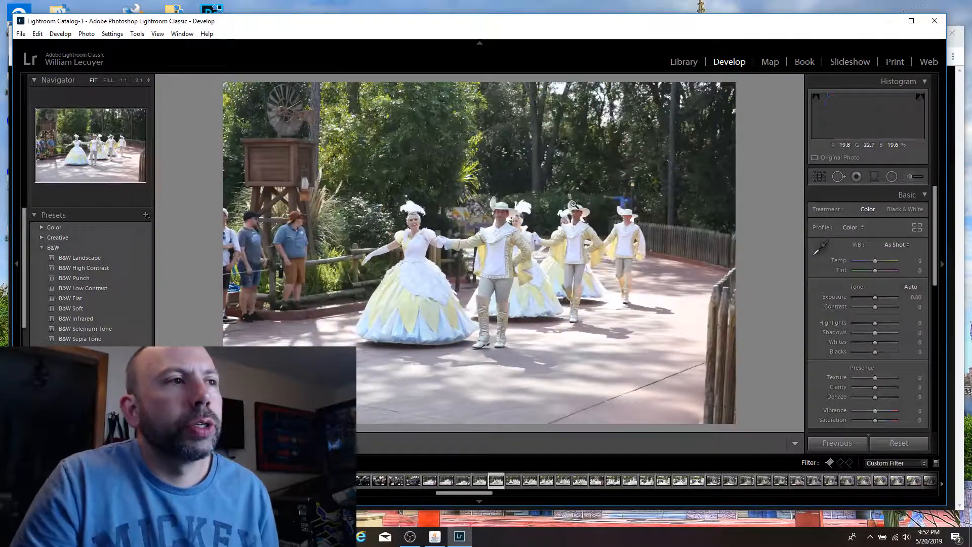
{"action": "key", "text": "Left"}
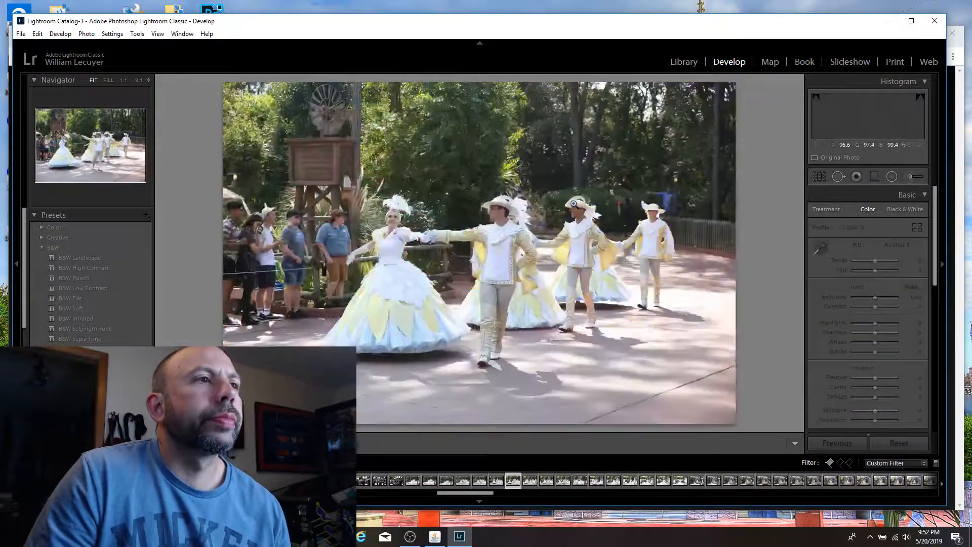
{"action": "key", "text": "Left"}
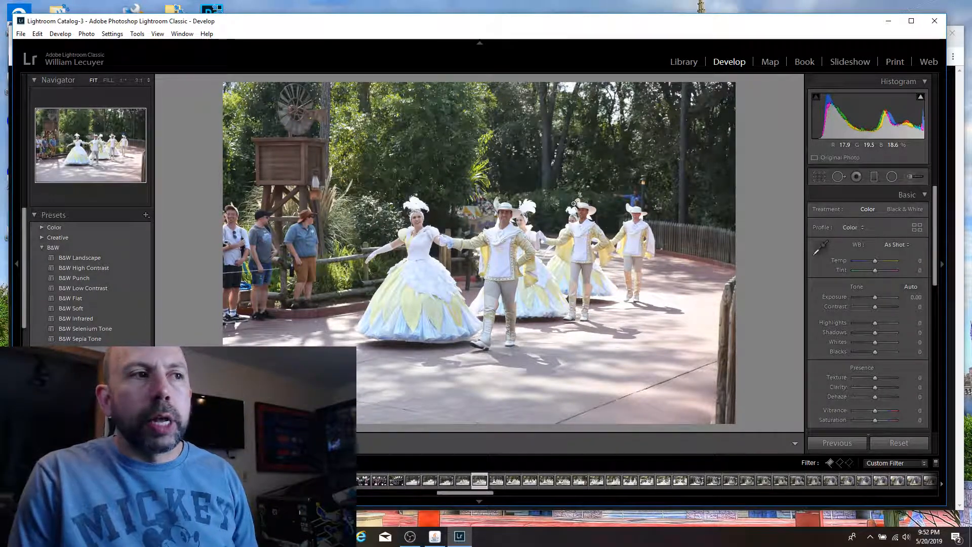
{"action": "key", "text": "Right"}
{"action": "key", "text": "Right"}
{"action": "key", "text": "Right"}
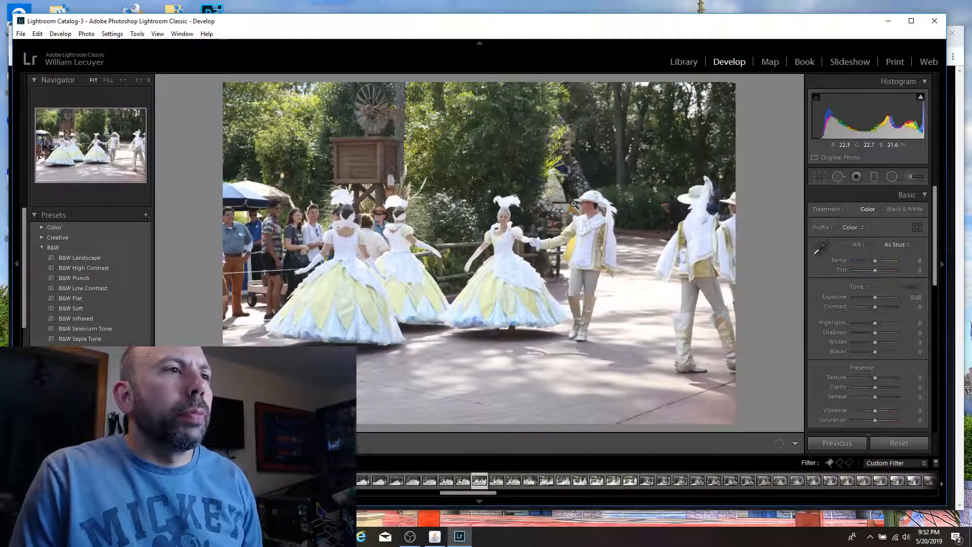
Step: Browse the closer dancer shots with the approaching float and check the central male dancer's face at 1:1
{"action": "key", "text": "Right"}
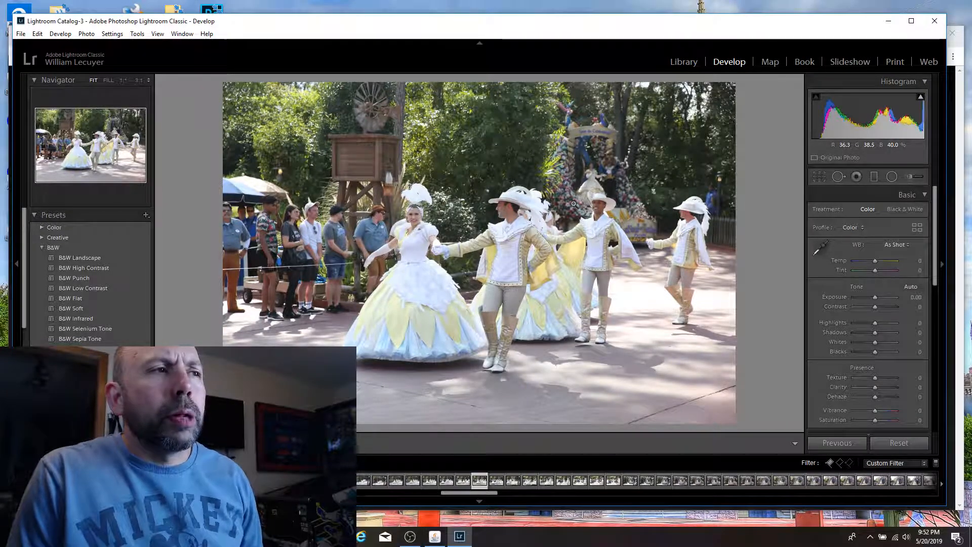
{"action": "key", "text": "Right"}
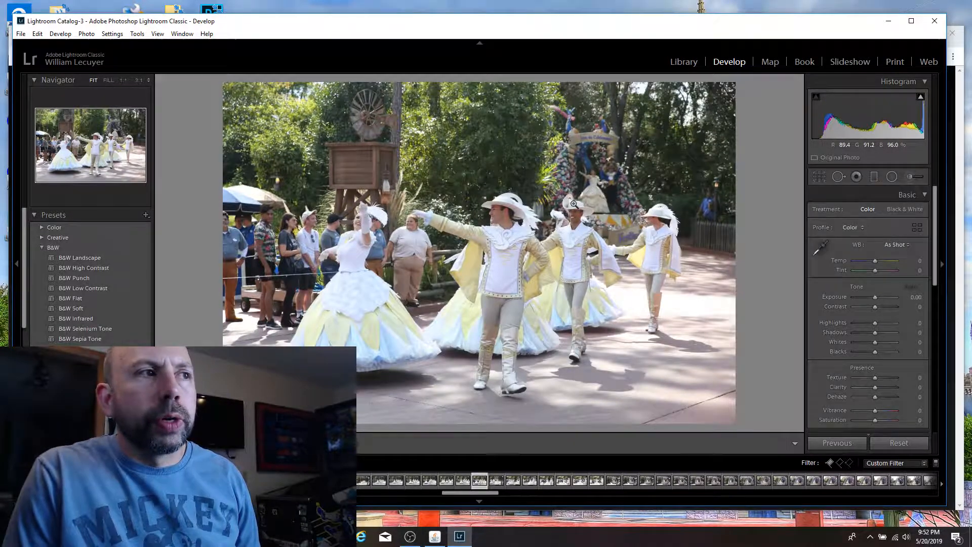
{"action": "key", "text": "Right"}
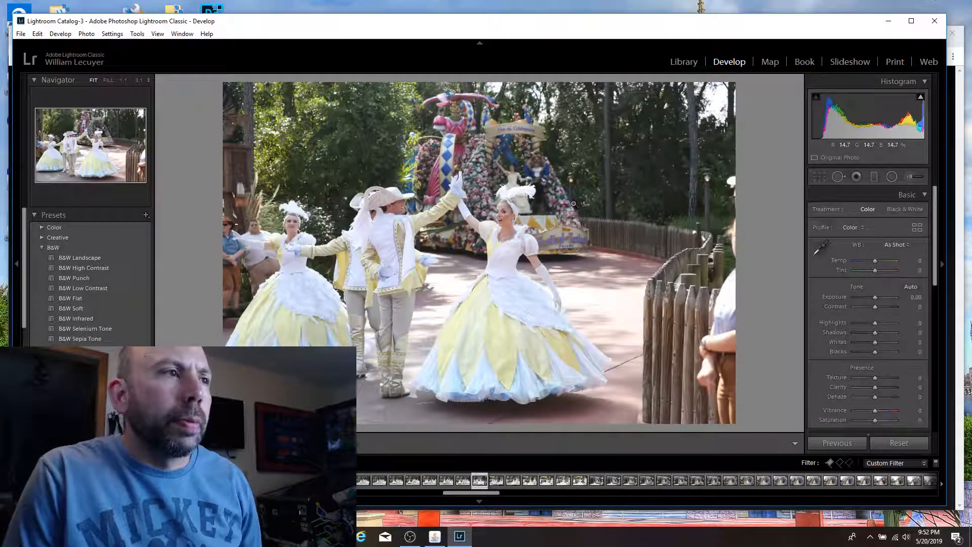
{"action": "key", "text": "Right"}
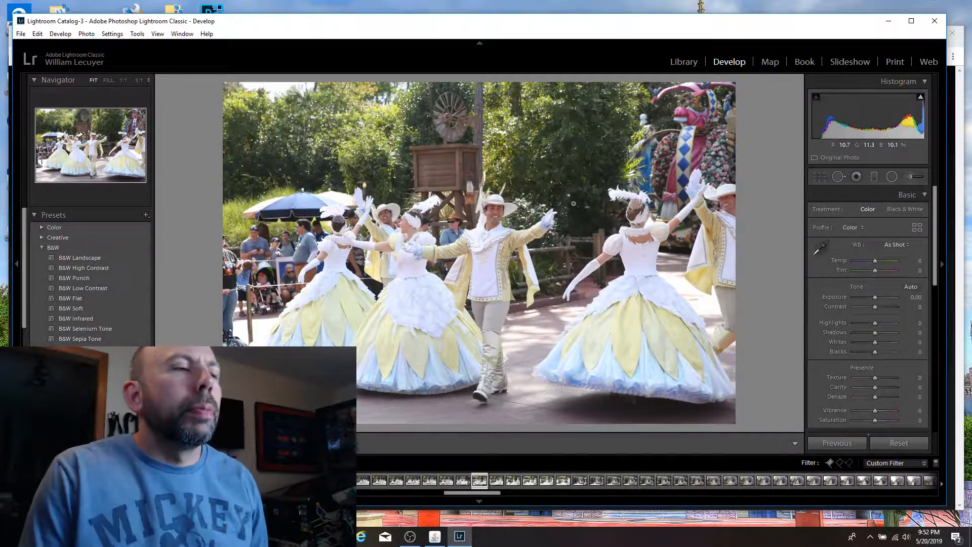
{"action": "left_click", "coordinate": [499, 210]}
{"action": "left_click", "coordinate": [500, 189]}
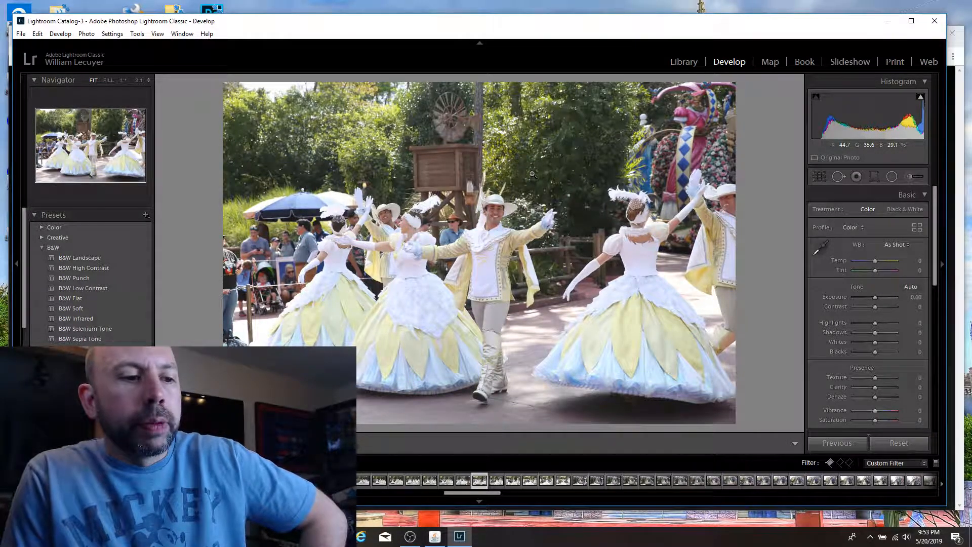
Step: Flag the shot of the smiling dancer couple holding hands in front of the parade float as a pick, and view the following shots
{"action": "key", "text": "Right"}
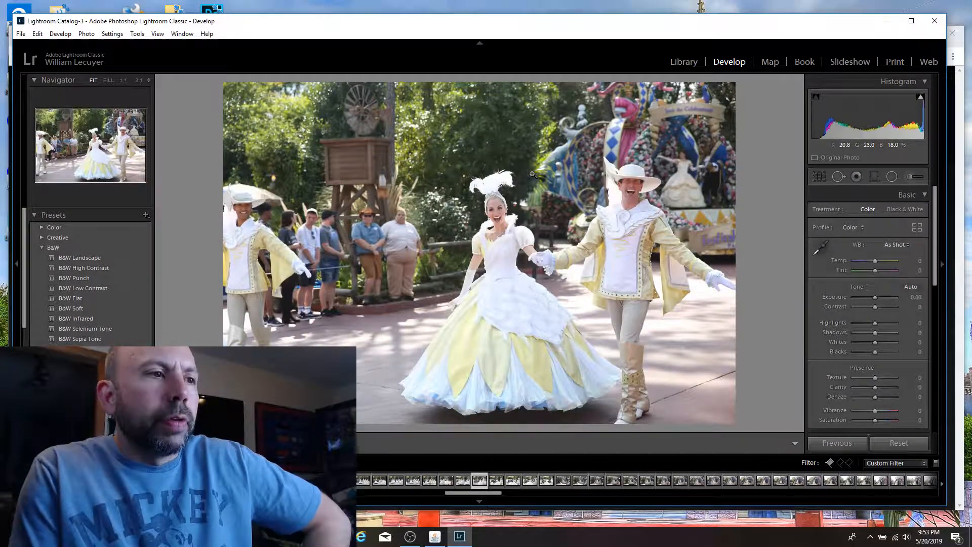
{"action": "key", "text": "p"}
{"action": "key", "text": "Right"}
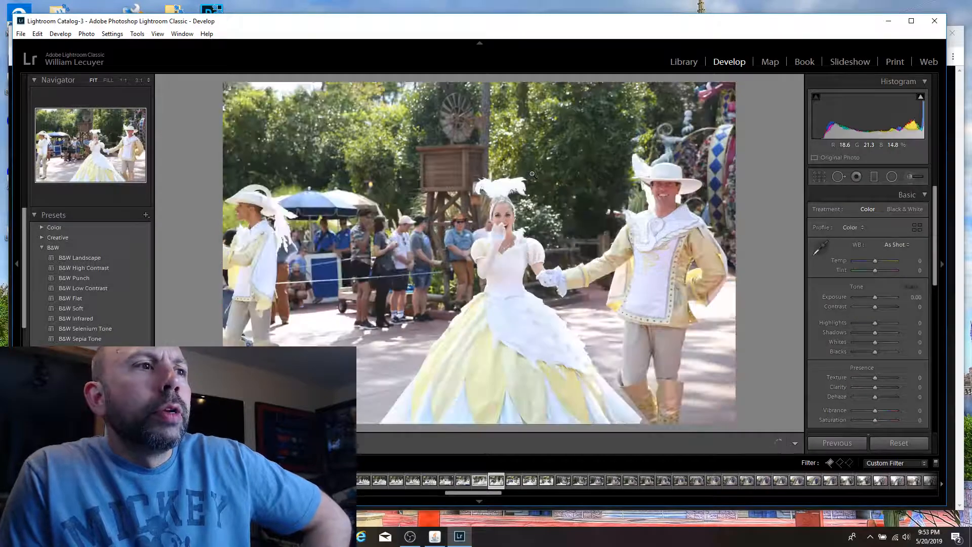
{"action": "key", "text": "Right"}
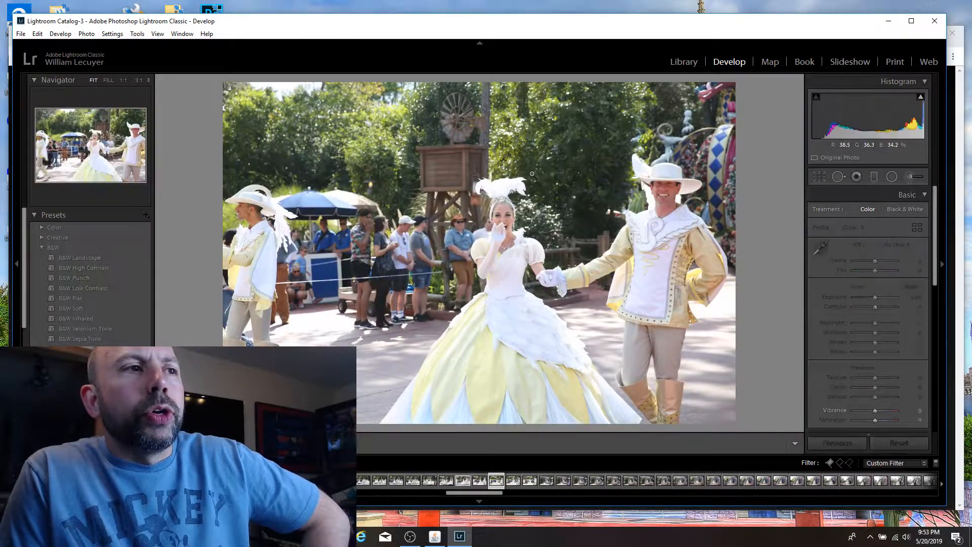